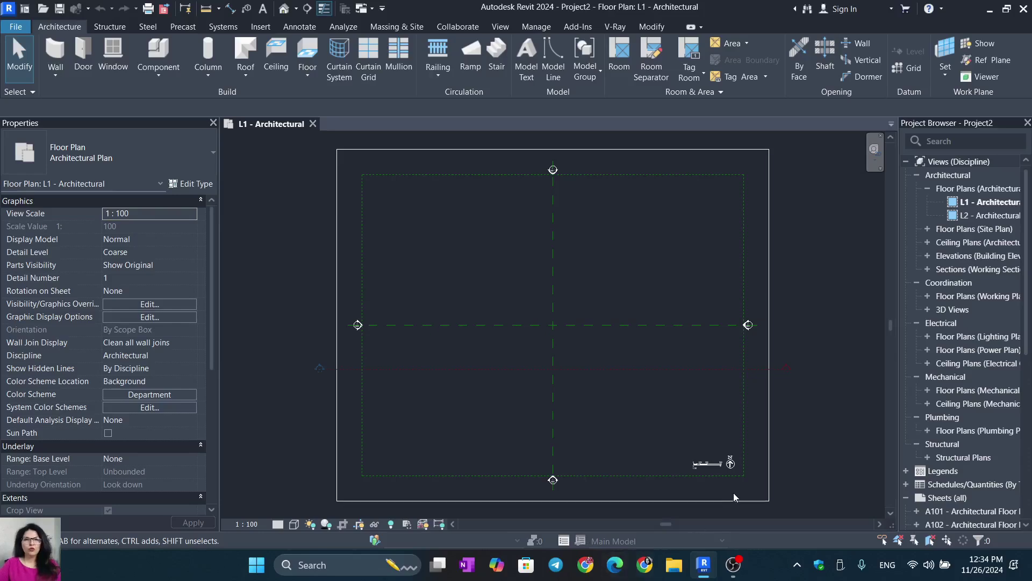
Set the project's length units to meters with 2 decimal places and the m unit symbol.
key("u")
key("n")
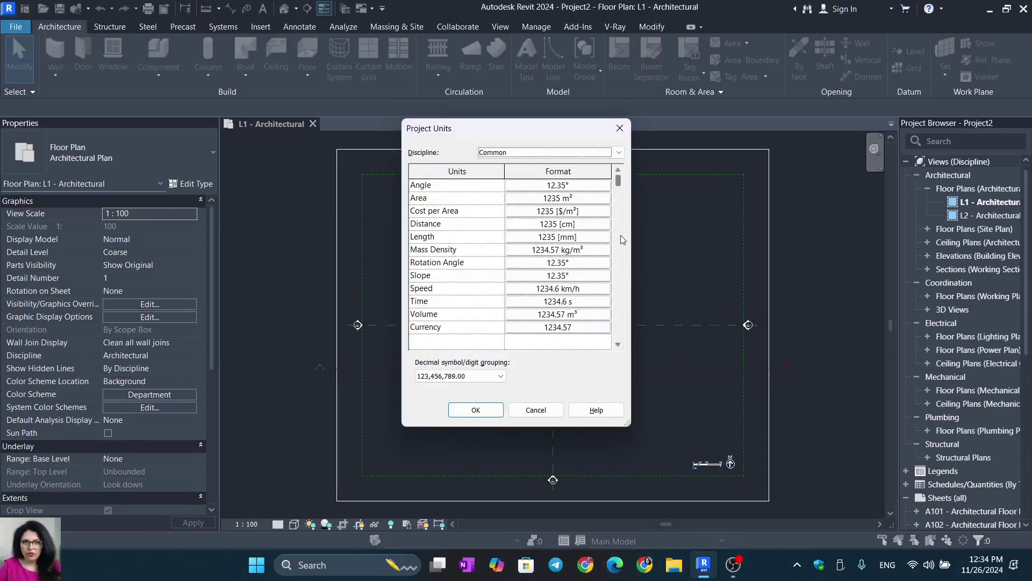
left_click(610, 240)
left_click(589, 209)
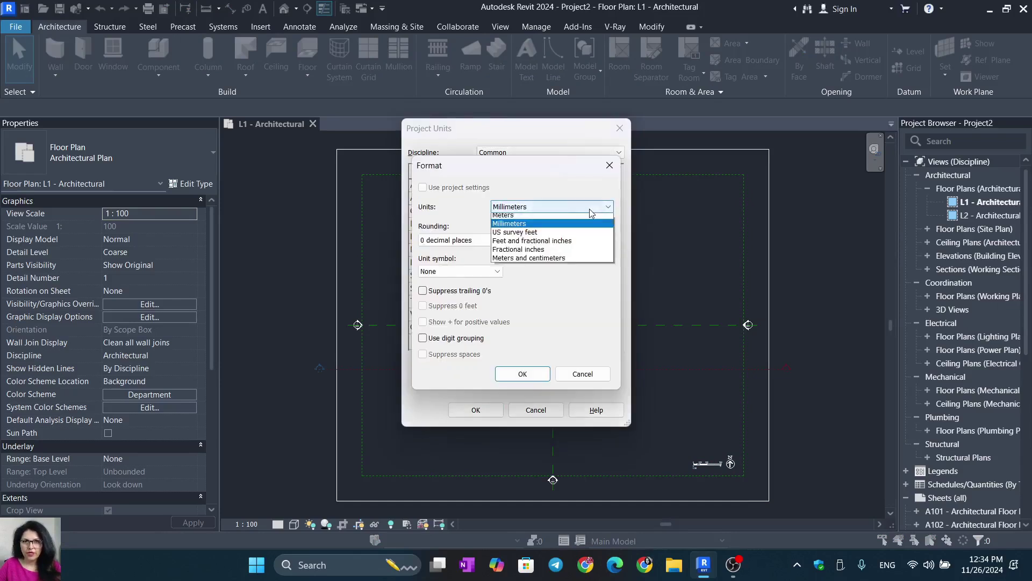
left_click(516, 253)
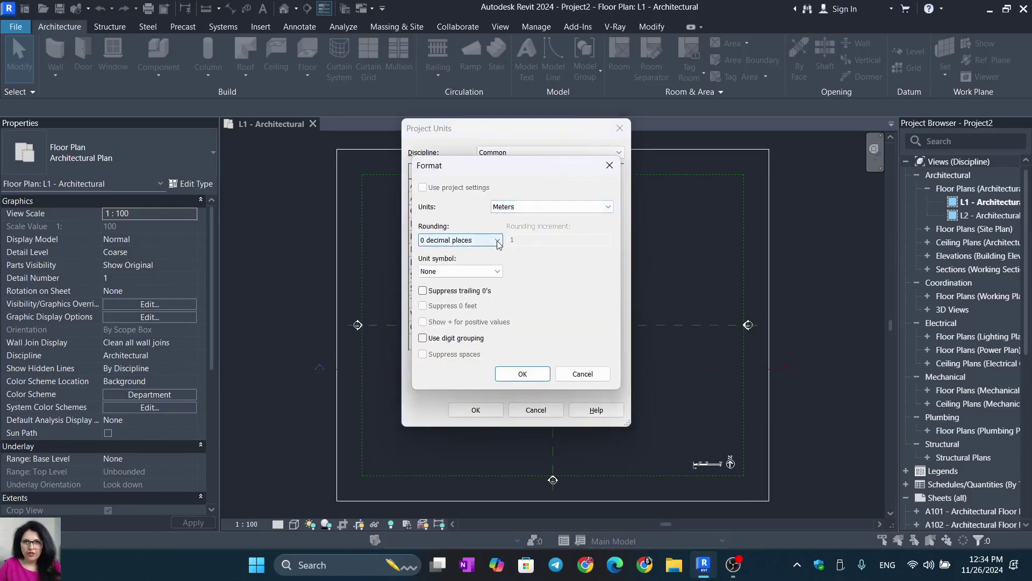
left_click(499, 241)
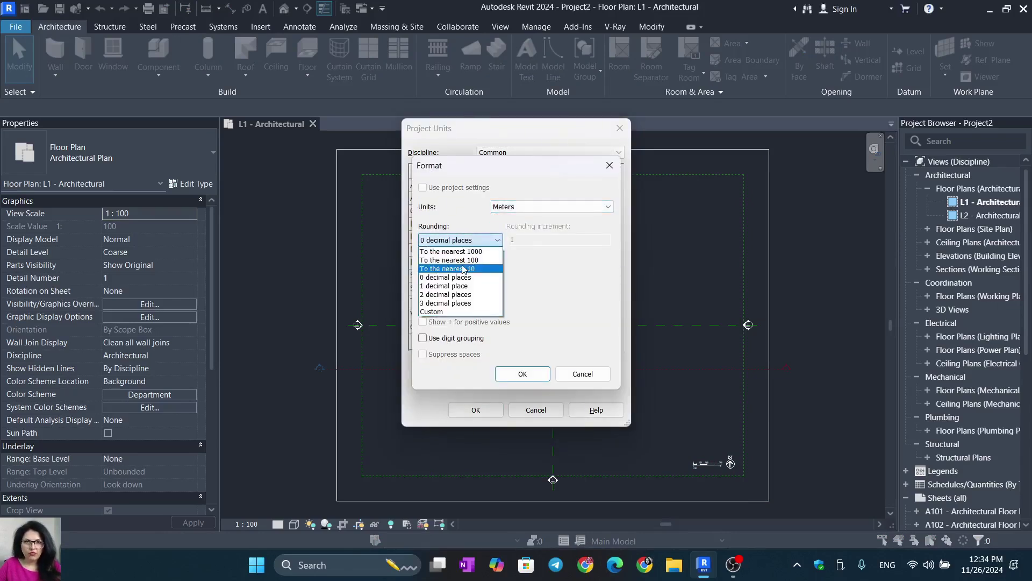
left_click(440, 294)
left_click(495, 272)
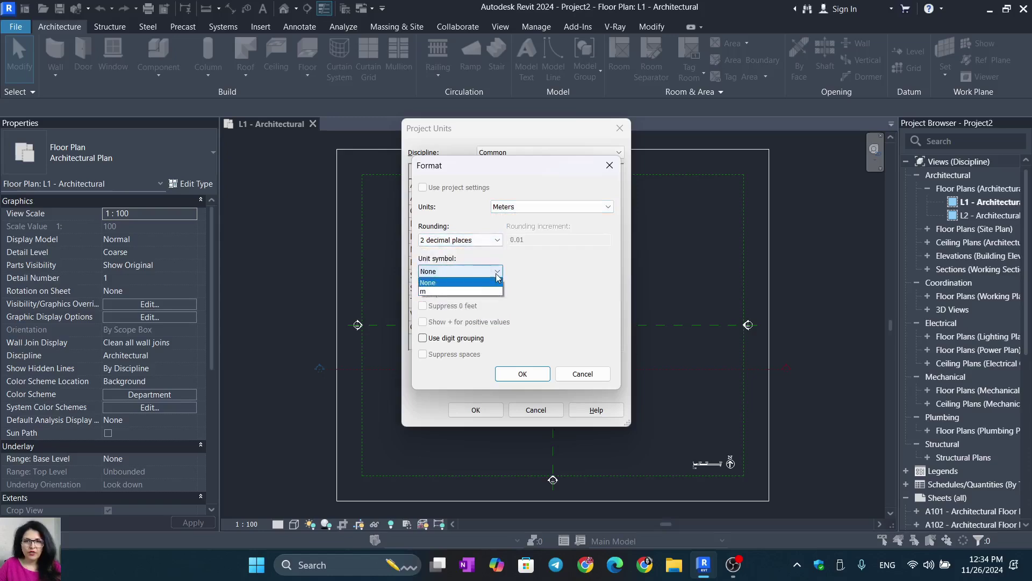
left_click(448, 292)
left_click(522, 373)
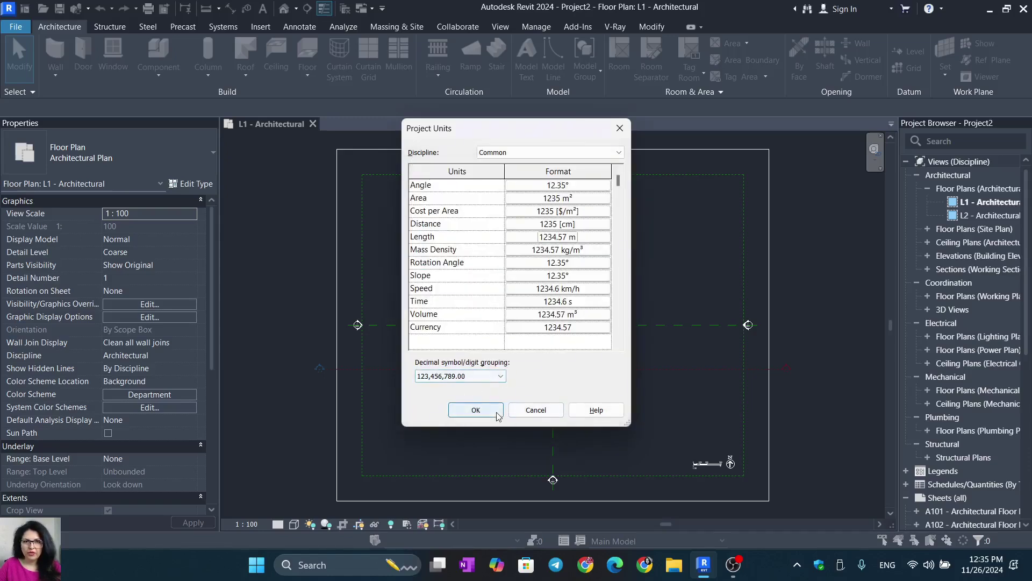
left_click(475, 409)
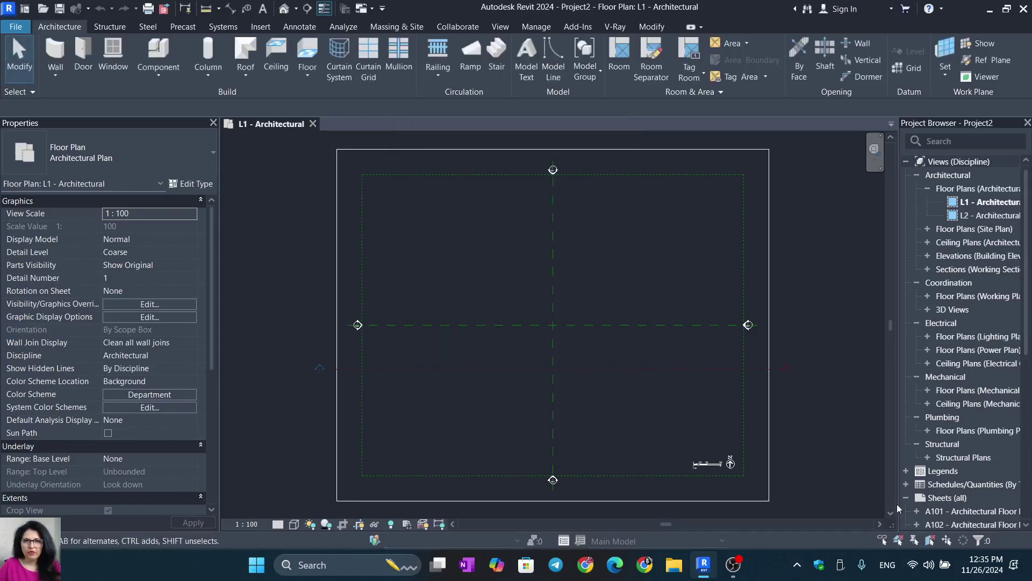
Create a new family from the Baluster template in the English-Imperial folder.
left_click(11, 28)
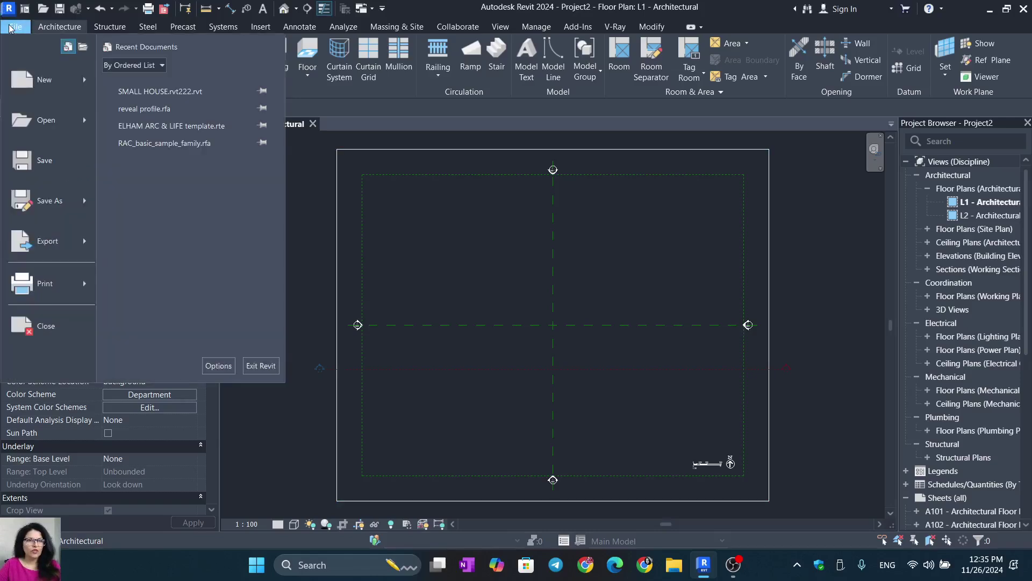
mouse_move(53, 80)
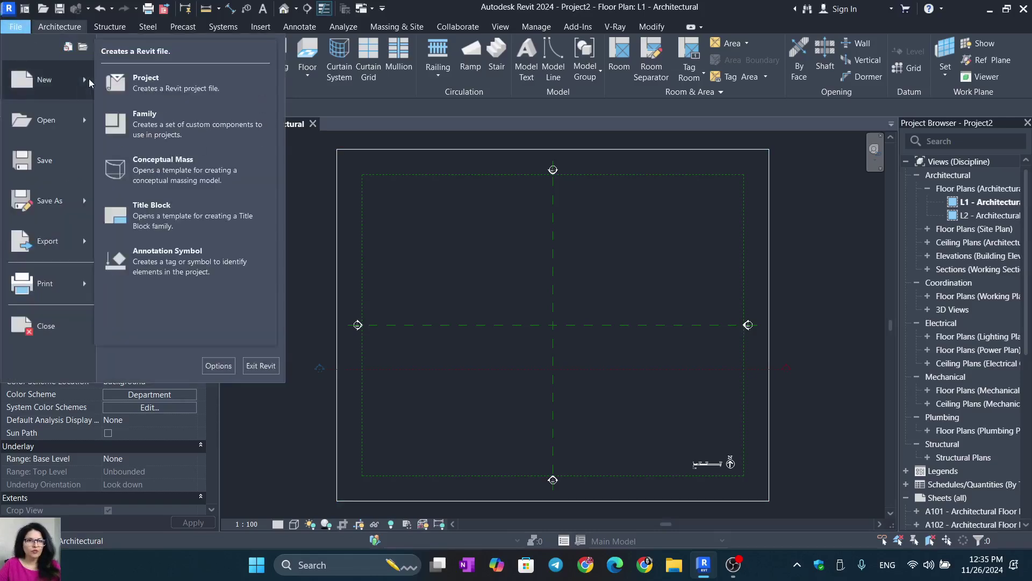
left_click(136, 125)
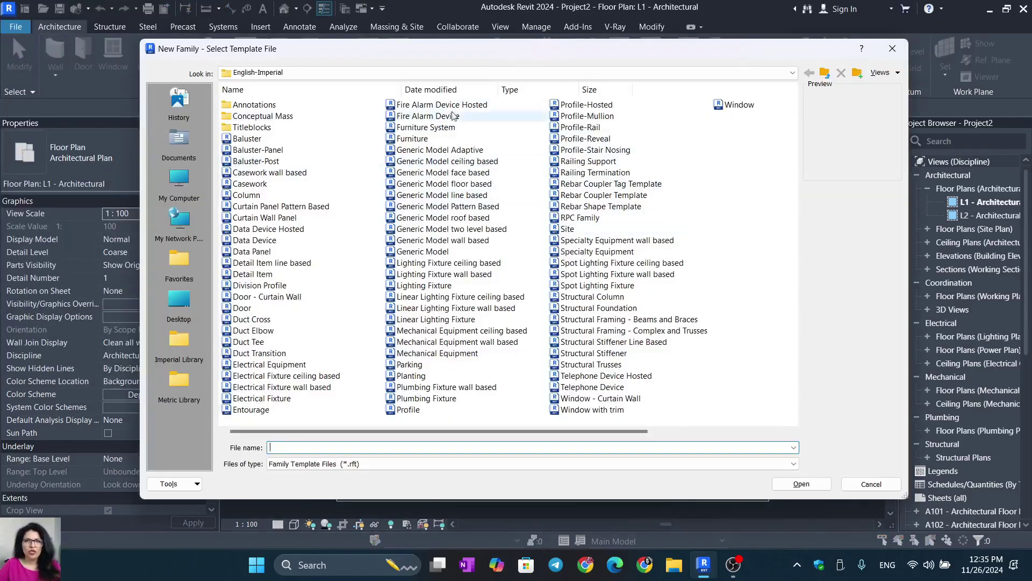
double_click(243, 138)
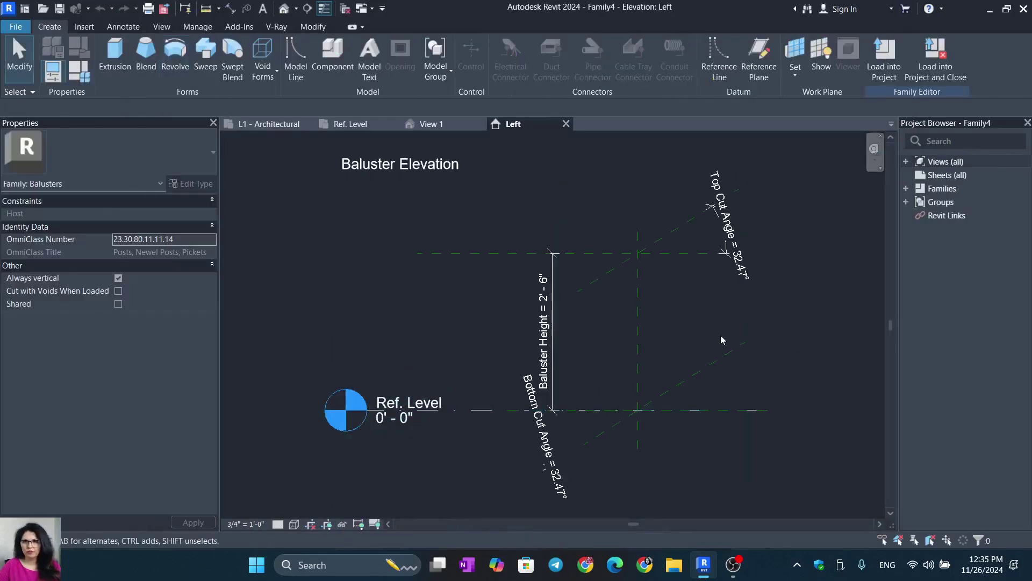
Set the baluster family's length units to meters with 2 decimal places and the m unit symbol.
scroll(732, 334, "up", 1)
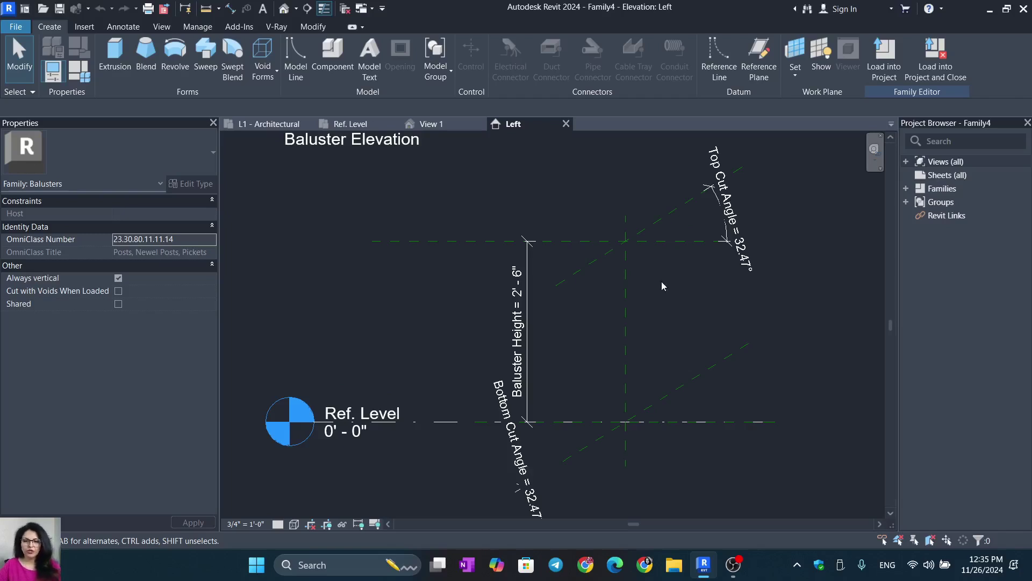
key("u")
key("n")
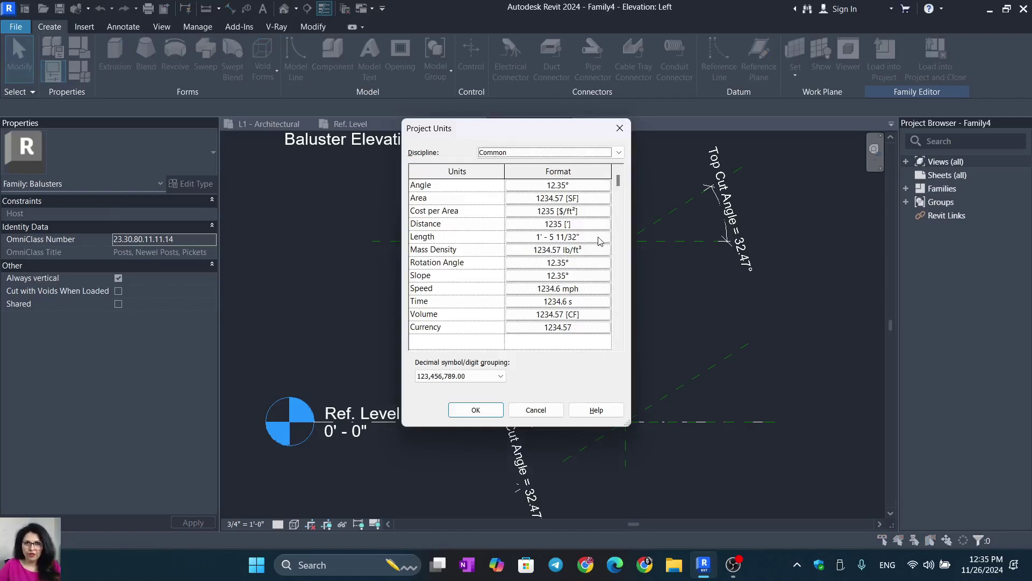
left_click(601, 241)
left_click(538, 207)
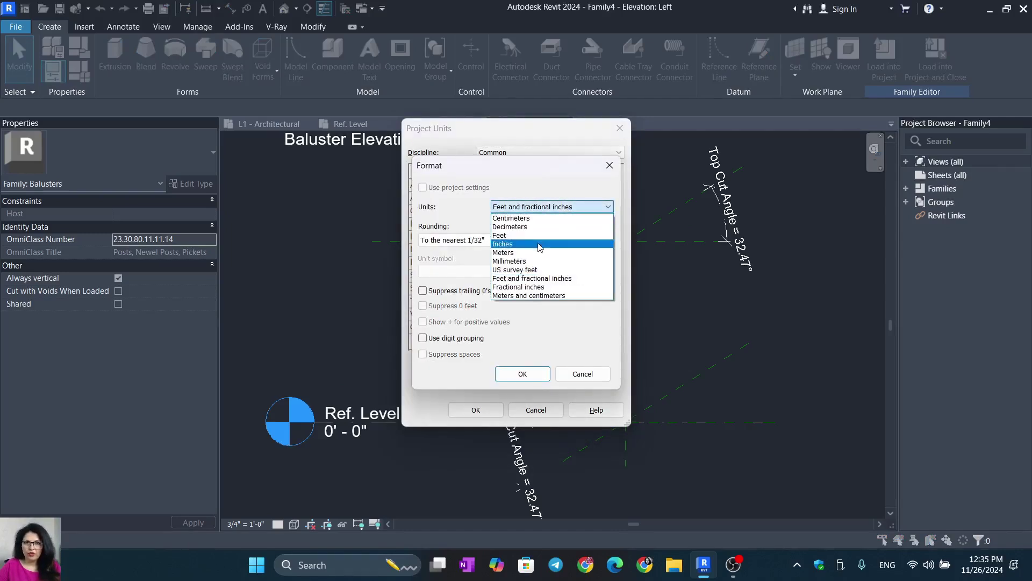
left_click(506, 252)
left_click(493, 240)
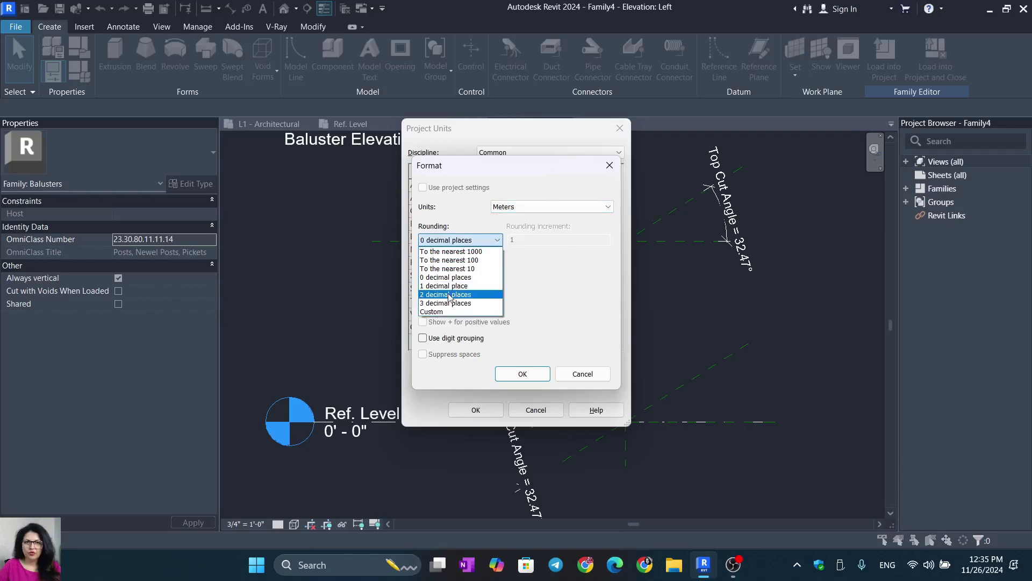
left_click(450, 294)
left_click(461, 271)
left_click(452, 289)
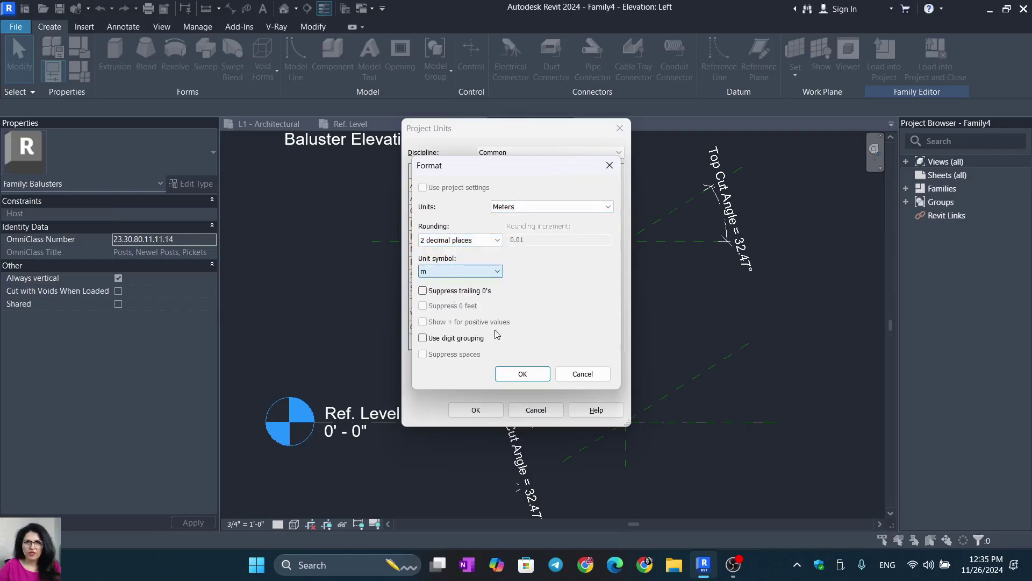
left_click(521, 376)
left_click(452, 414)
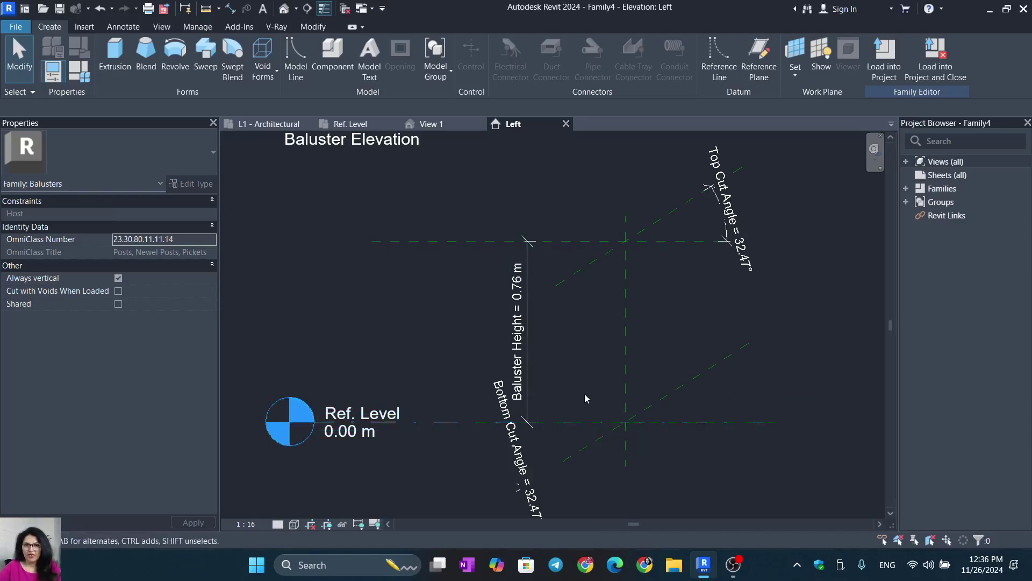
Set the Baluster Height parameter to 0.7 m in the family types.
left_click(526, 381)
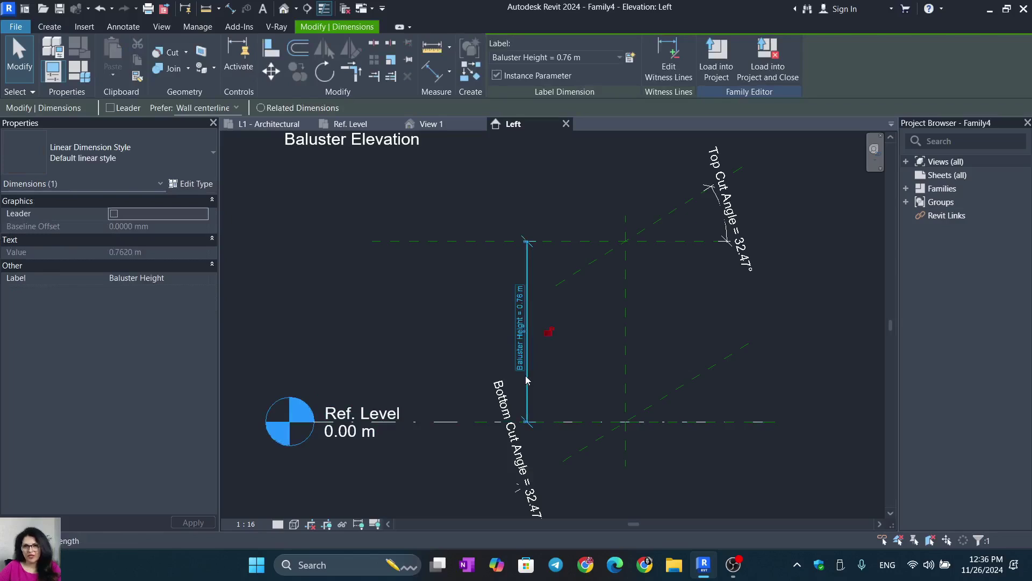
left_click(549, 333)
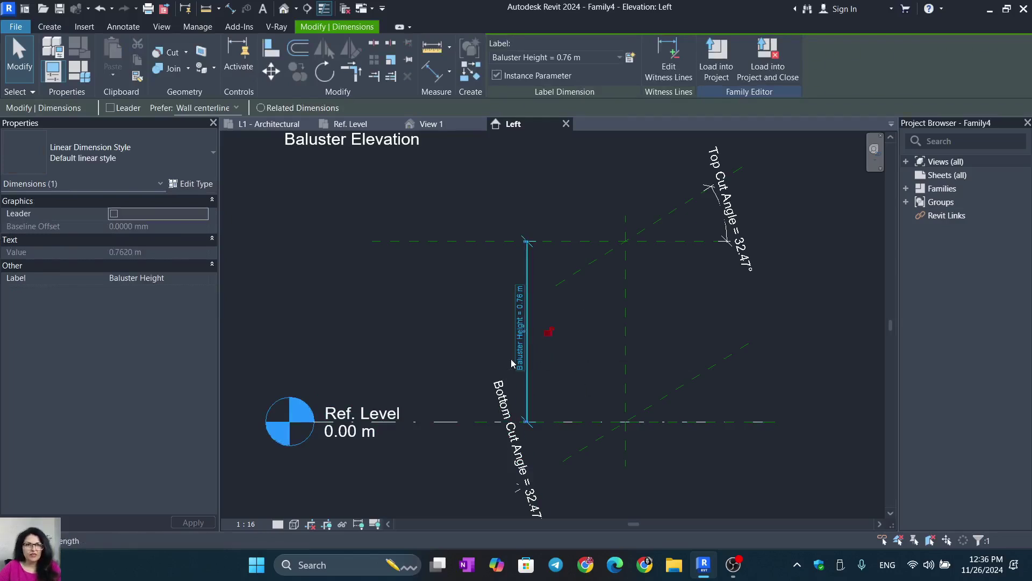
left_click(80, 68)
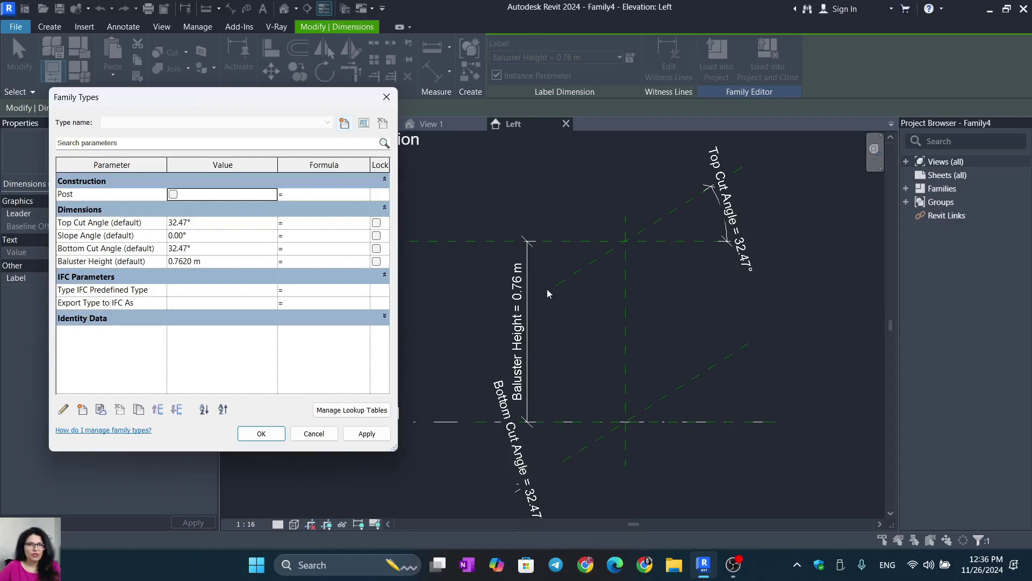
left_click(245, 264)
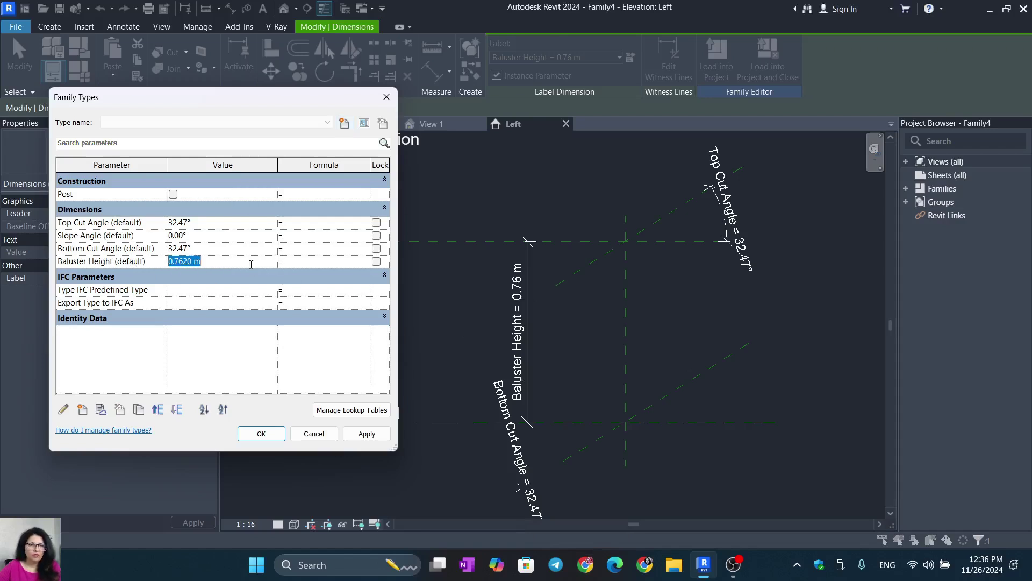
type(".7")
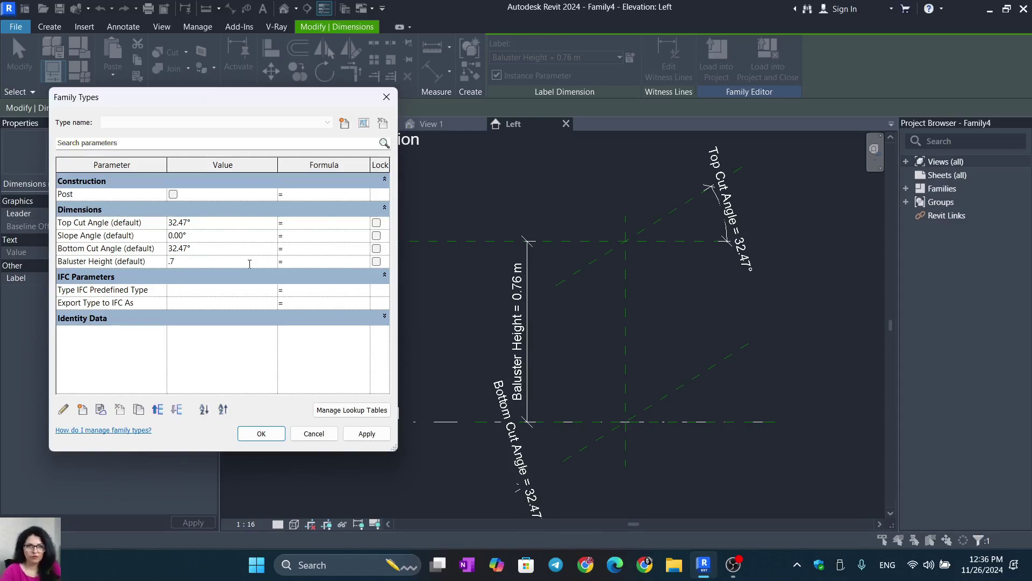
left_click(363, 432)
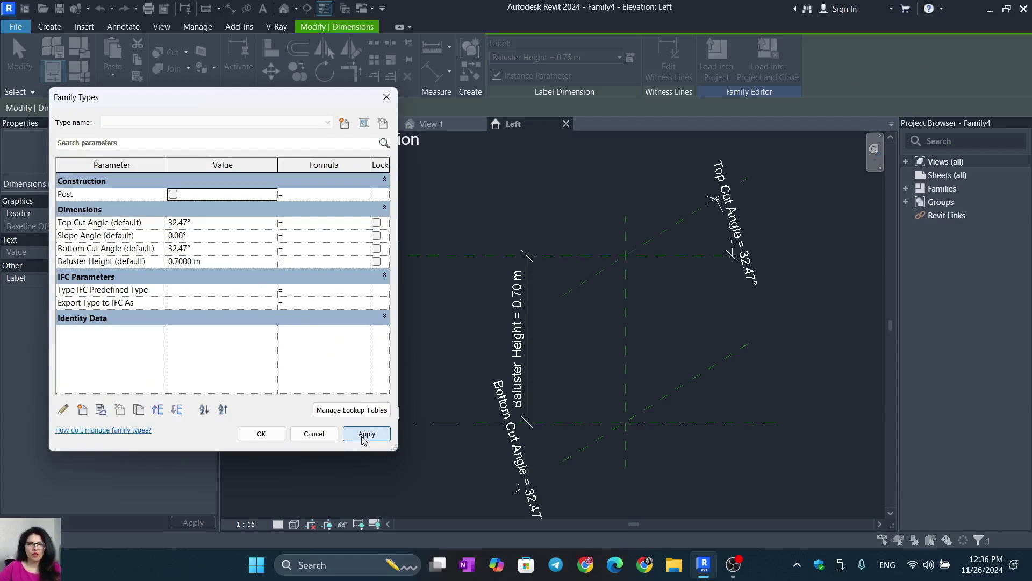
left_click(262, 434)
left_click(834, 469)
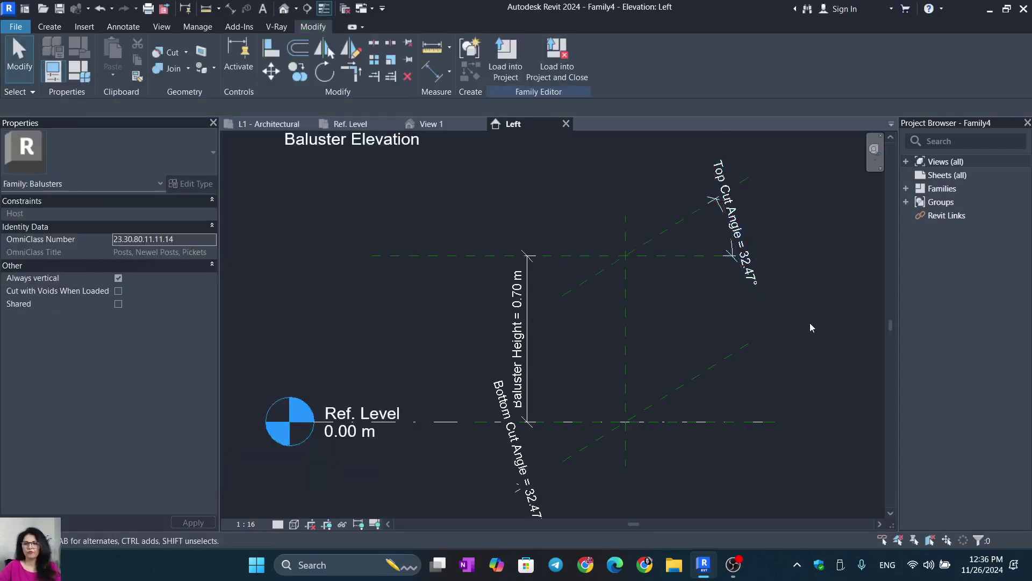
Start an extrusion with Reference Plane : Center (Left/Right) as its work plane.
scroll(809, 328, "up", 1)
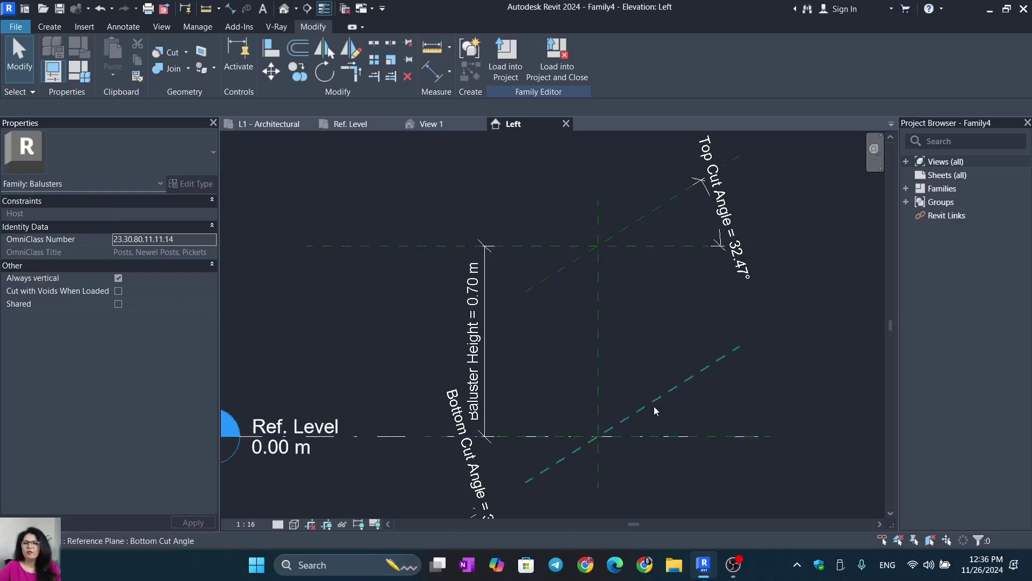
left_click(50, 27)
left_click(120, 52)
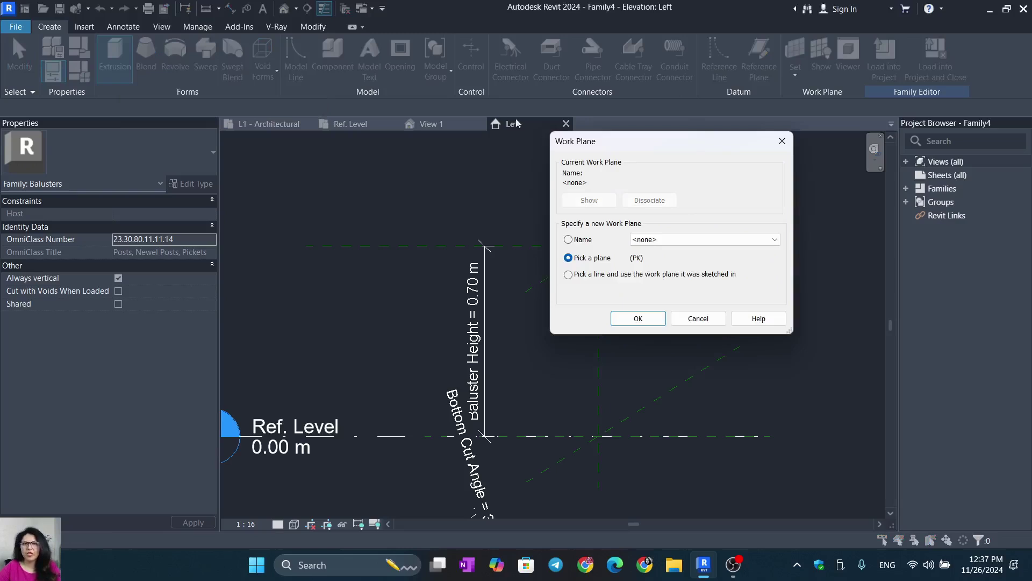
left_click(568, 240)
left_click(774, 240)
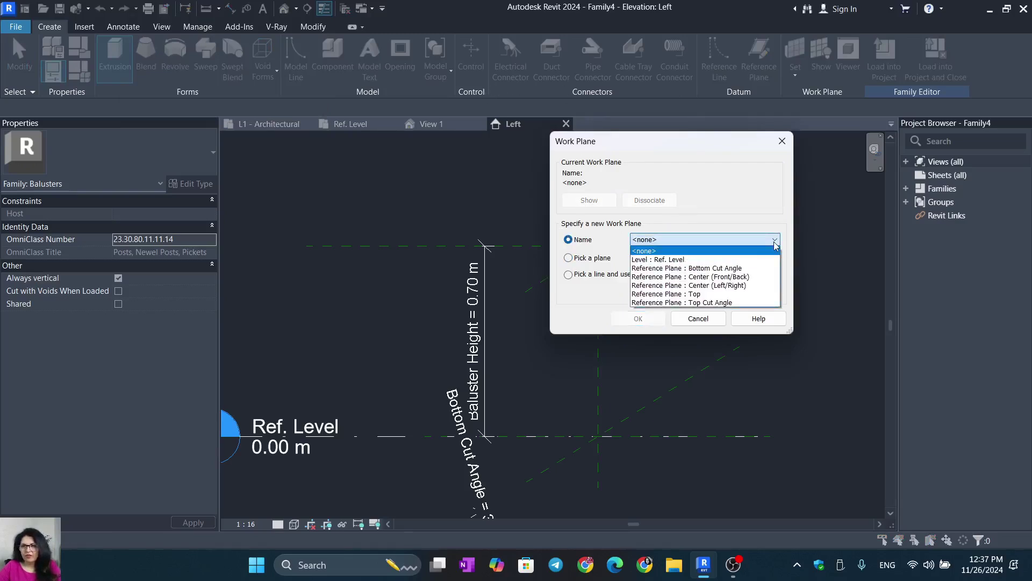
left_click(756, 285)
left_click(638, 318)
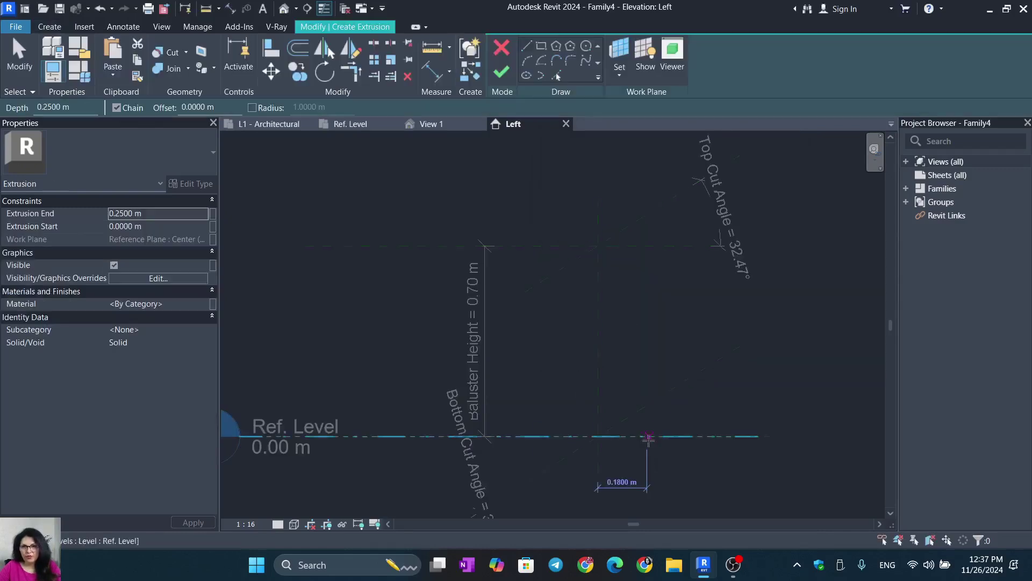
Sketch a rectangle about 0.28 m wide and 0.06 m high just below the Top reference plane, across the vertical center plane.
left_click(542, 48)
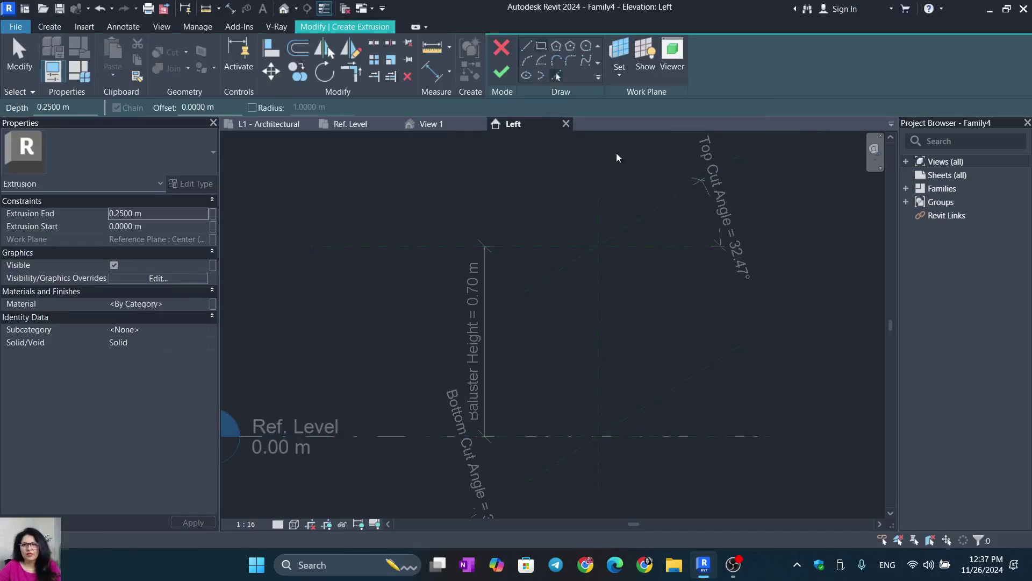
left_click(560, 247)
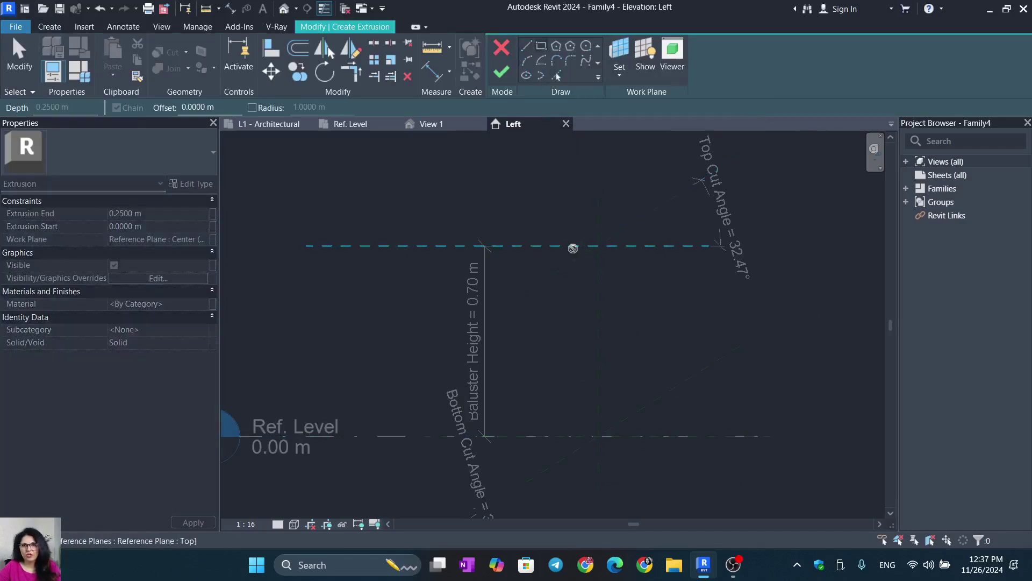
left_click(637, 262)
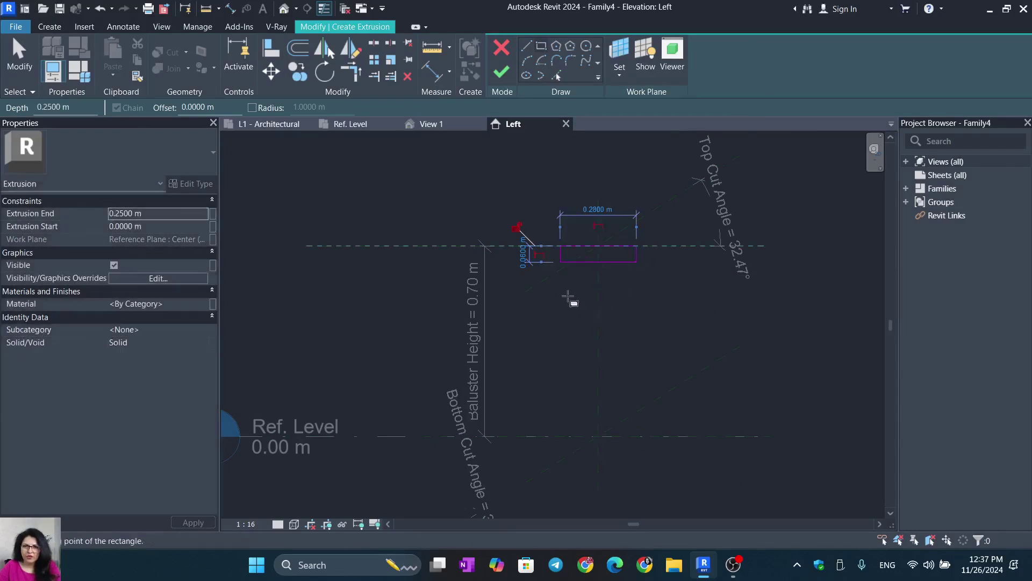
scroll(567, 294, "up", 3)
scroll(569, 294, "down", 1)
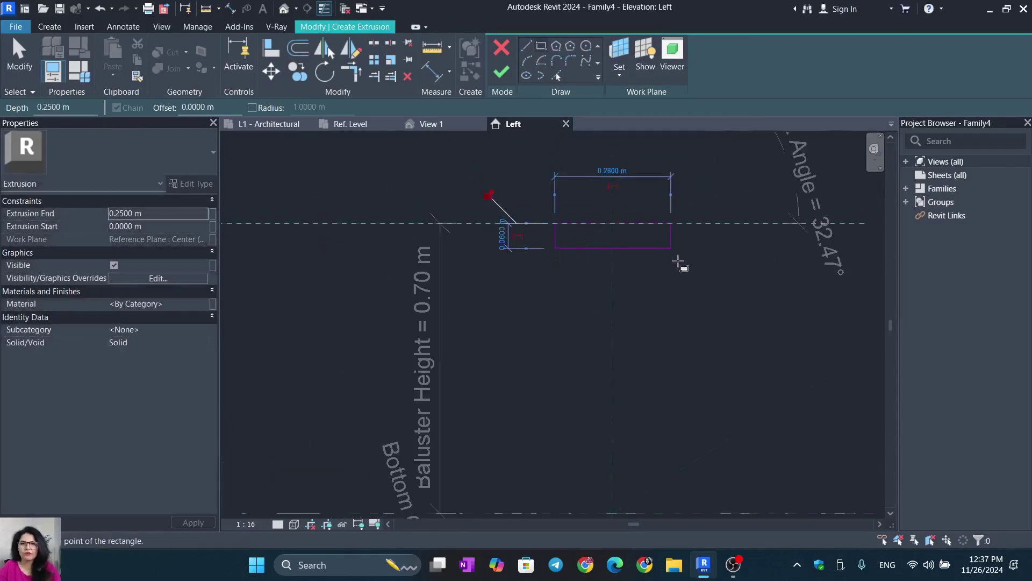
key("Escape")
key("Escape")
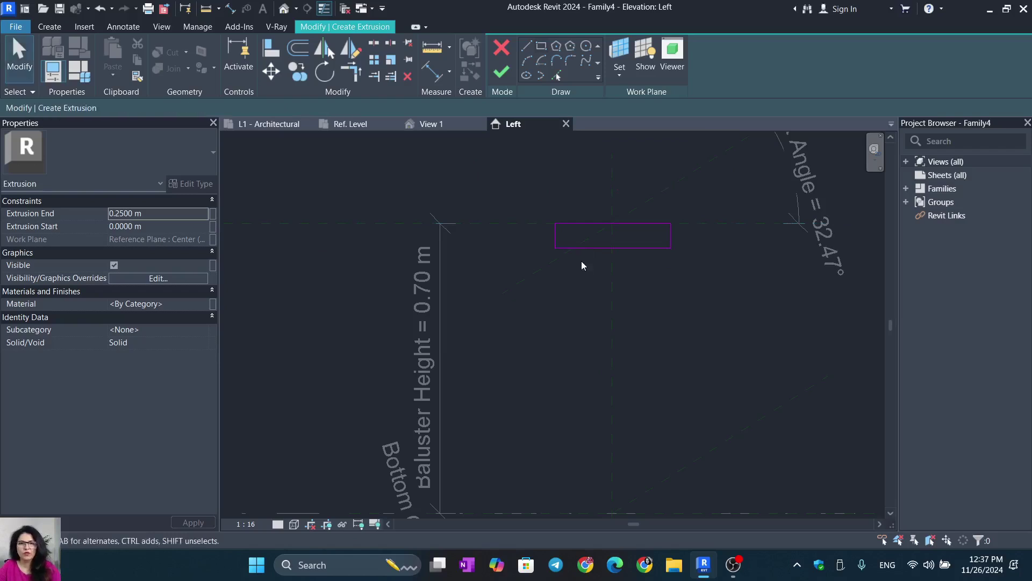
Set the distance from the center plane to the rectangle's right edge to 0.06 m.
left_click(579, 249)
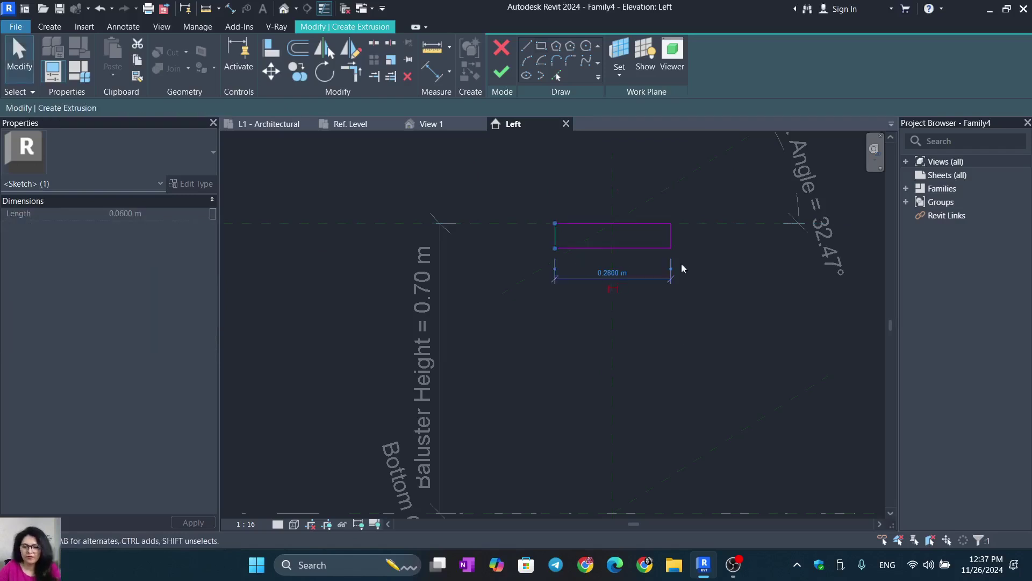
left_click(670, 235)
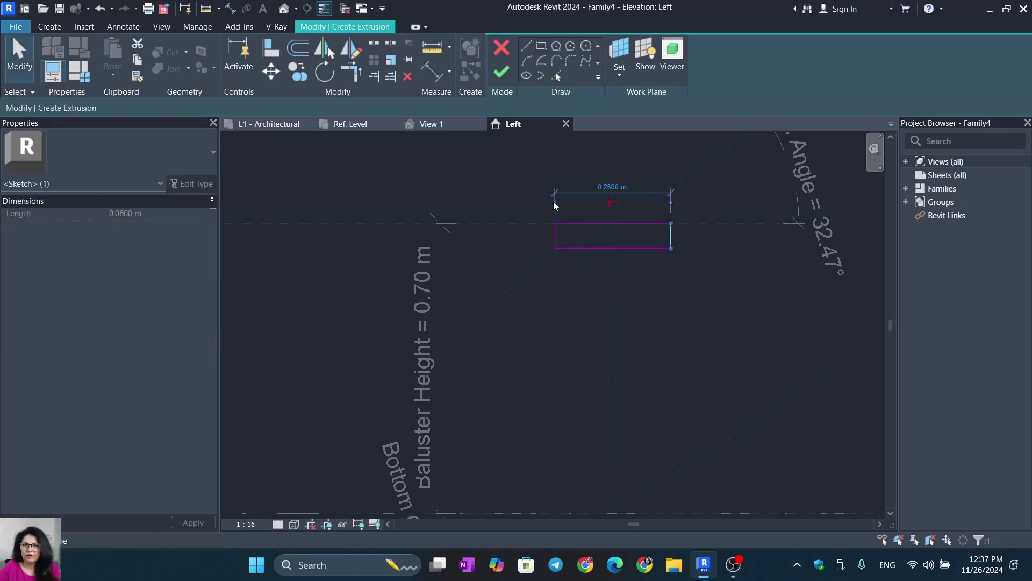
left_click_drag(553, 204, 612, 209)
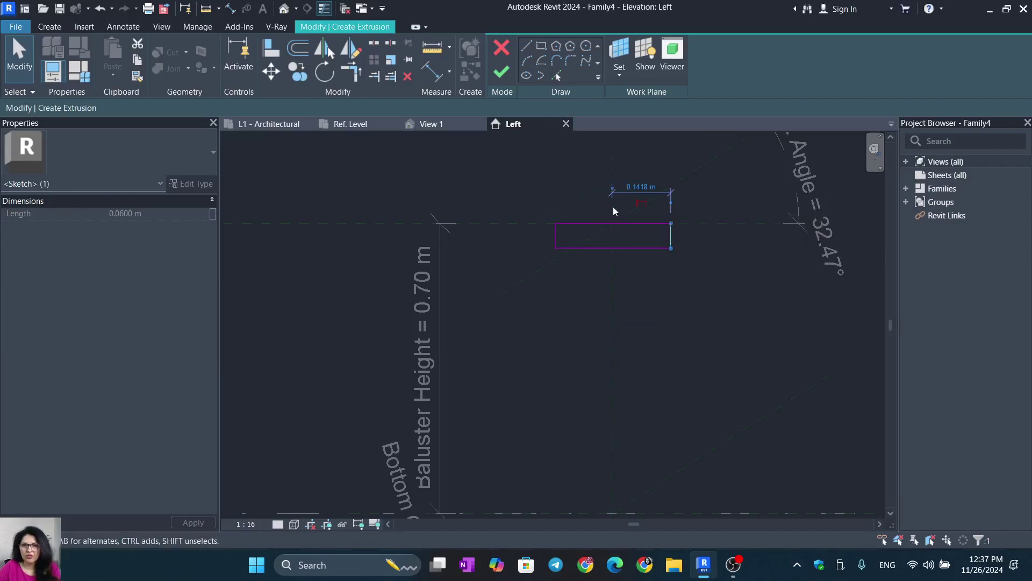
left_click(662, 194)
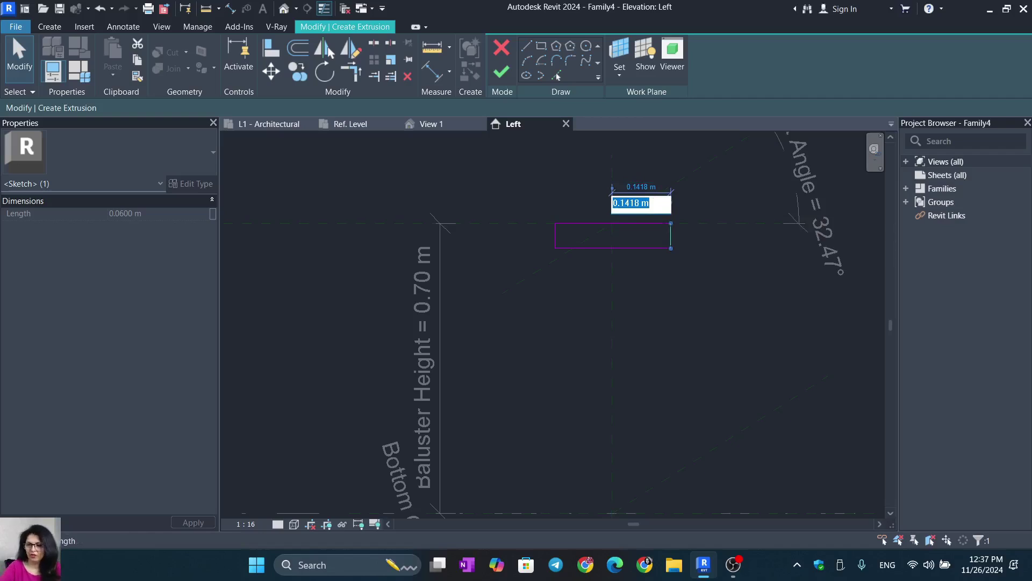
type(".06")
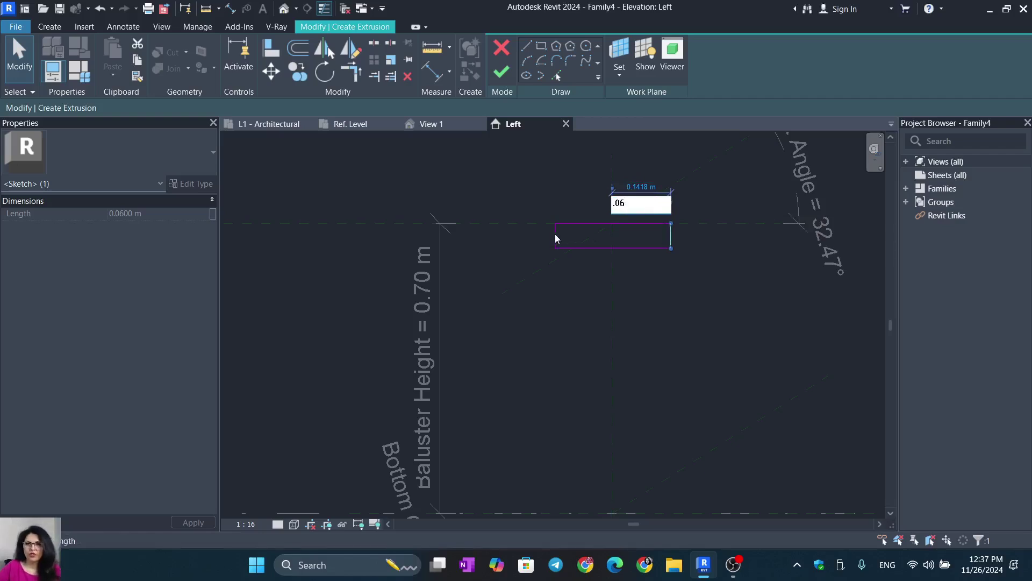
key("Return")
Set the rectangle's overall width to 0.12 m by moving its left edge.
left_click(593, 249)
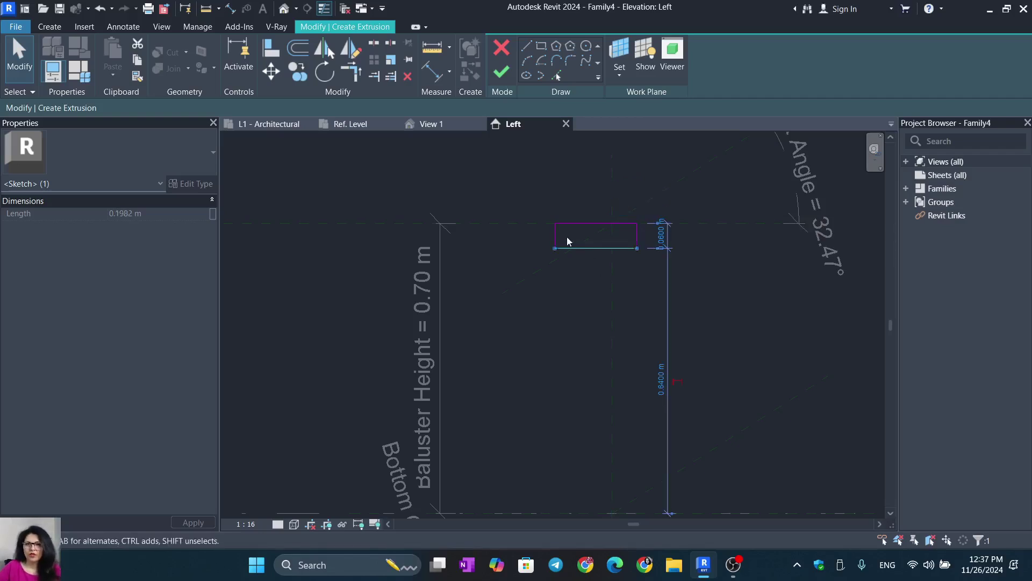
left_click(555, 234)
left_click(594, 275)
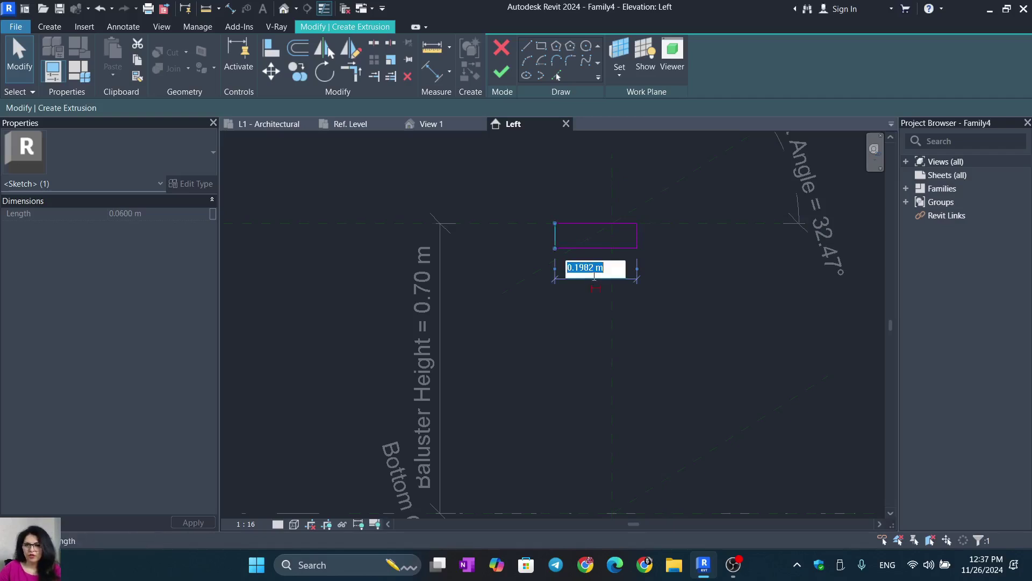
type(".12")
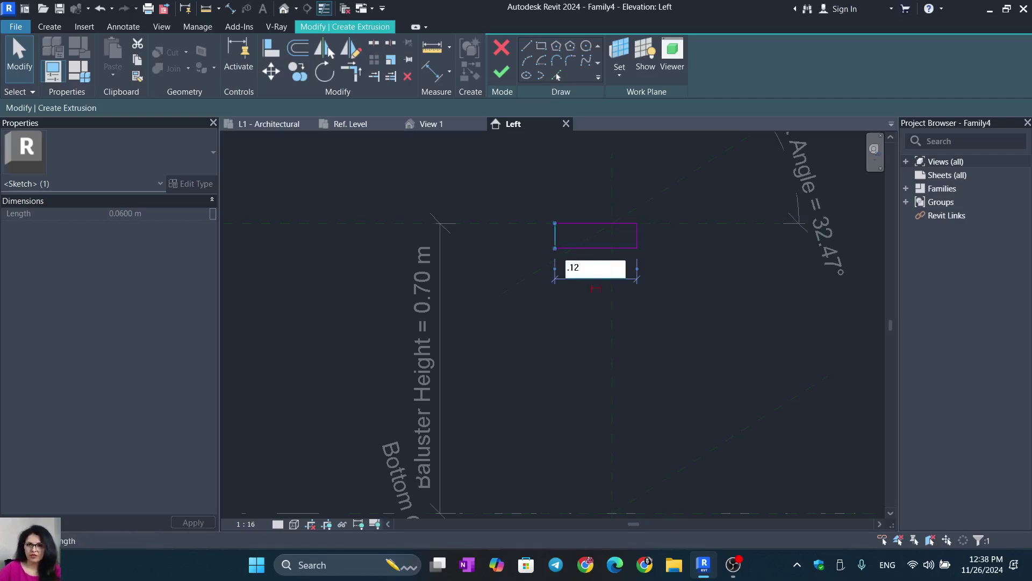
key("Return")
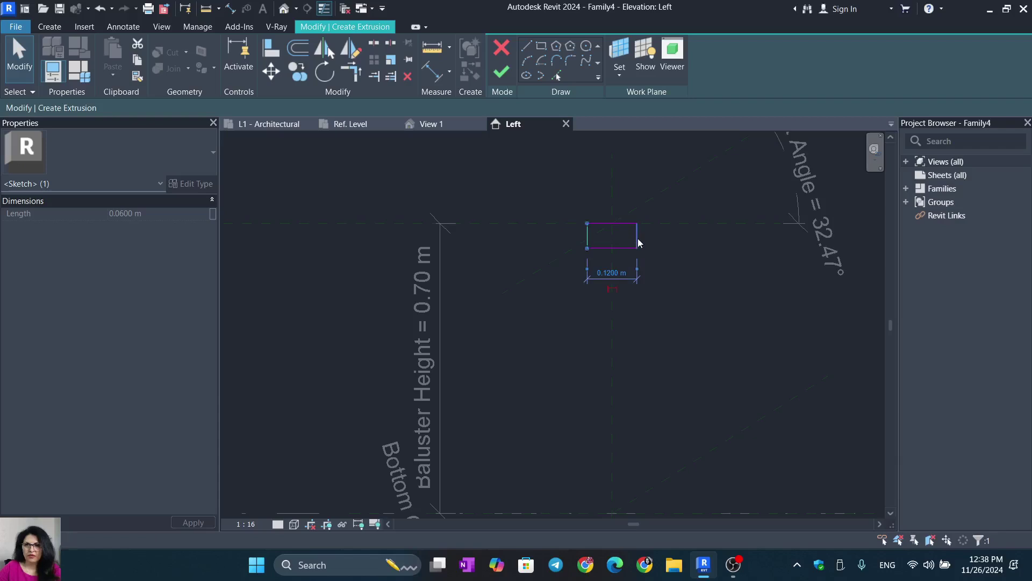
Set the rectangle's height below the Top reference plane to 0.05 m and finish the extrusion sketch.
left_click(613, 248)
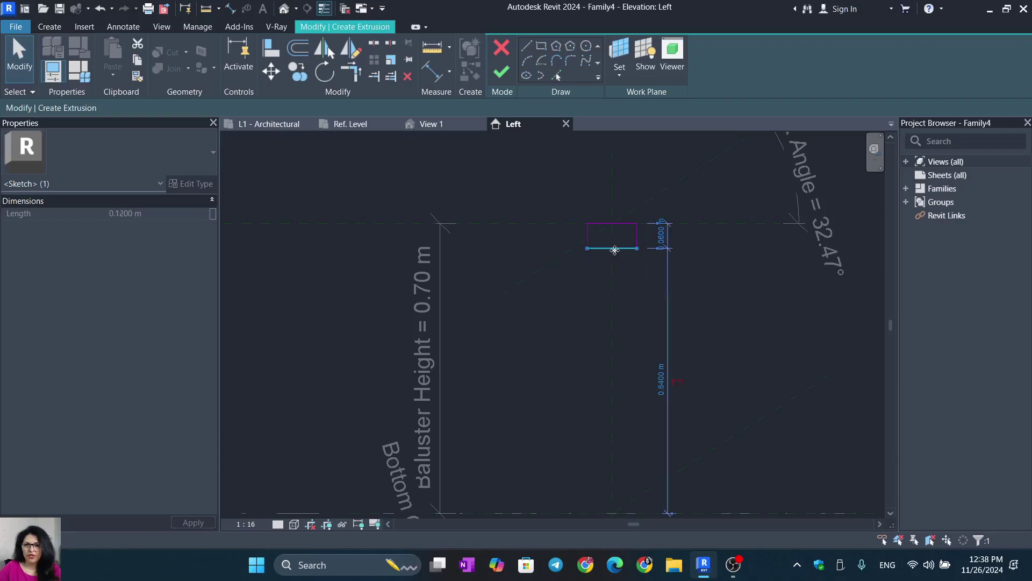
left_click(661, 235)
type(".05")
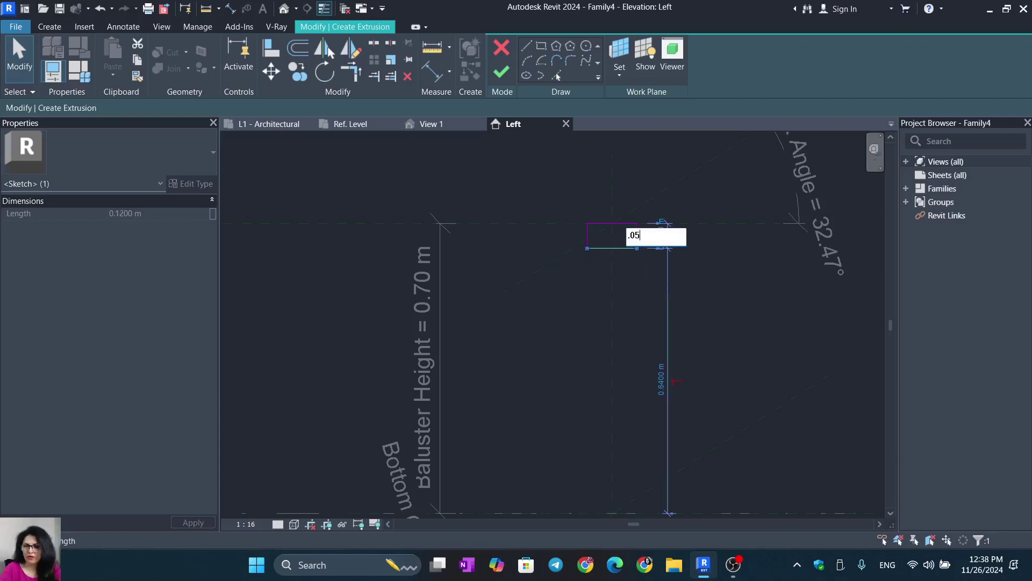
key("Return")
scroll(720, 274, "down", 2)
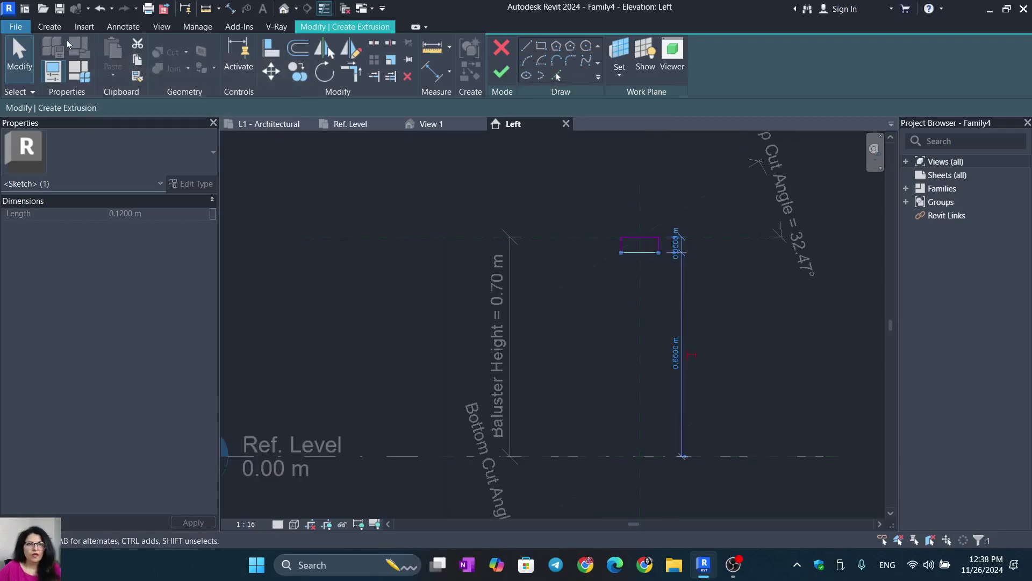
left_click(49, 28)
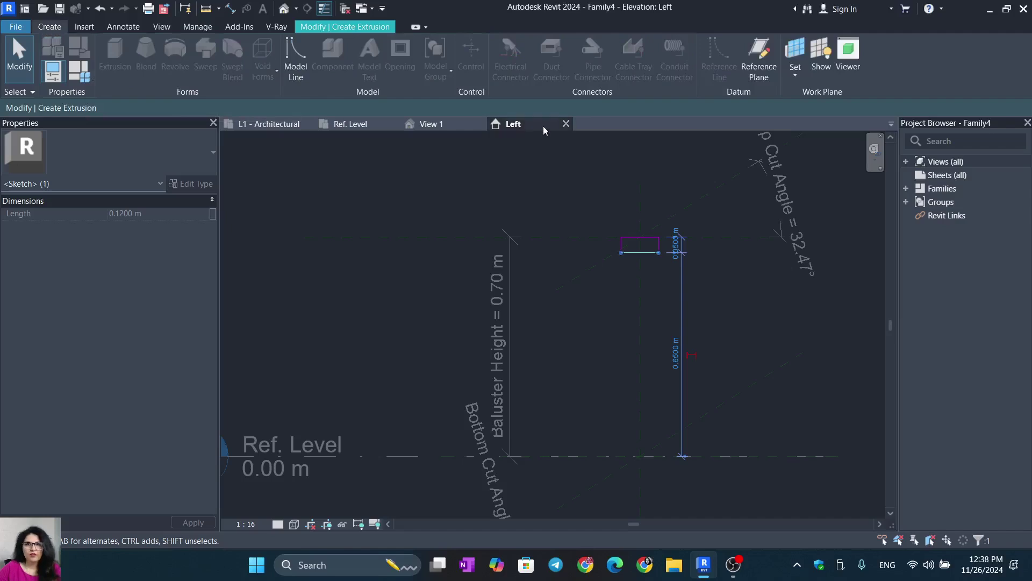
left_click(519, 186)
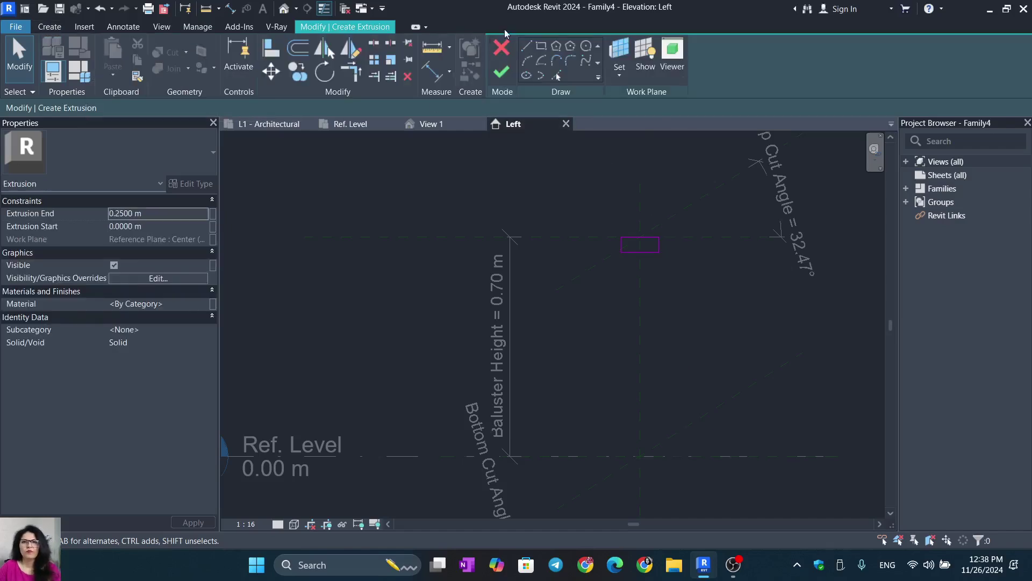
left_click(501, 72)
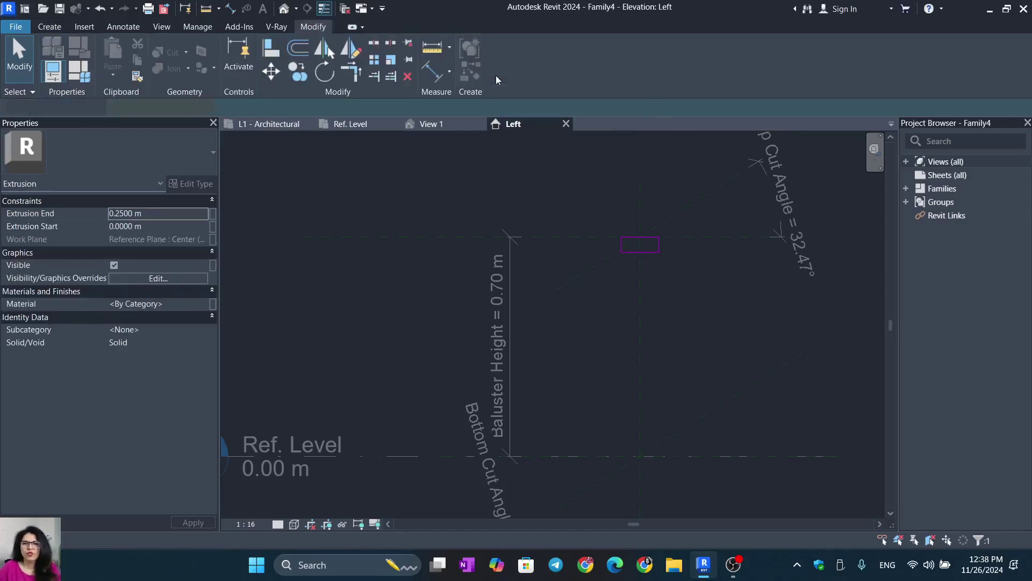
Start a second extrusion with Reference Plane : Center (Left/Right) as its work plane.
left_click(58, 29)
left_click(115, 57)
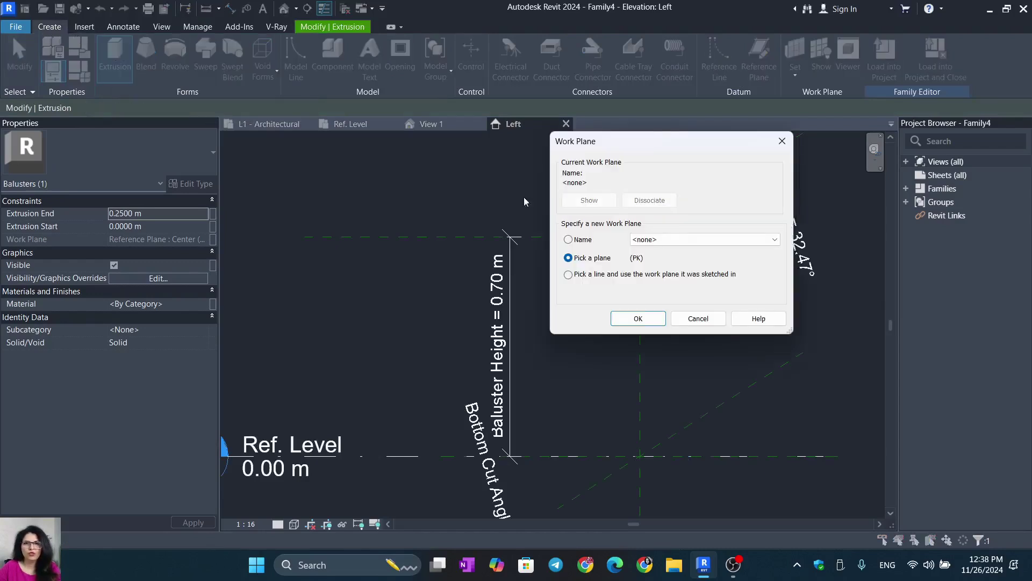
left_click(775, 240)
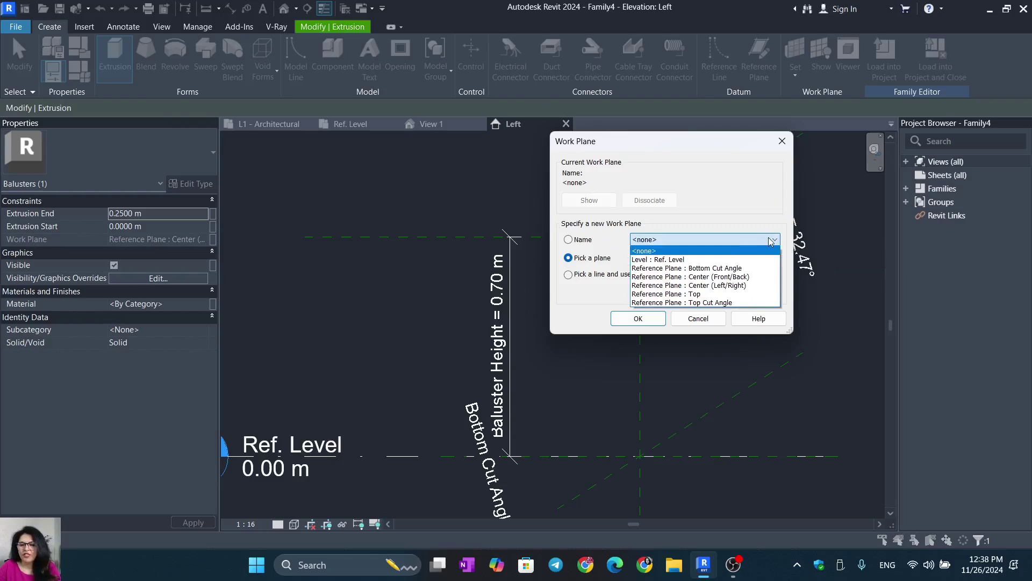
left_click(756, 287)
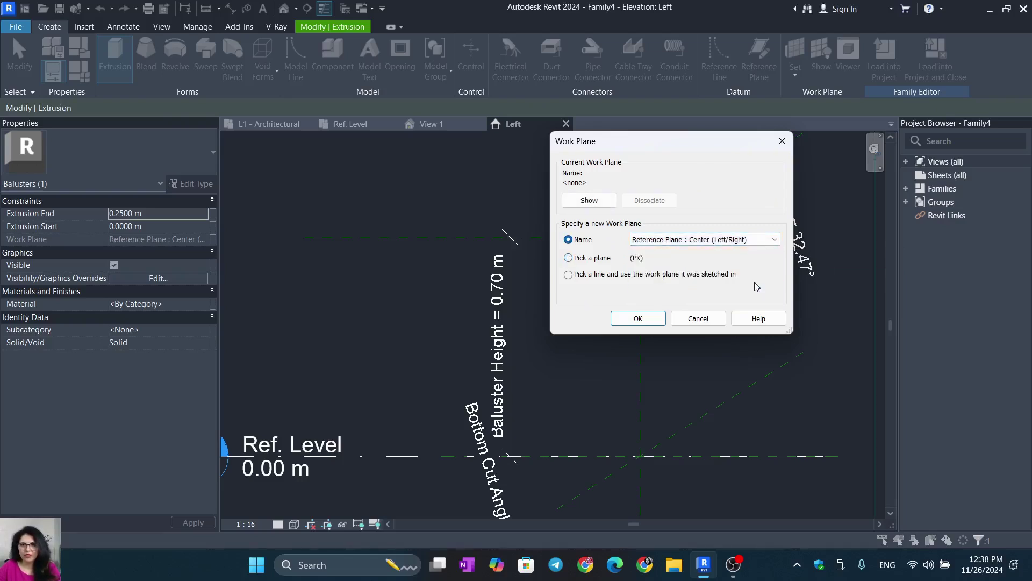
left_click(637, 318)
Sketch a rectangle about 0.18 m wide and 0.06 m high standing on the Ref. Level line, across the vertical center plane.
scroll(661, 479, "up", 2)
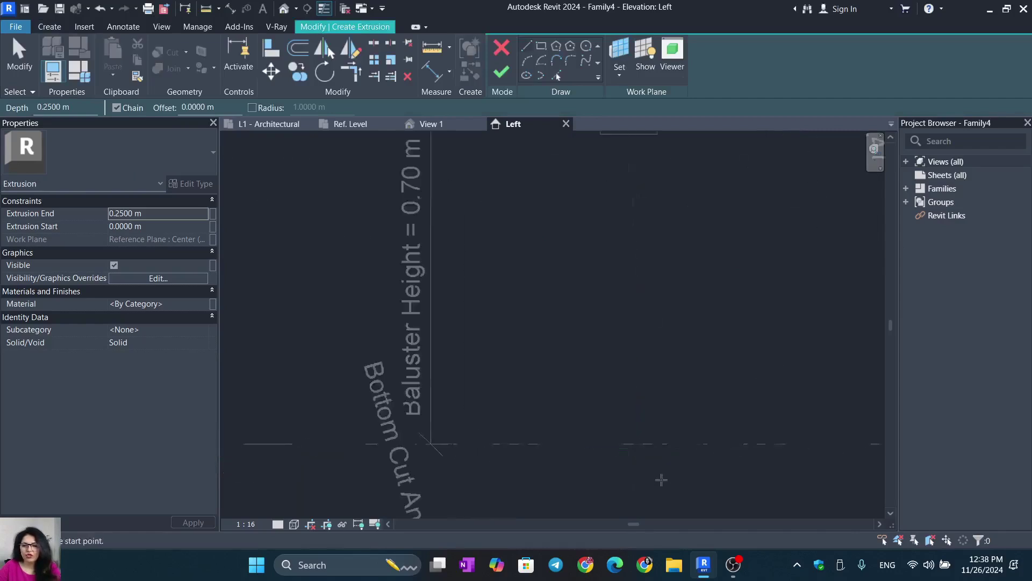
scroll(661, 479, "up", 1)
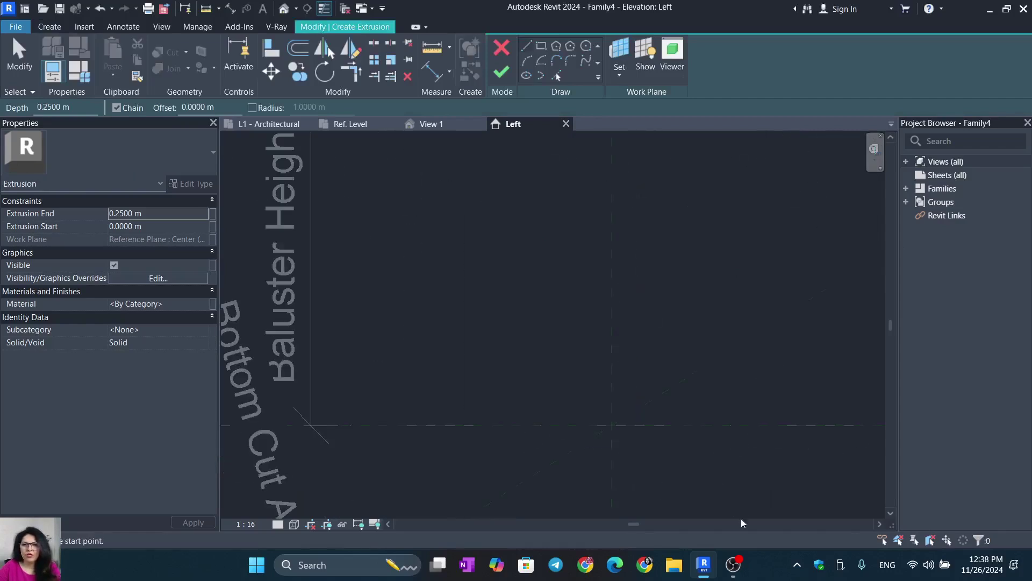
left_click(540, 46)
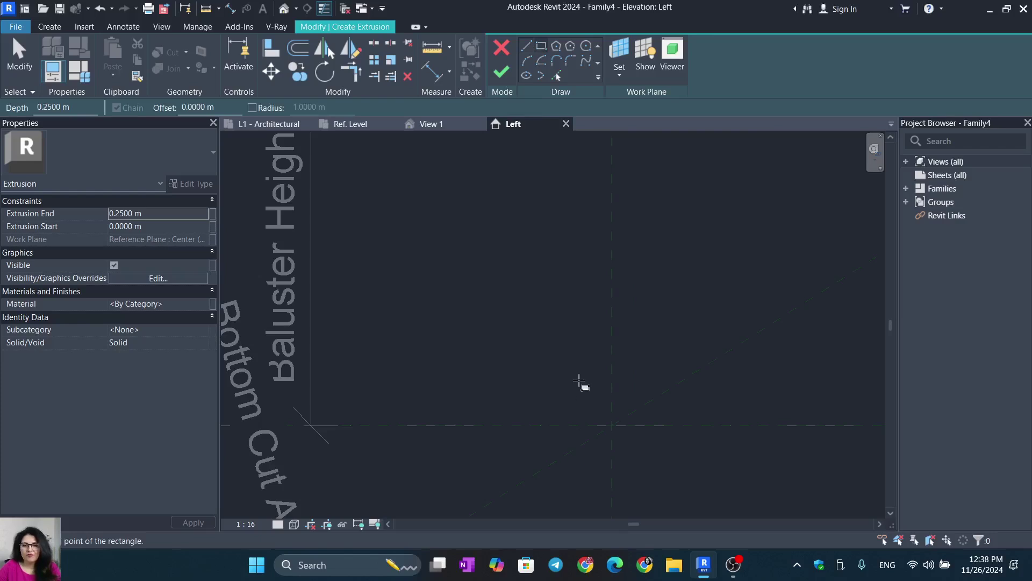
mouse_move(583, 385)
middle_mouse_down()
mouse_move(670, 380)
mouse_move(594, 399)
middle_mouse_up()
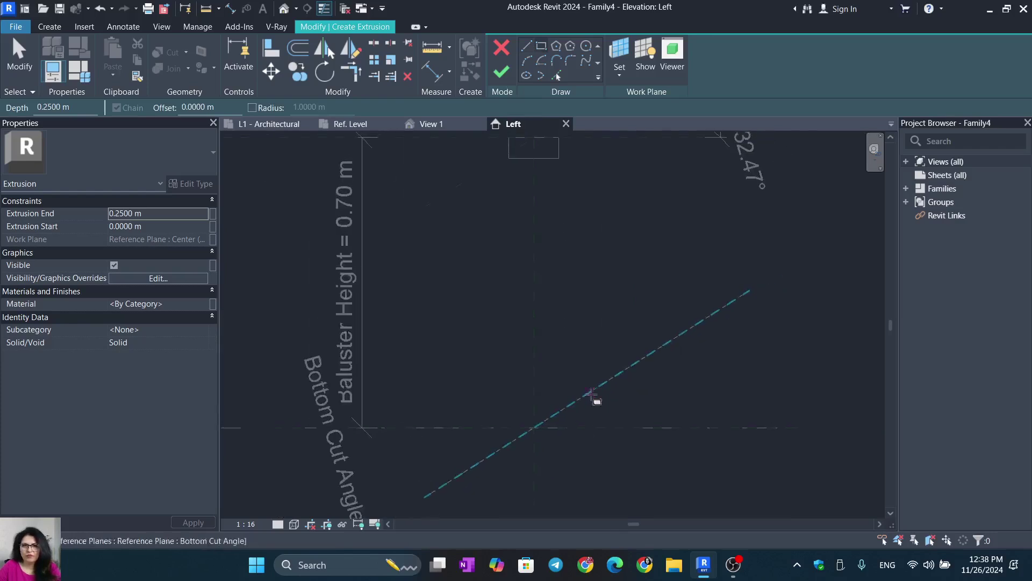
left_click(506, 403)
left_click(582, 427)
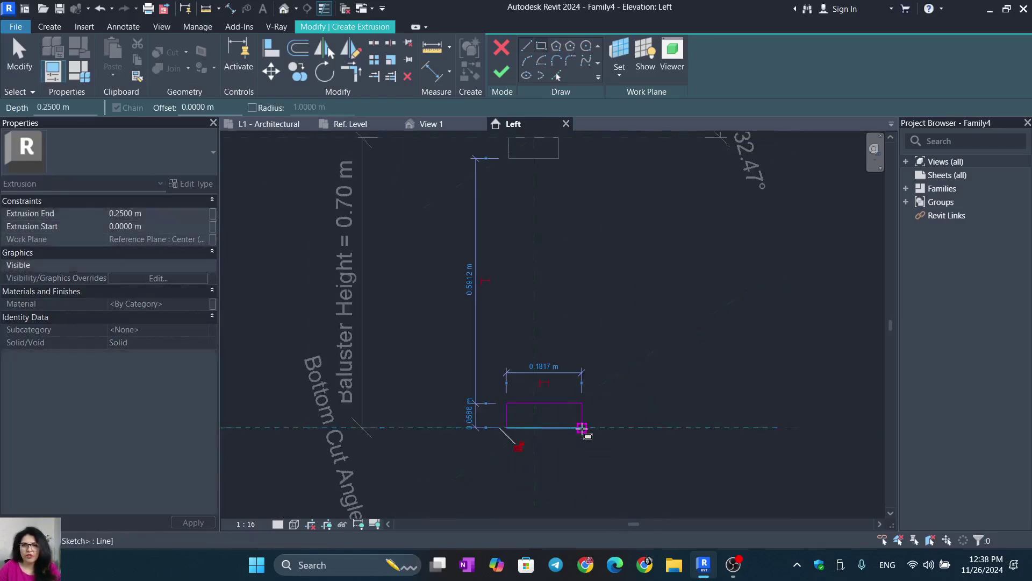
key("Escape")
key("Escape")
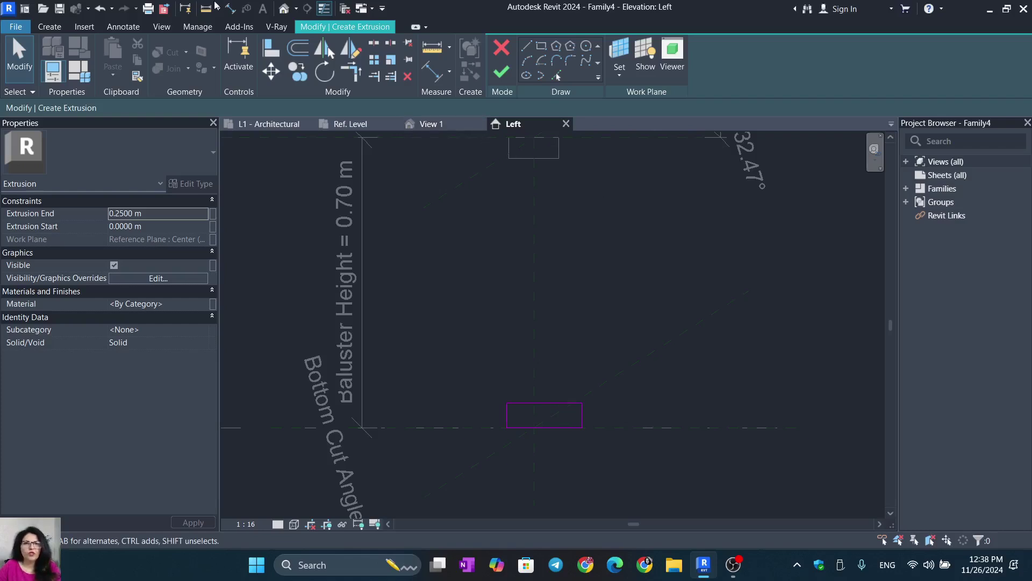
Align the lower rectangle's left edge with the left edge of the upper extrusion.
left_click(279, 51)
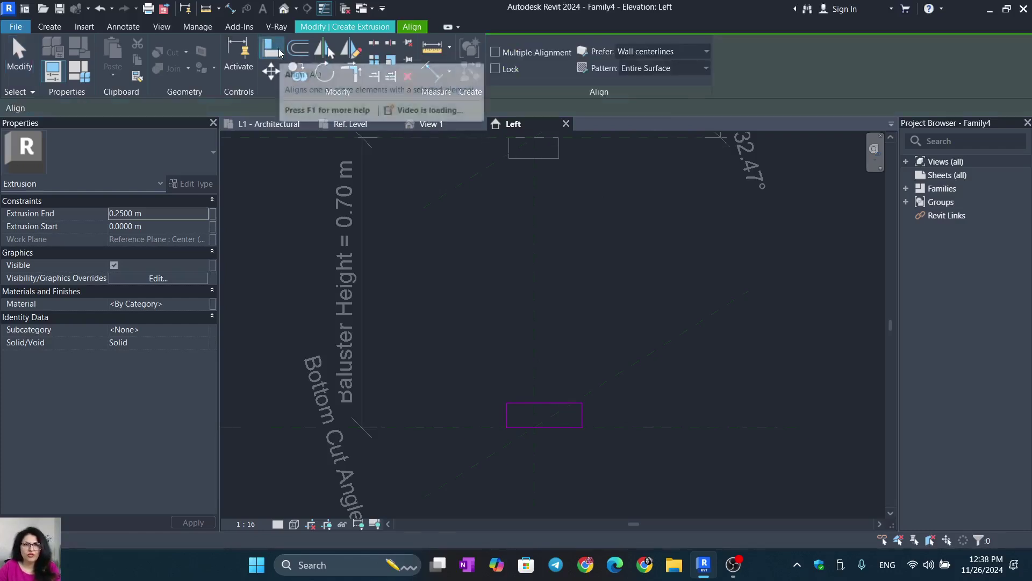
left_click(510, 147)
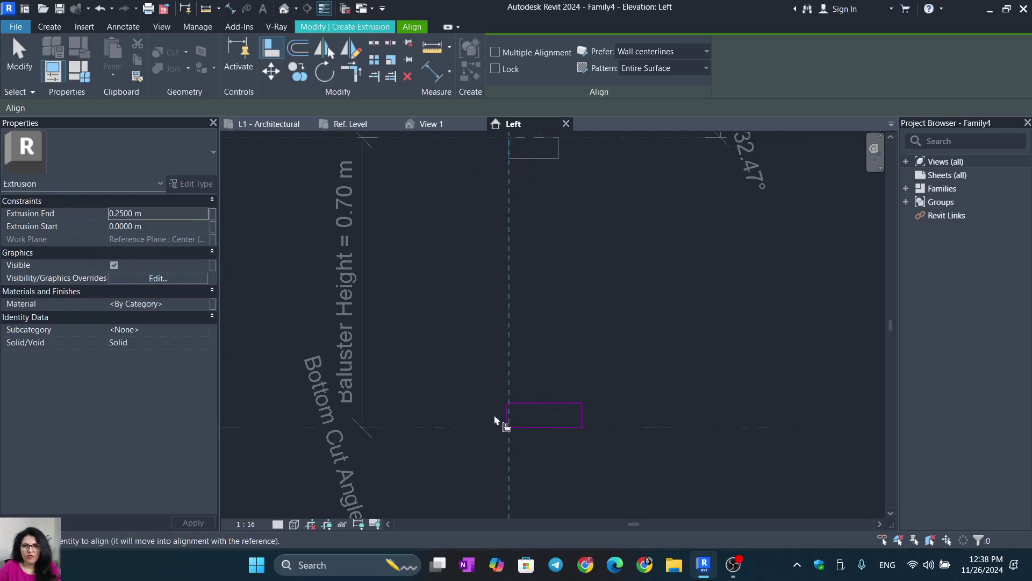
scroll(495, 420, "up", 4)
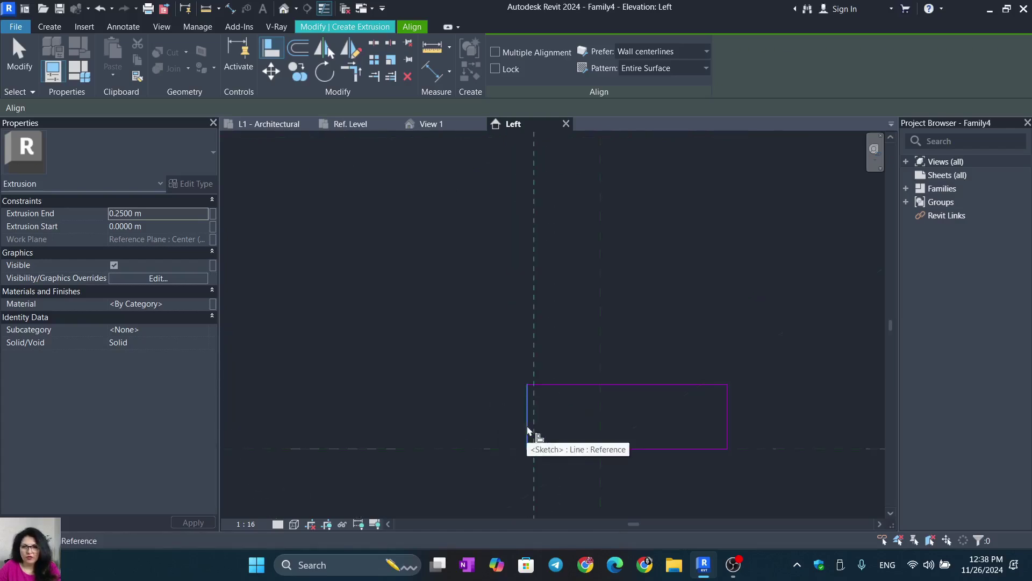
left_click(527, 430)
scroll(708, 316, "down", 2)
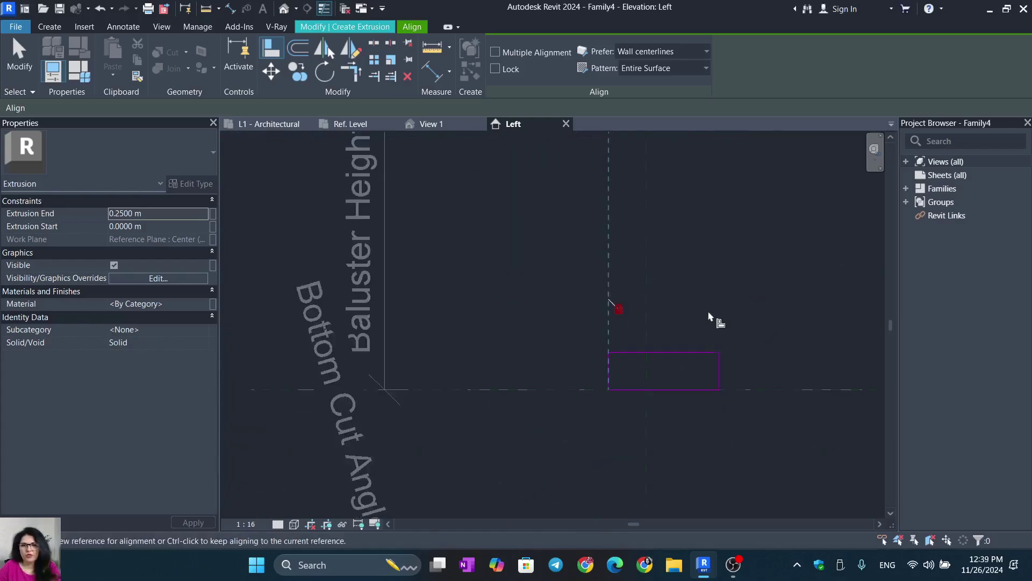
key("z")
key("f")
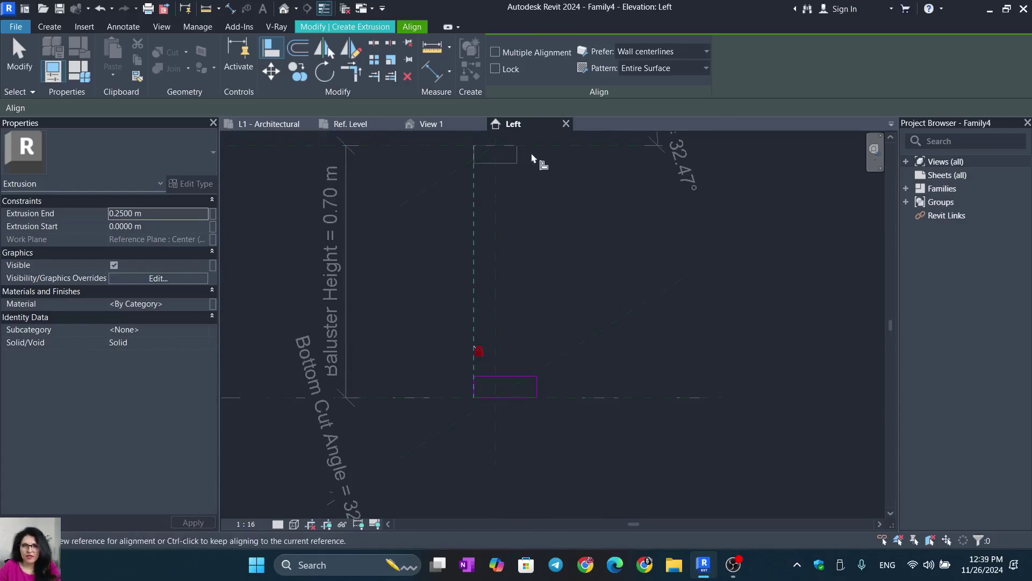
Align the lower rectangle's right edge with the upper extrusion's right edge and lock the alignment.
left_click(525, 160)
left_click(542, 392)
left_click(497, 253)
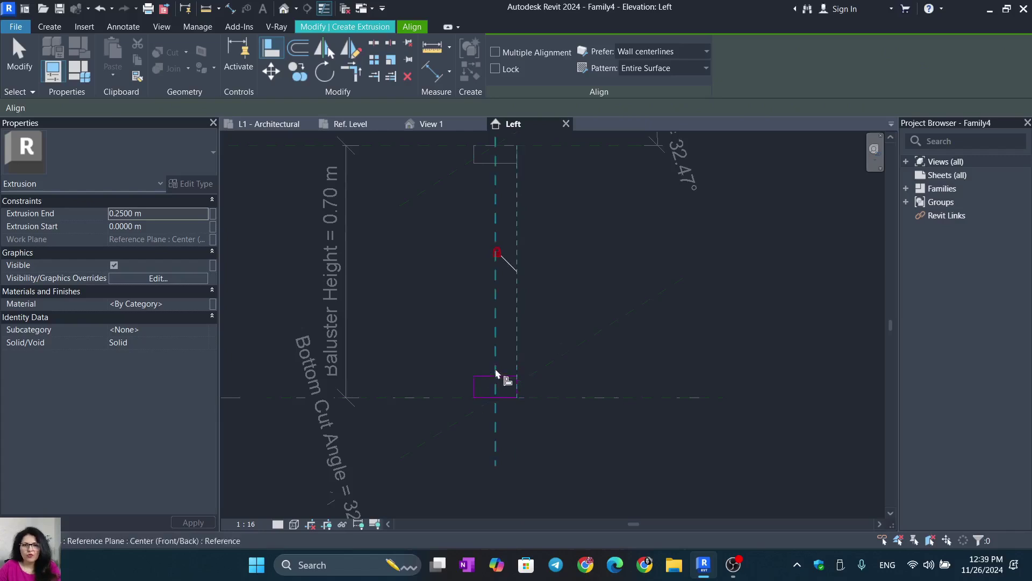
key("Escape")
key("Escape")
Set the lower rectangle's height above Ref. Level to 0.05 m and finish the extrusion sketch.
left_click(499, 377)
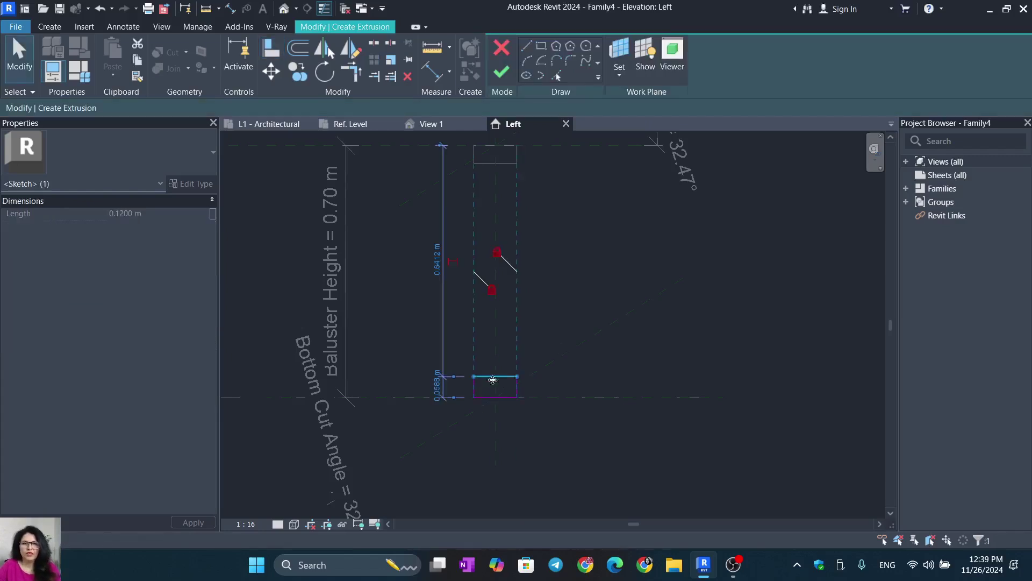
left_click(440, 391)
type(".05")
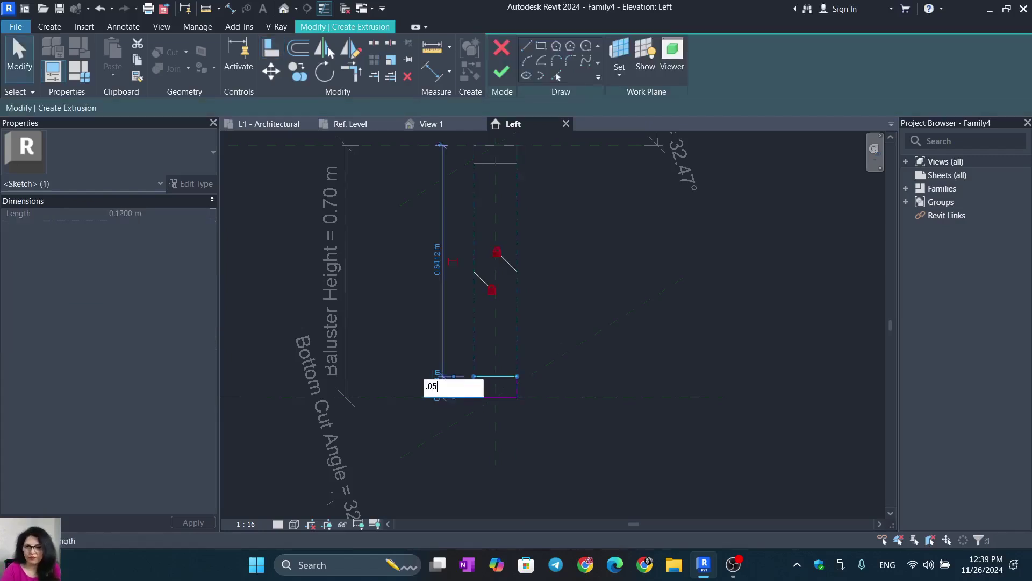
key("Return")
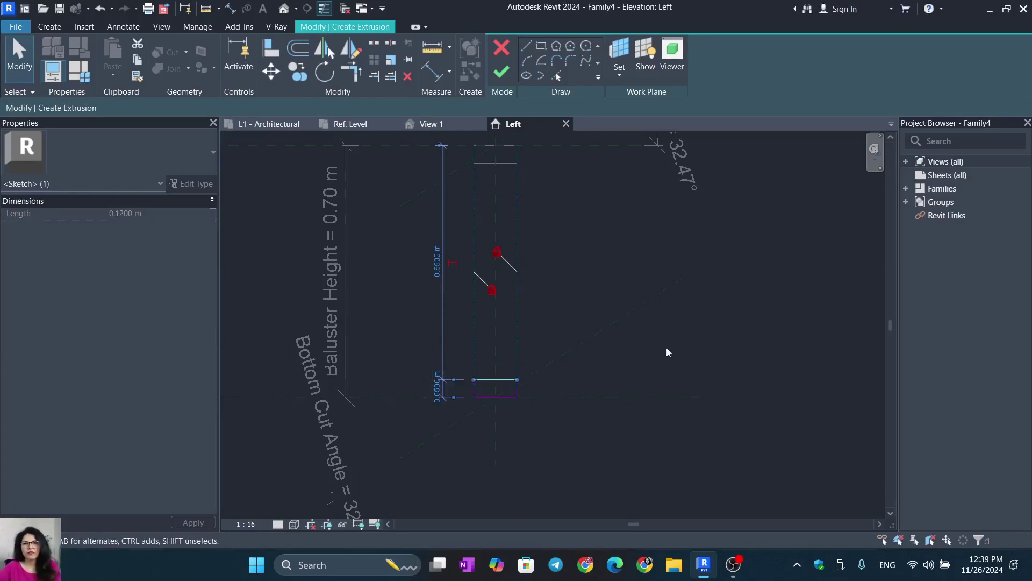
left_click(502, 73)
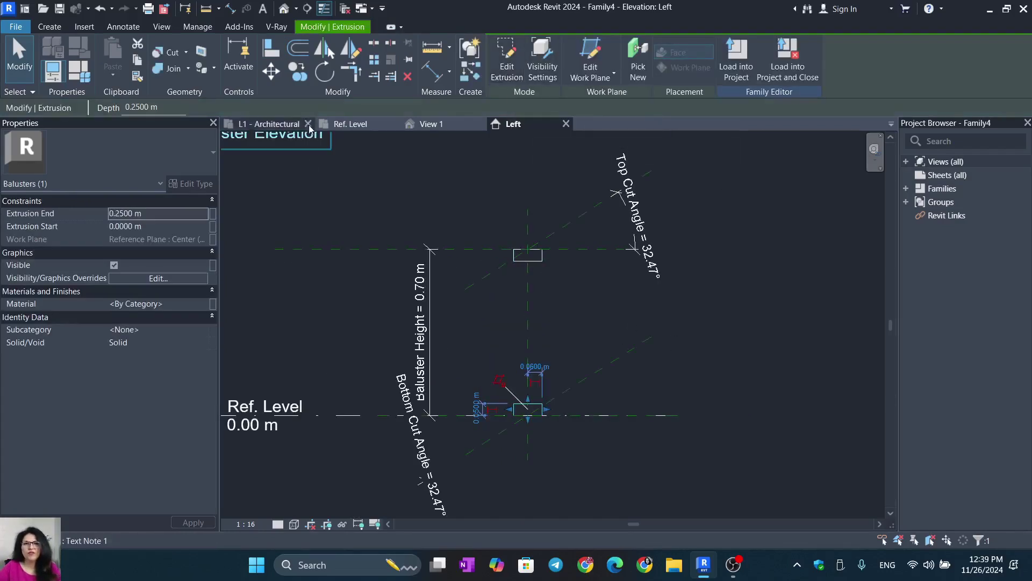
In the Ref. Level plan, set both block extrusions to end at 0.06 m and start at -0.06 m.
left_click(342, 127)
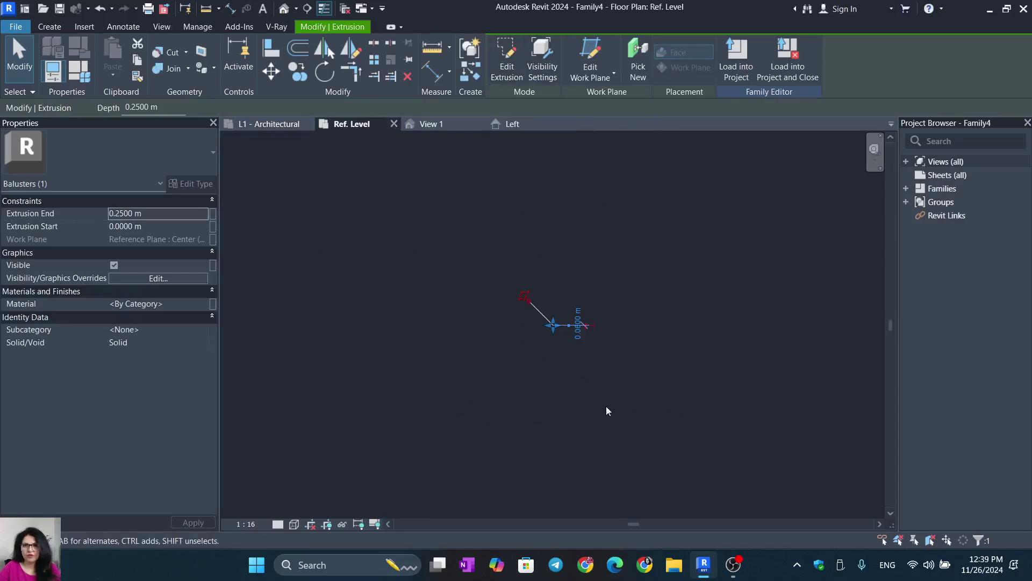
key("z")
key("a")
scroll(605, 442, "up", 5)
key("Escape")
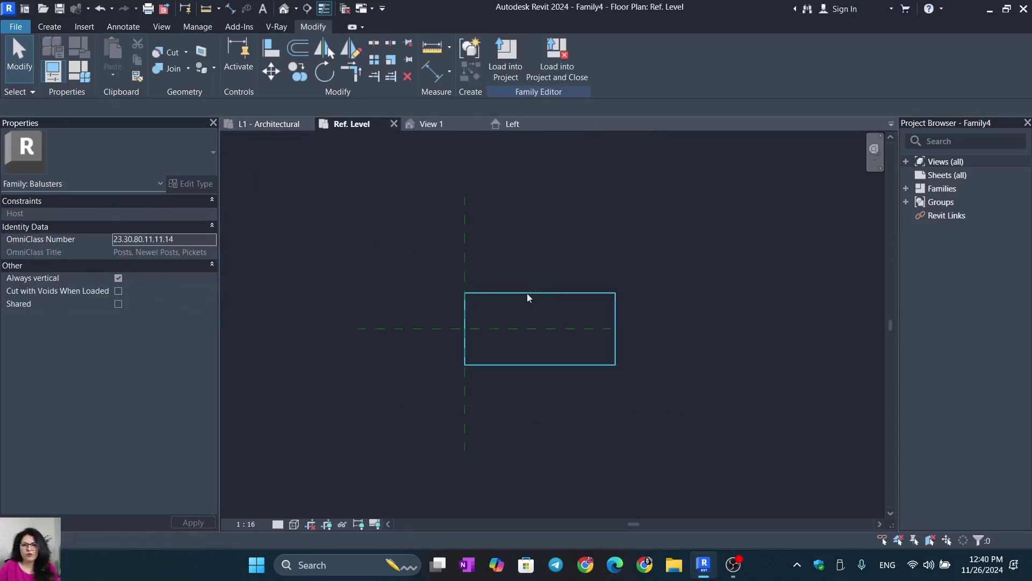
left_click_drag(394, 227, 689, 412)
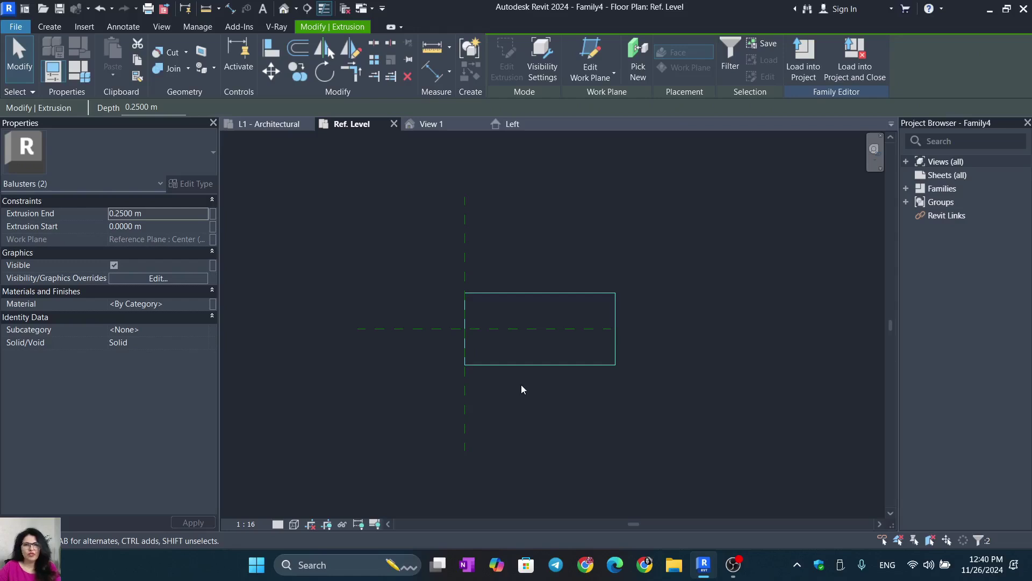
left_click(202, 214)
type(".")
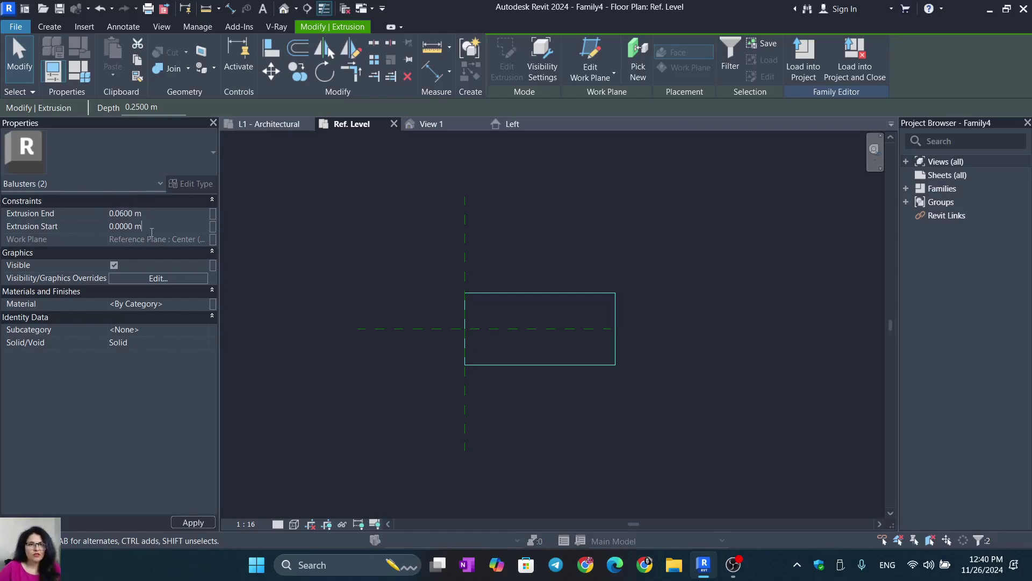
left_click(95, 223)
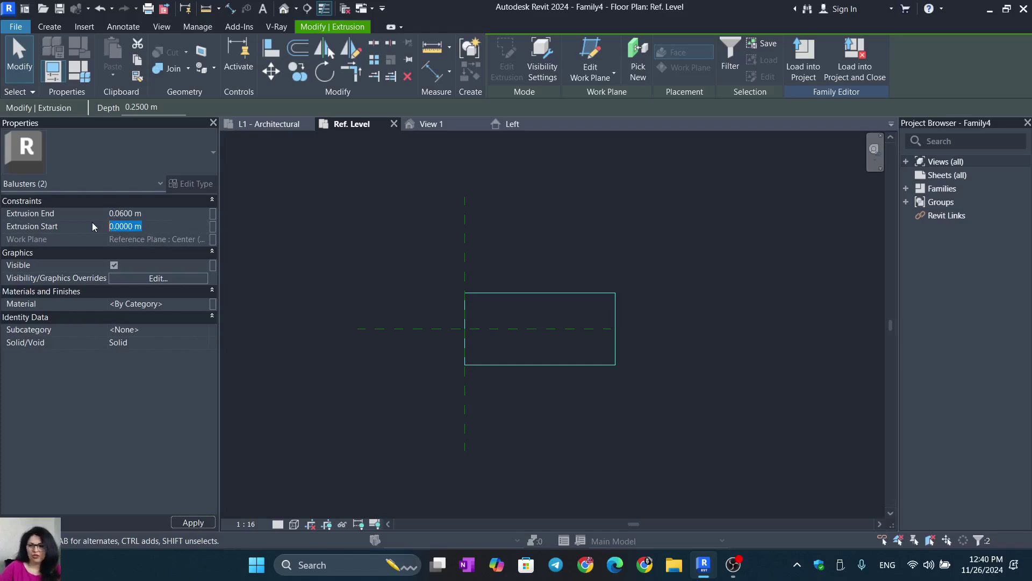
type("-0")
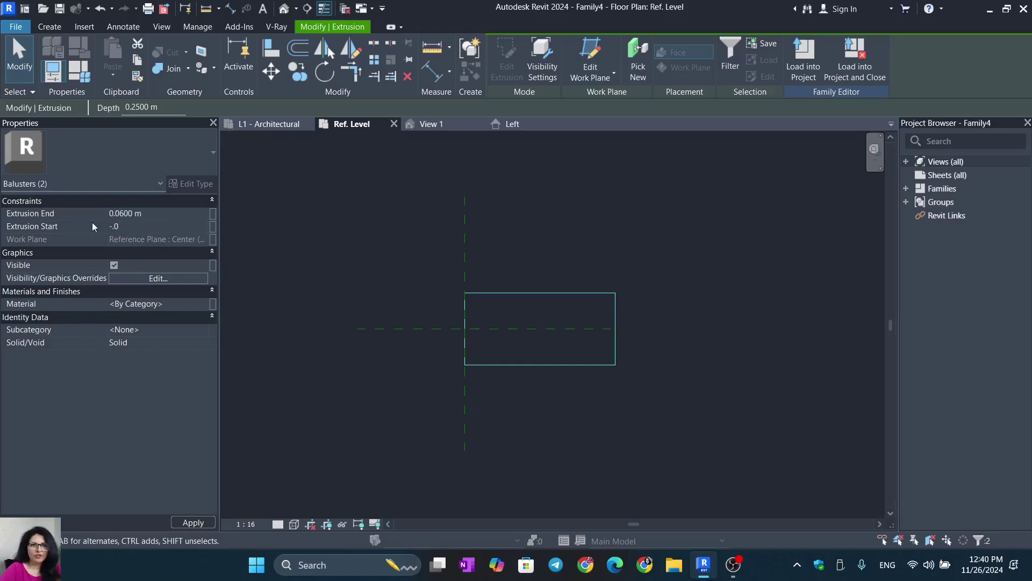
type(".06")
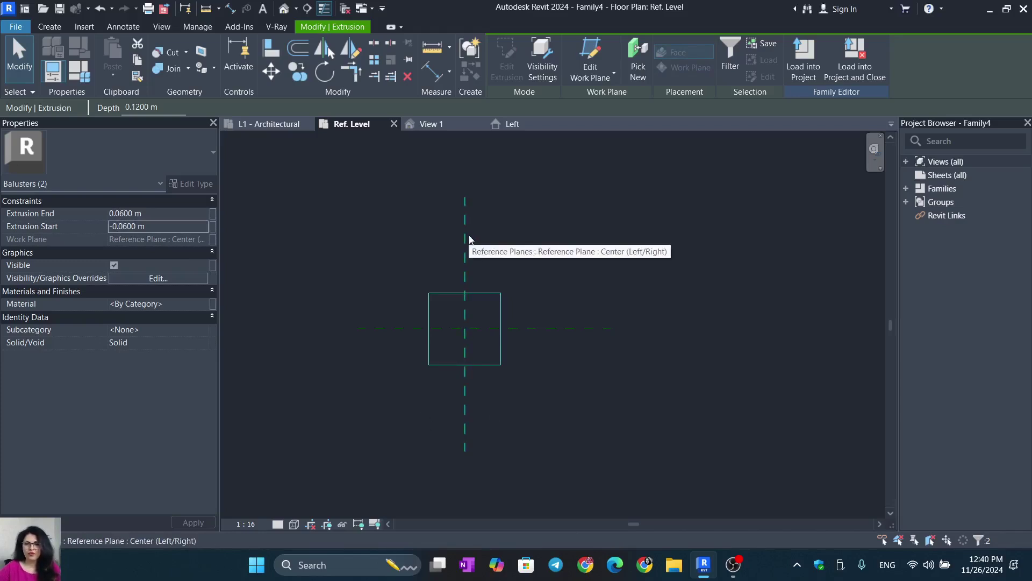
In the Left elevation, start a Revolve on the work plane Reference Plane : Center (Left/Right).
left_click(464, 212)
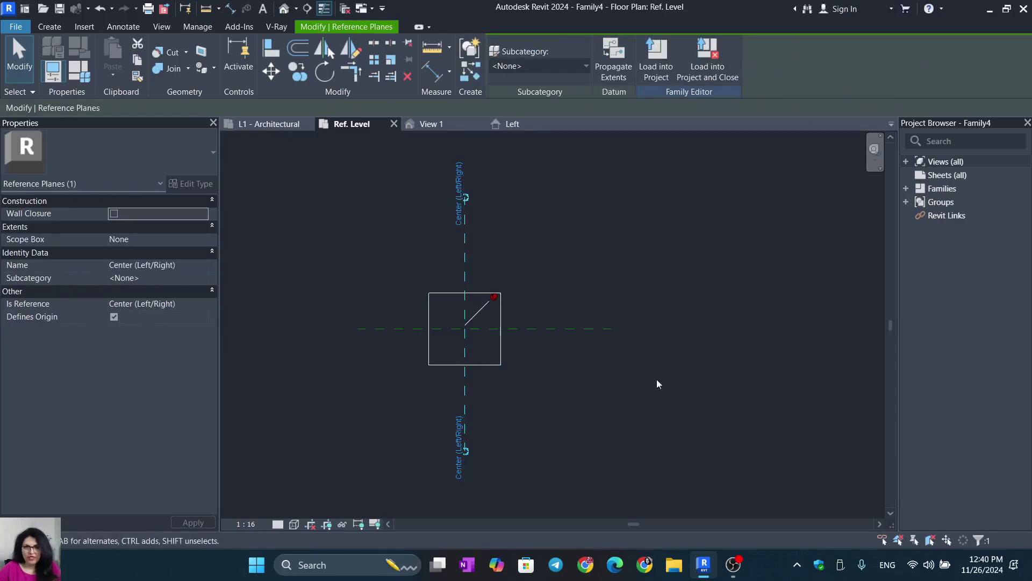
left_click(600, 331)
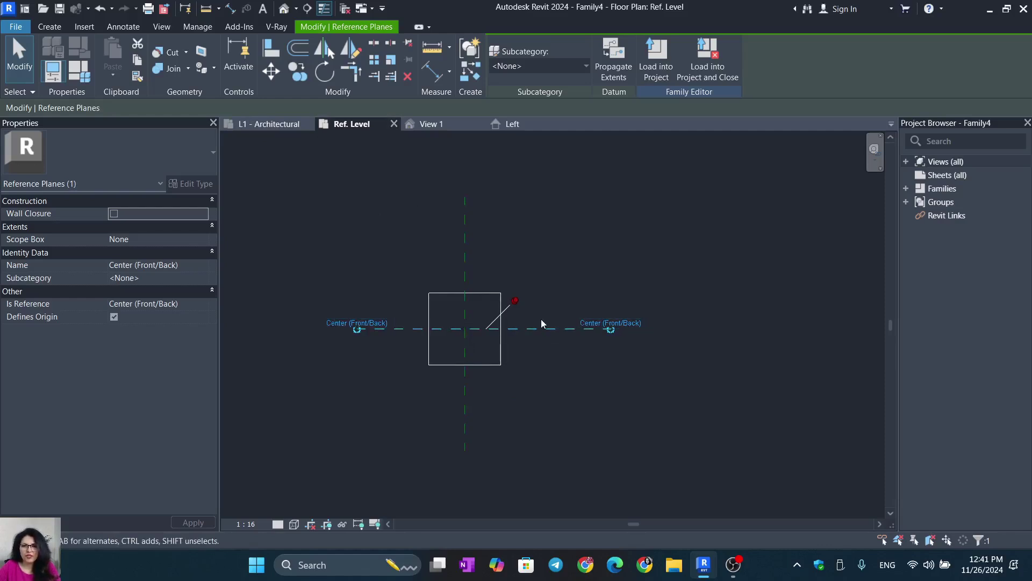
left_click(525, 123)
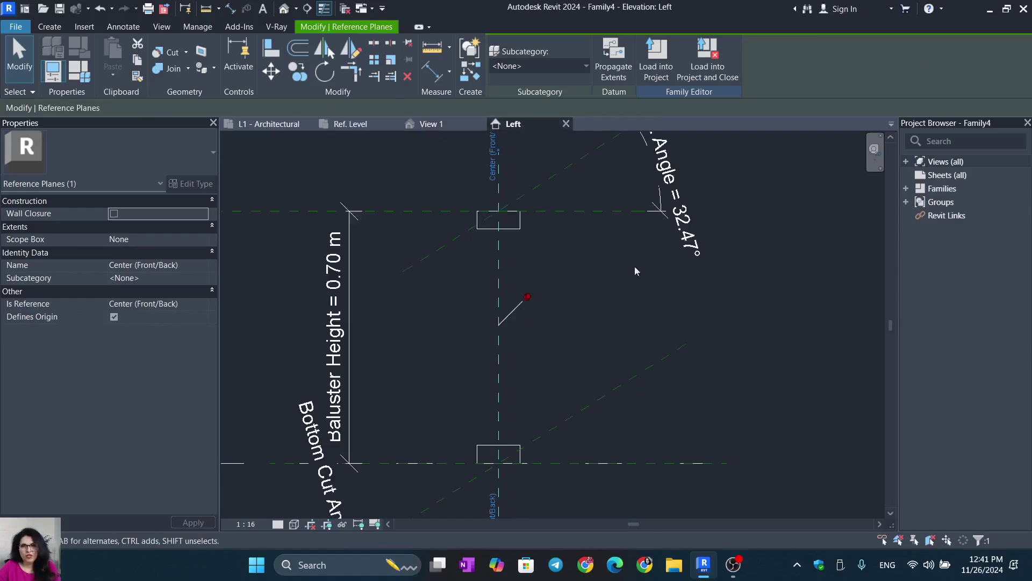
scroll(547, 270, "down", 2)
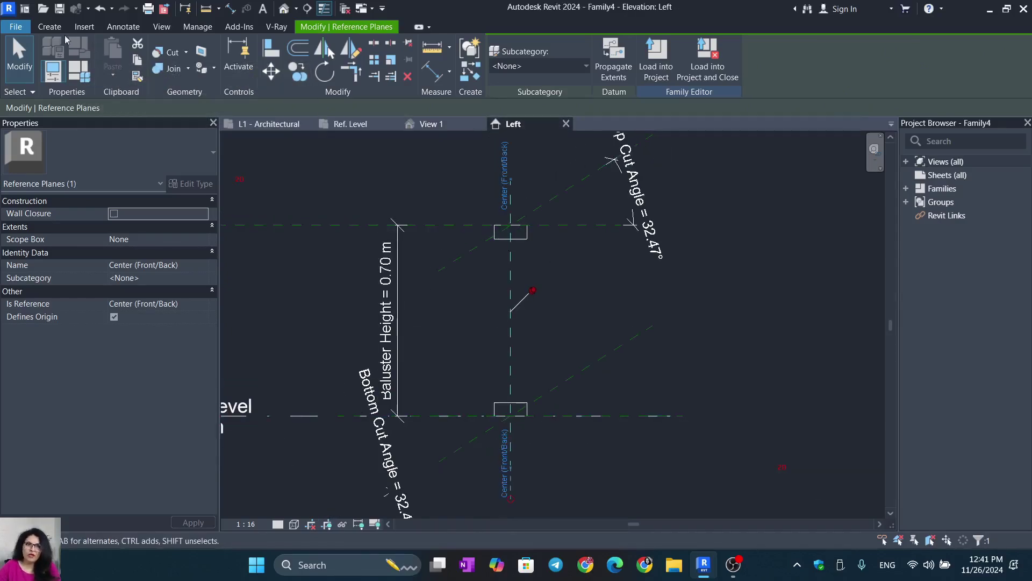
left_click(48, 27)
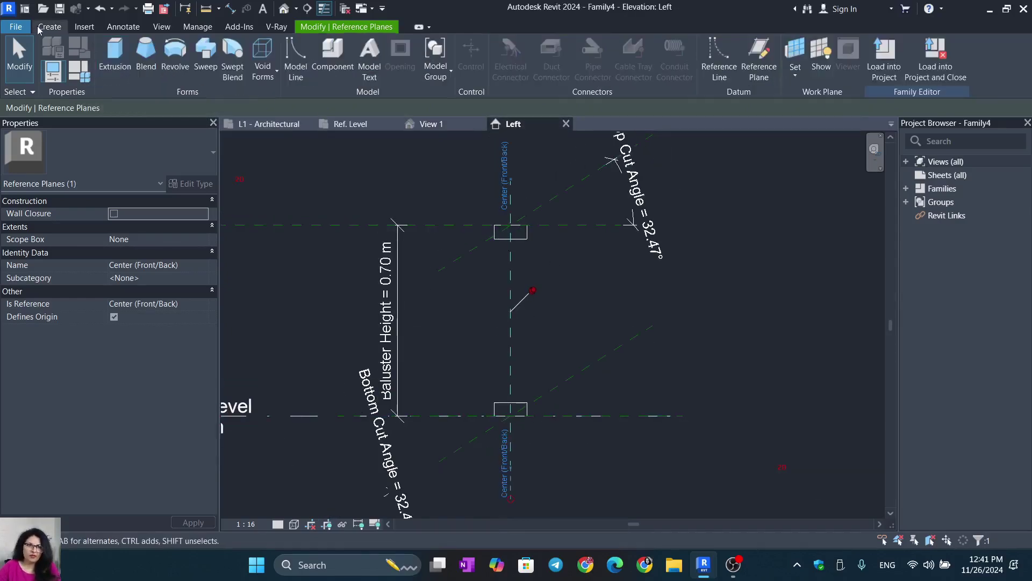
left_click(175, 51)
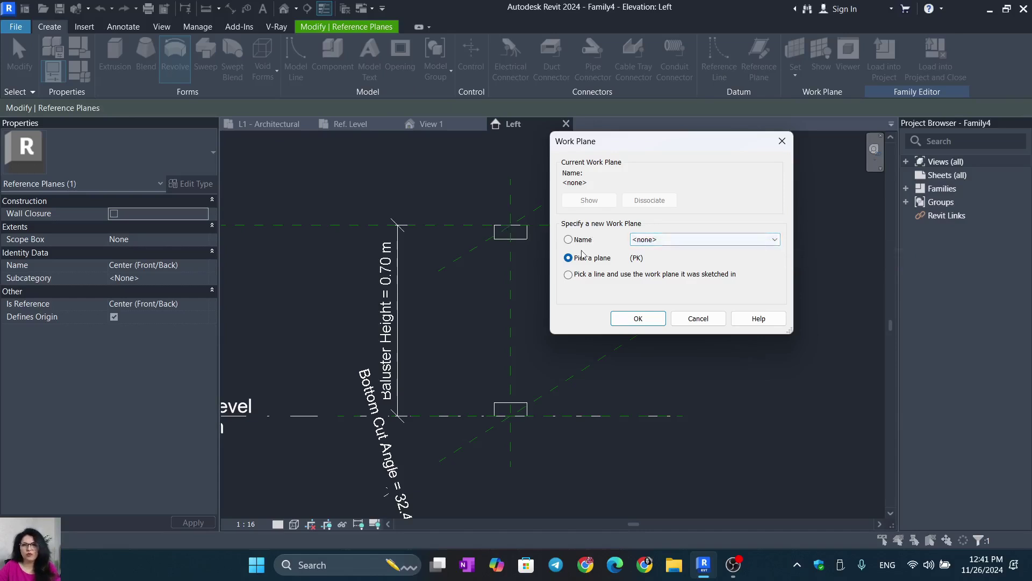
left_click(745, 242)
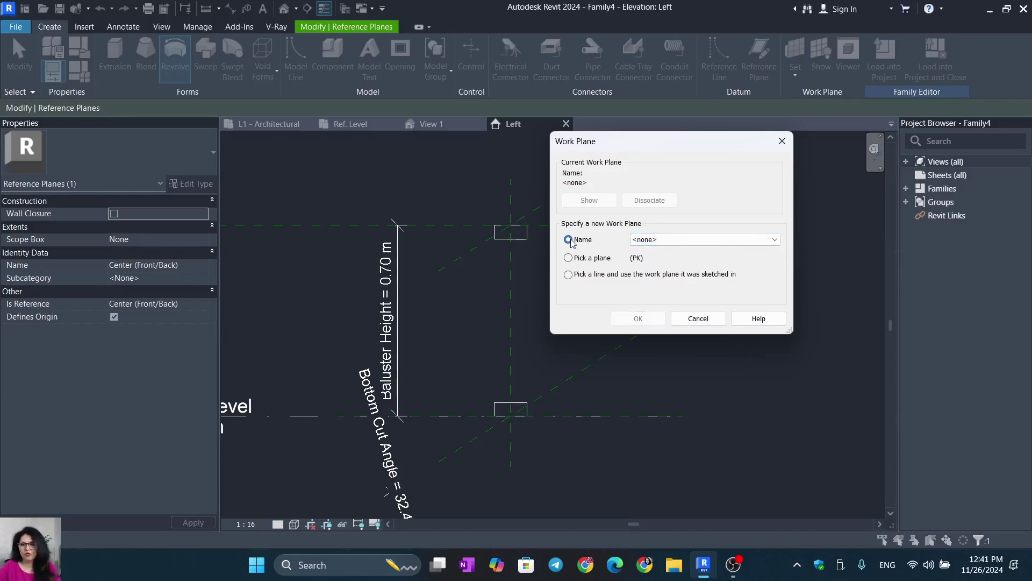
left_click(735, 240)
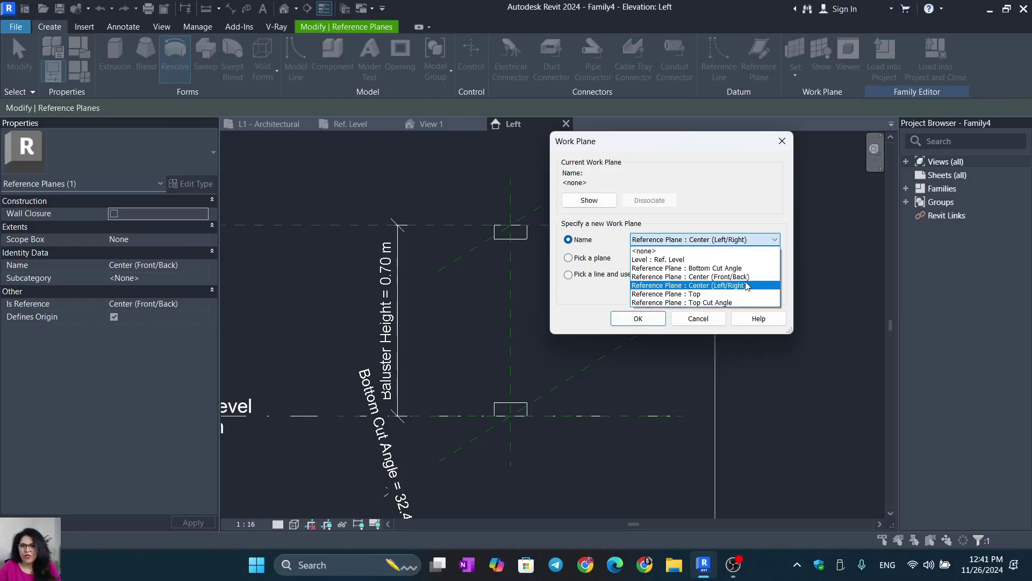
left_click(642, 325)
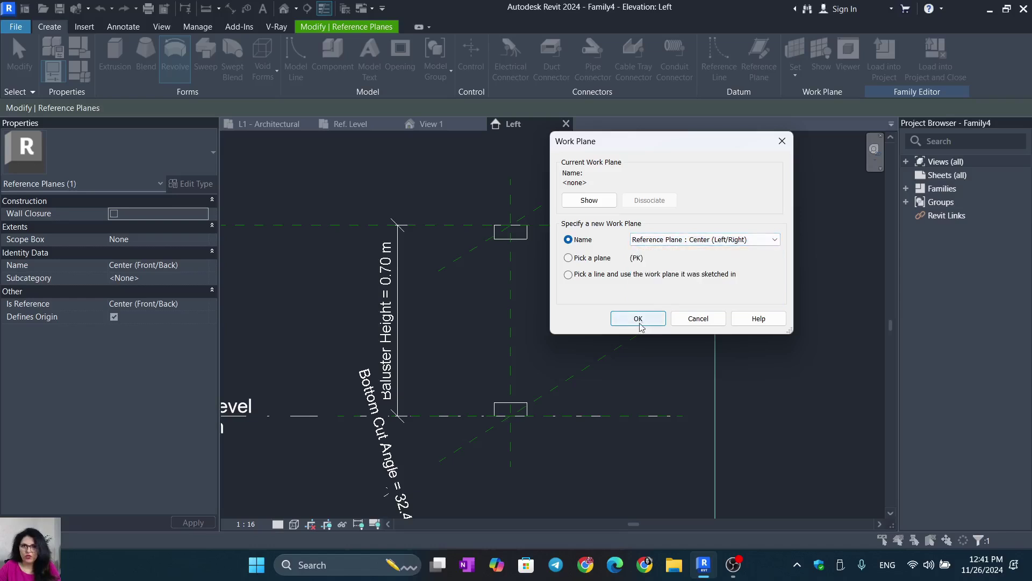
left_click(634, 322)
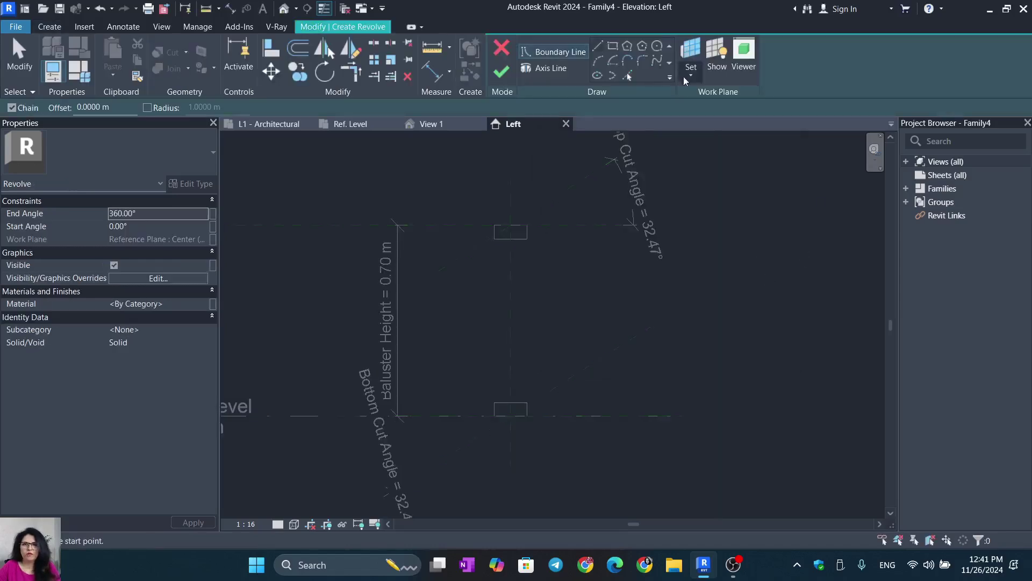
Sketch a 0.04 m horizontal boundary line from the midpoint of the upper block's bottom edge toward its right corner.
left_click(599, 48)
scroll(507, 224, "up", 5)
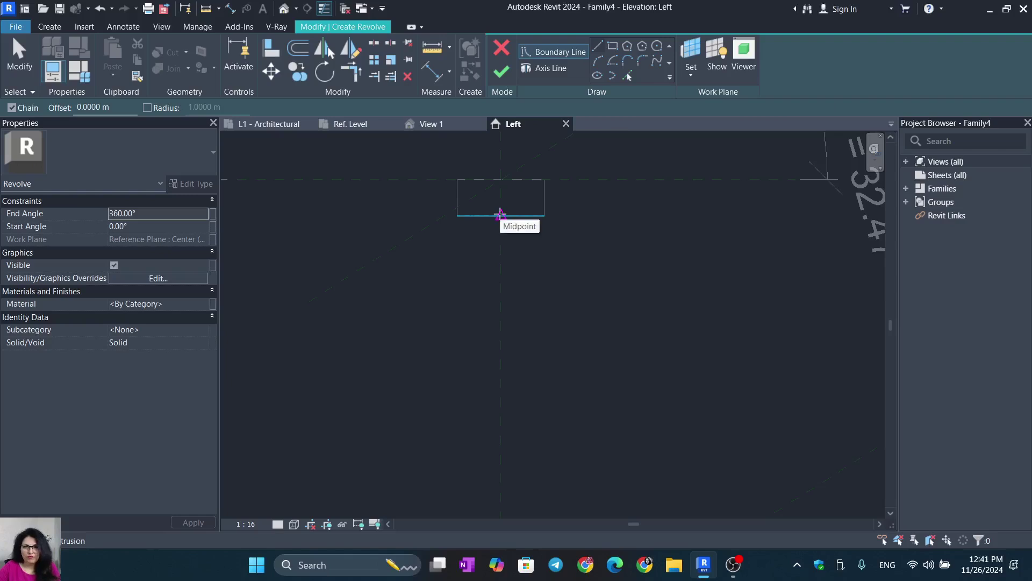
left_click(501, 216)
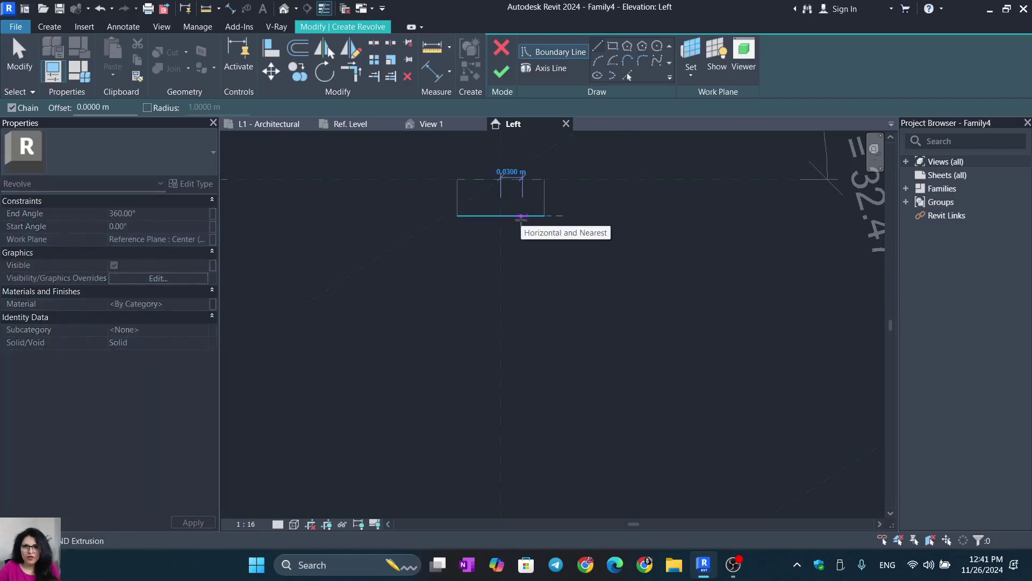
scroll(521, 218, "up", 1)
scroll(521, 218, "up", 1)
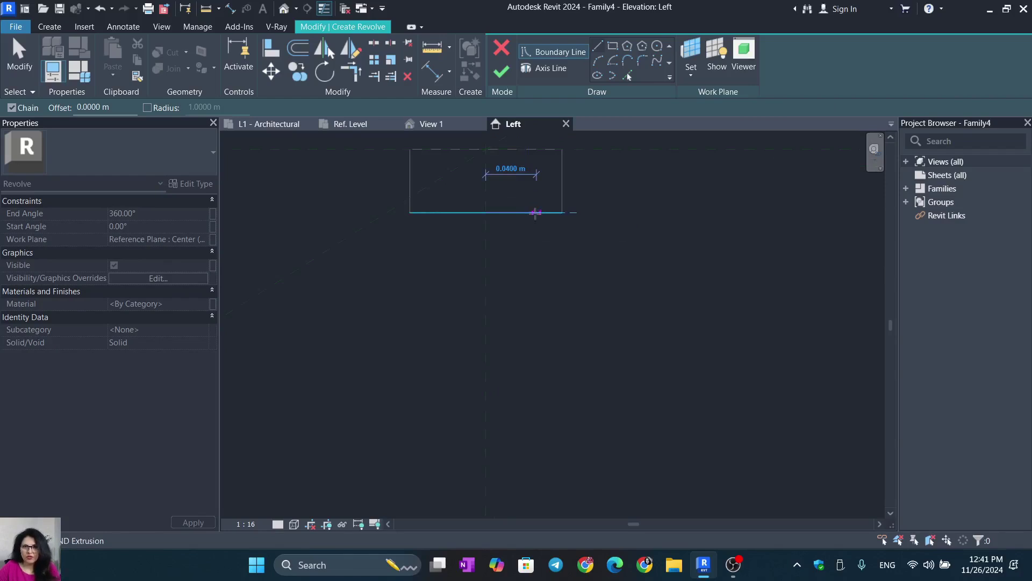
left_click(536, 212)
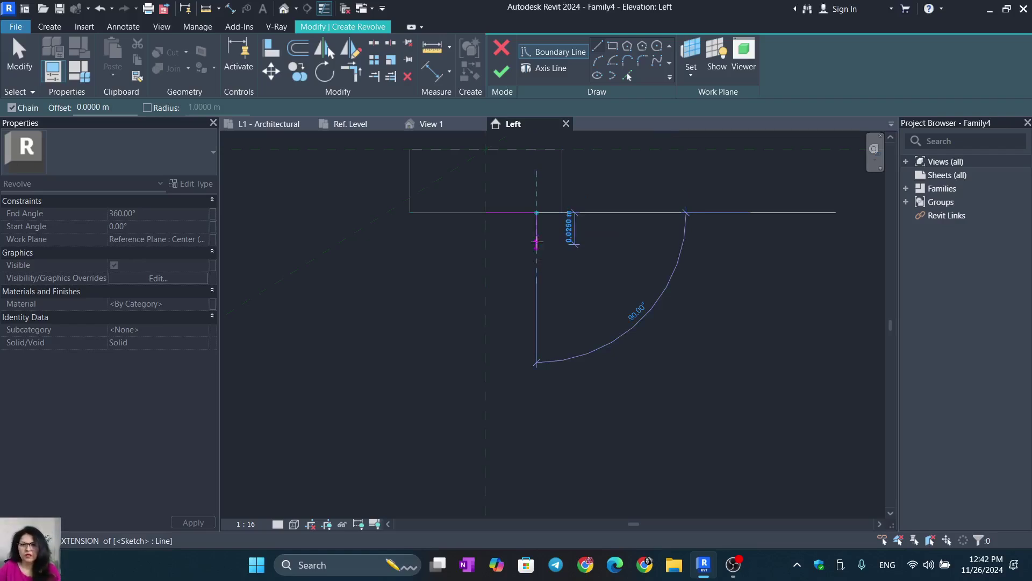
Continue the profile with a 0.05 m vertical line downward and a line about 0.035 m long slanting in toward the center.
type(".0")
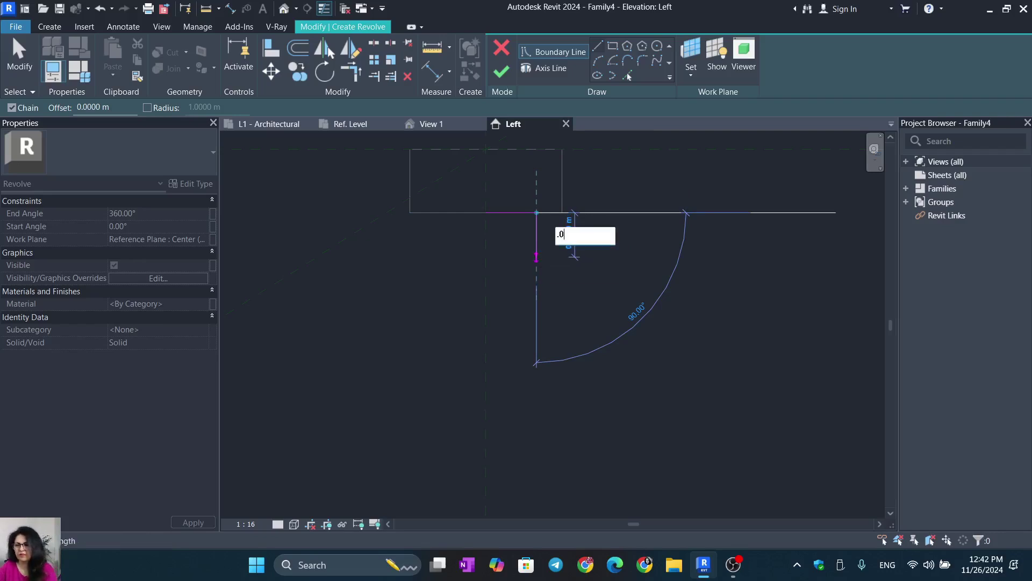
type("15")
key("Return")
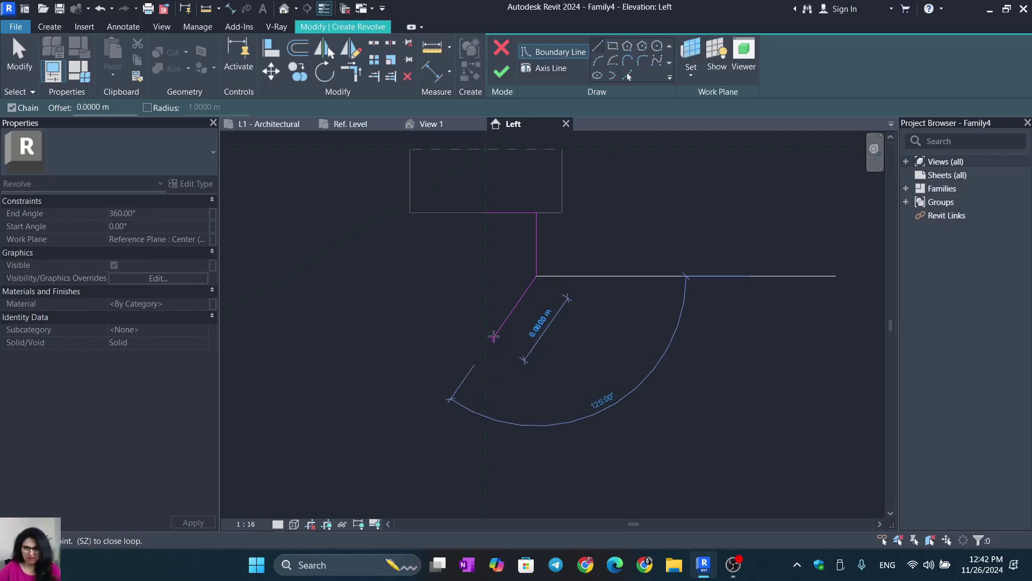
left_click(511, 312)
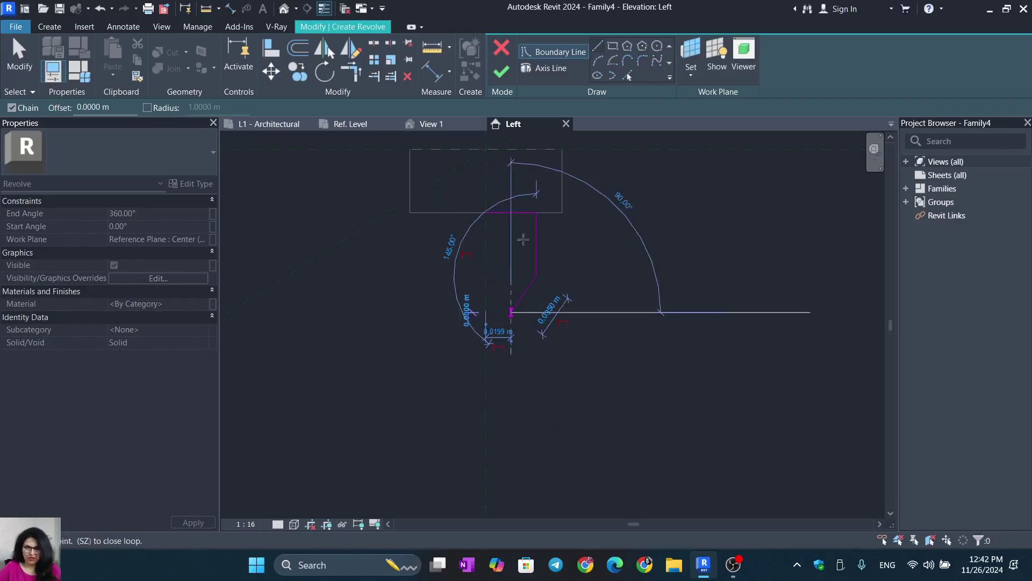
Add a start-end-radius arc from the slanted line's end to a point about 0.34 m directly below, bowed toward the center with about 0.72 m radius.
left_click(596, 62)
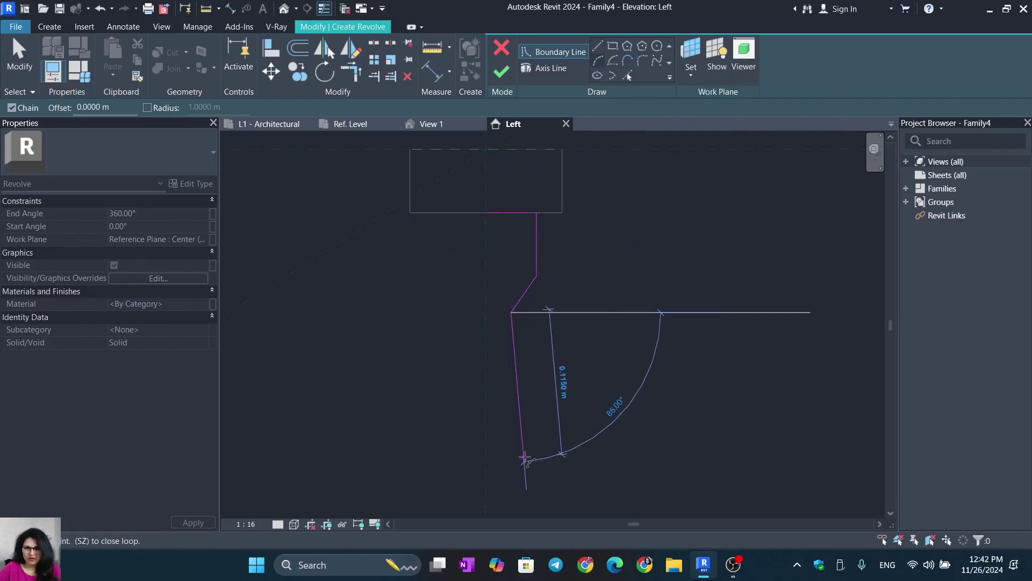
scroll(521, 461, "down", 2)
middle_click_drag(521, 462, 520, 308)
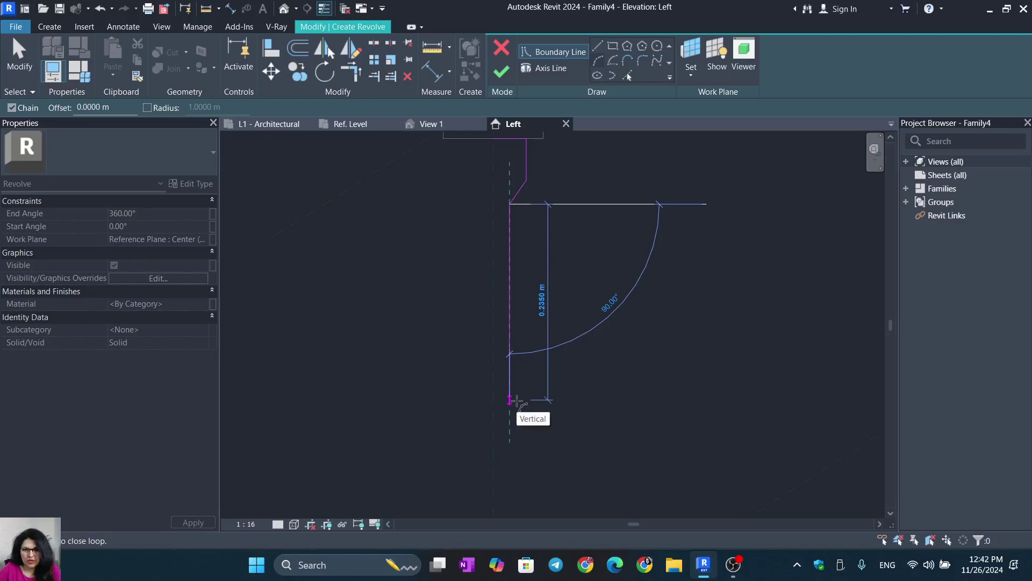
scroll(526, 441, "down", 2)
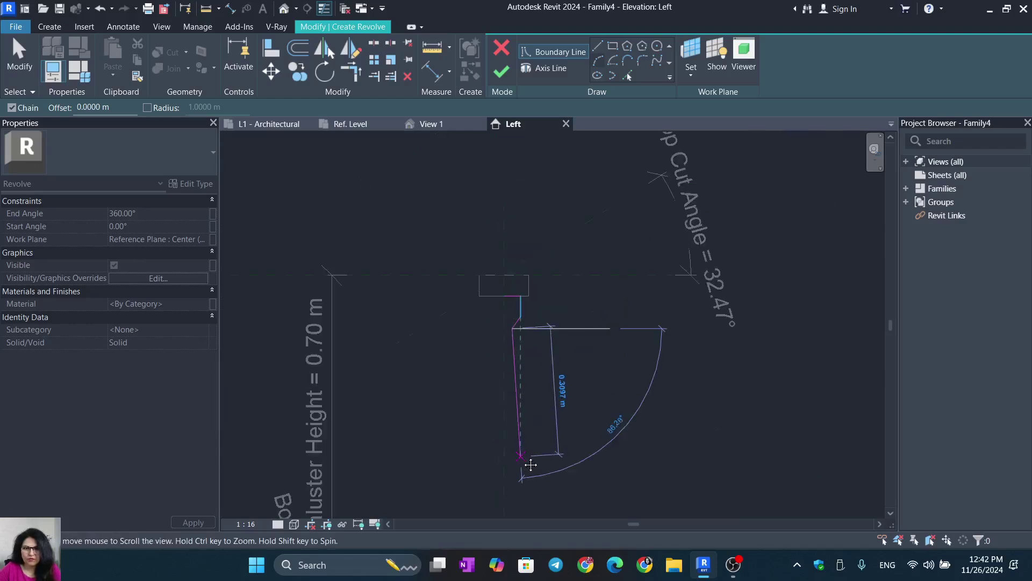
middle_click_drag(530, 461, 525, 303)
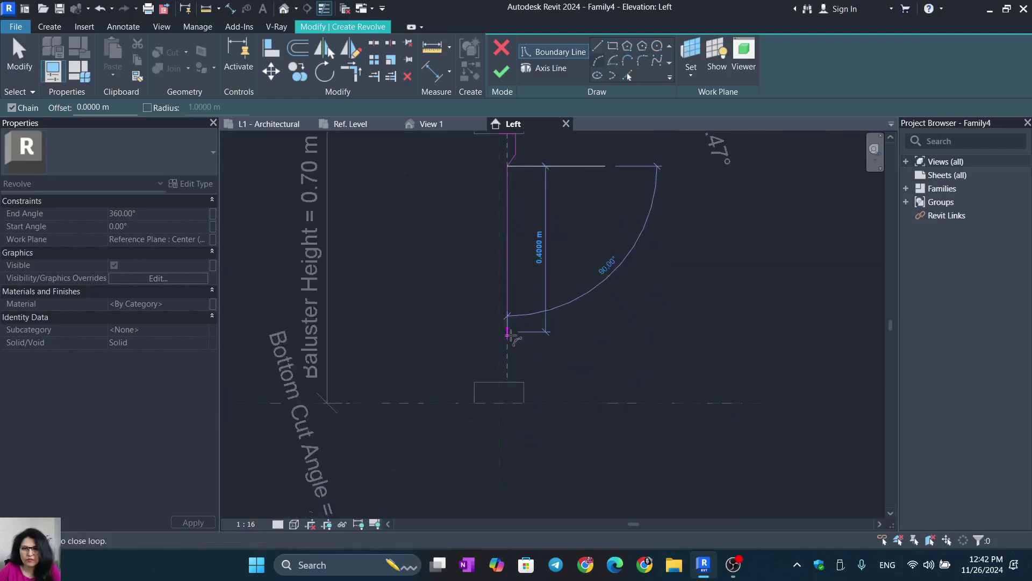
left_click(510, 310)
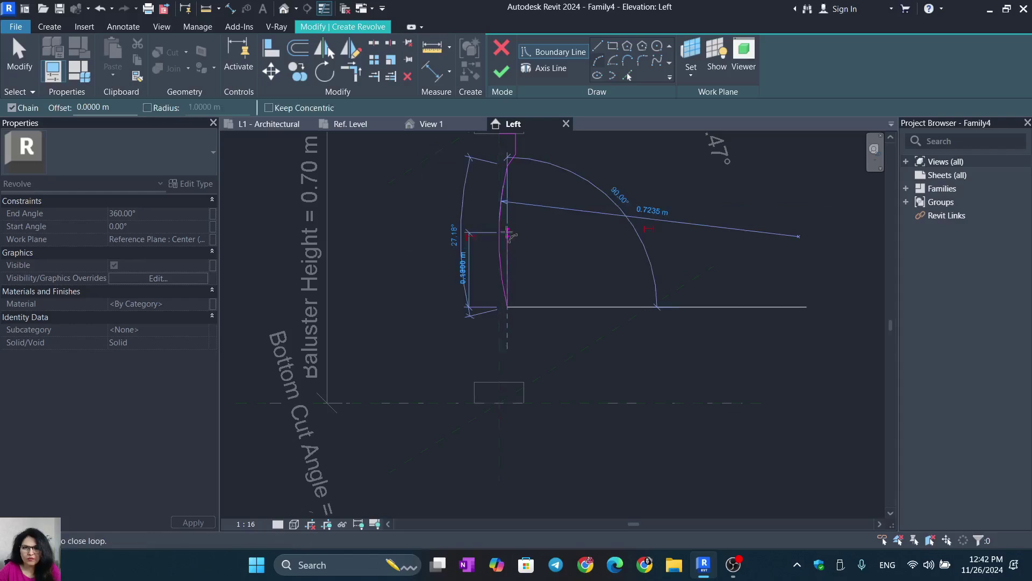
key("Escape")
key("Escape")
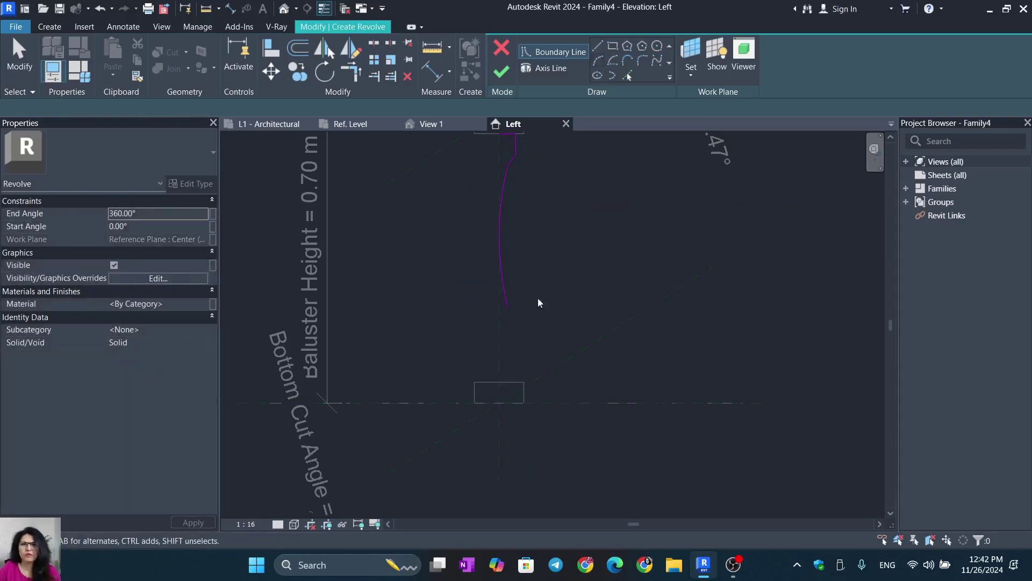
left_click(504, 263)
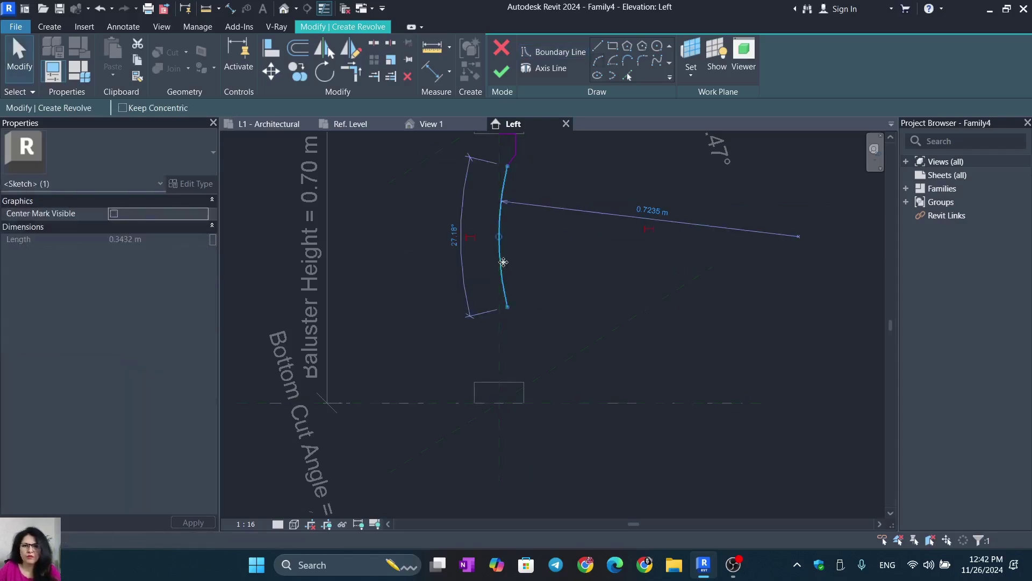
left_click(520, 152, "ctrl")
mouse_move(519, 146)
left_mouse_down()
mouse_move(542, 175)
mouse_move(551, 162)
mouse_move(526, 144)
left_mouse_up()
scroll(526, 143, "up", 1)
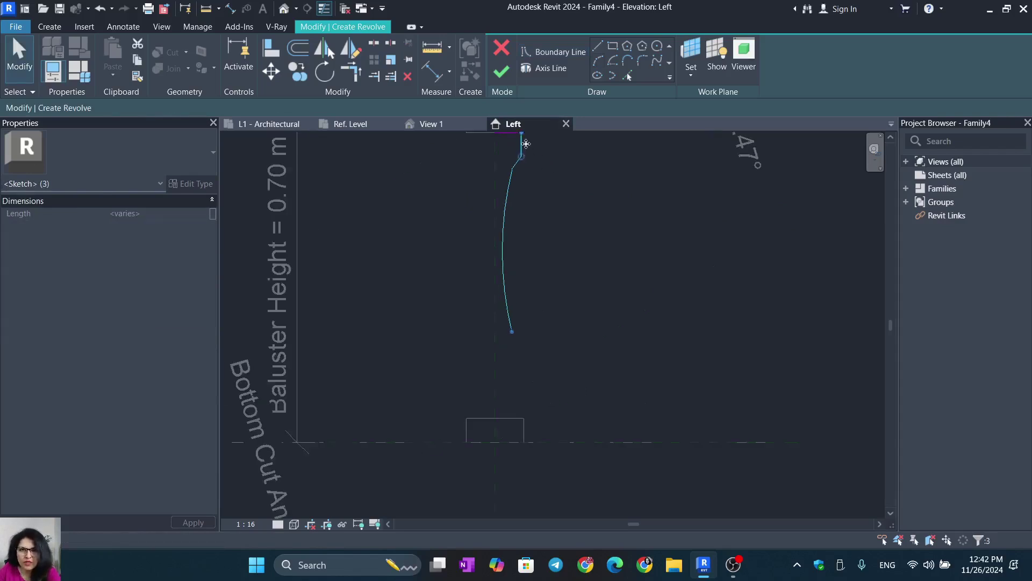
key("Escape")
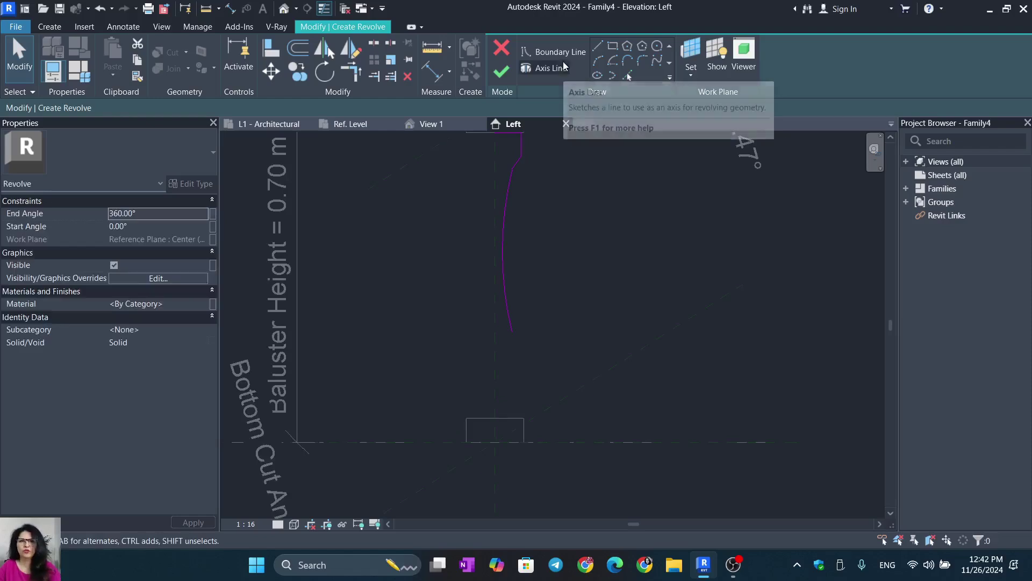
left_click(597, 46)
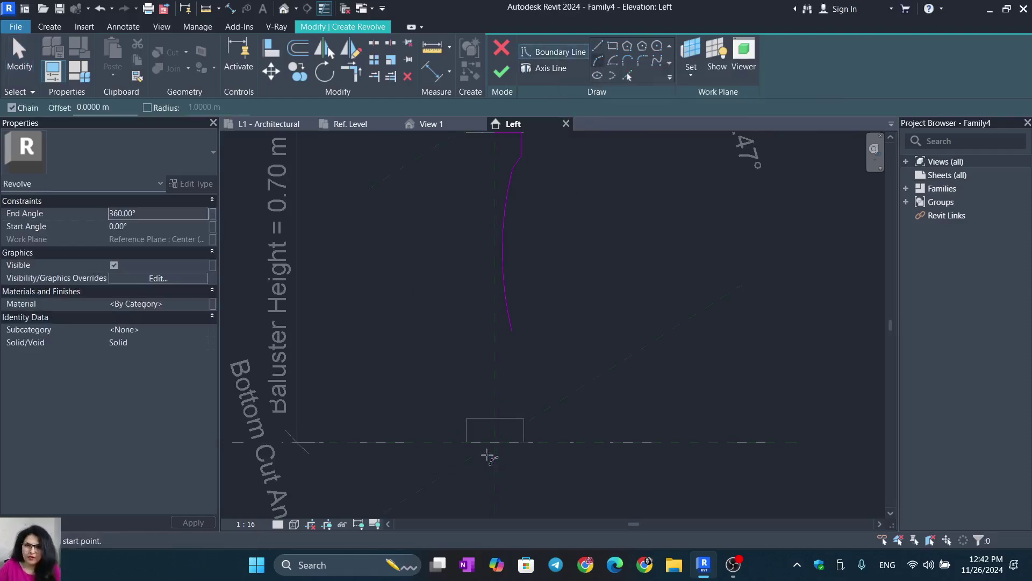
left_click(512, 332)
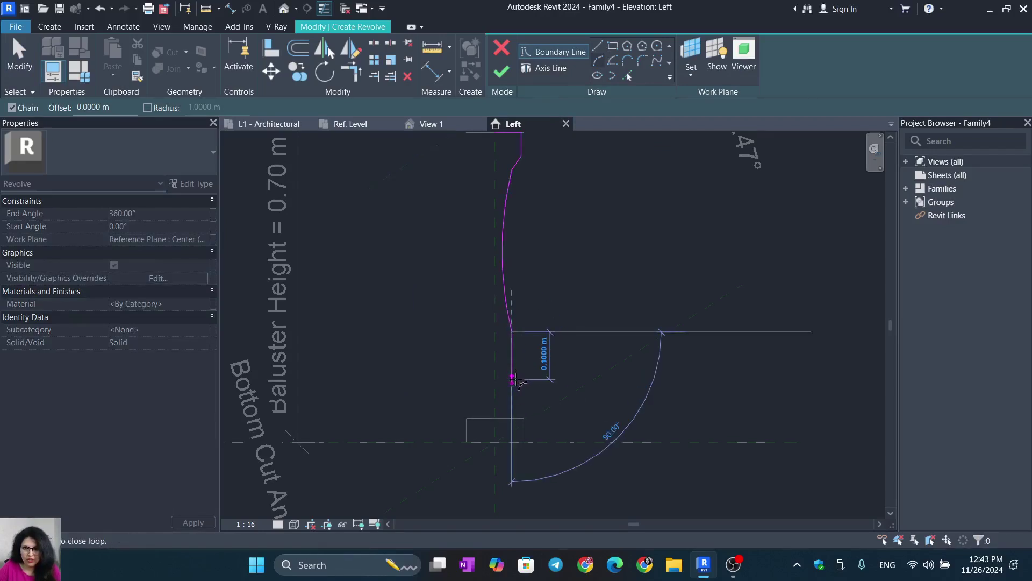
left_click(514, 380)
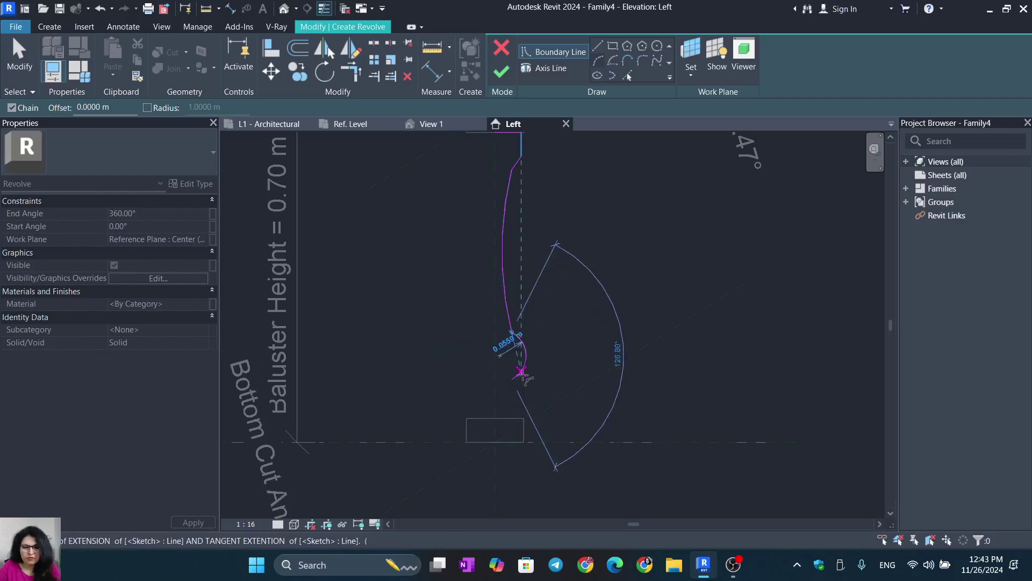
key("Escape")
Add an arc from the upper arc's lower end to a point about 0.14 m directly below, bowed outward with about 0.30 m radius.
left_click(598, 46)
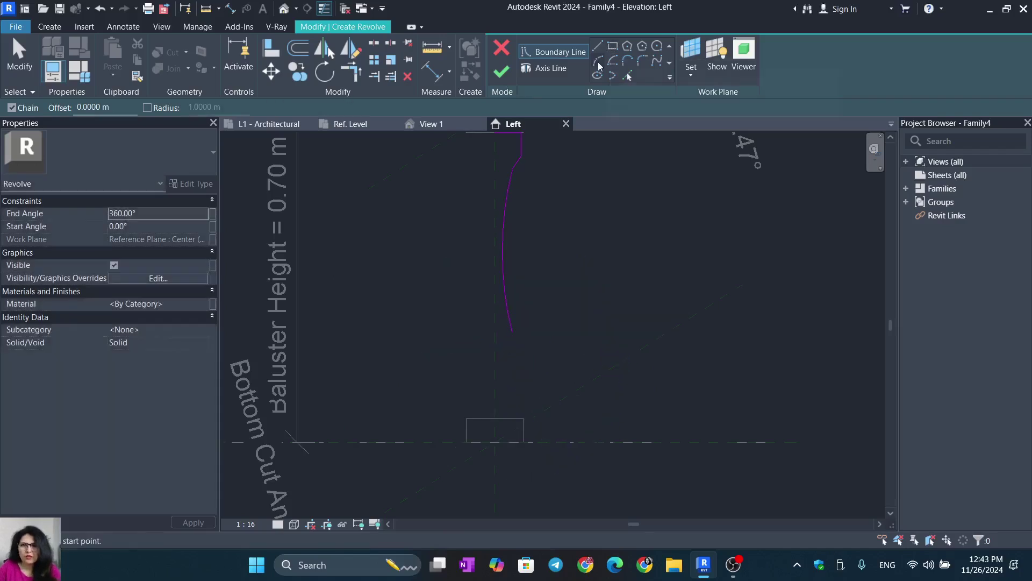
left_click(512, 331)
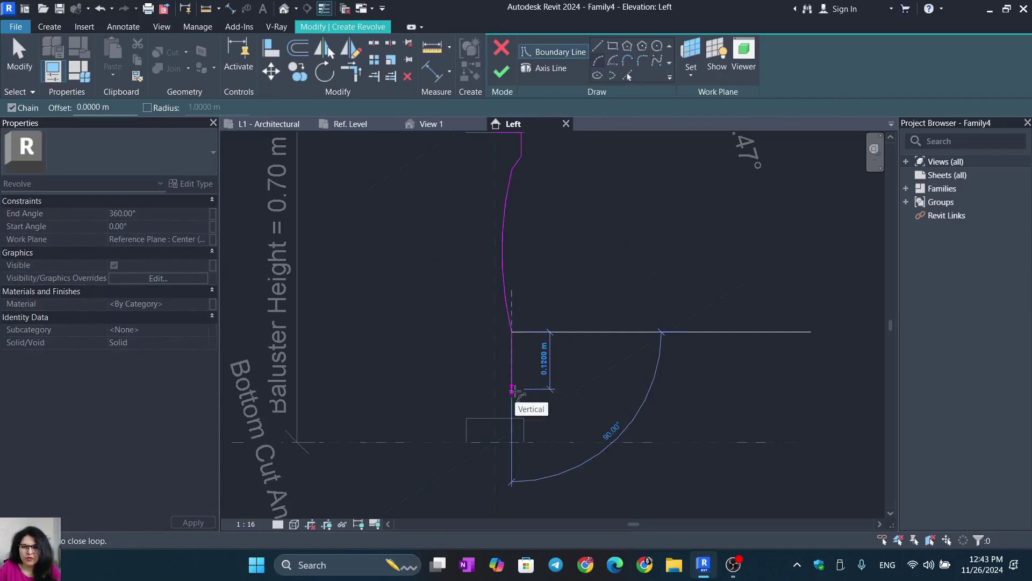
left_click(513, 390)
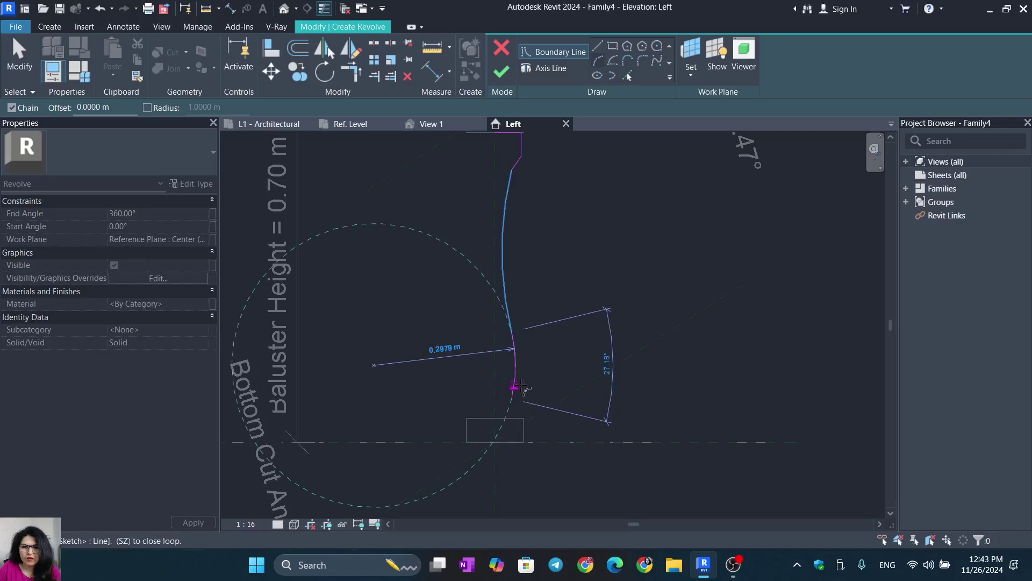
left_click(513, 399)
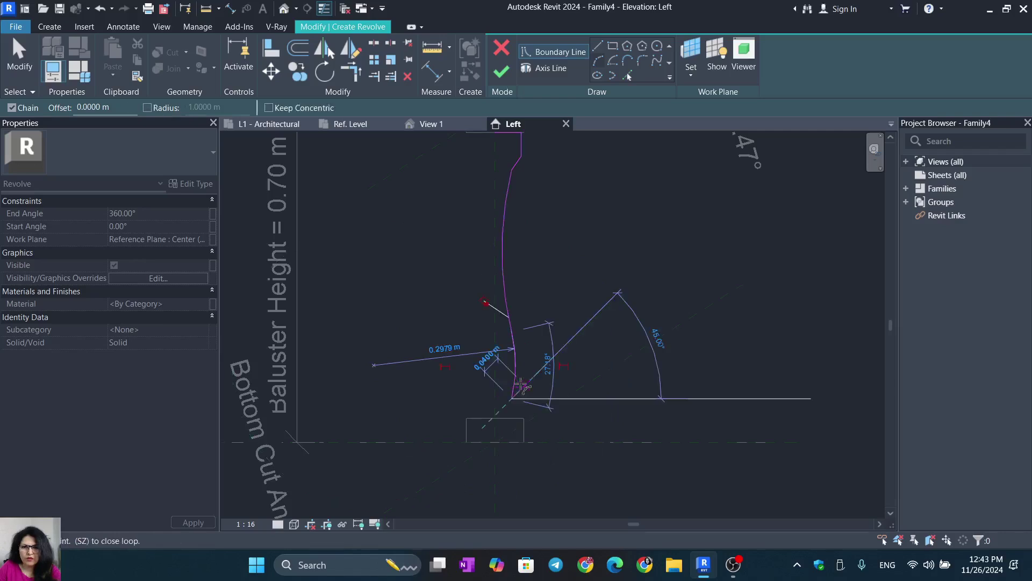
Continue the profile with a 0.015 m vertical line downward and a 0.01 m horizontal line outward from the center.
left_click(598, 63)
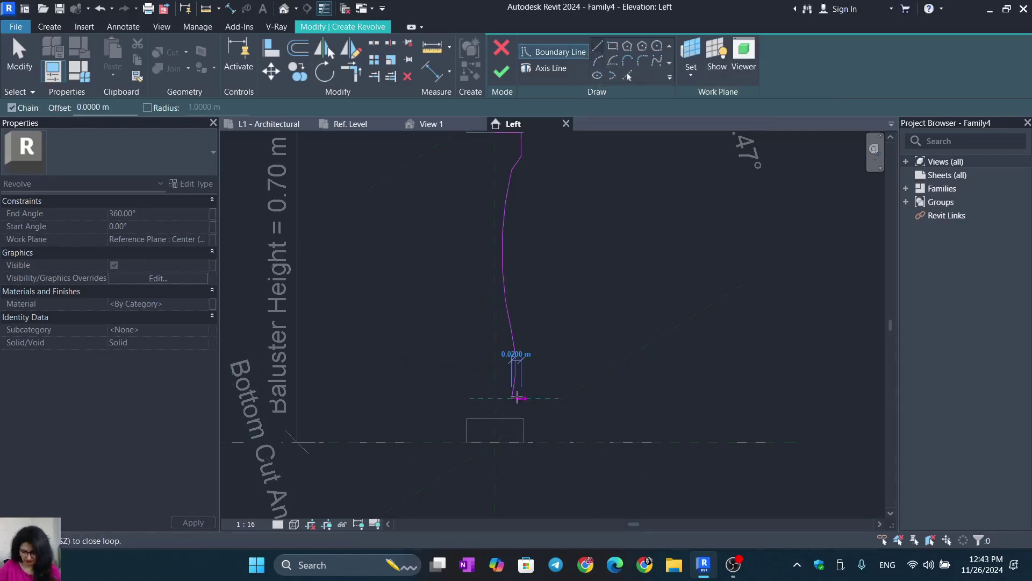
scroll(511, 405, "up", 3)
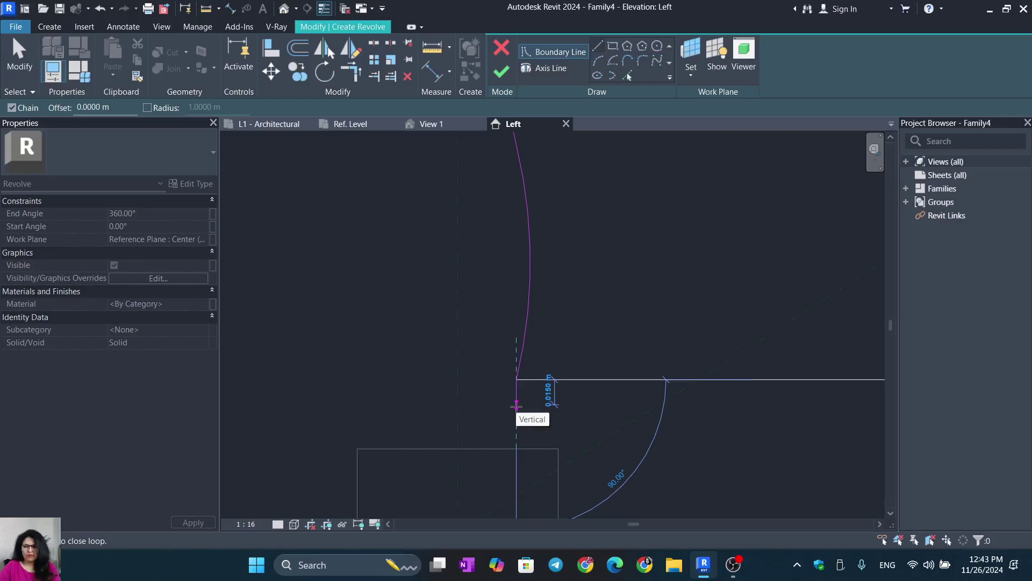
left_click(516, 405)
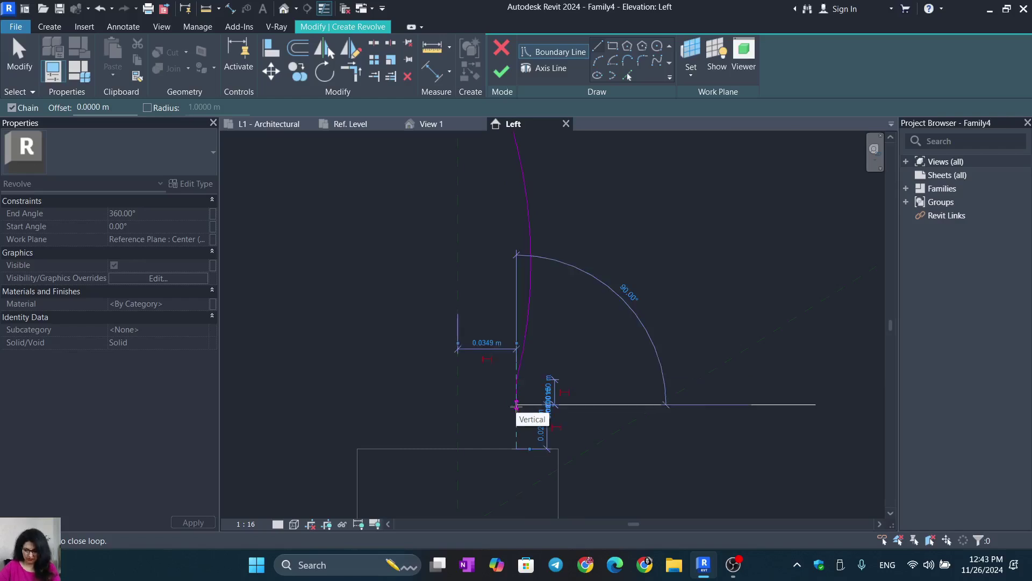
key("Escape")
left_click(516, 405)
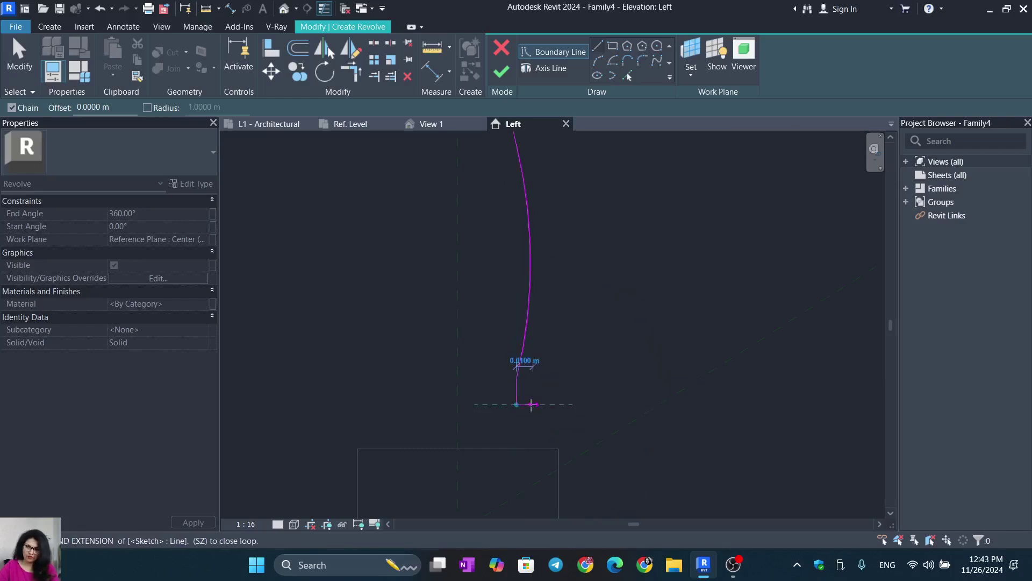
left_click(532, 404)
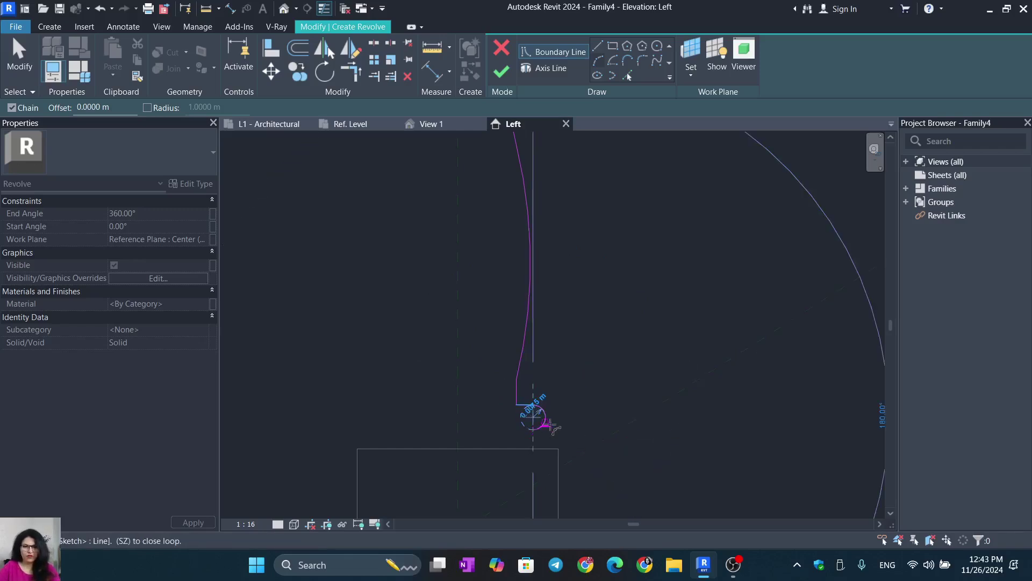
Add an outward semicircular arc of 0.01 m radius from the short horizontal line's end to a point directly below it.
key("Escape")
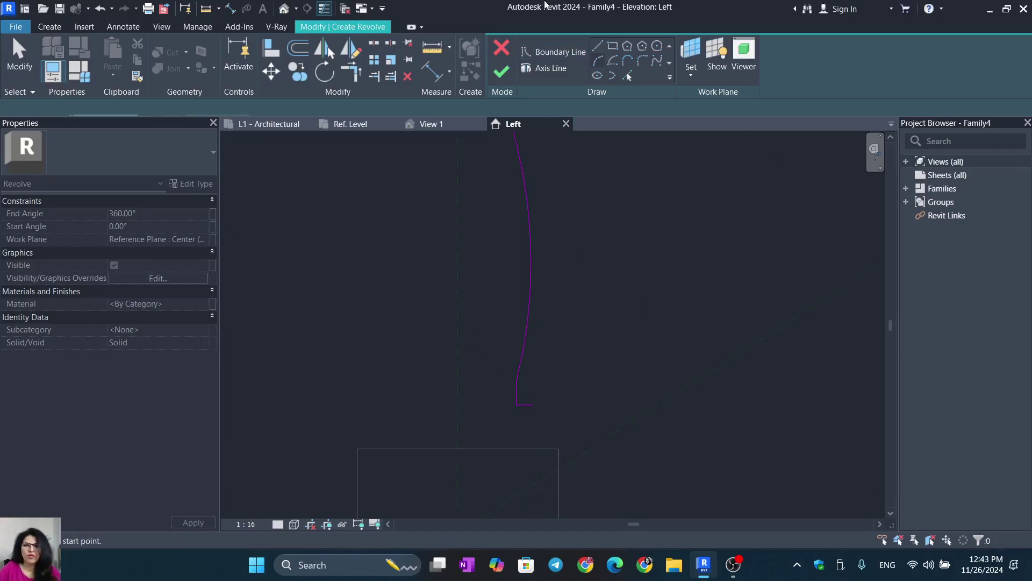
left_click(601, 65)
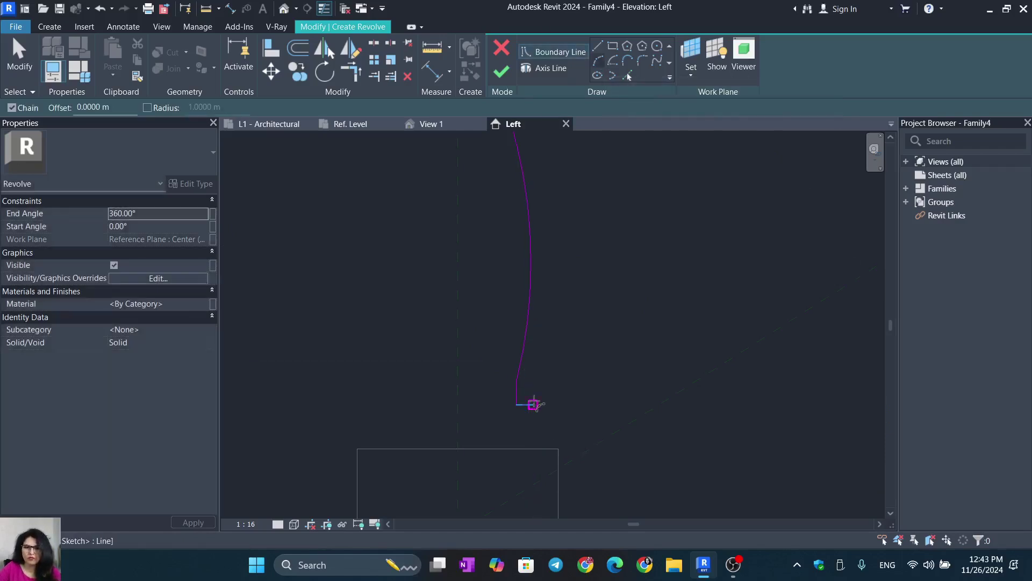
left_click(533, 405)
left_click(533, 437)
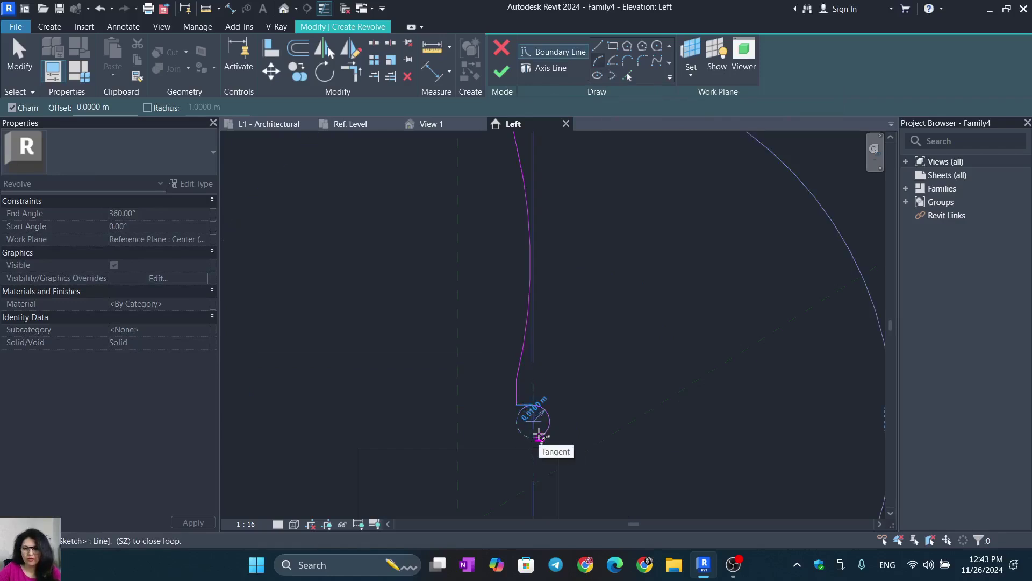
left_click(539, 437)
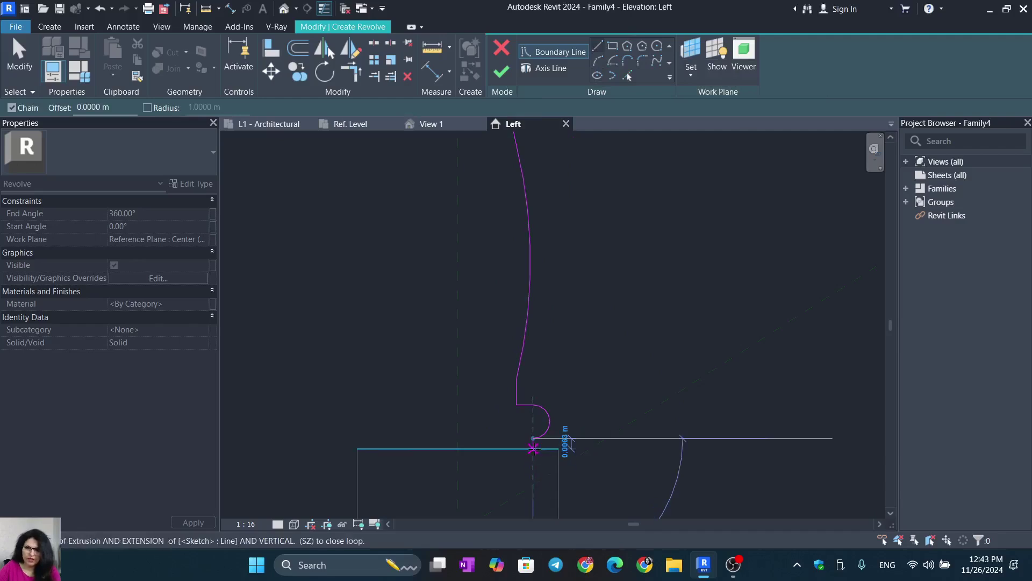
Close the profile with lines about 0.006 m down to the lower block's top edge, along it to the center, and up to the start point.
scroll(533, 448, "up", 4)
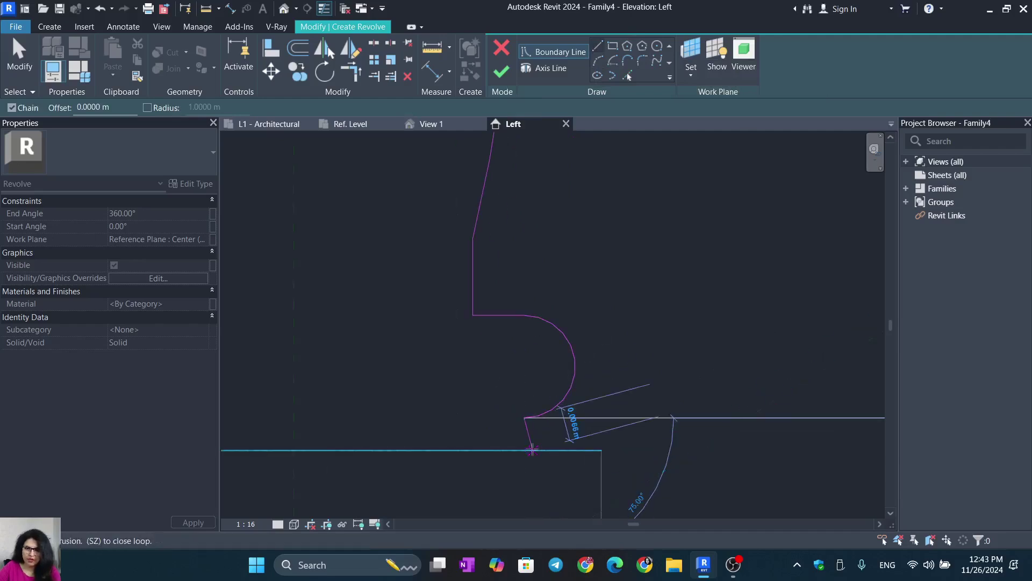
left_click(524, 450)
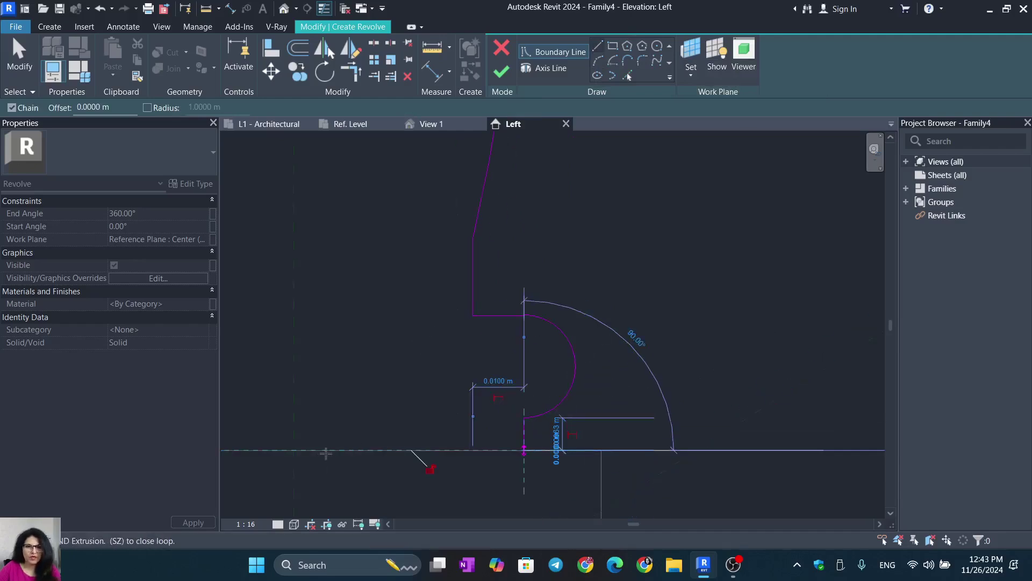
left_click(294, 450)
scroll(357, 484, "up", 5)
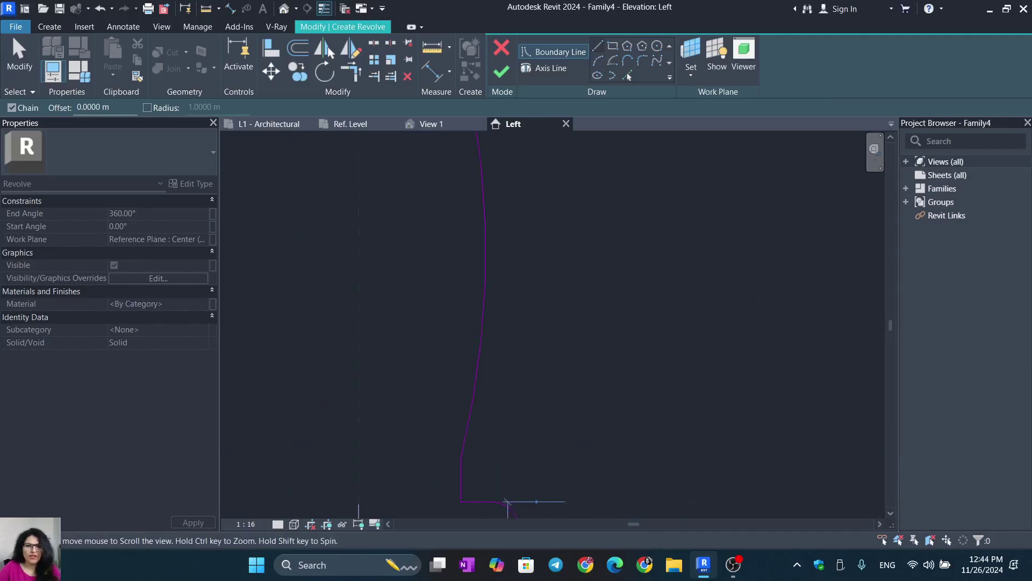
scroll(358, 500, "down", 4)
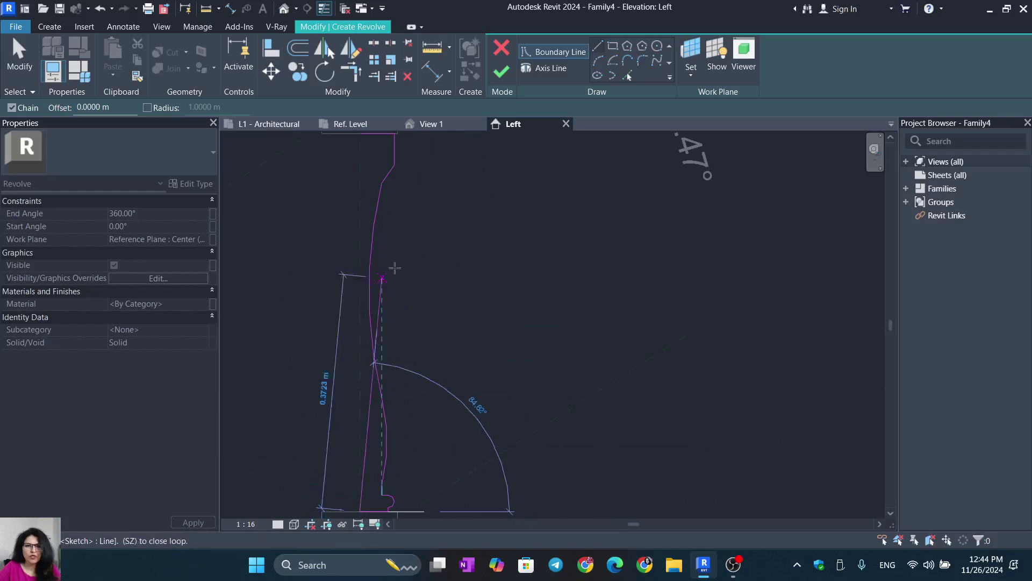
left_click(360, 134)
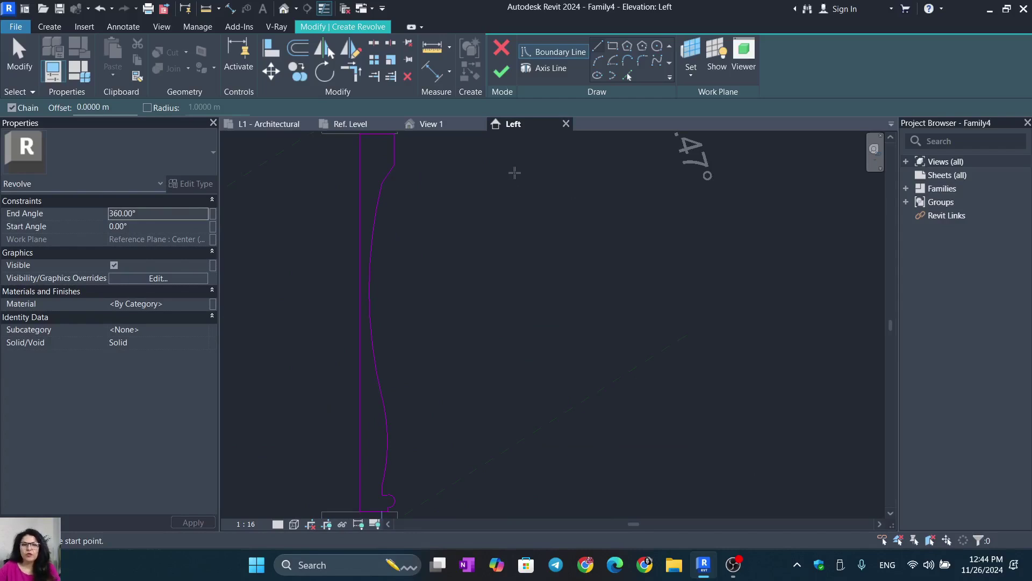
Use the Center (Front/Back) reference plane as the axis of rotation and finish the 360° revolve.
left_click(548, 70)
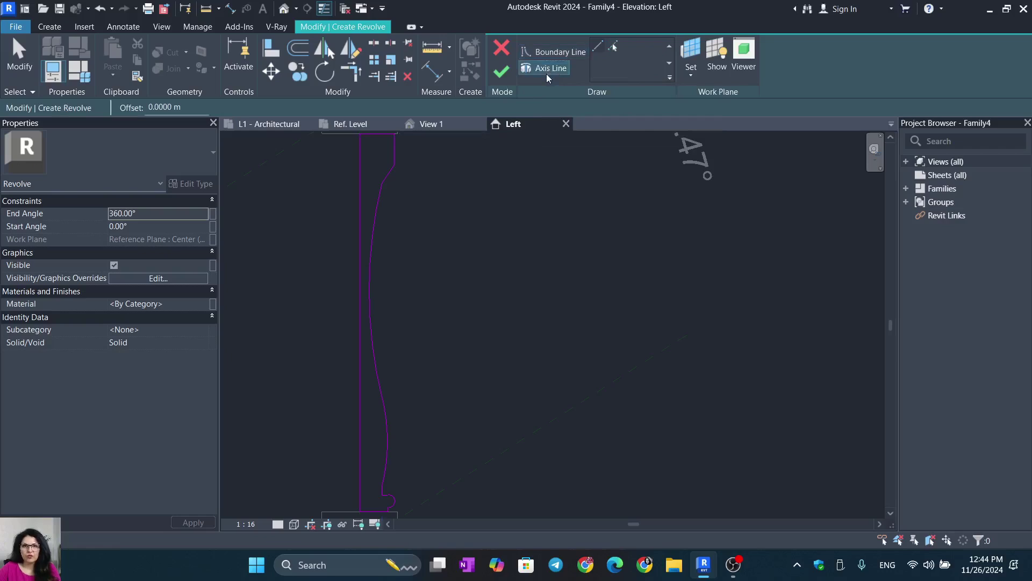
left_click(612, 47)
scroll(521, 234, "down", 2)
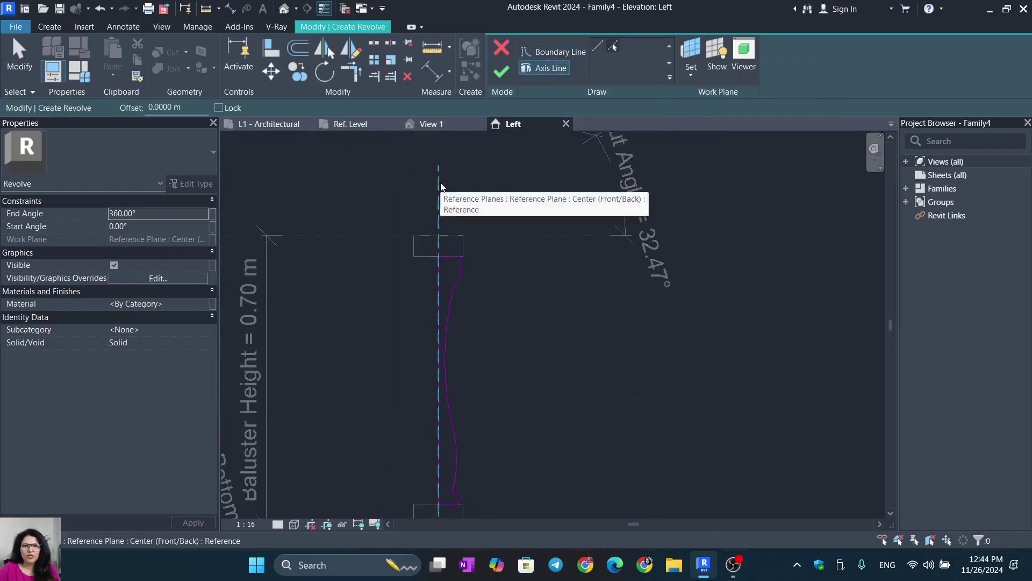
left_click(440, 182)
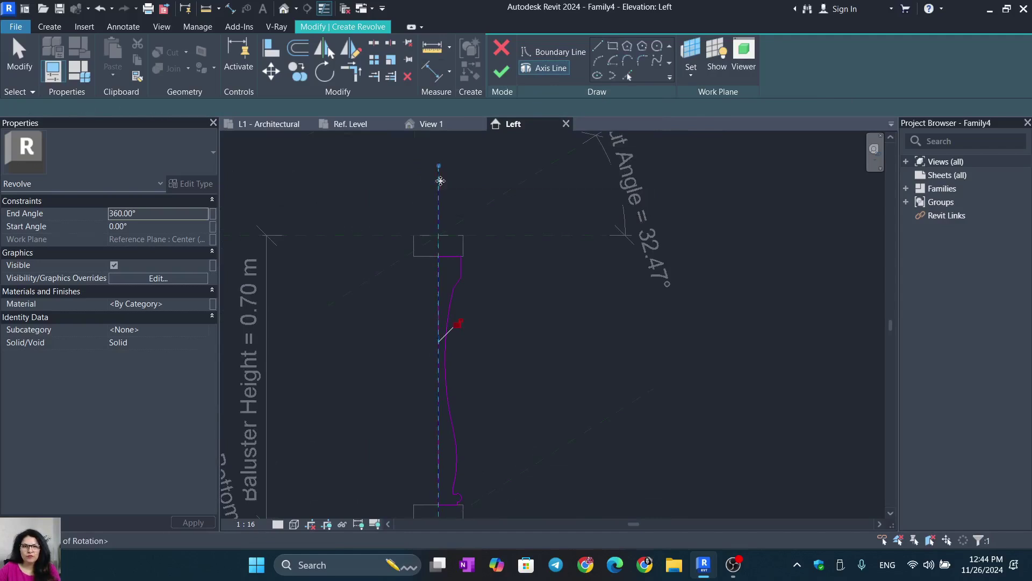
left_click(497, 77)
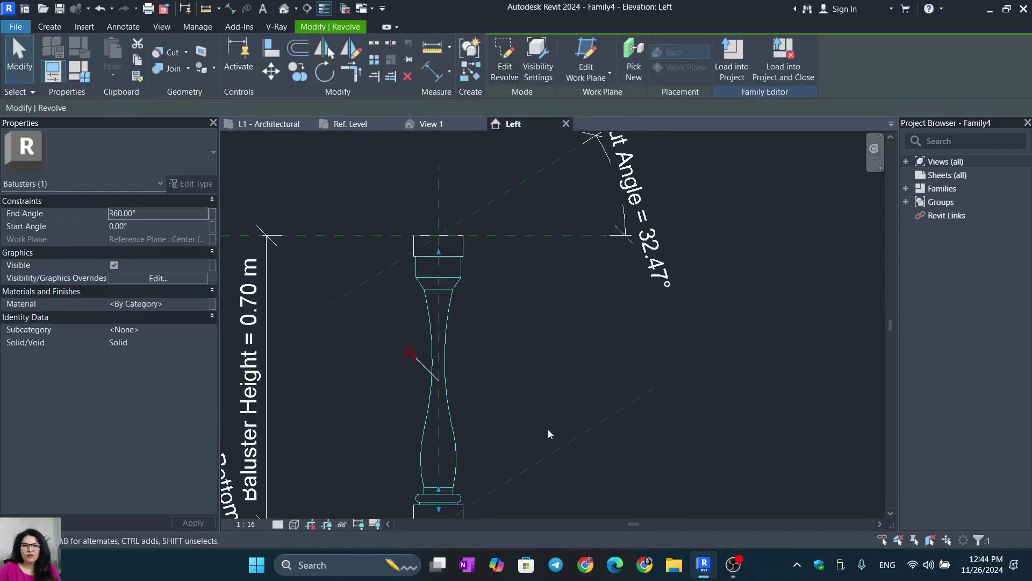
scroll(548, 429, "down", 2)
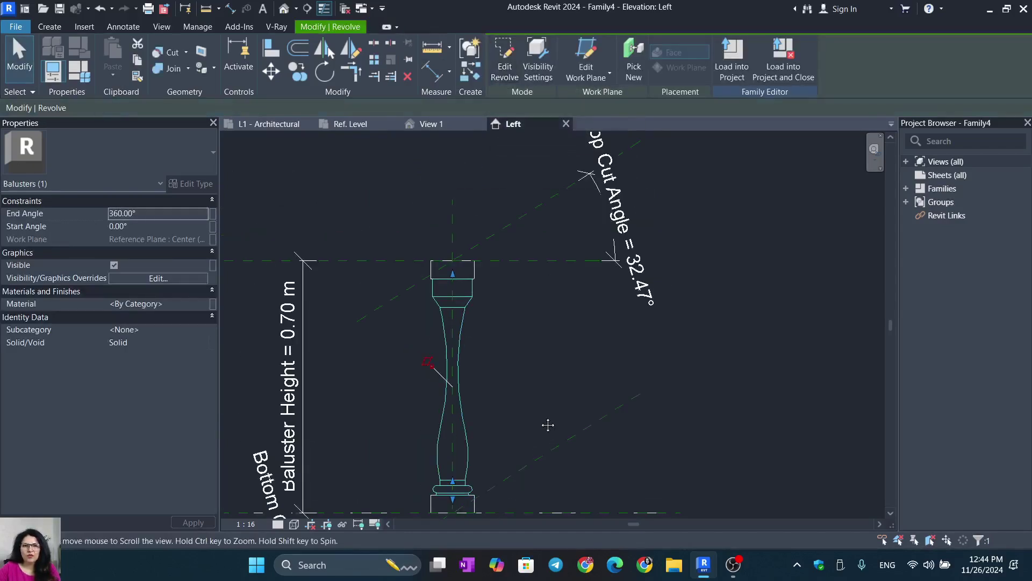
left_click(541, 312)
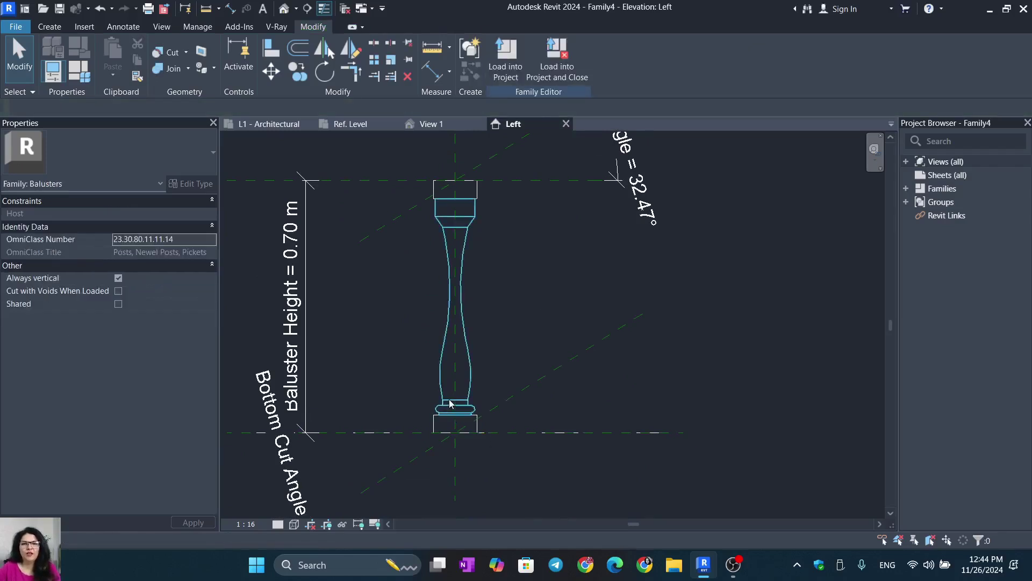
Join the revolved shaft with the upper and lower square blocks and select the joined solid geometry.
scroll(473, 355, "down", 1)
scroll(459, 331, "up", 4)
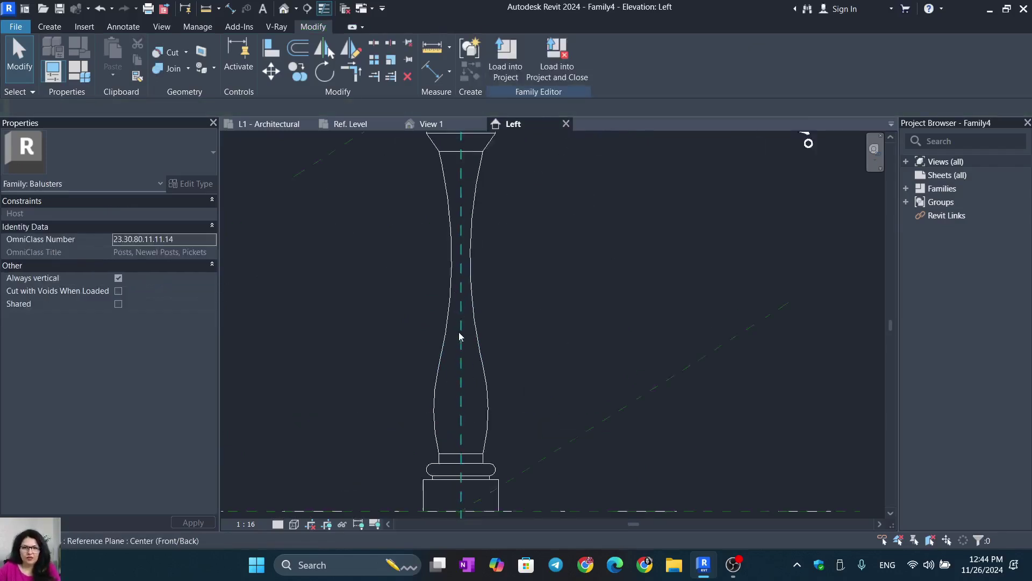
scroll(540, 336, "down", 3)
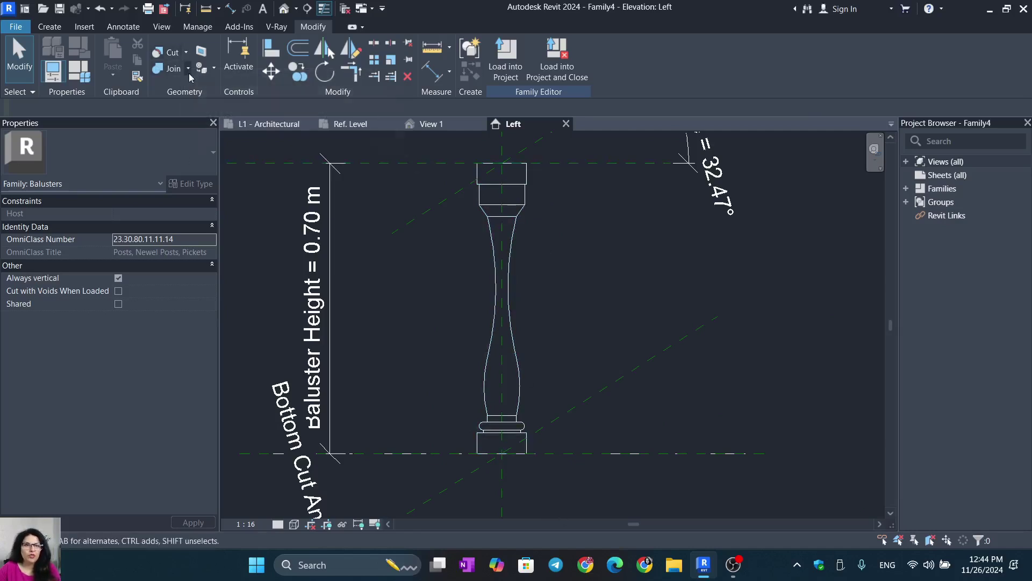
left_click(173, 70)
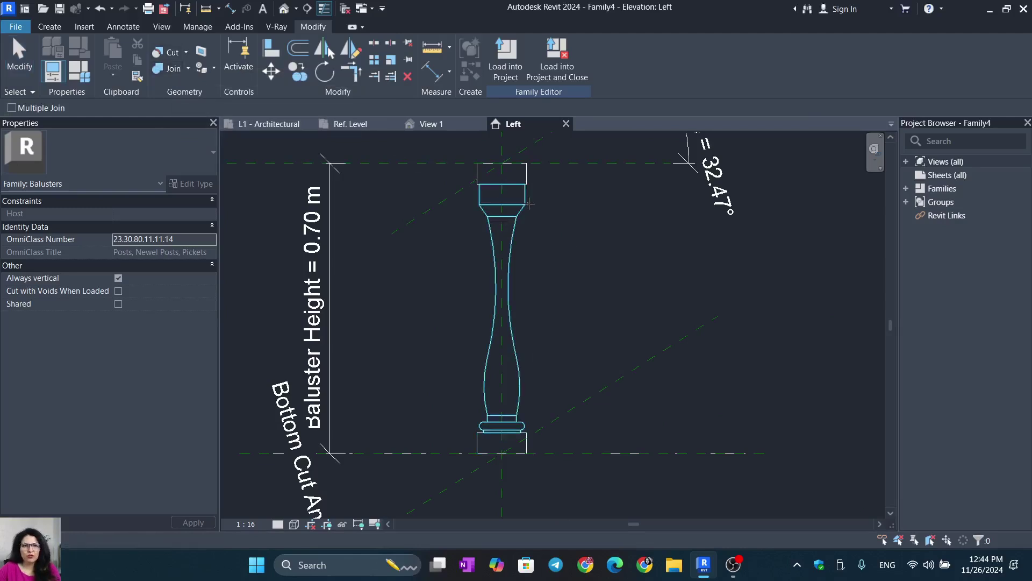
left_click(524, 169)
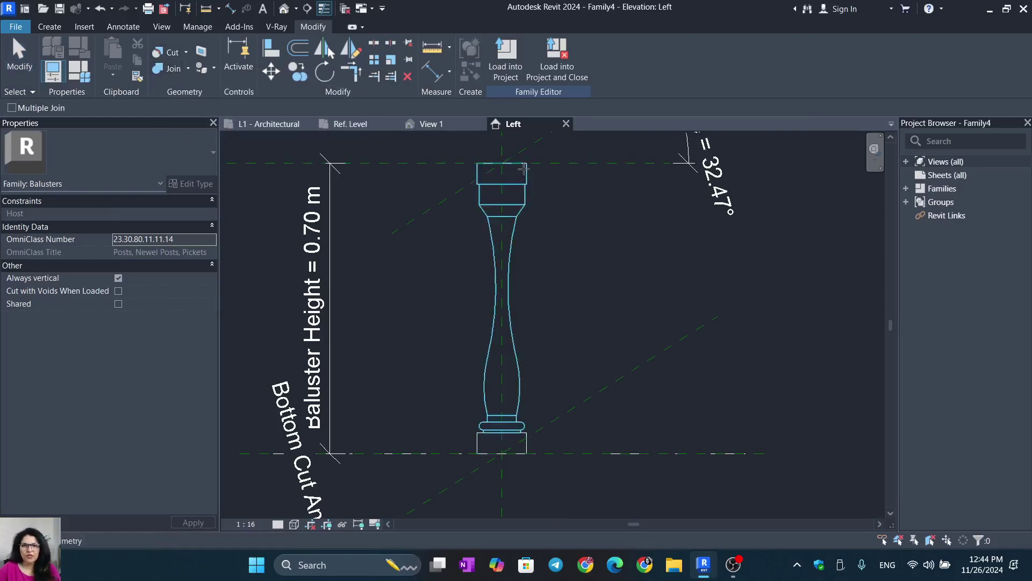
left_click(517, 402)
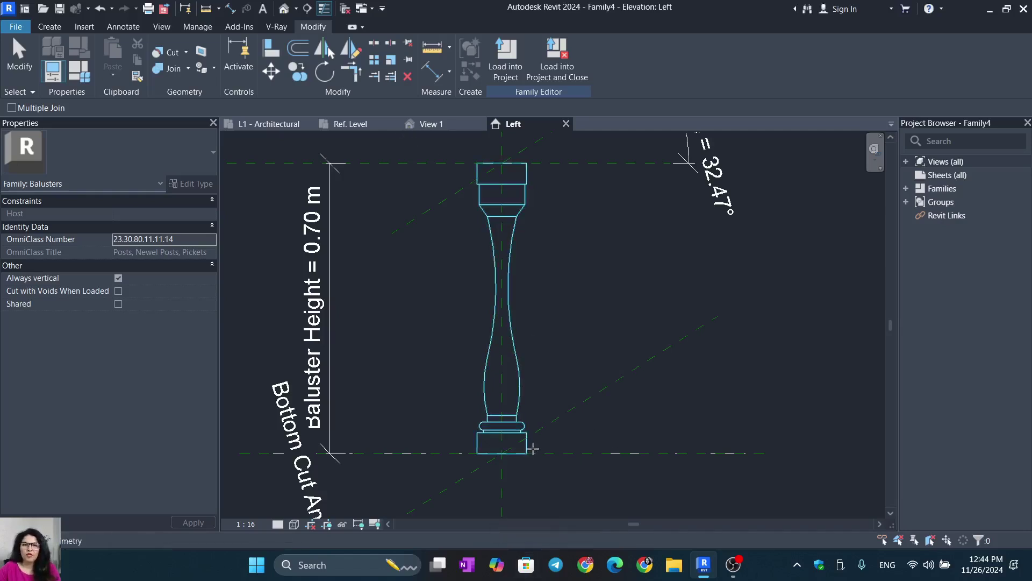
key("Escape")
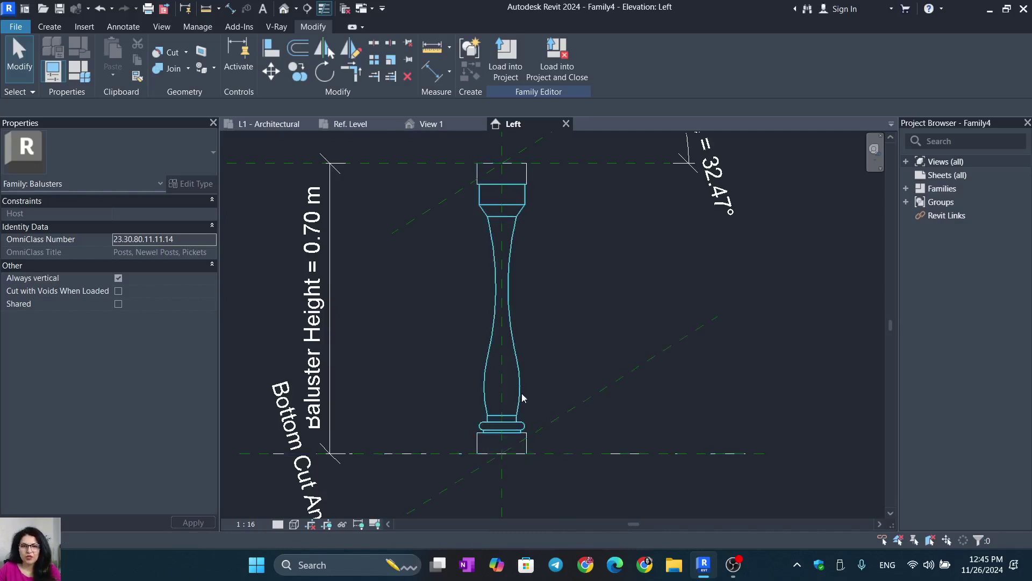
key("Tab")
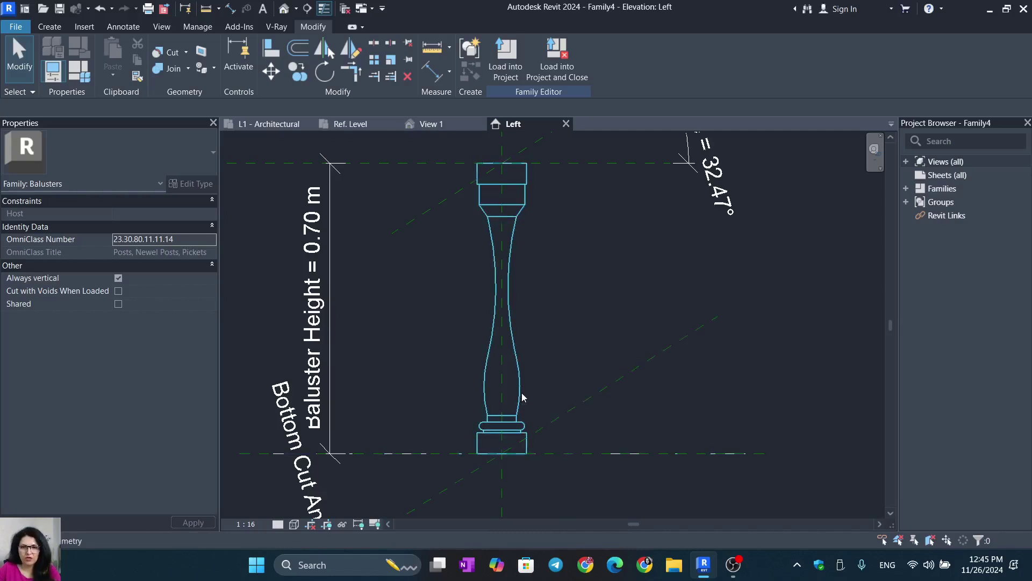
left_click(522, 395)
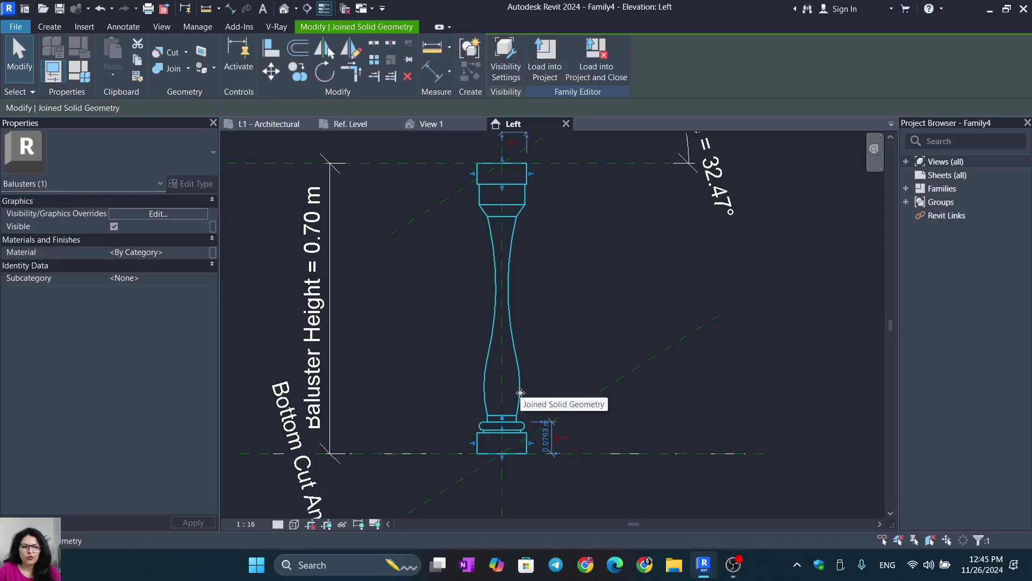
Select the joined baluster solid and open the material browser for its Material property.
key("Escape")
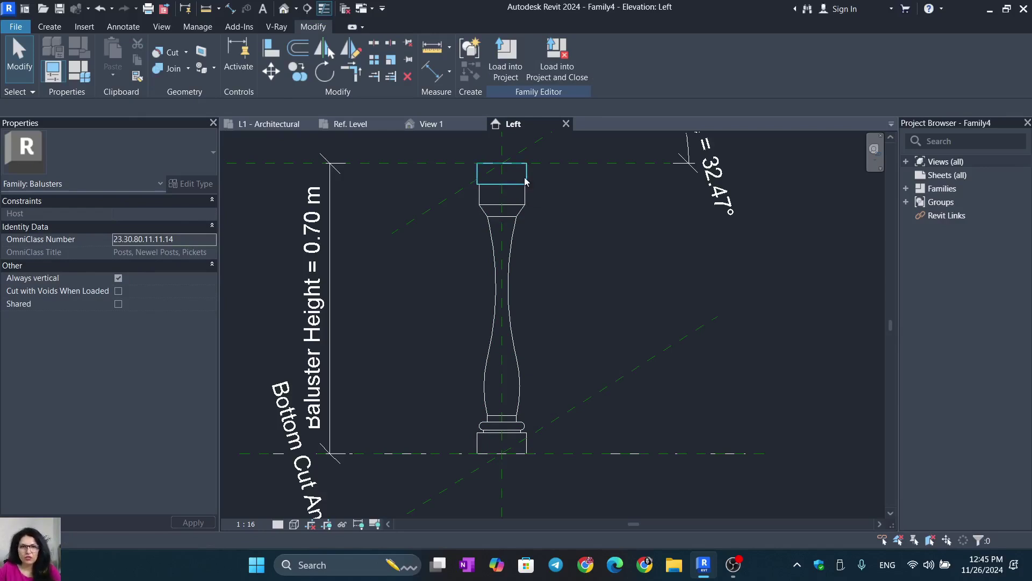
key("Tab")
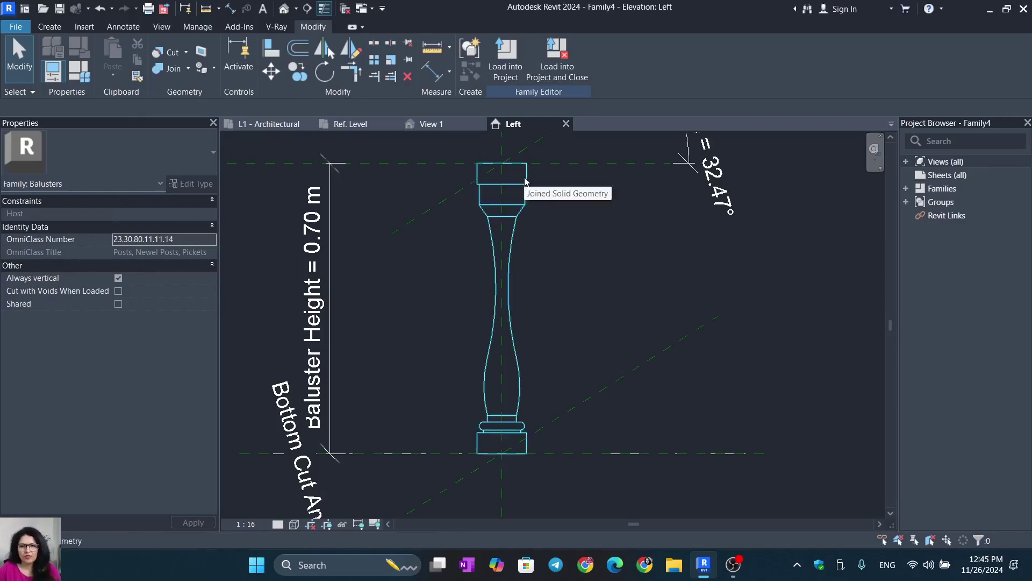
left_click(525, 178)
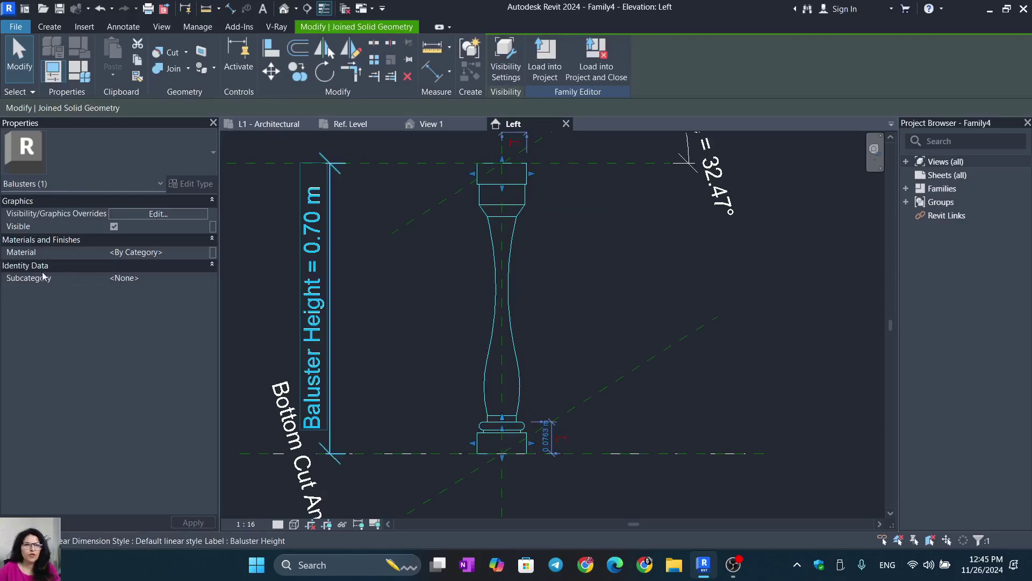
left_click(200, 252)
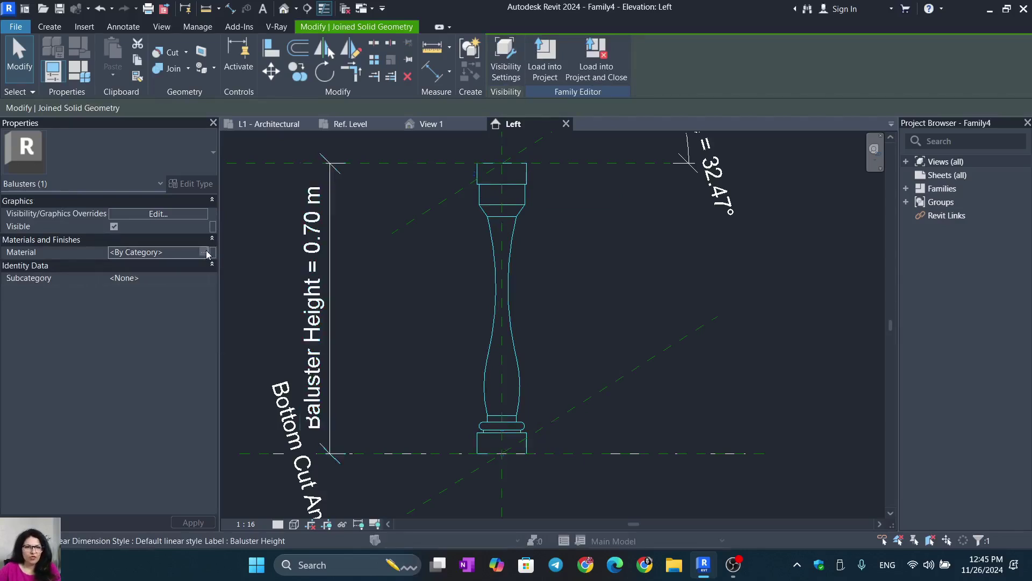
left_click(212, 252)
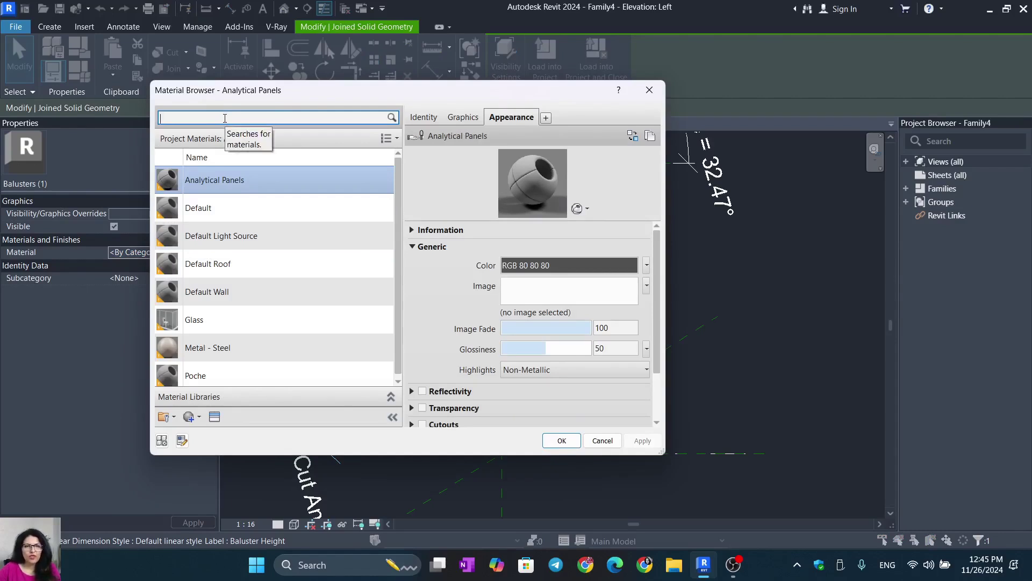
type("s")
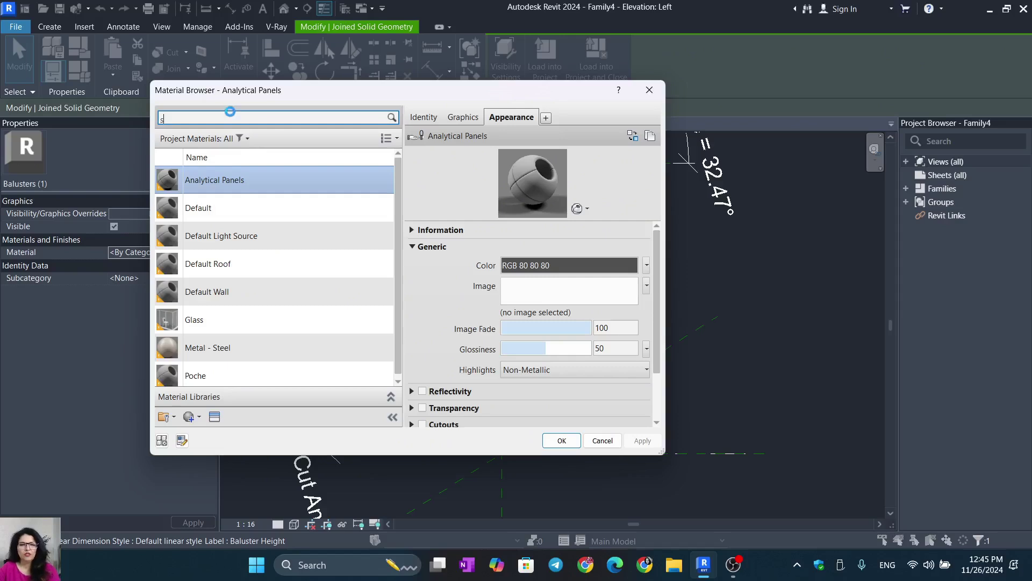
type("t")
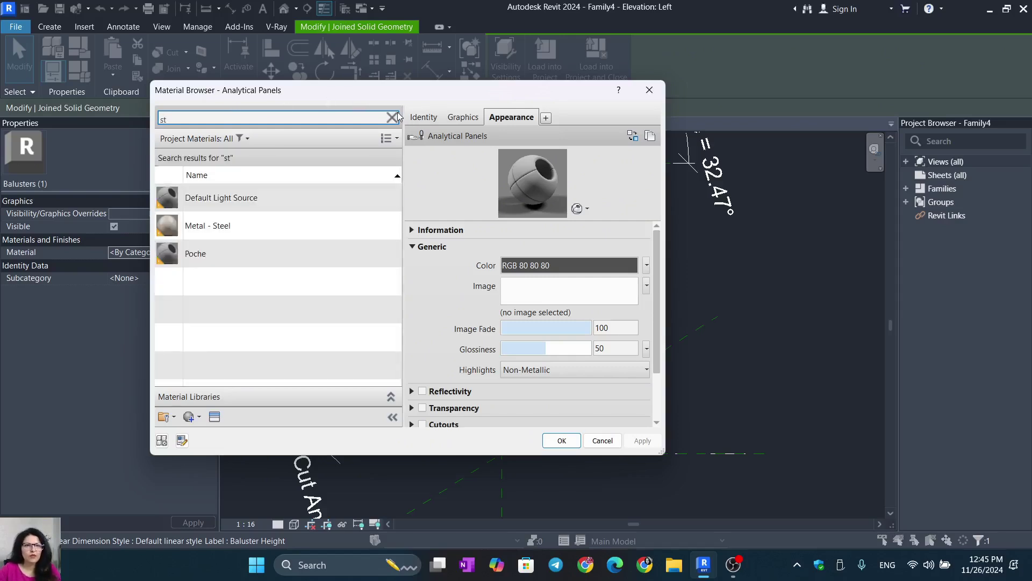
left_click(392, 117)
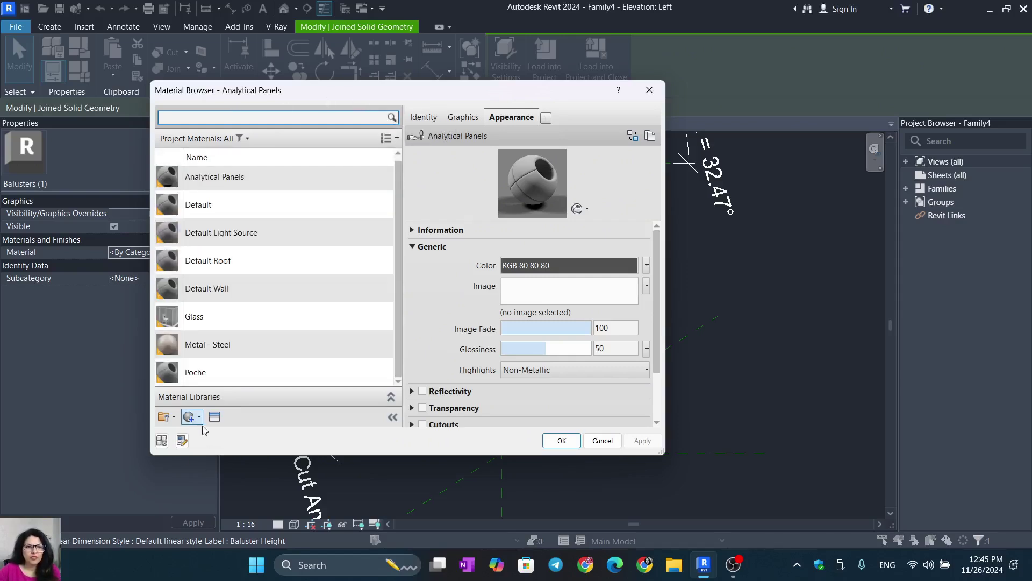
Create a new material and name it stone.
left_click(189, 418)
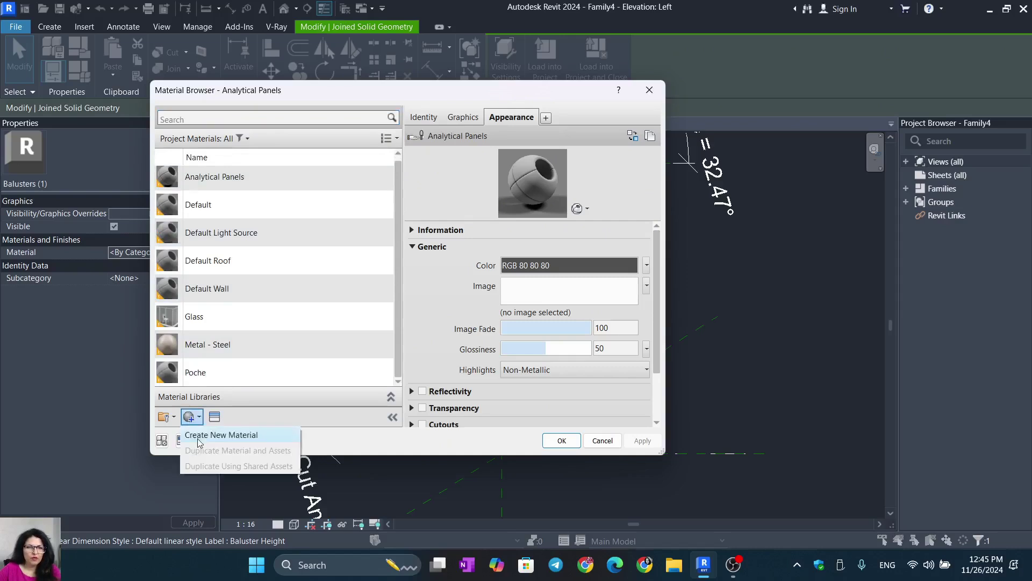
left_click(218, 433)
right_click(283, 263)
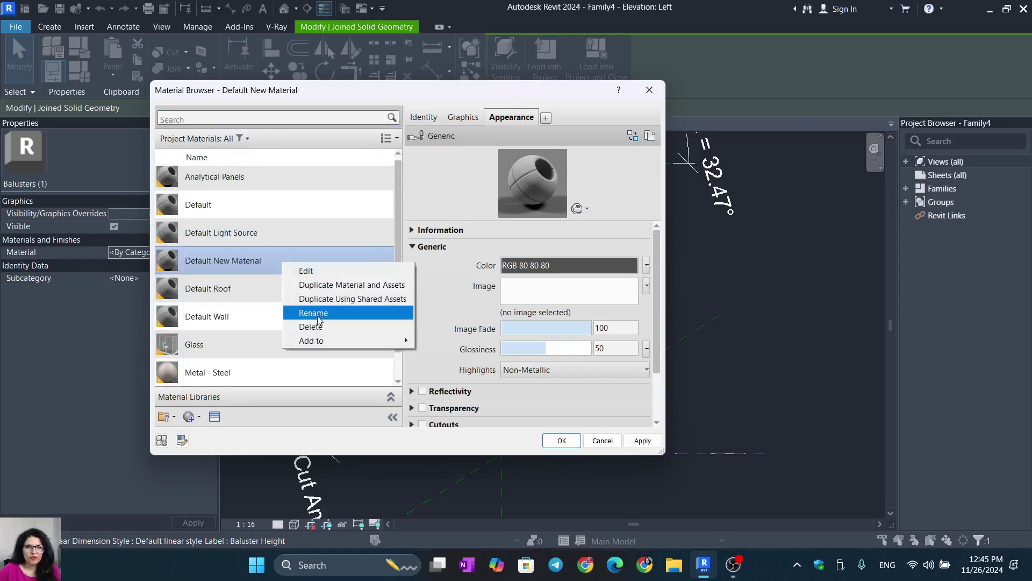
left_click(310, 316)
type("stone")
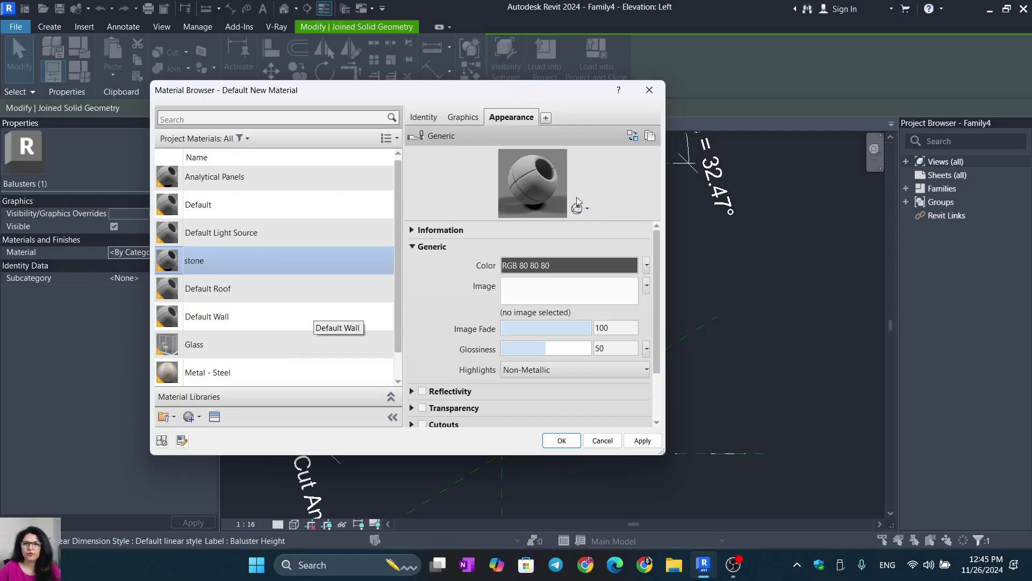
Replace the stone material's appearance with the Coarse Polished - White stone asset and assign the material to the baluster.
left_click(634, 137)
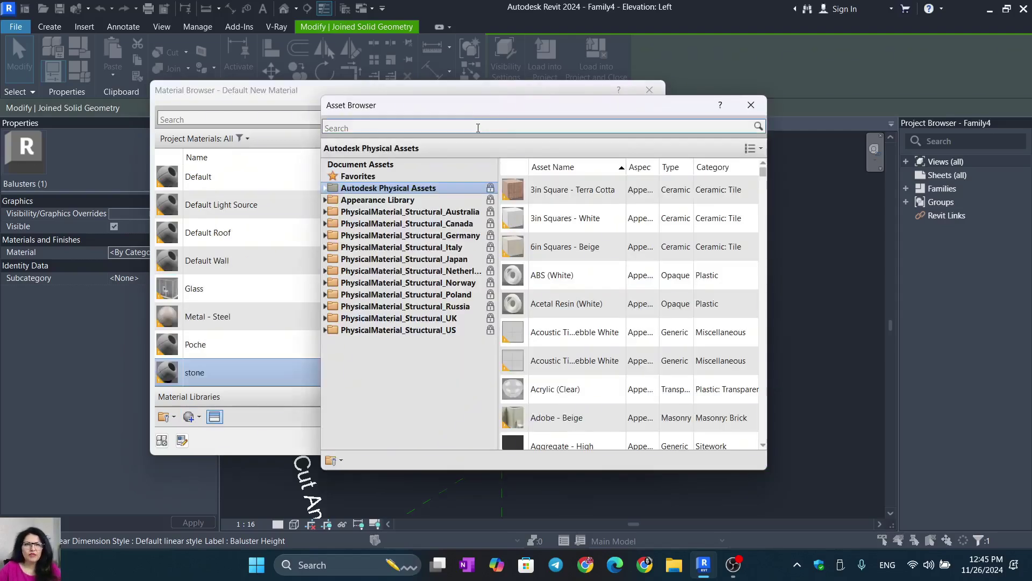
type("stone")
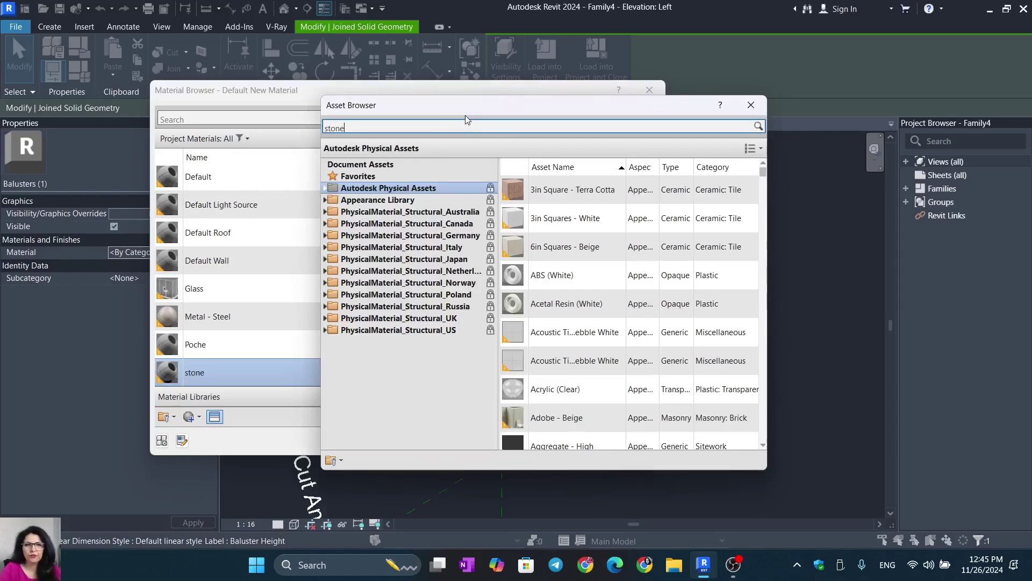
key("Return")
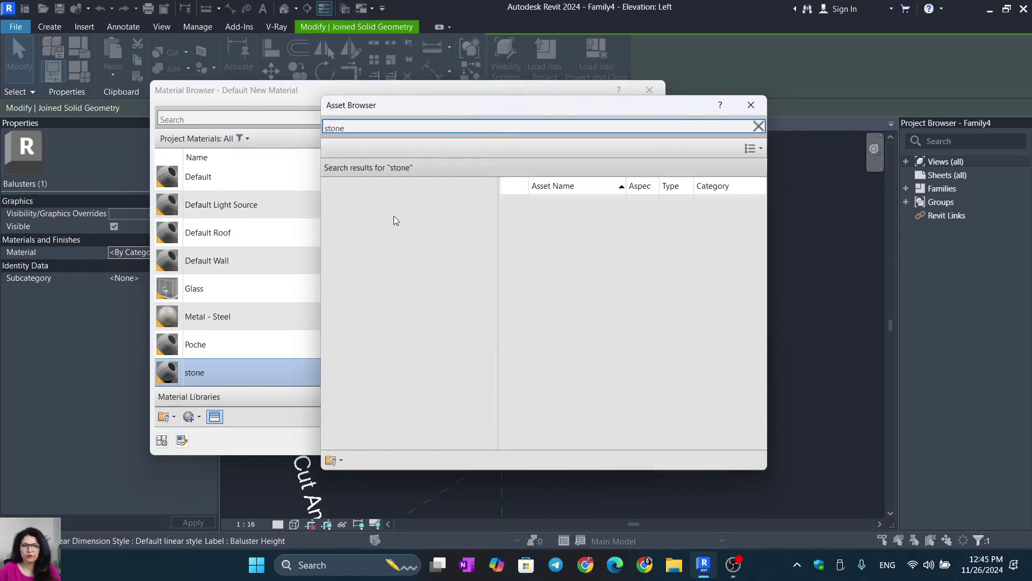
left_click(371, 235)
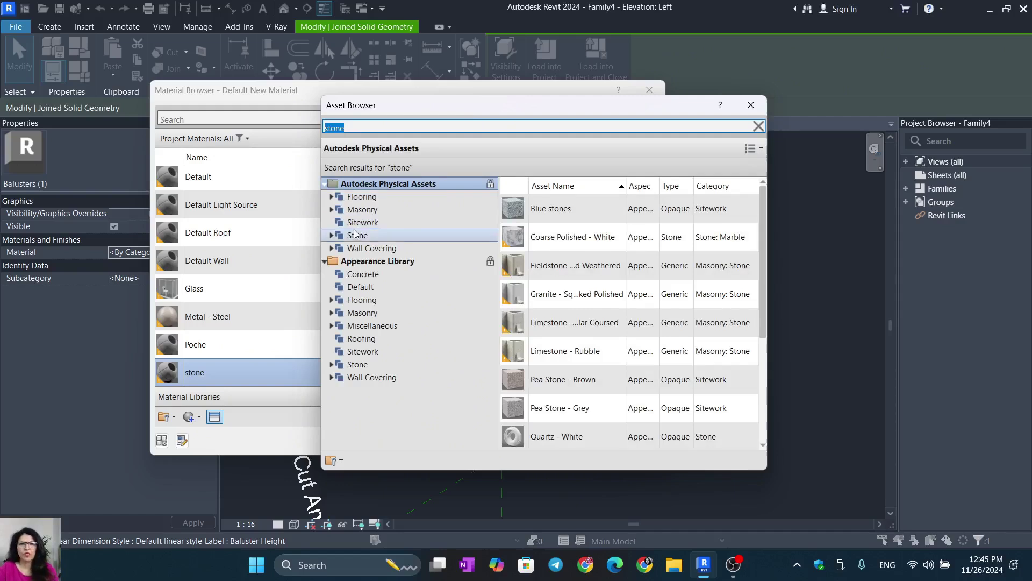
mouse_move(559, 220)
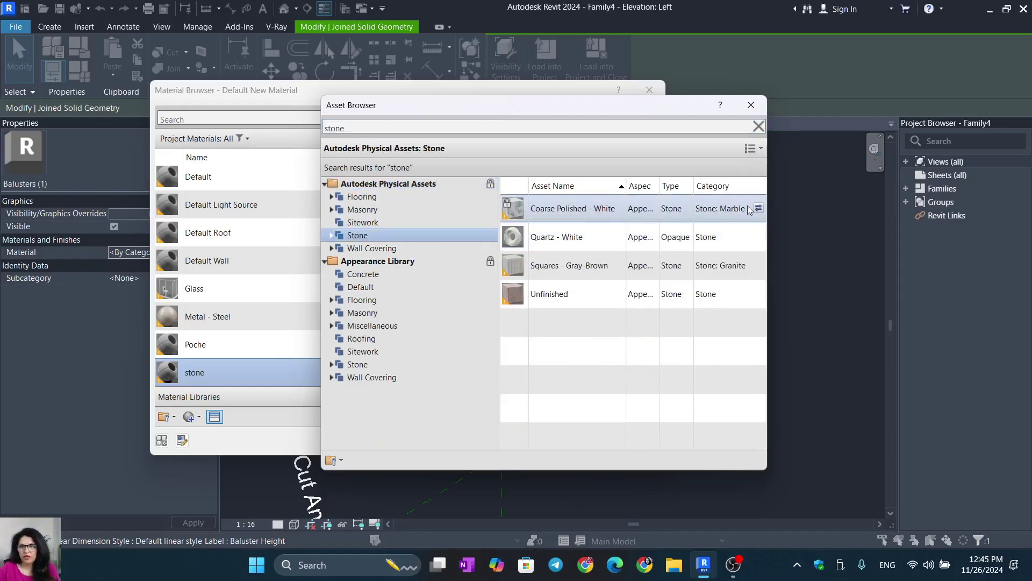
left_click(757, 208)
left_click(751, 104)
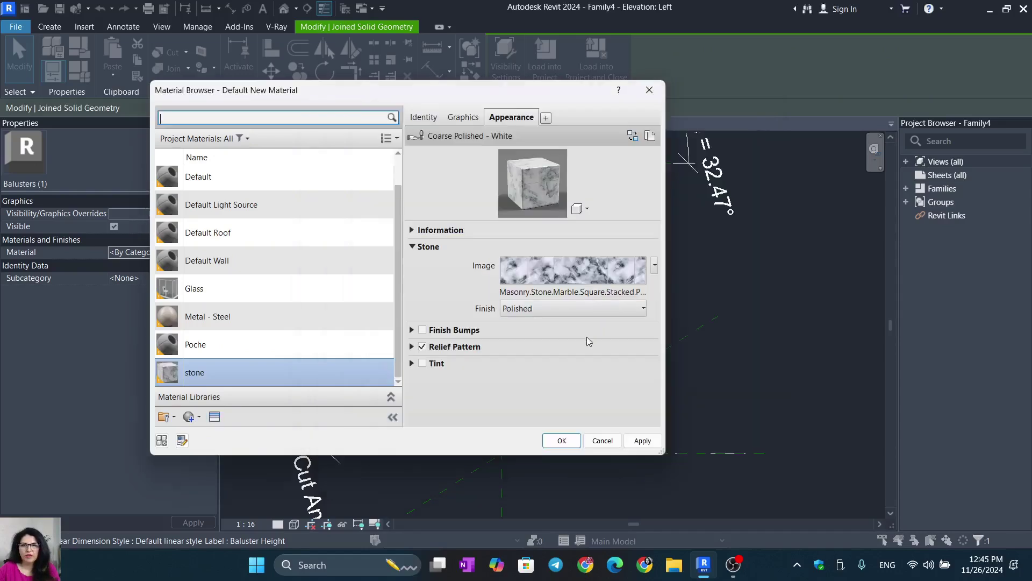
left_click(634, 440)
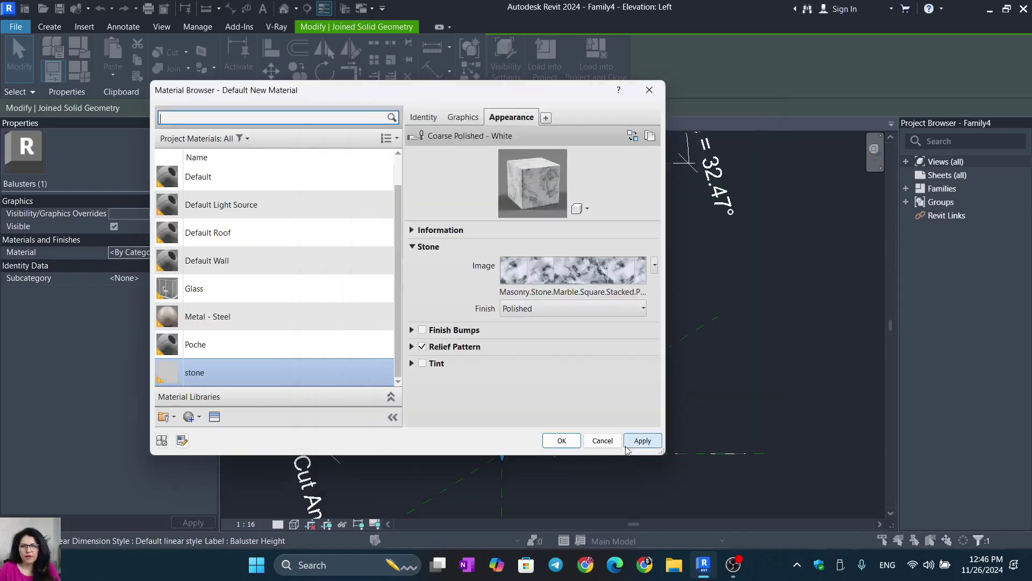
left_click(560, 441)
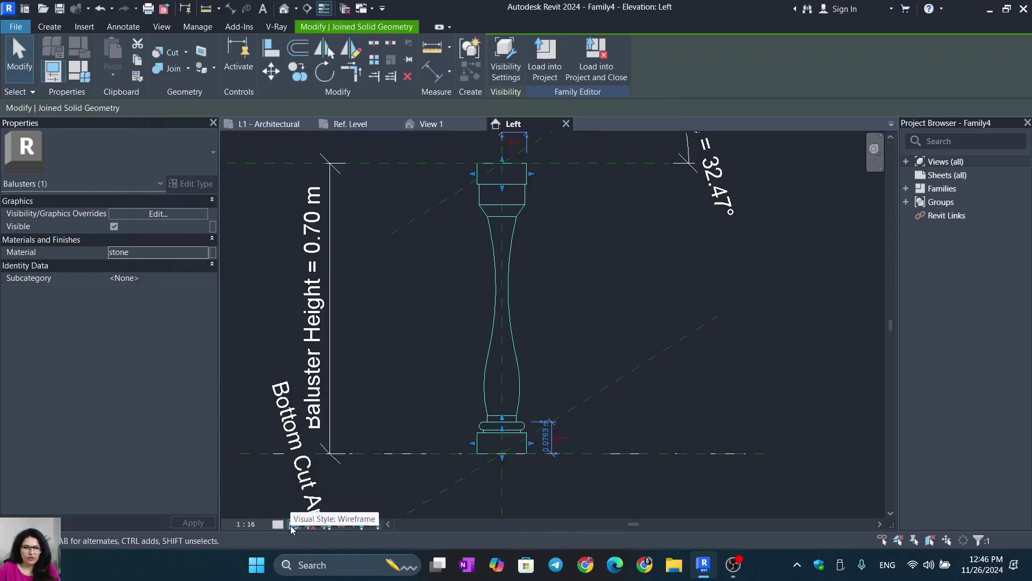
Switch the Left elevation to a realistic visual style that displays the stone texture.
left_click(293, 526)
left_click(317, 510)
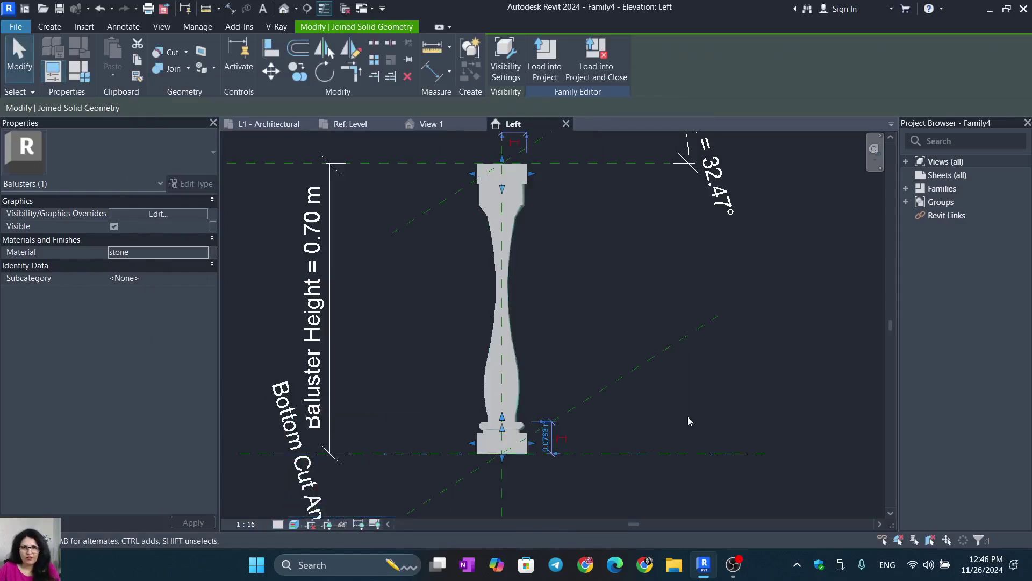
scroll(515, 366, "down", 1)
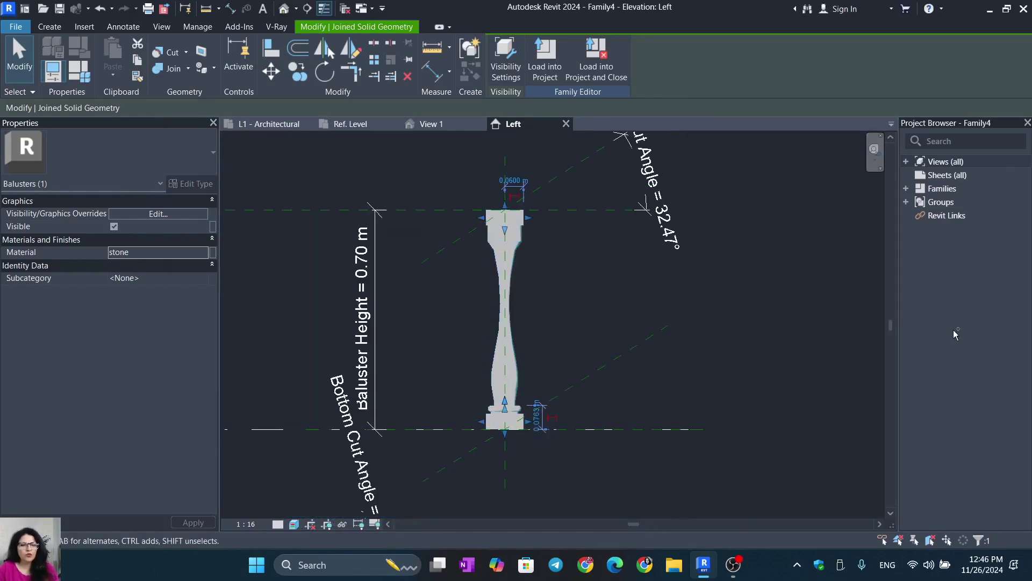
Save the family to the Desktop as "classical baluster" with the maximum number of backups set to 1.
key("ctrl+s")
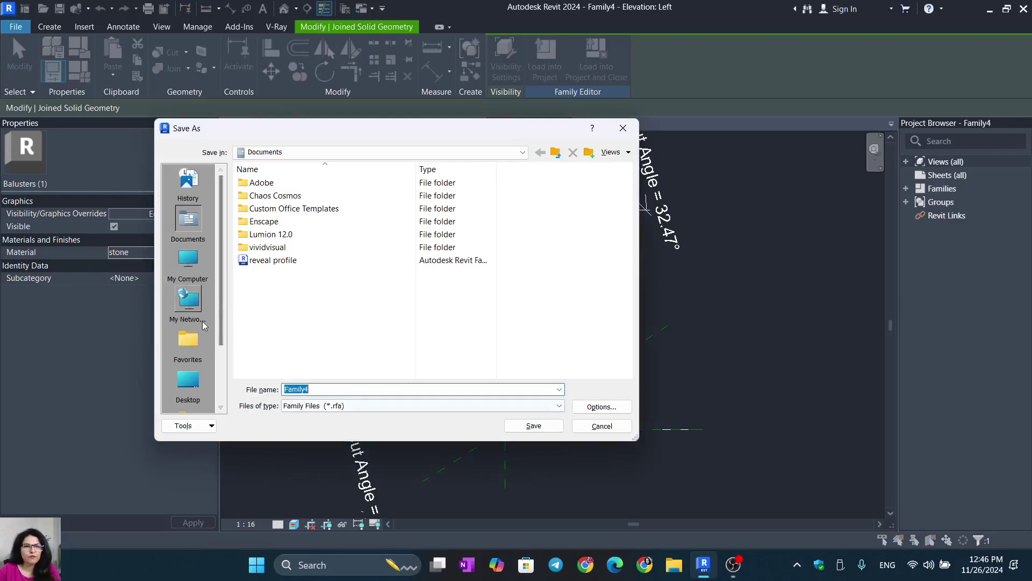
left_click(189, 381)
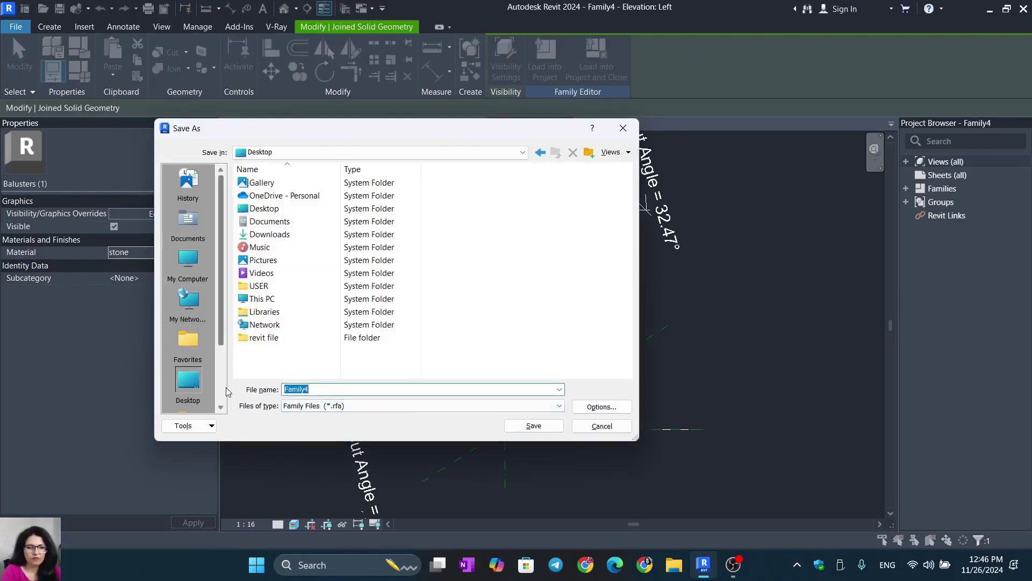
type("classical baluster")
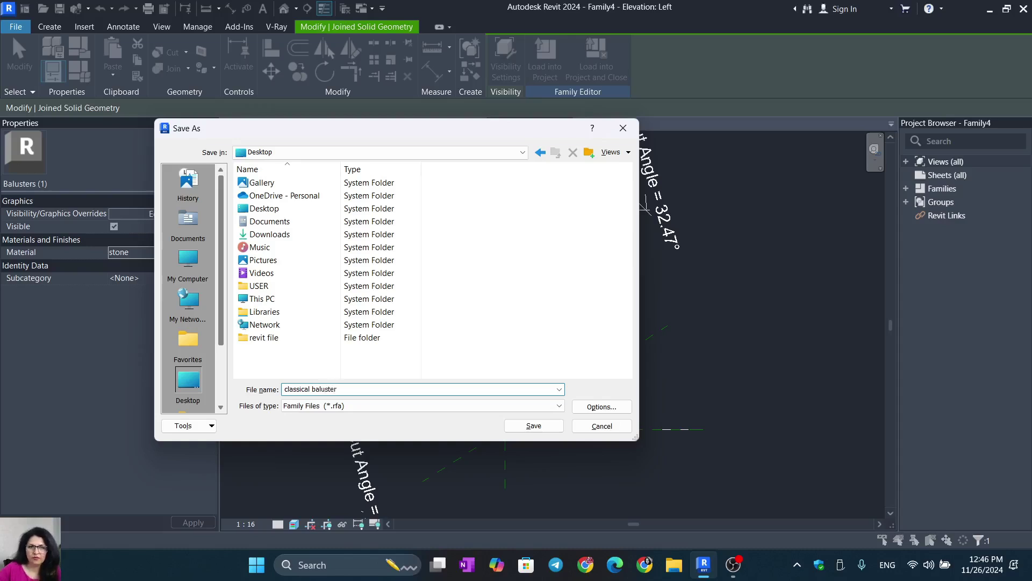
left_click(601, 406)
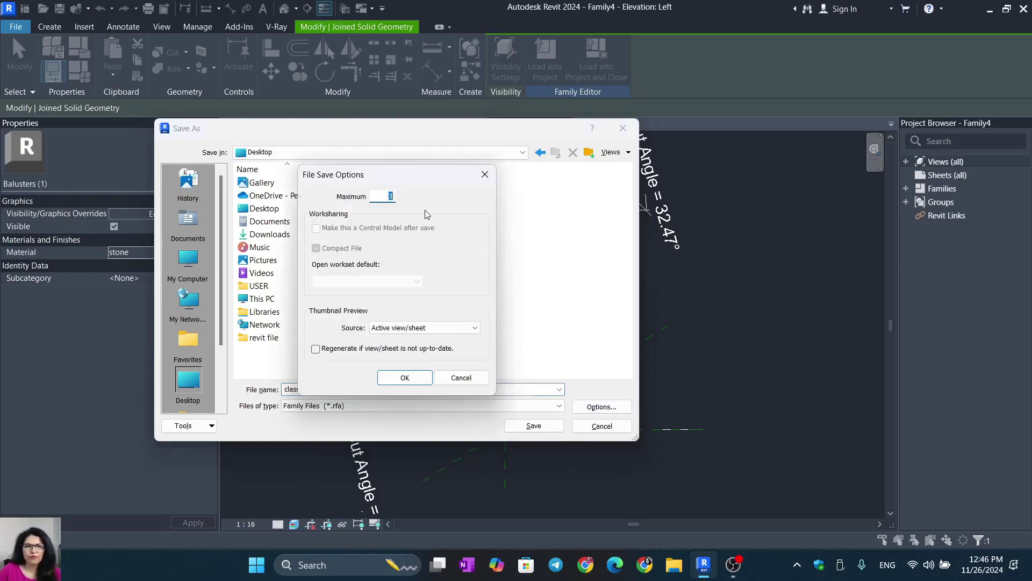
type("1")
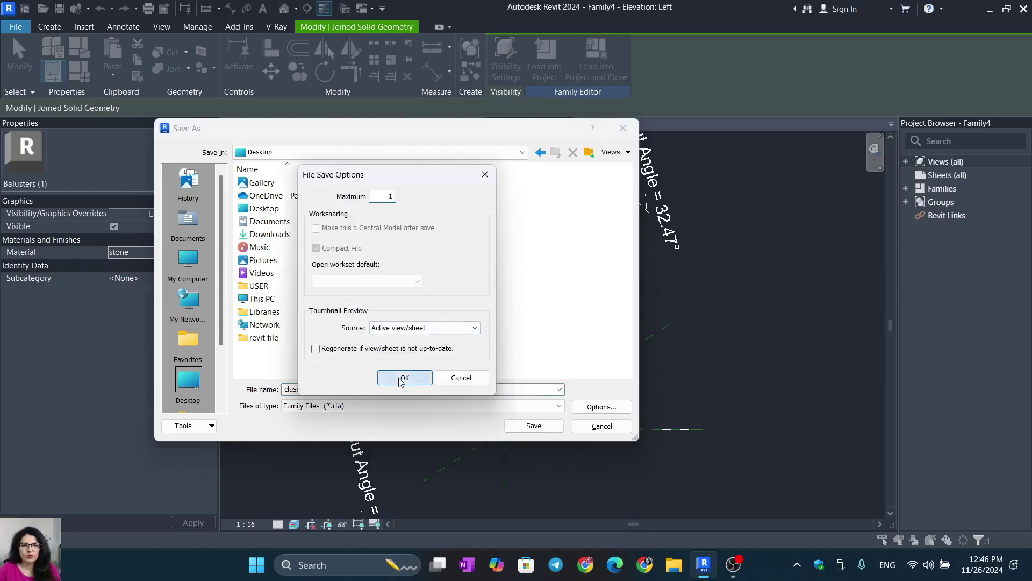
left_click(404, 377)
left_click(534, 426)
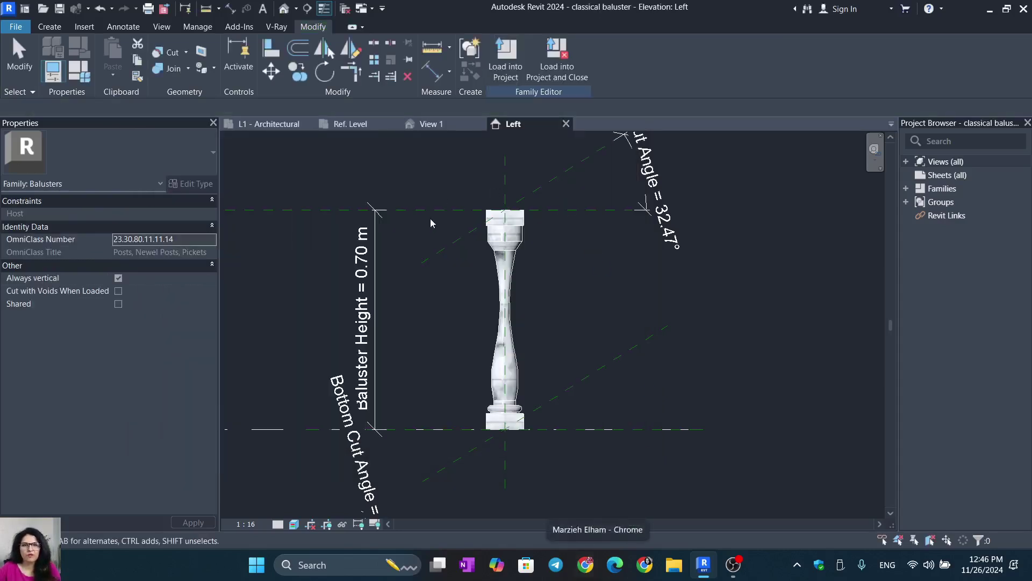
Close the baluster family's Left, View 1 and Ref. Level views to return to the project's floor plan.
left_click(566, 124)
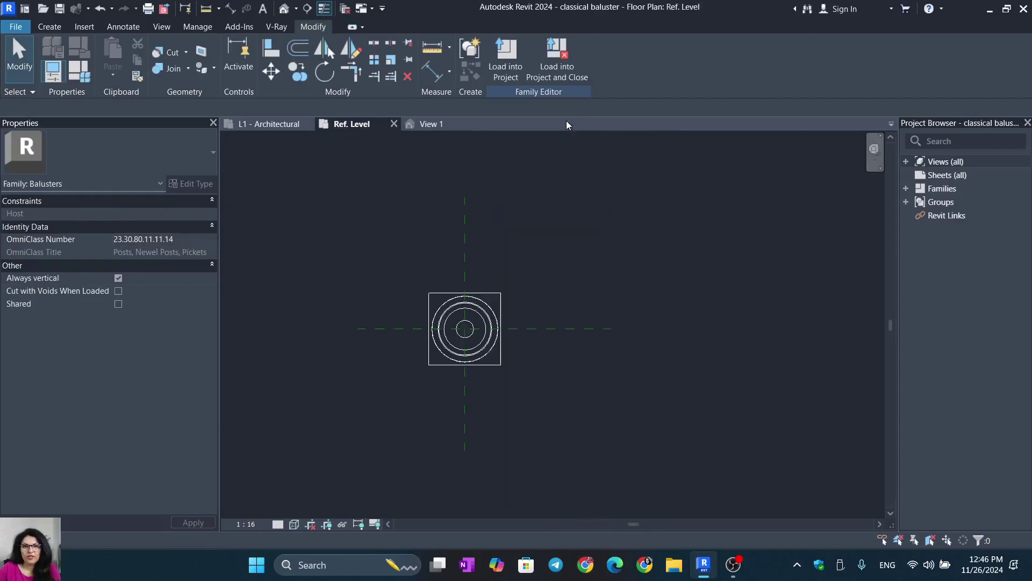
left_click(477, 126)
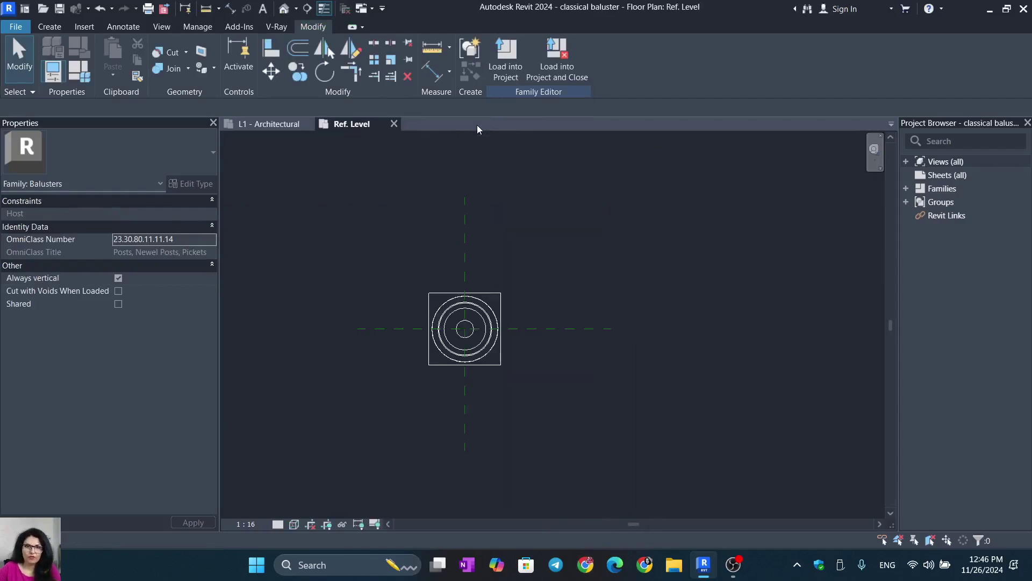
left_click(394, 124)
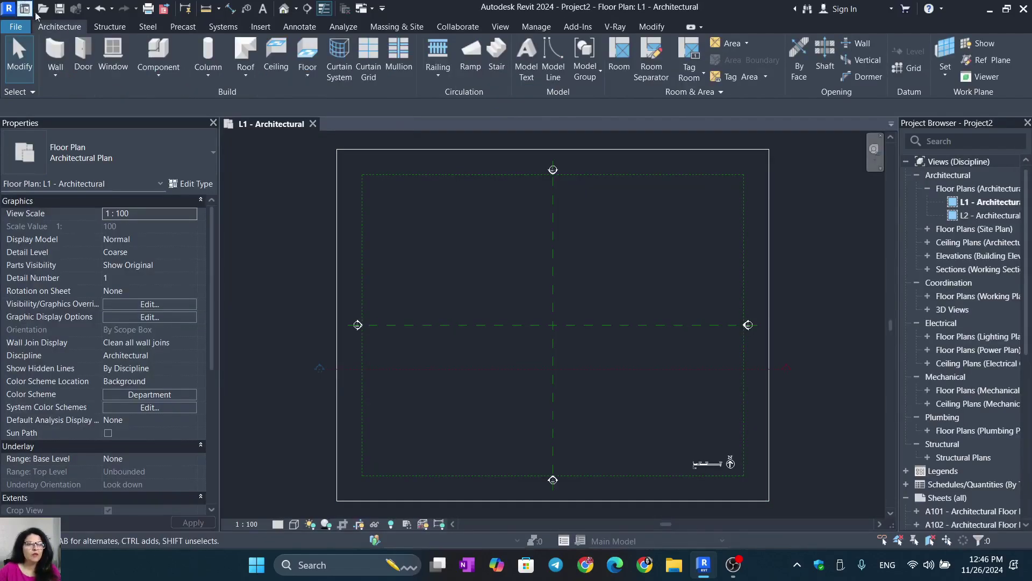
Create a new family from the Profile-Rail template in the English-Imperial folder.
left_click(18, 26)
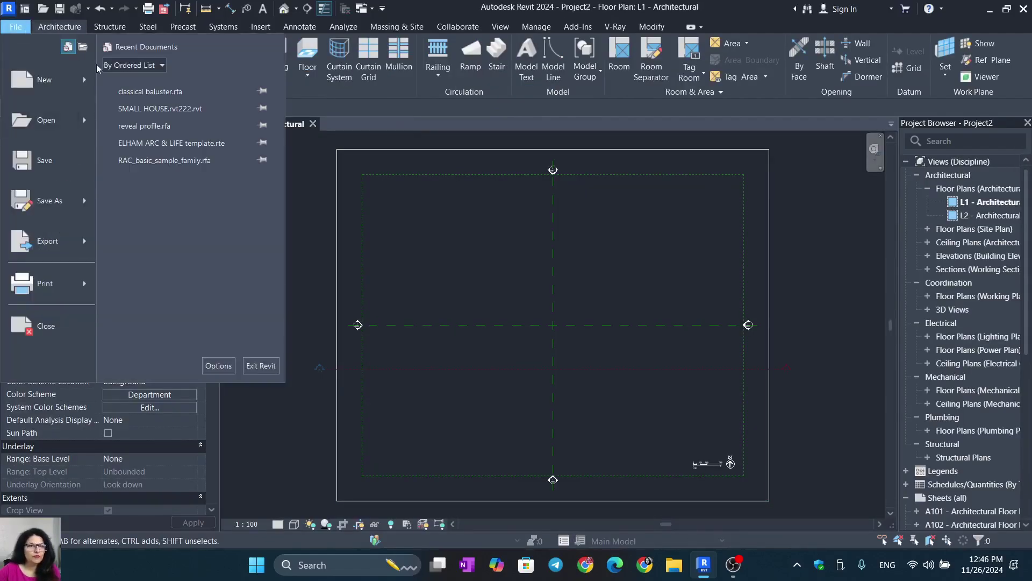
mouse_move(88, 78)
left_click(166, 122)
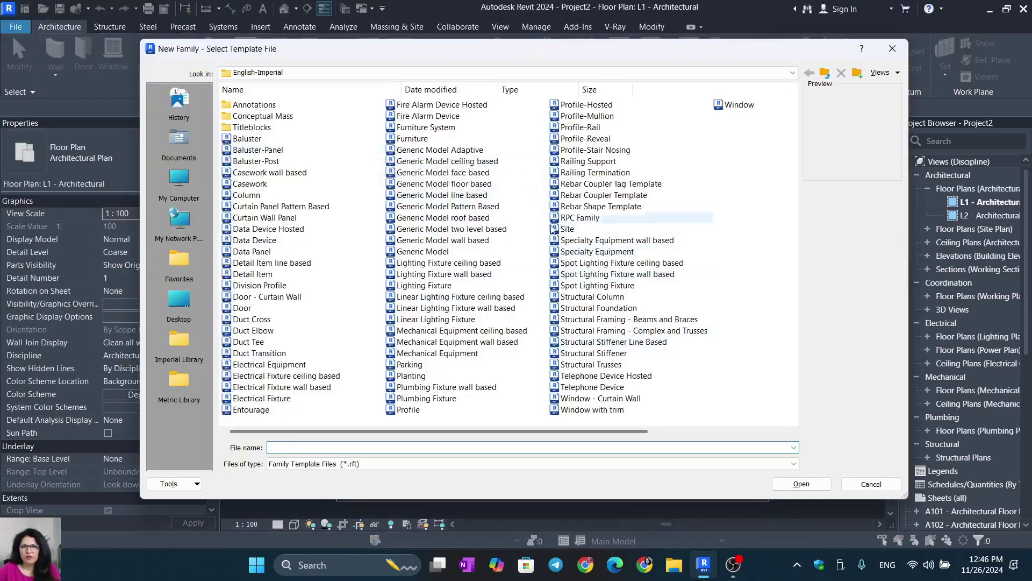
left_click(593, 140)
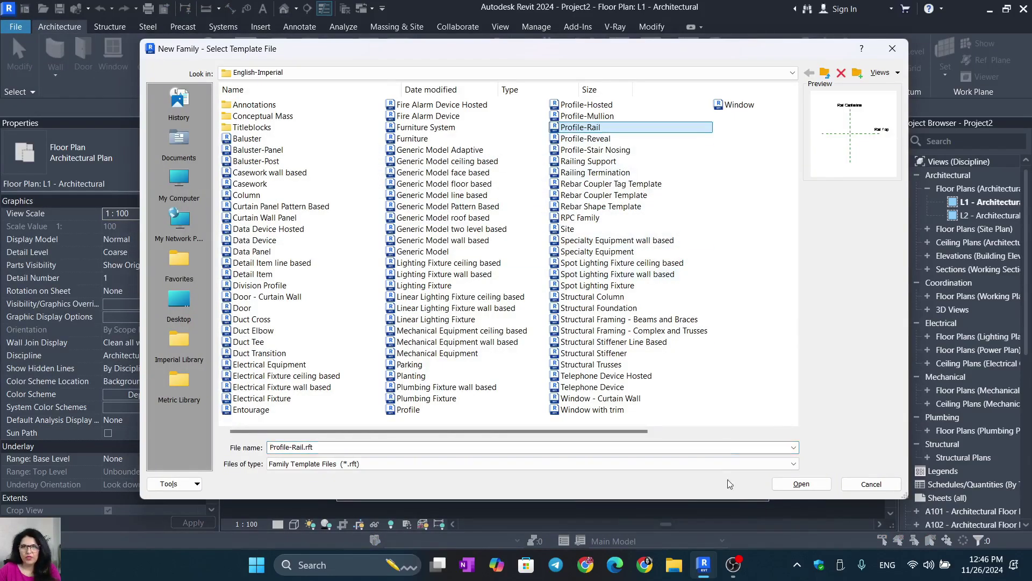
left_click(801, 484)
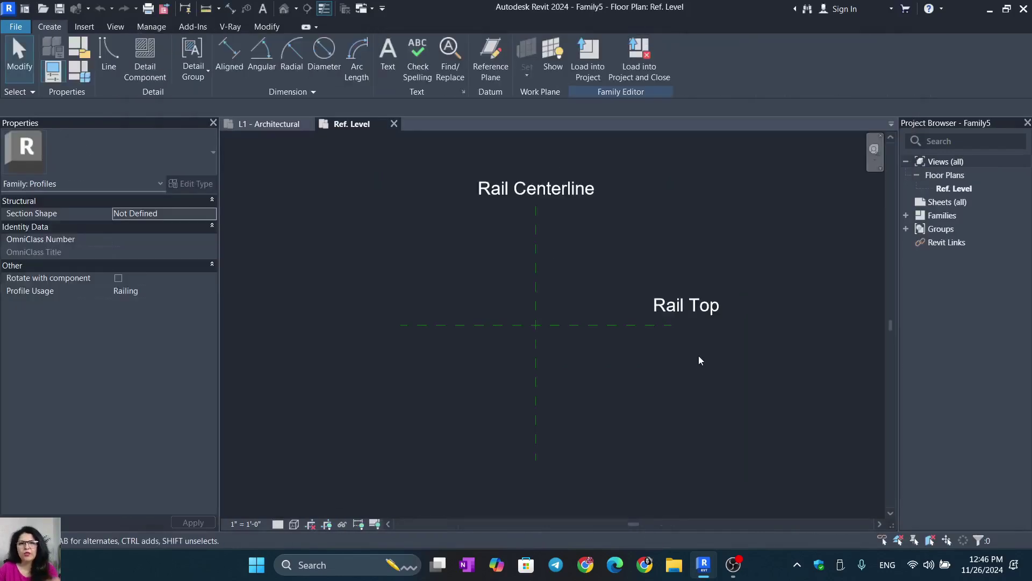
Set the family's length units to meters with 2 decimal places and the m unit symbol.
key("u")
key("n")
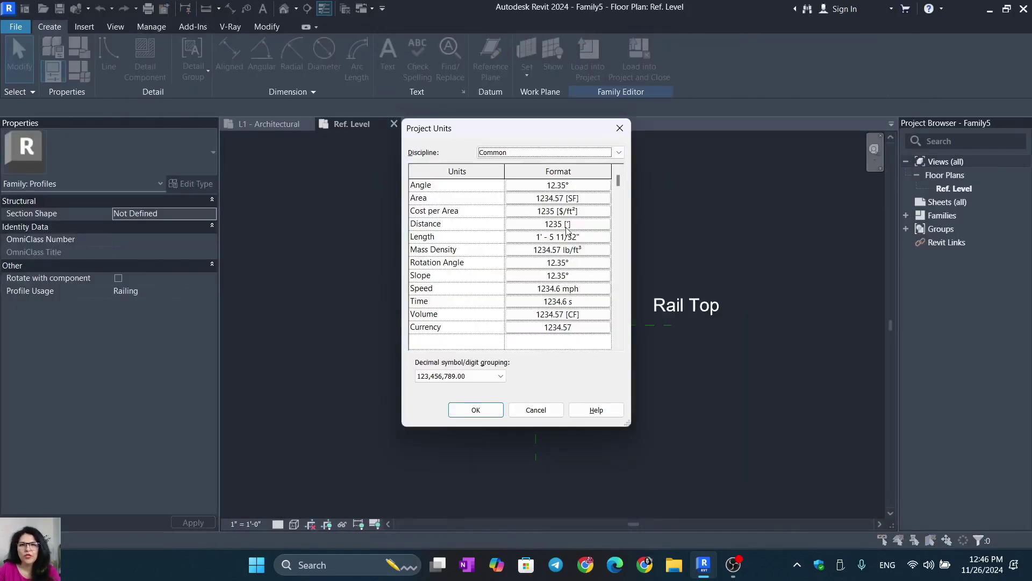
left_click(594, 240)
left_click(546, 205)
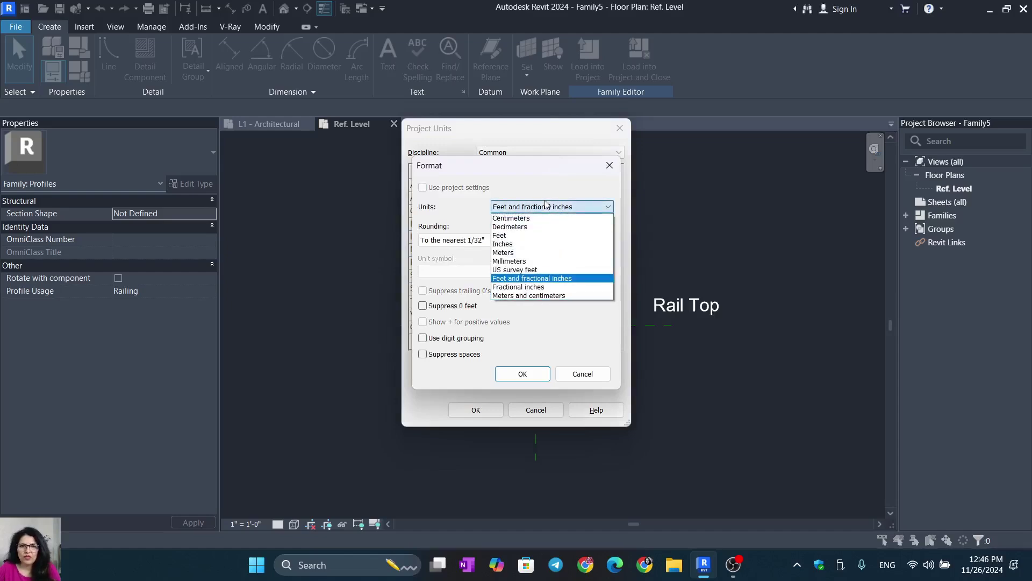
left_click(526, 255)
left_click(480, 240)
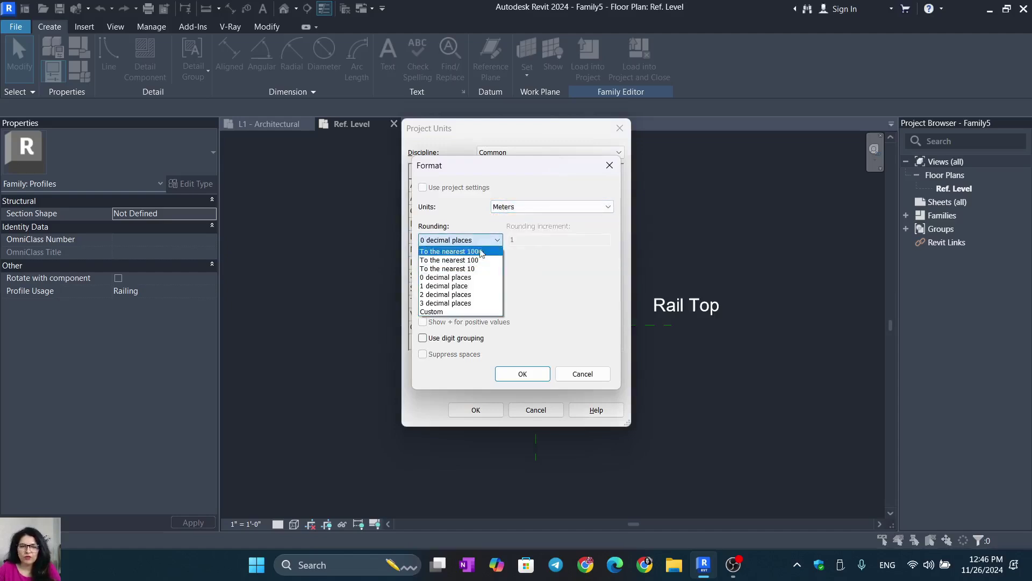
left_click(450, 295)
left_click(457, 271)
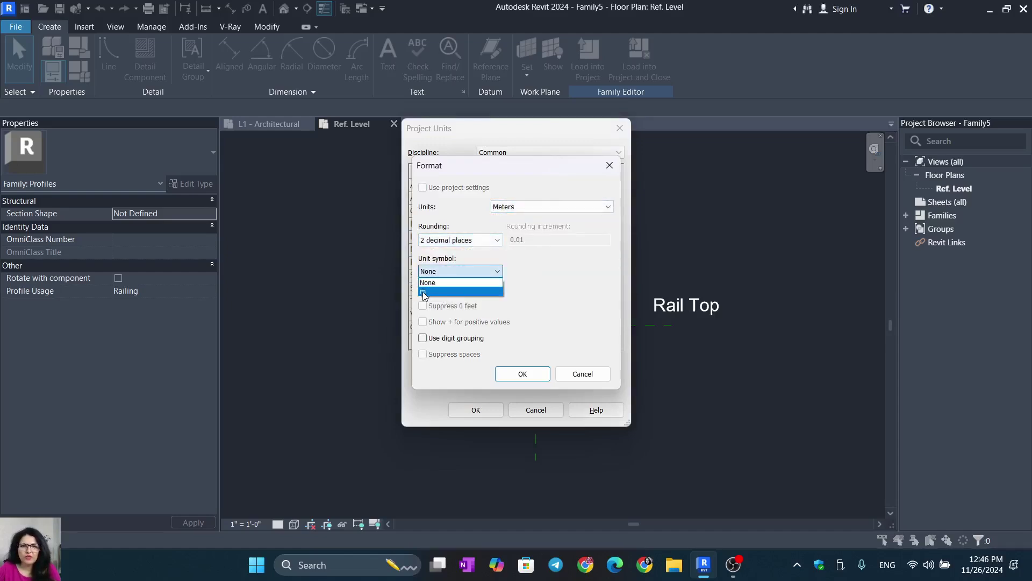
left_click(424, 293)
left_click(522, 373)
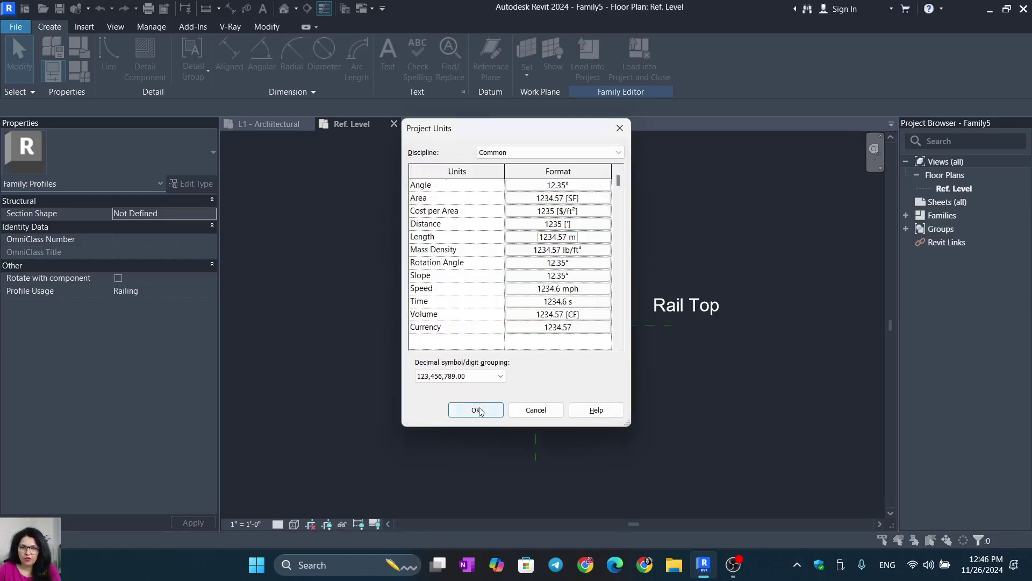
left_click(476, 410)
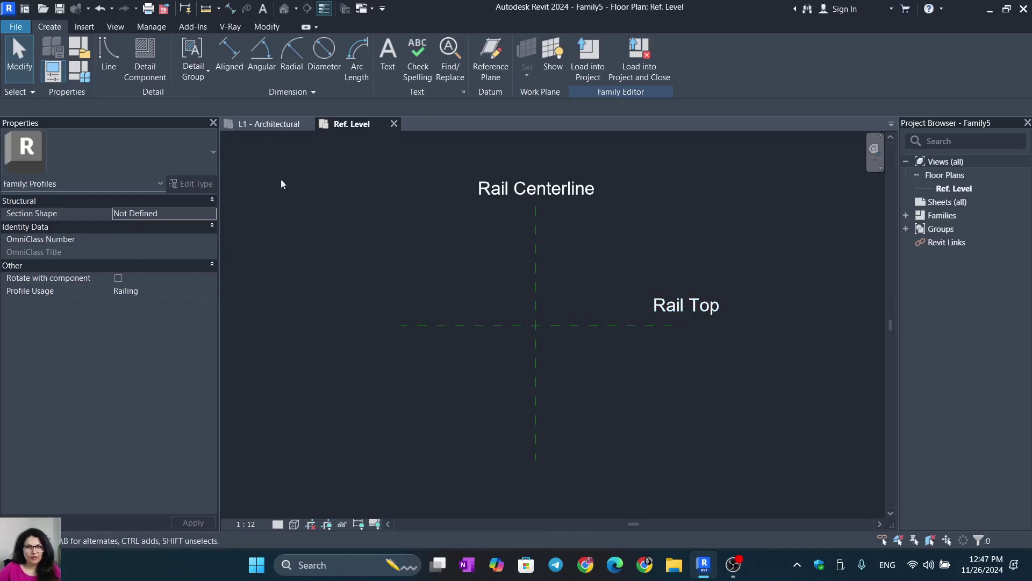
Draw a rectangle about 0.30 m wide and 0.10 m high, resting on the Rail Top line and spanning the Rail Centerline.
left_click(109, 54)
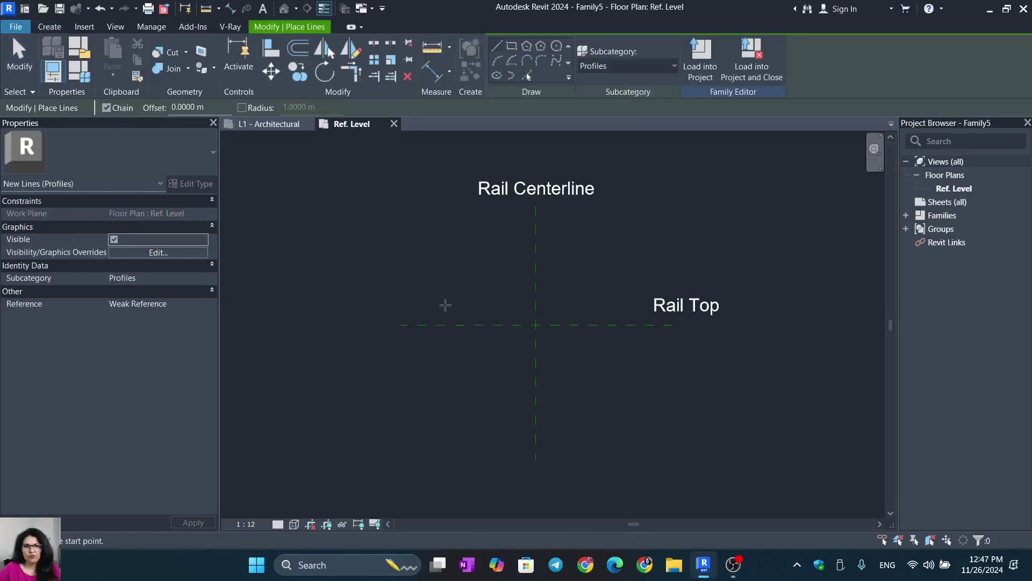
left_click(465, 324)
left_click(763, 324)
left_click(486, 191)
left_click(446, 187)
left_click(426, 318)
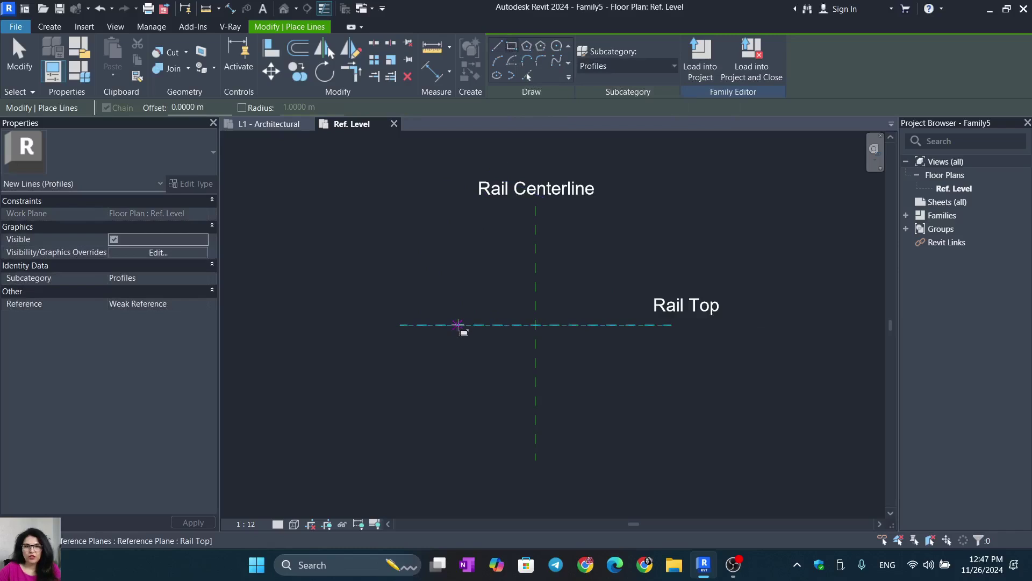
left_click(457, 325)
left_click(591, 280)
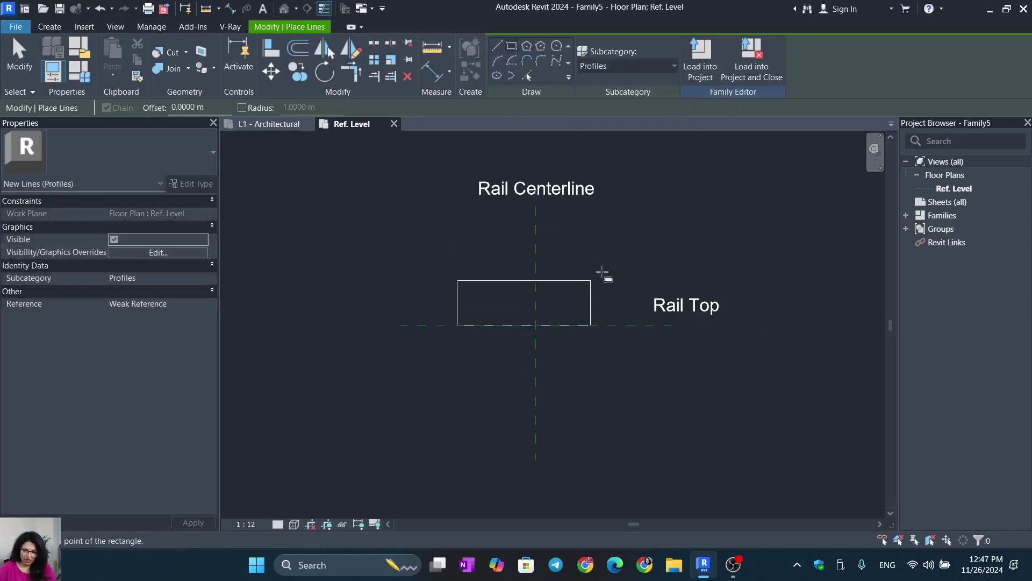
key("Escape")
key("Escape")
Set the distance from the Rail Centerline to the rectangle's right edge to 0.08 m.
left_click(591, 311)
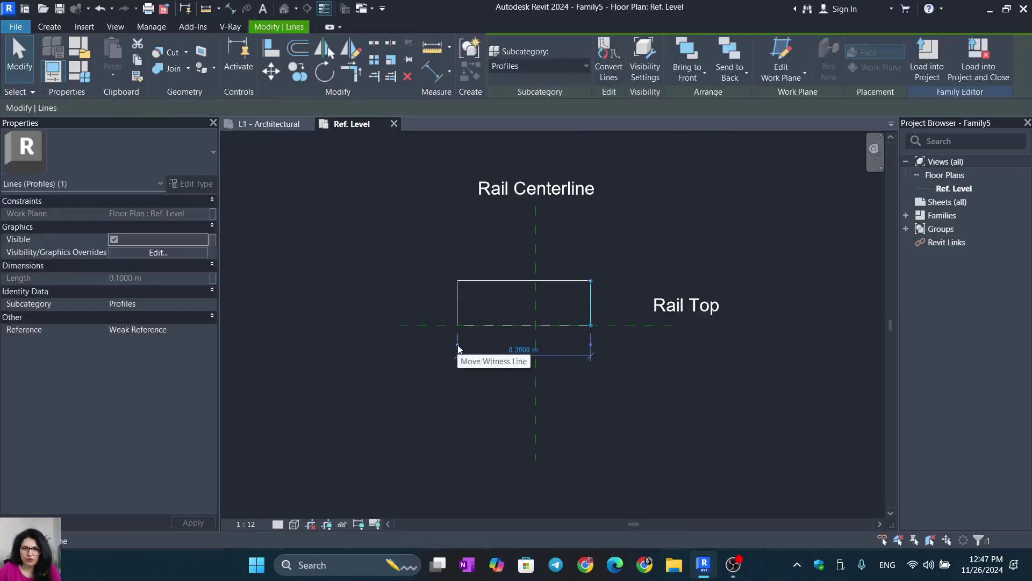
left_click_drag(534, 328, 536, 328)
left_click(563, 350)
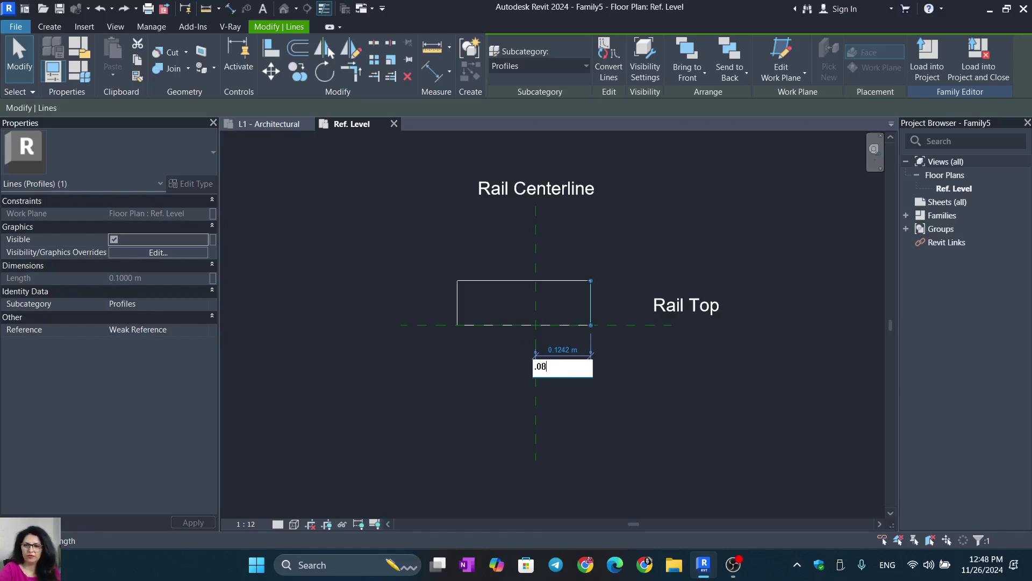
type(".08")
key("Return")
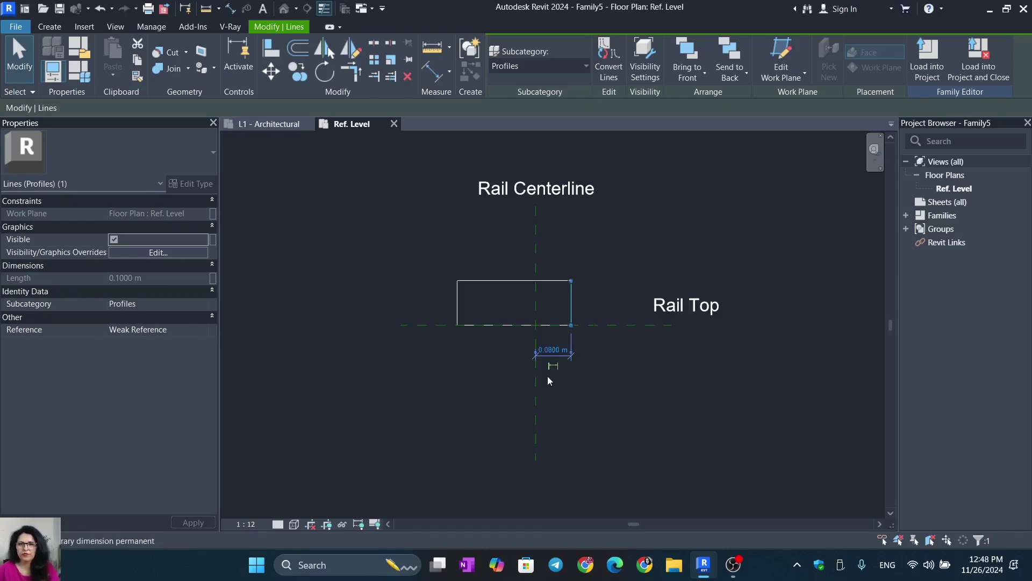
Set the rectangle's total width to 0.16 m by moving its left edge.
left_click(461, 300)
left_click(509, 246)
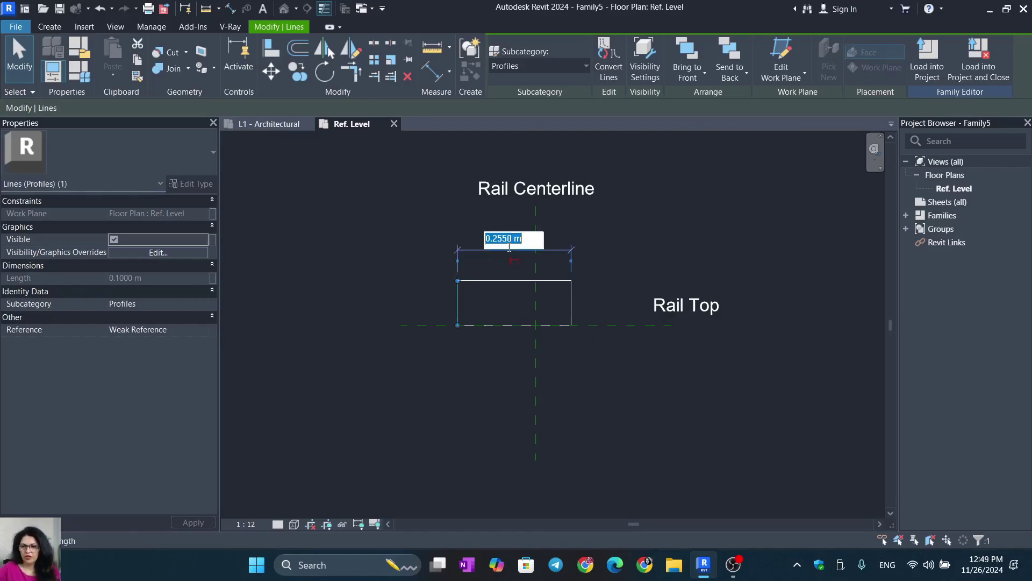
type(".")
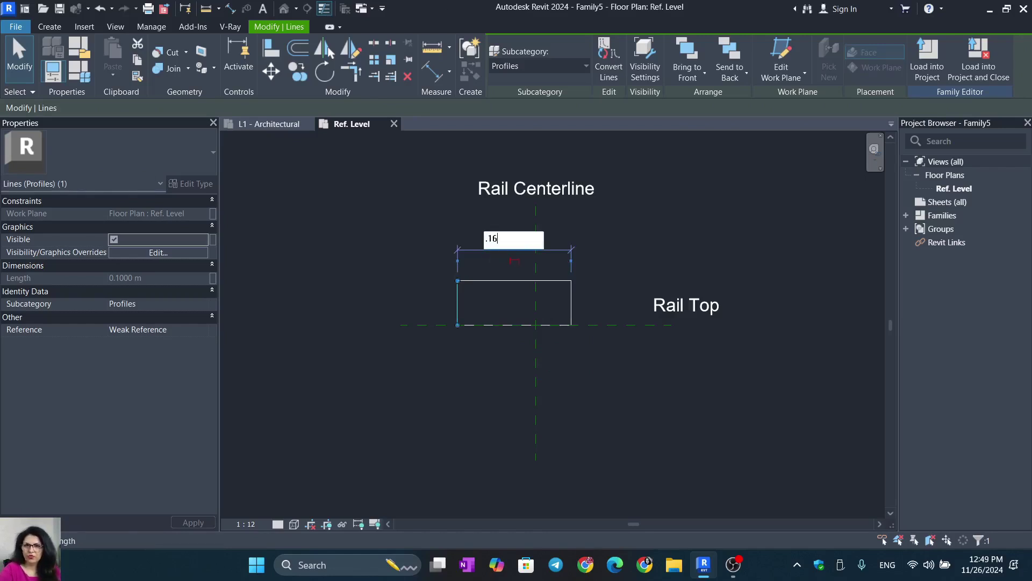
type("16")
key("Return")
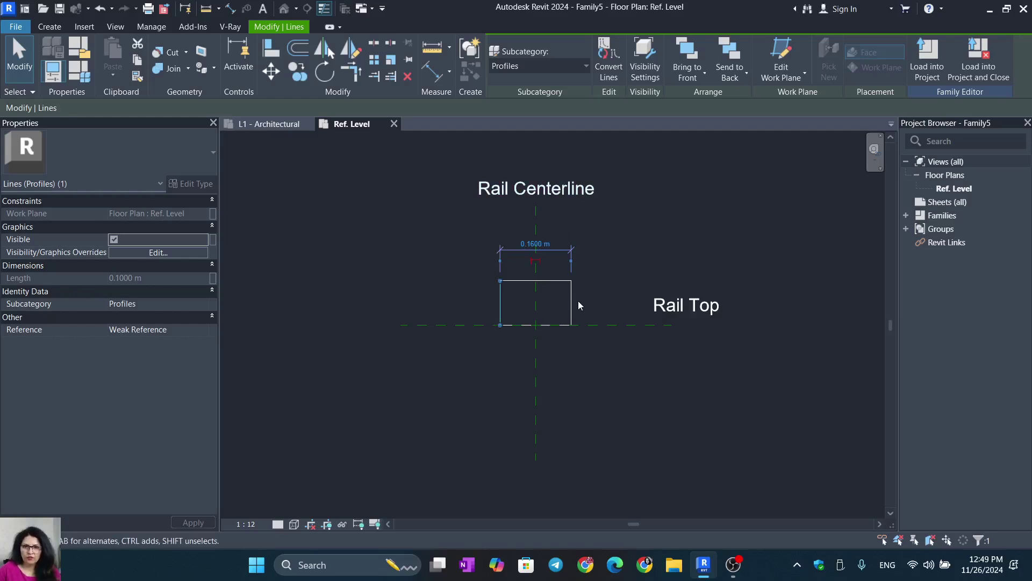
Set the rectangle's height above the Rail Top line to 0.06 m.
left_click(541, 280)
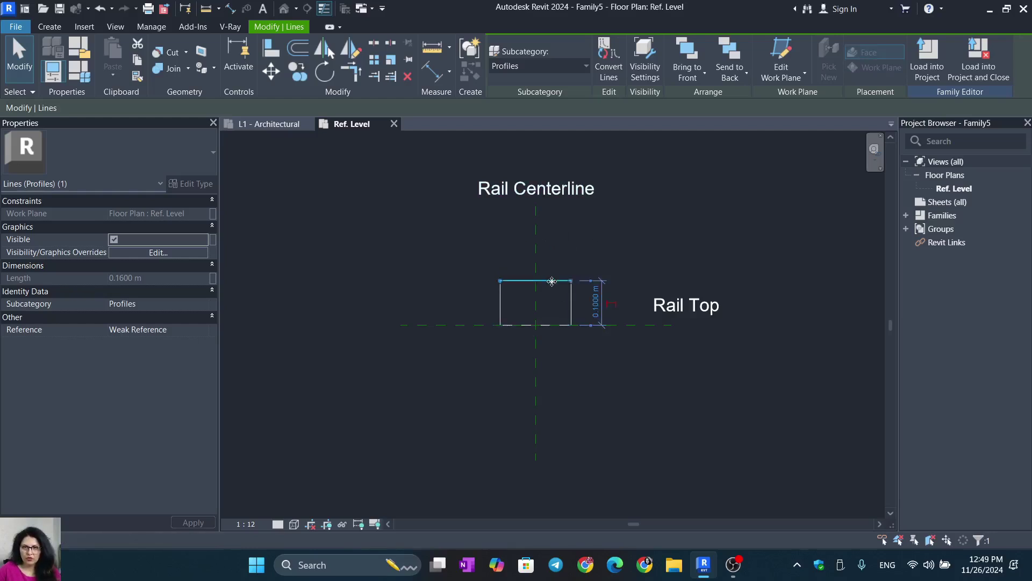
left_click(595, 318)
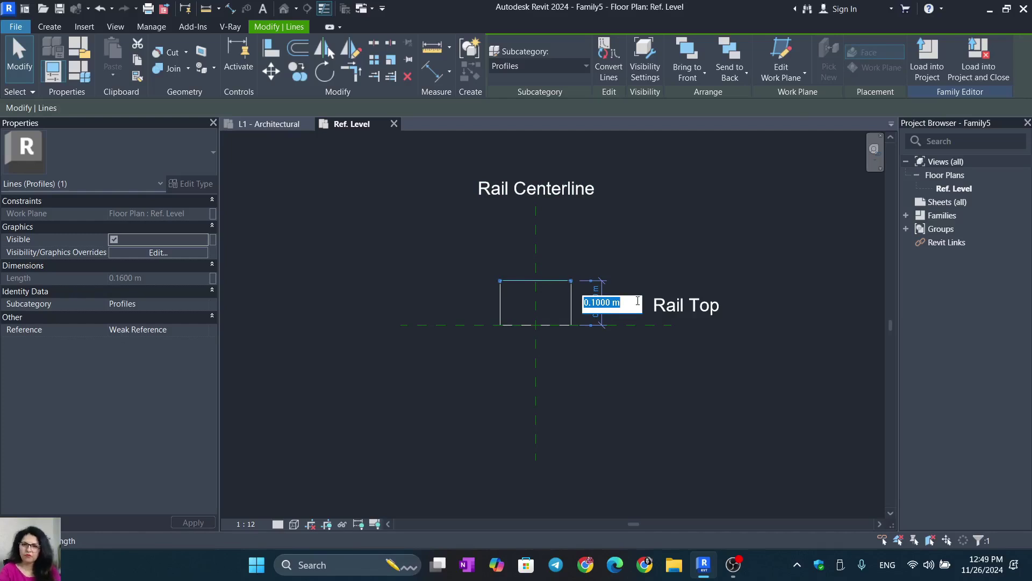
type(".")
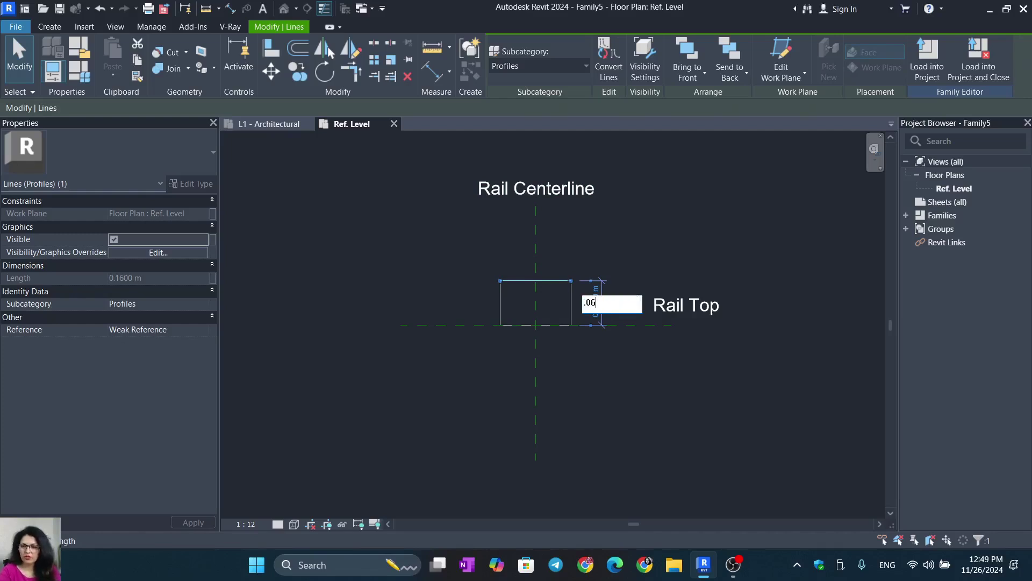
type("06")
key("Return")
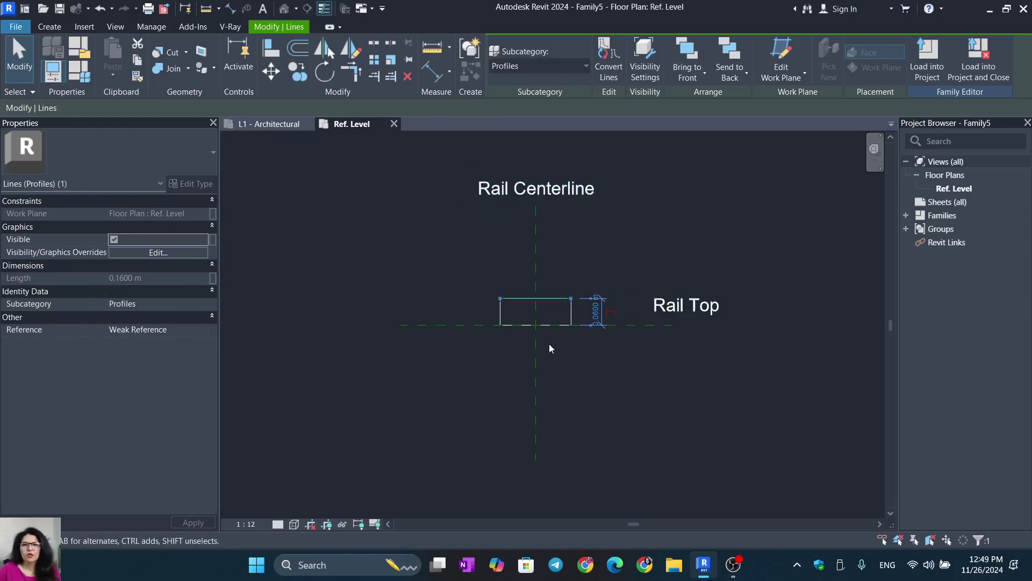
Draw a 0.02 m radius arc across the rectangle's top-left corner, joining the left and top edges.
scroll(549, 341, "up", 5)
key("l")
key("i")
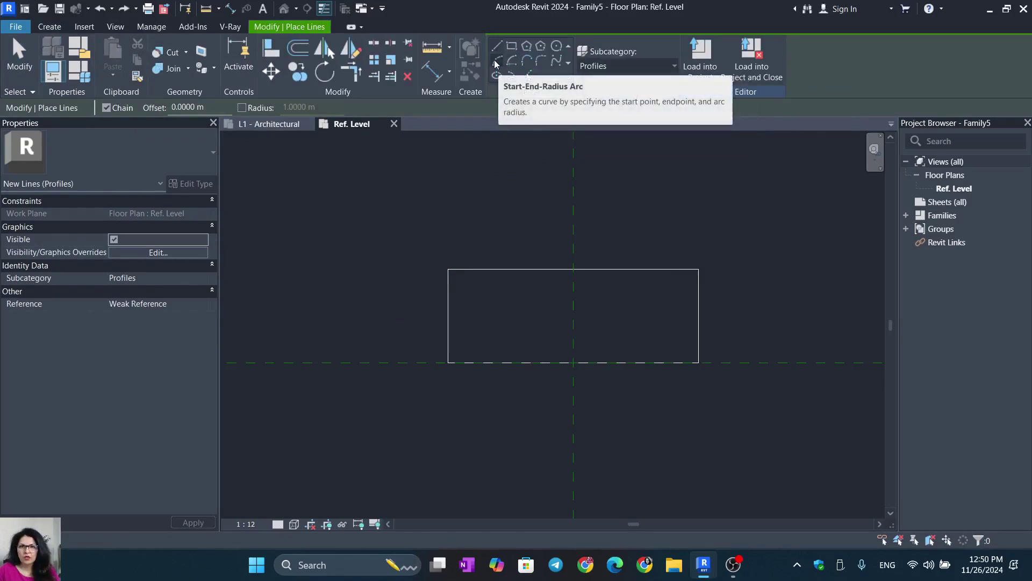
left_click(451, 293)
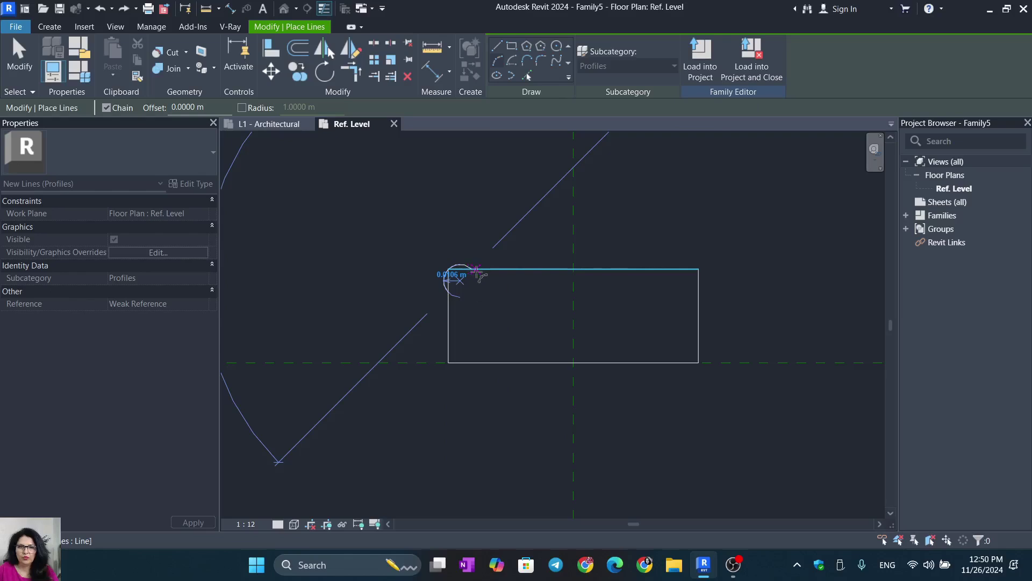
type(".")
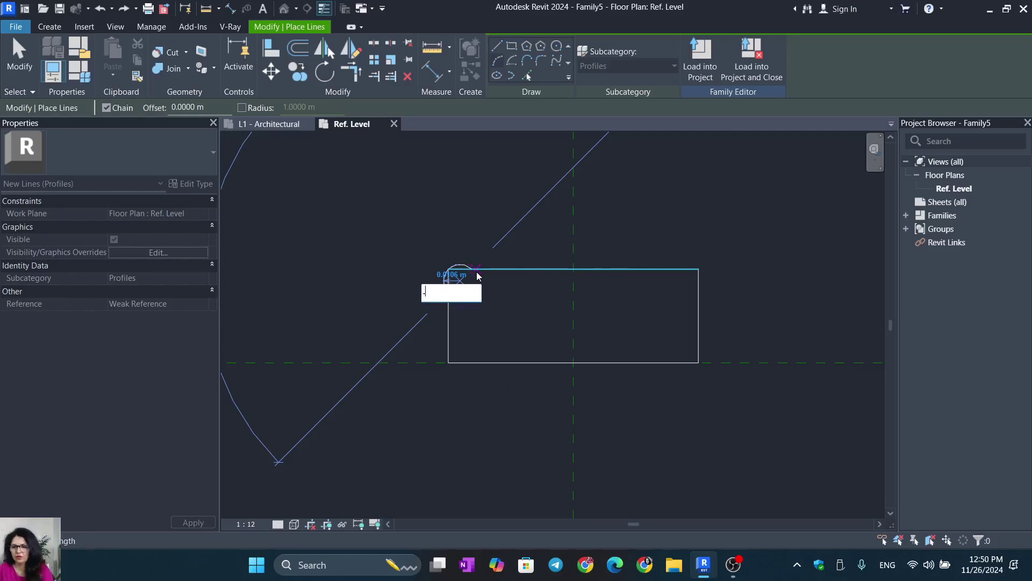
type("02")
key("Return")
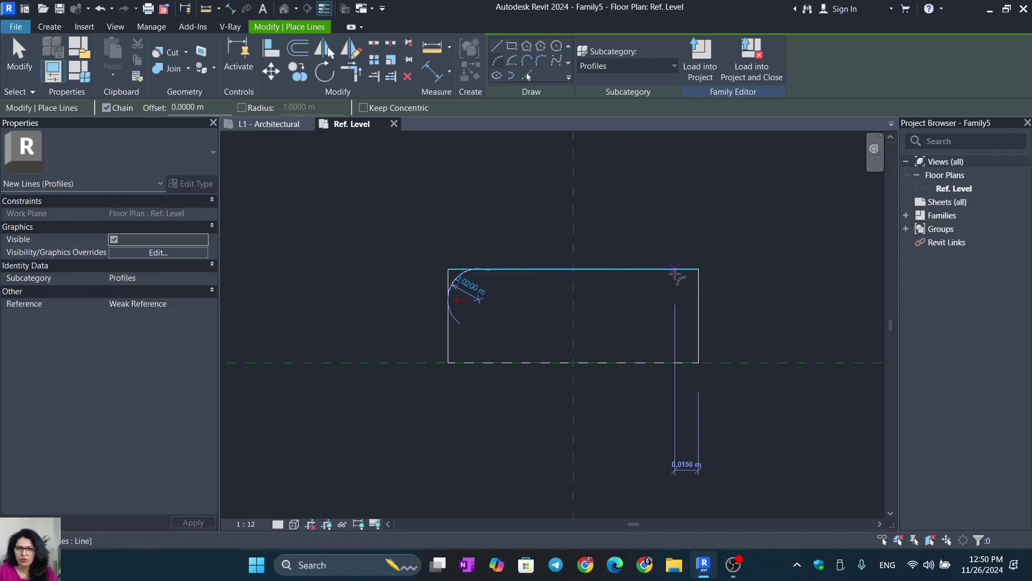
Draw a matching 0.02 m radius arc across the rectangle's top-right corner.
left_click(698, 269)
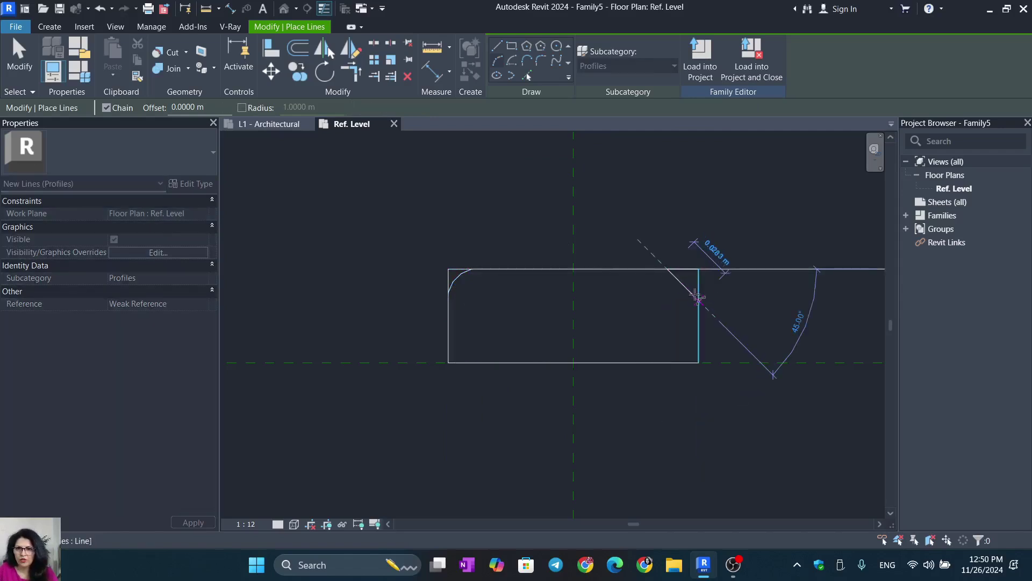
left_click(699, 299)
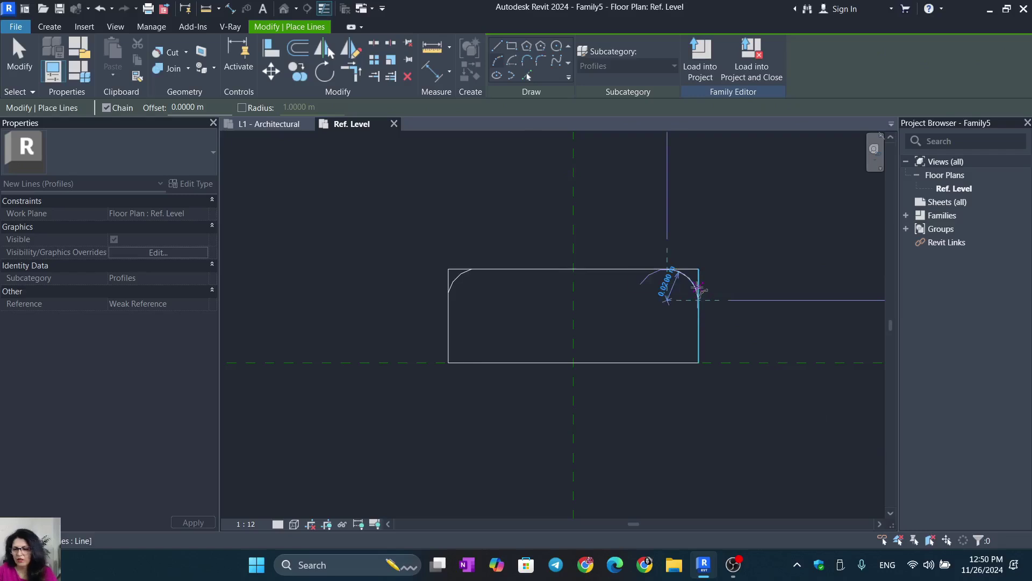
type(".02")
key("Return")
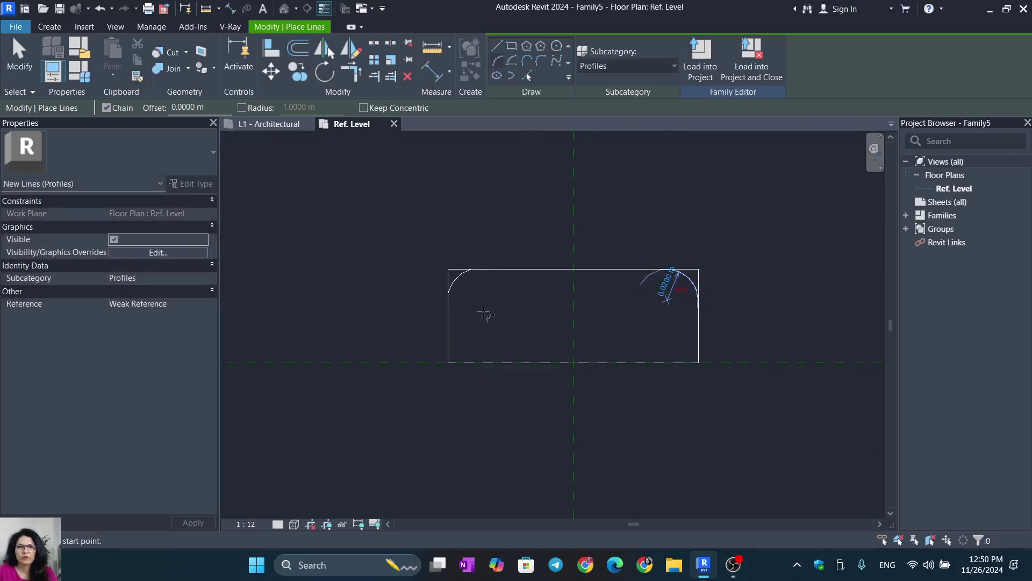
Draw a three-sided square notch, about 0.015 m per side, into the profile's left edge below the corner arc.
left_click(496, 46)
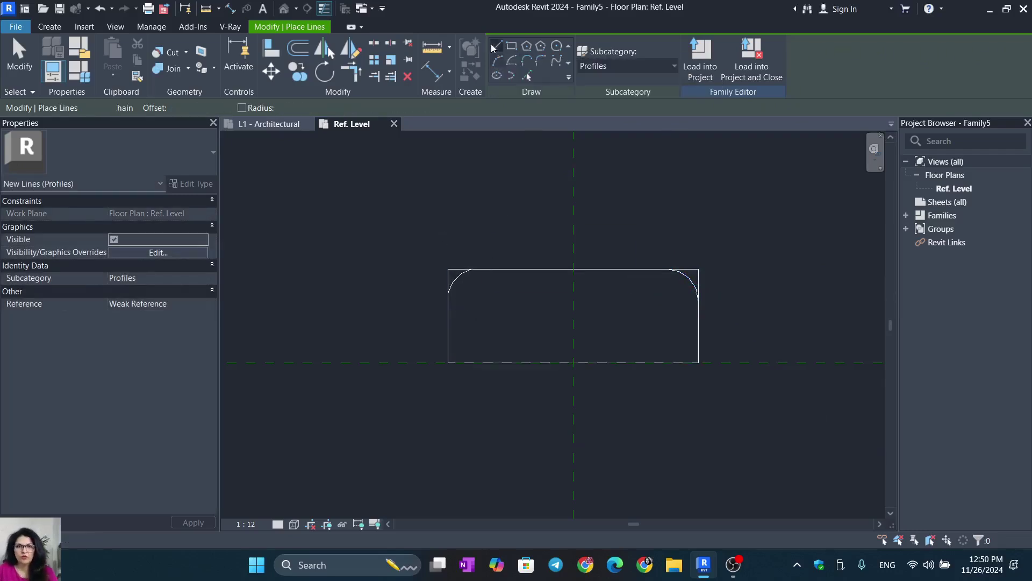
left_click(450, 313)
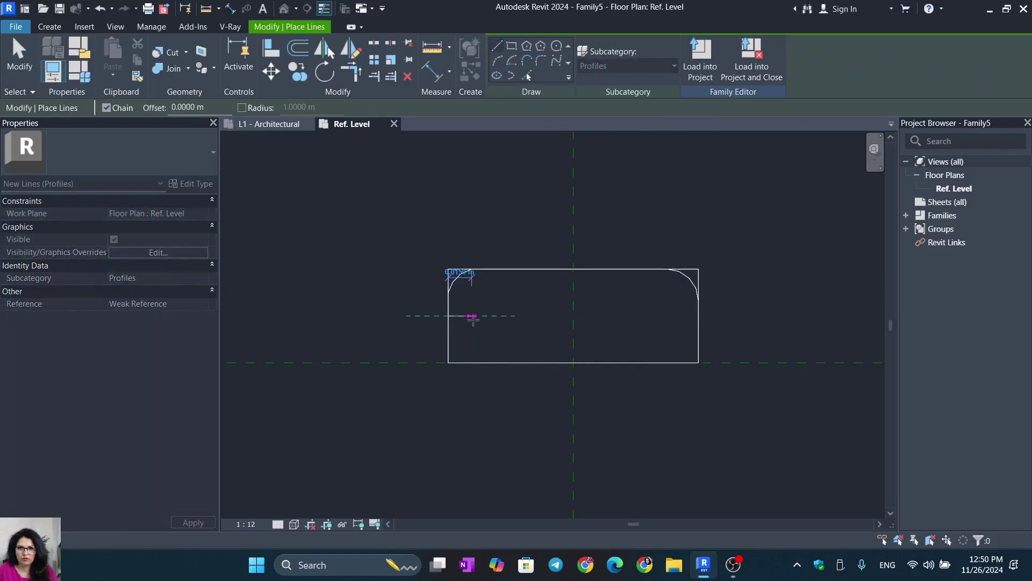
left_click(473, 317)
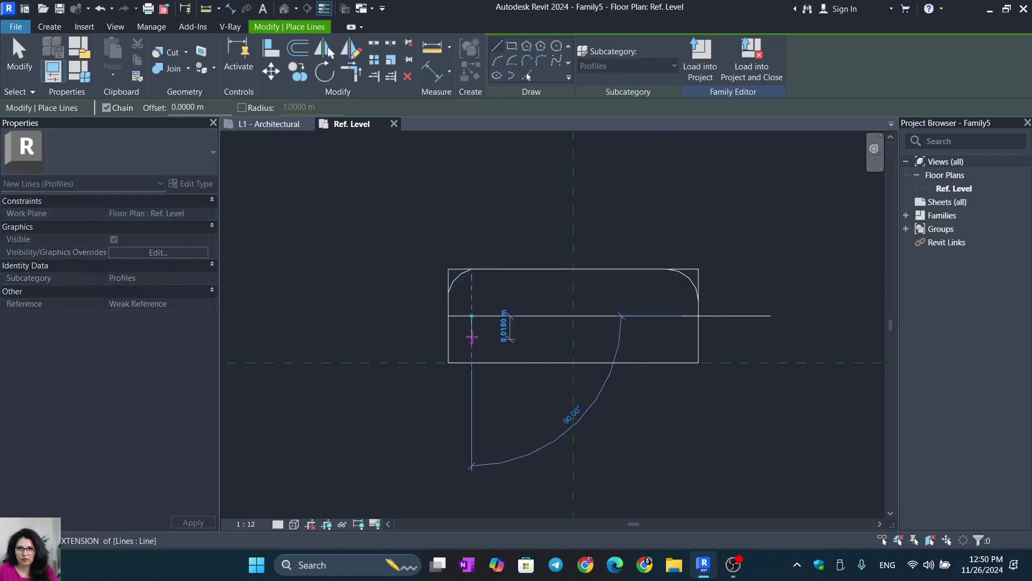
left_click(472, 338)
left_click(449, 339)
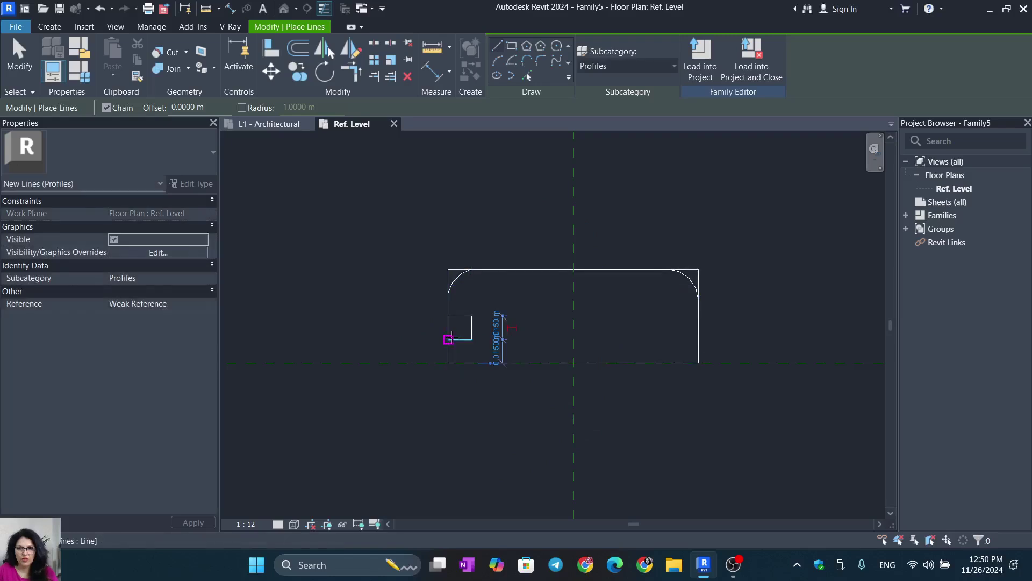
key("Escape")
key("Escape")
Mirror the three notch lines about the Rail Centerline onto the profile's right side.
left_click_drag(438, 311, 478, 356)
left_click(430, 309)
left_click_drag(420, 307, 485, 348)
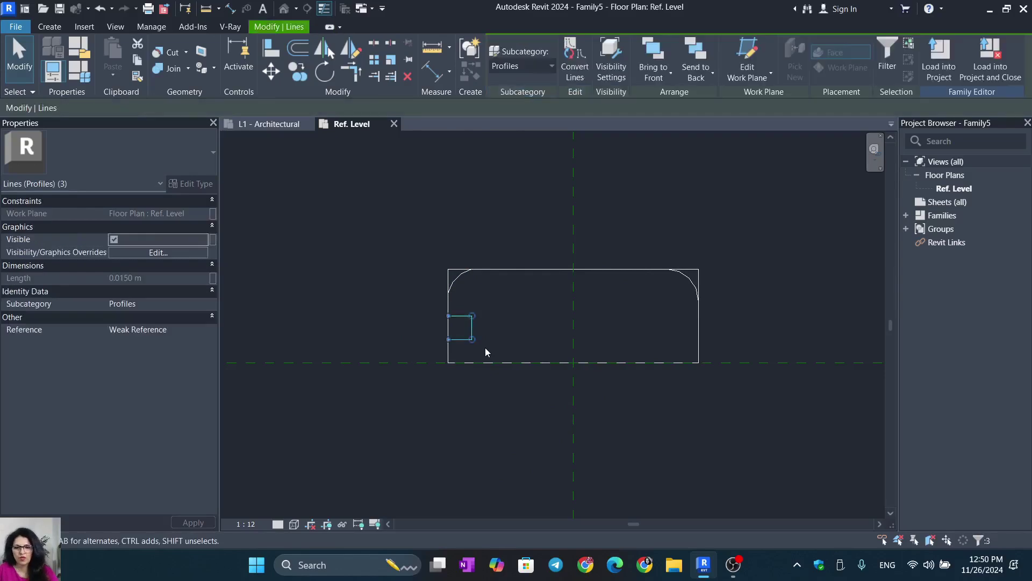
left_click(571, 329)
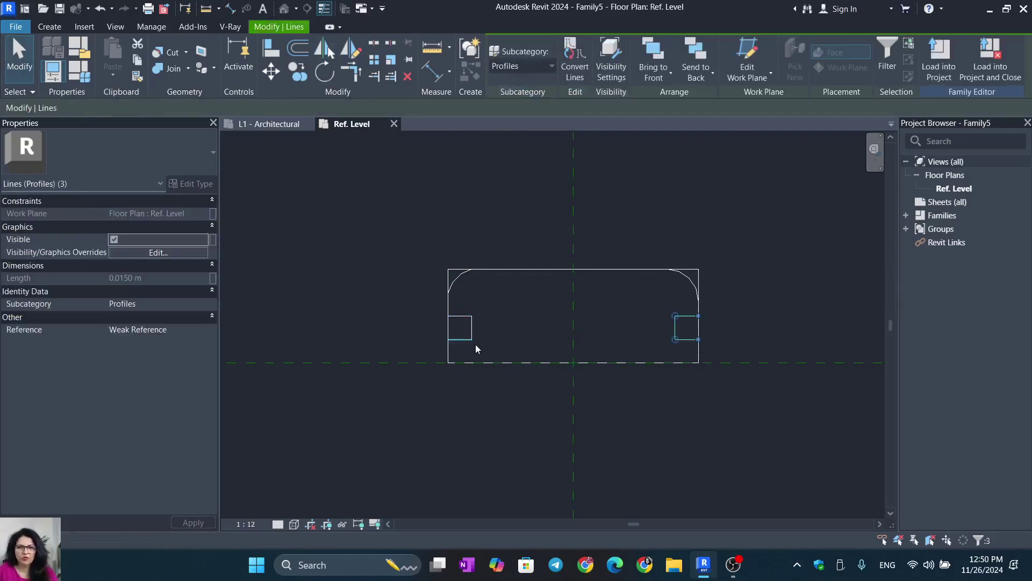
Split the profile's vertical side edges within the notch openings.
key("s")
key("l")
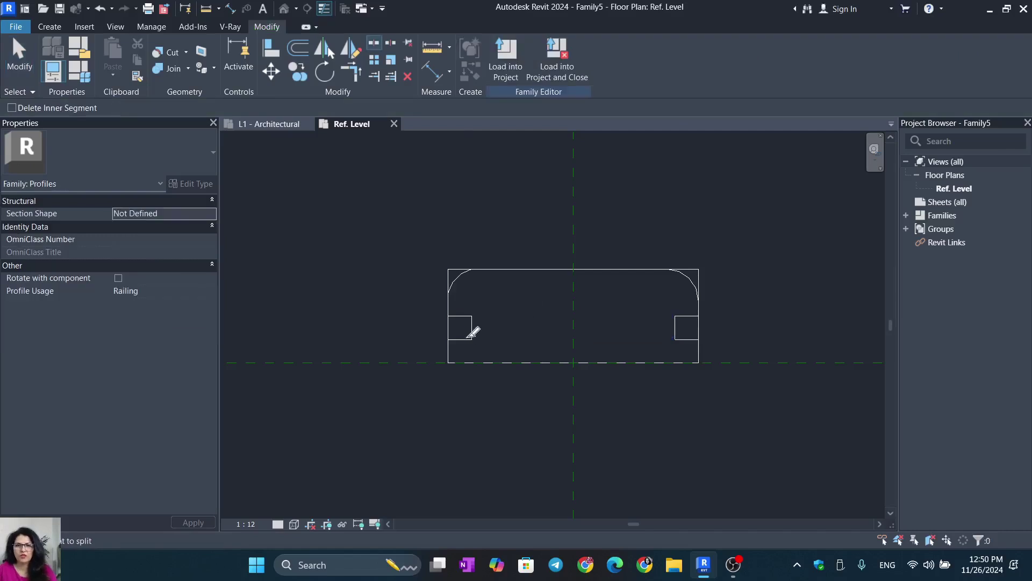
left_click(699, 322)
key("Escape")
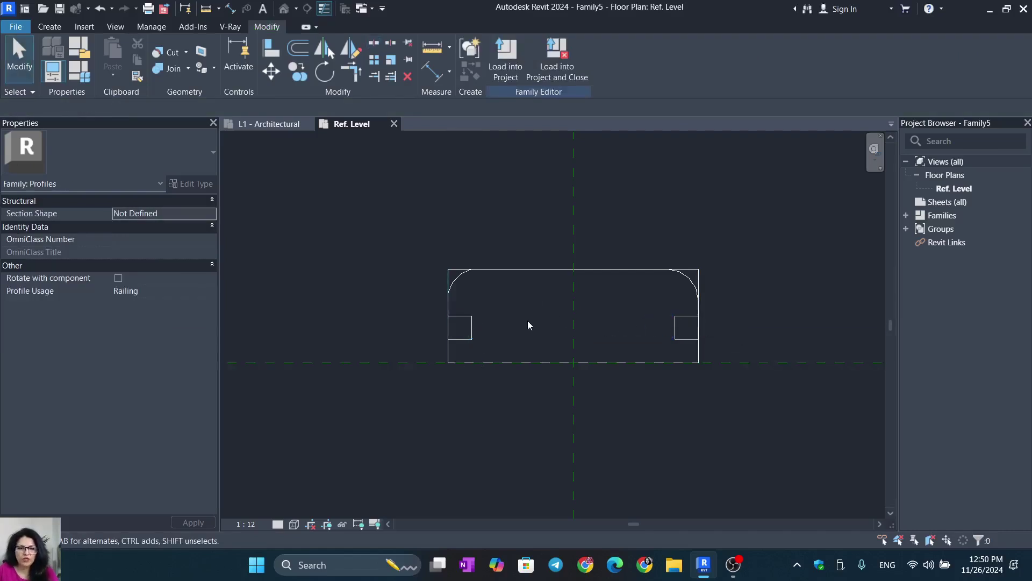
Trim the profile's left side so its edge, notch and corner arc form one continuous outline.
key("t")
key("r")
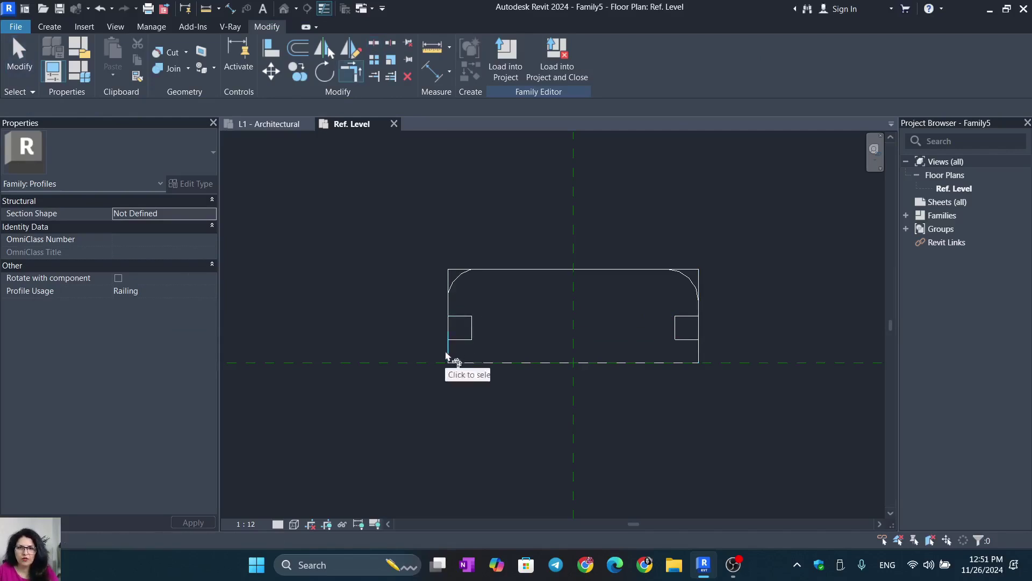
left_click(450, 307)
left_click(455, 284)
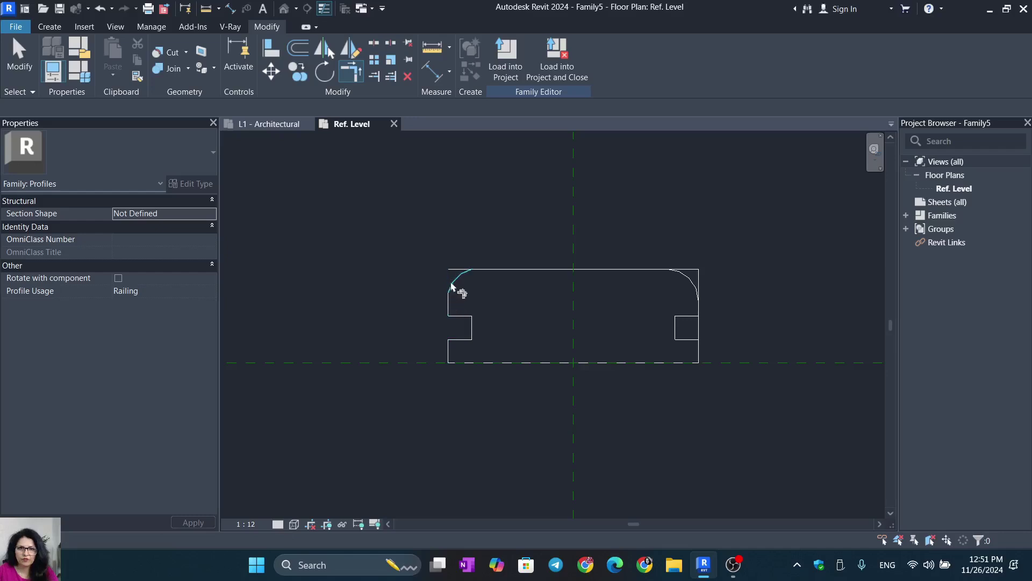
left_click(487, 274)
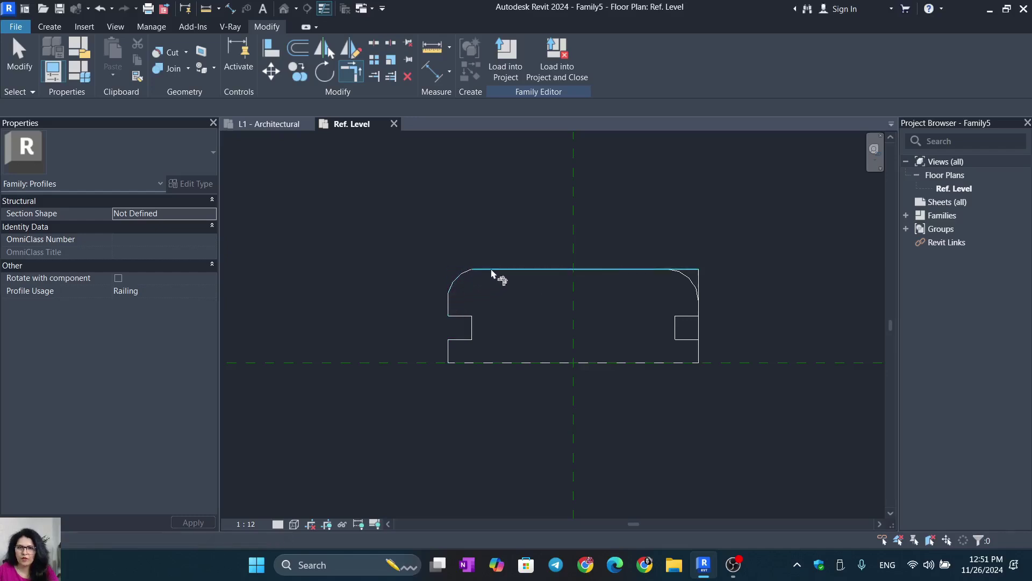
Trim the profile's right side the same way, joining the top edge, corner arc, side edge and notch.
left_click(658, 277)
left_click(697, 293)
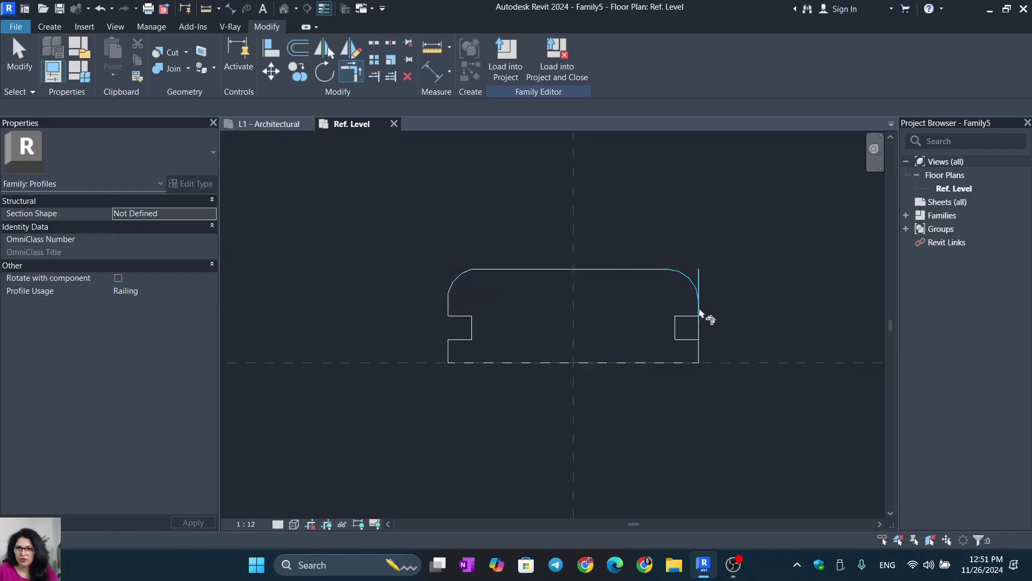
left_click(699, 310)
left_click(687, 319)
left_click(700, 355)
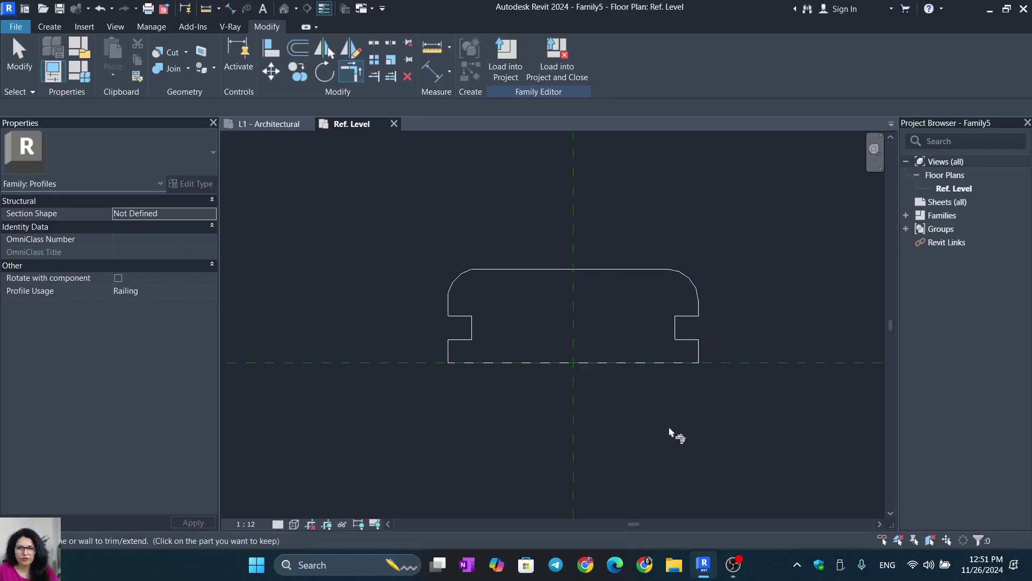
key("Escape")
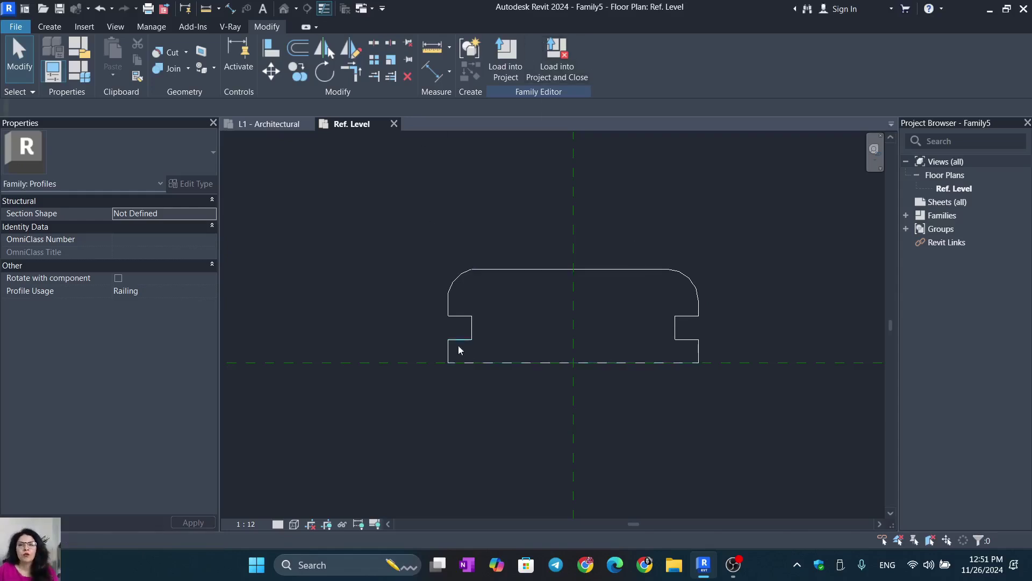
Save the profile family to the Desktop as "top rail" with a maximum of 1 backup, and close it.
key("ctrl+s")
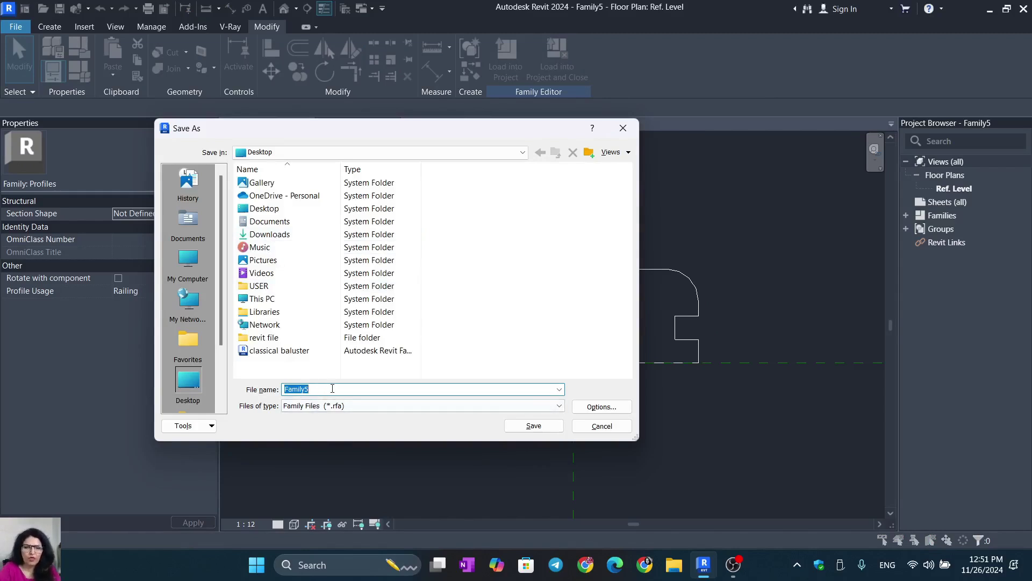
type("top rail")
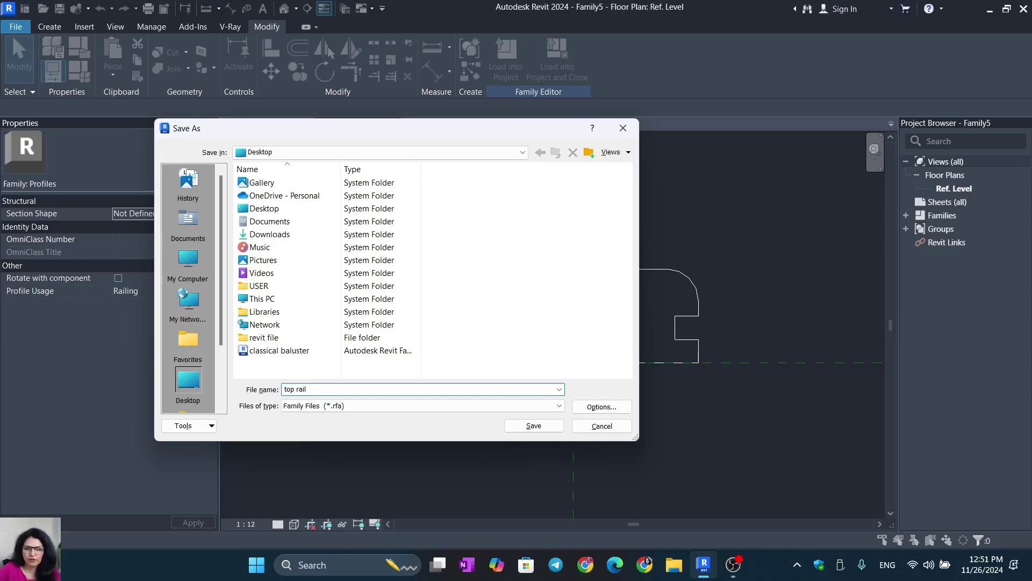
left_click(611, 411)
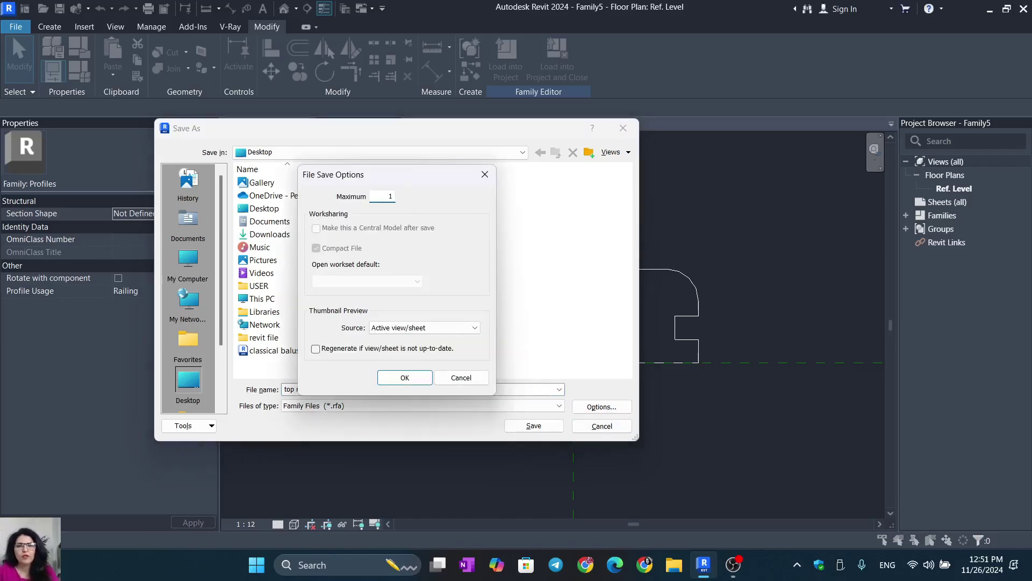
left_click(404, 377)
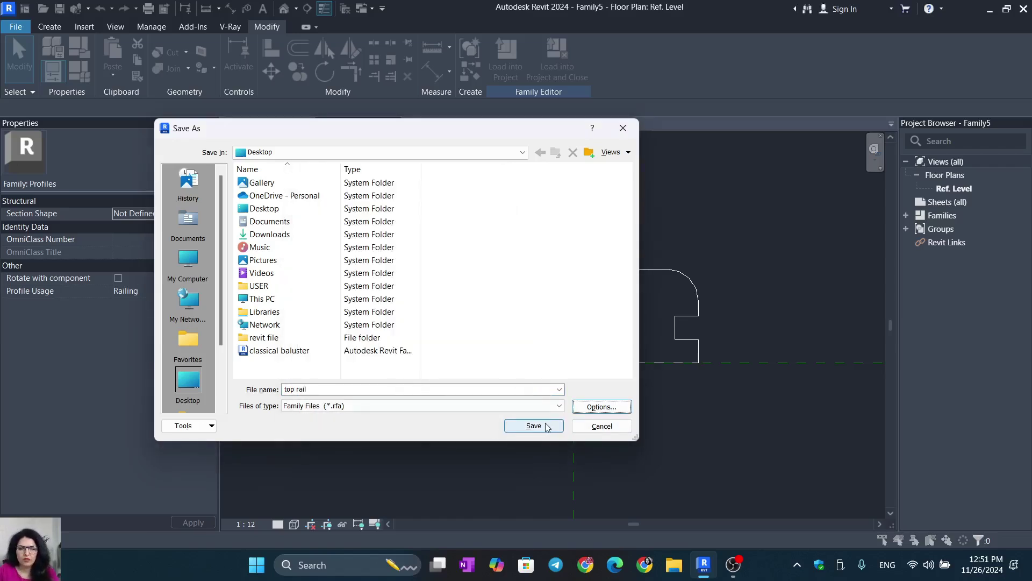
left_click(546, 425)
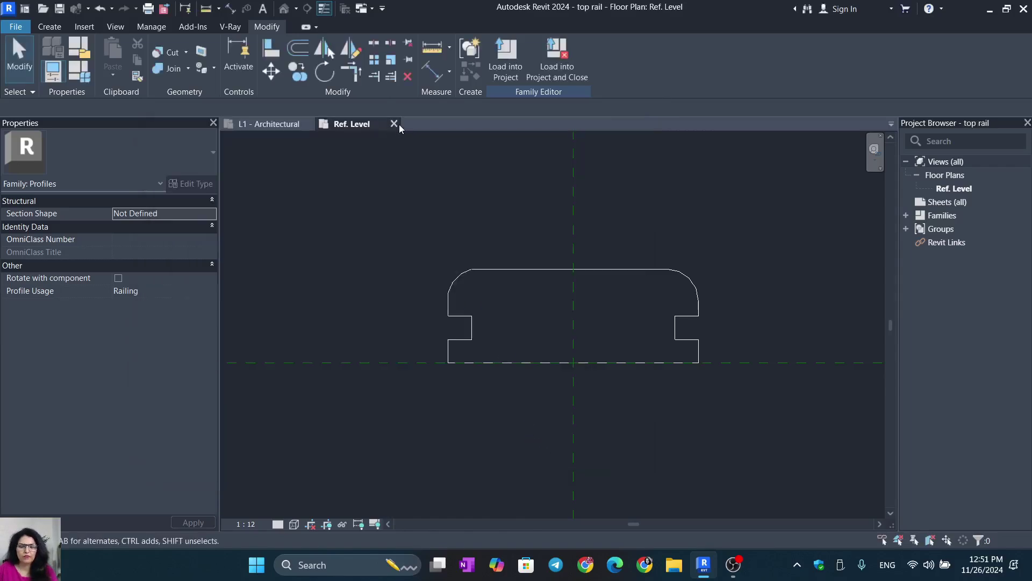
left_click(394, 124)
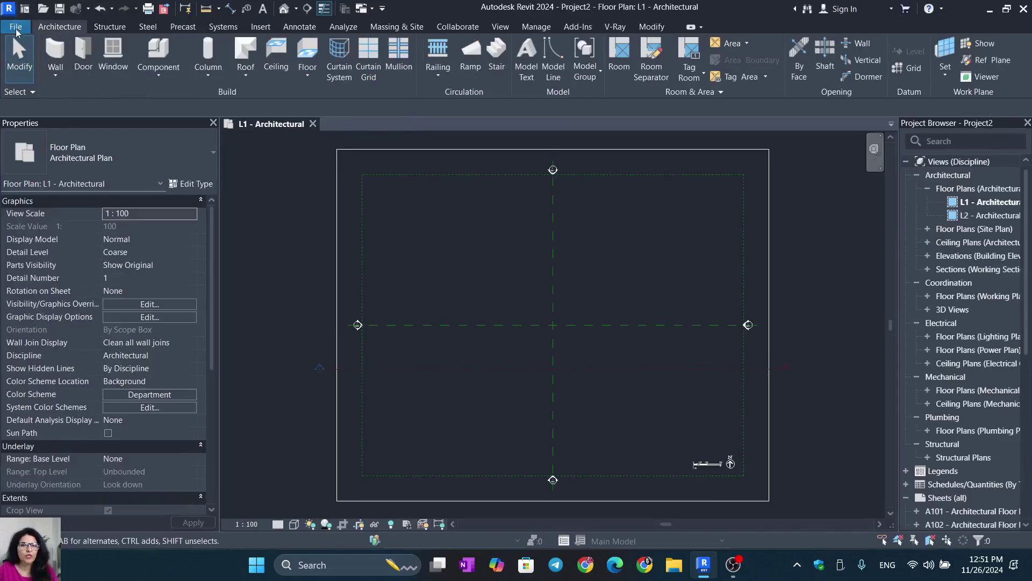
Create a new family from the Profile-Rail template in the English-Imperial folder.
left_click(17, 28)
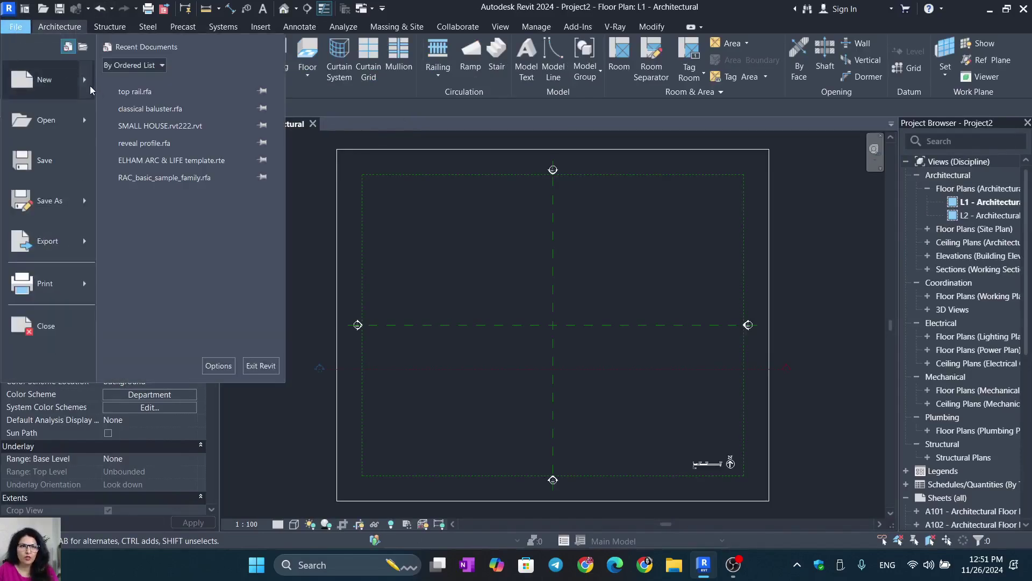
mouse_move(90, 90)
left_click(145, 114)
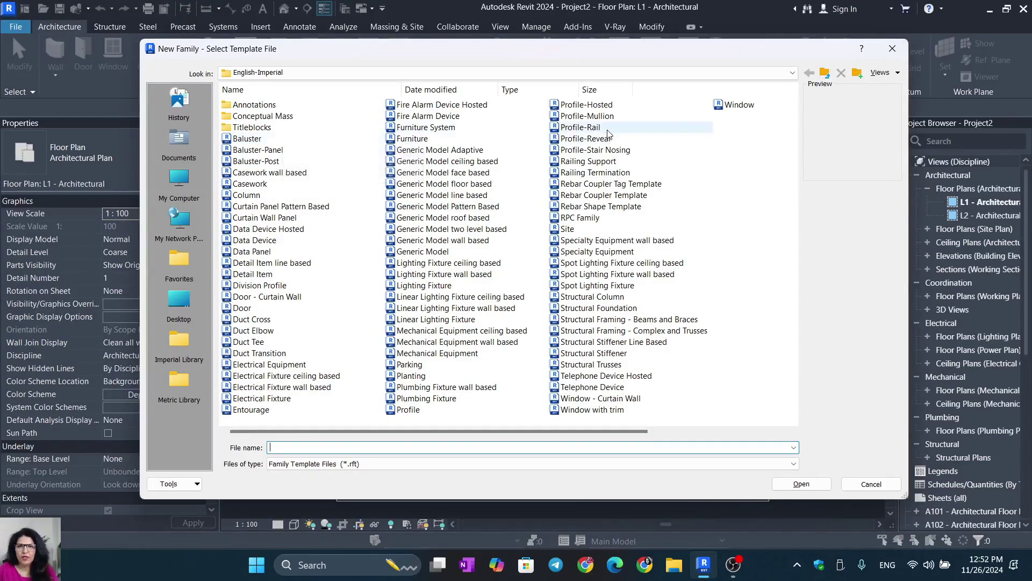
left_click(608, 132)
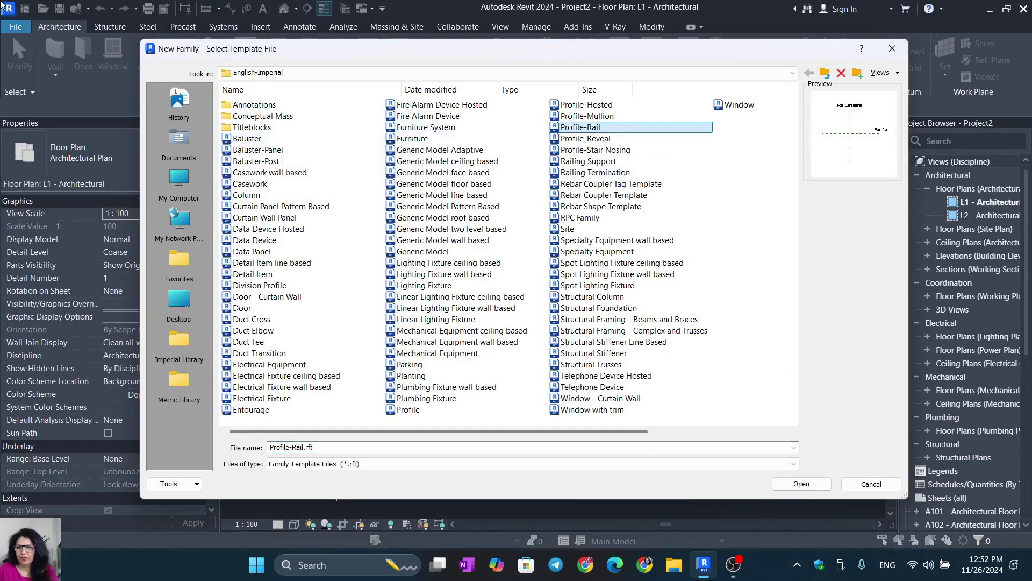
left_click(802, 484)
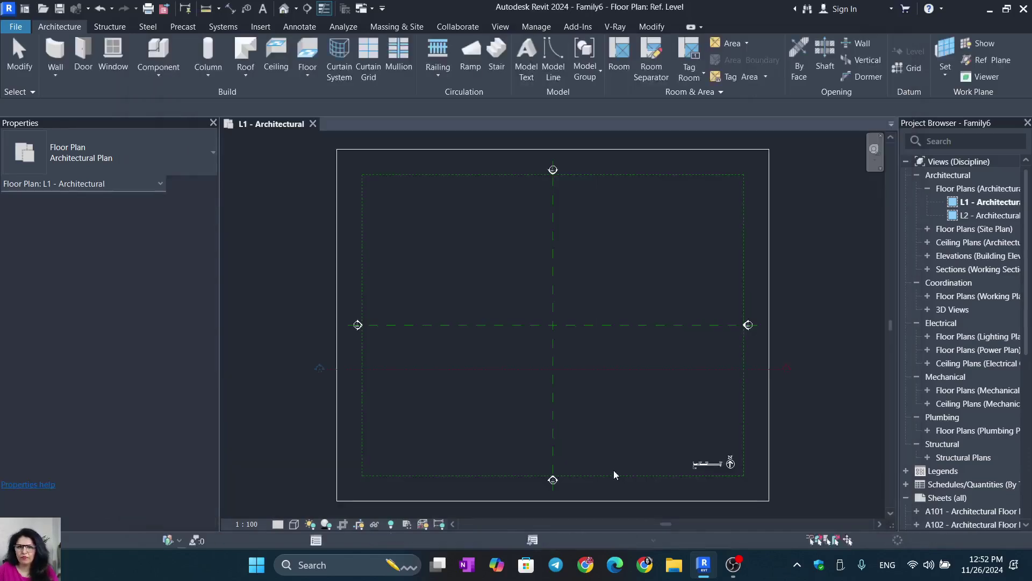
Set the family's length units to meters with 2 decimal places and the m unit symbol.
key("u")
key("n")
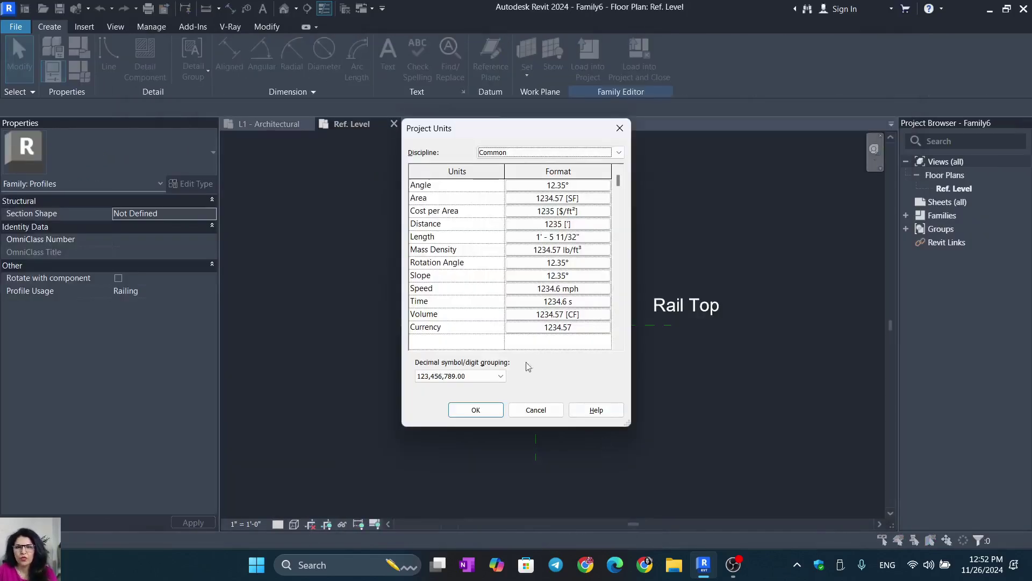
left_click(592, 237)
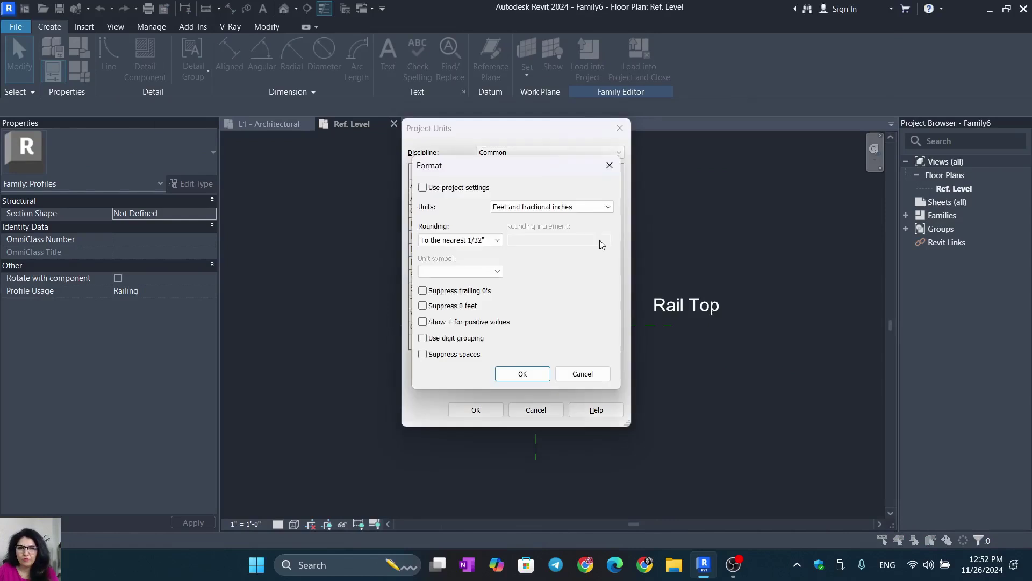
left_click(597, 206)
left_click(535, 253)
left_click(473, 240)
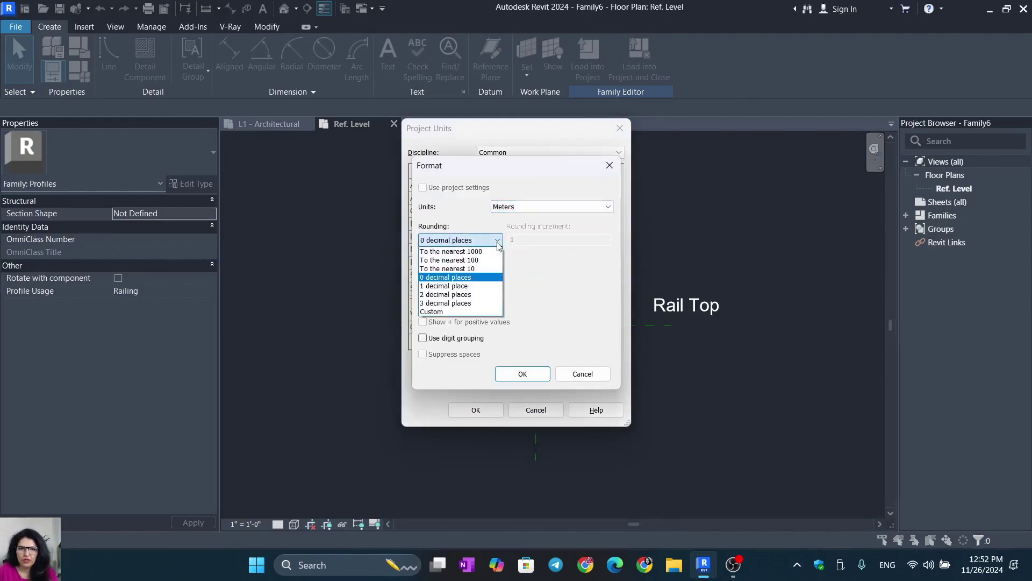
left_click(470, 297)
left_click(498, 271)
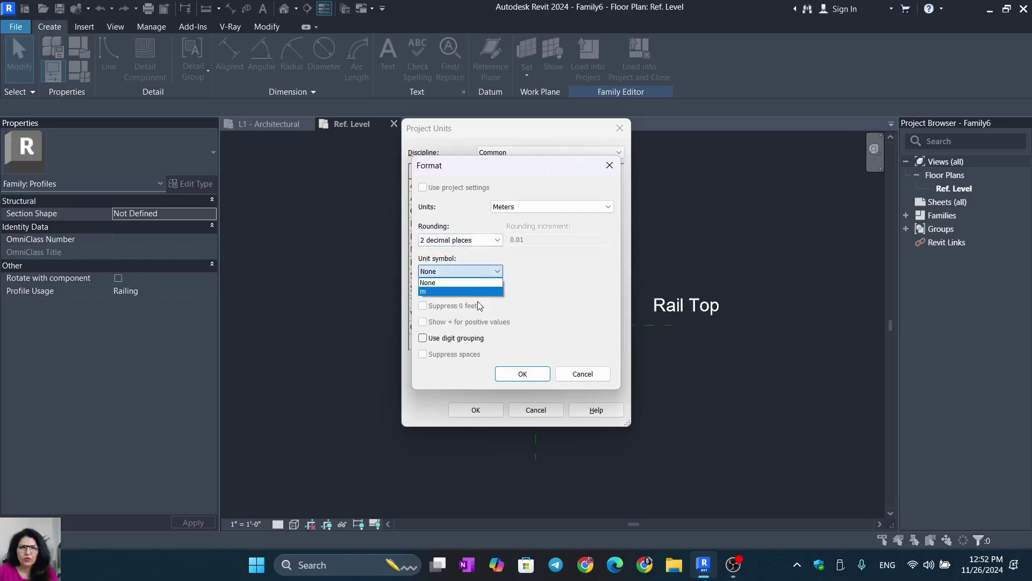
left_click(474, 291)
left_click(523, 374)
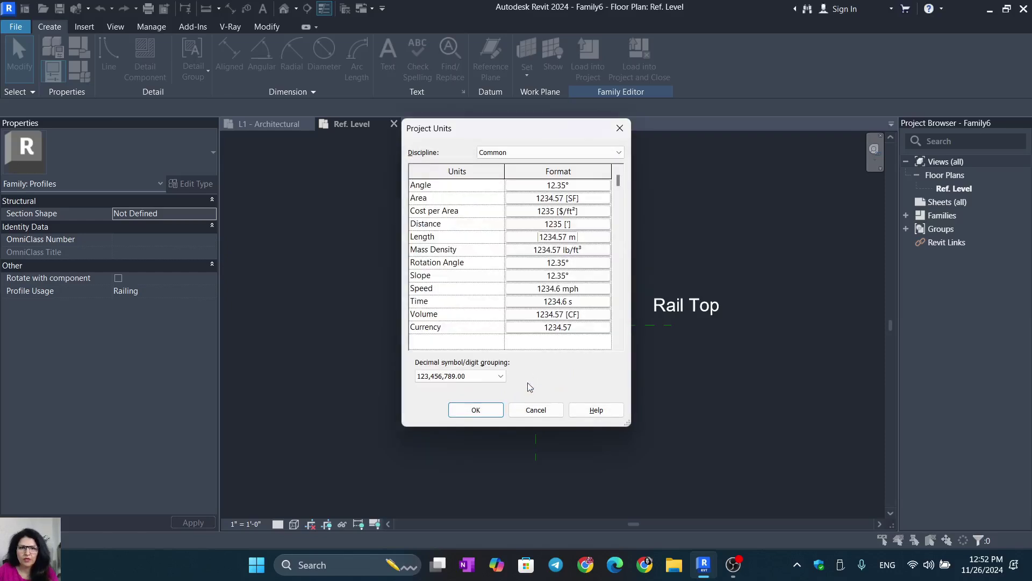
left_click(476, 410)
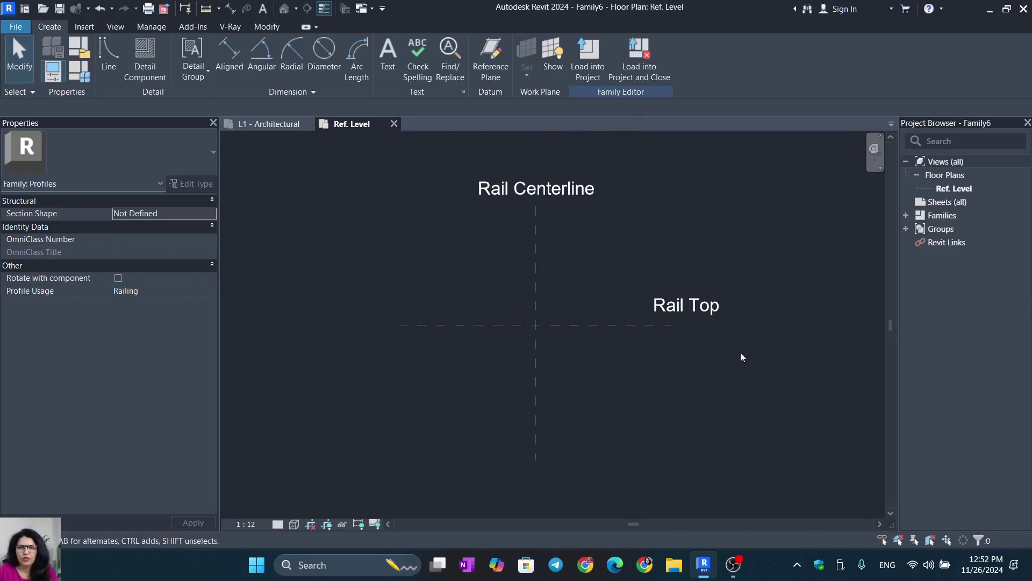
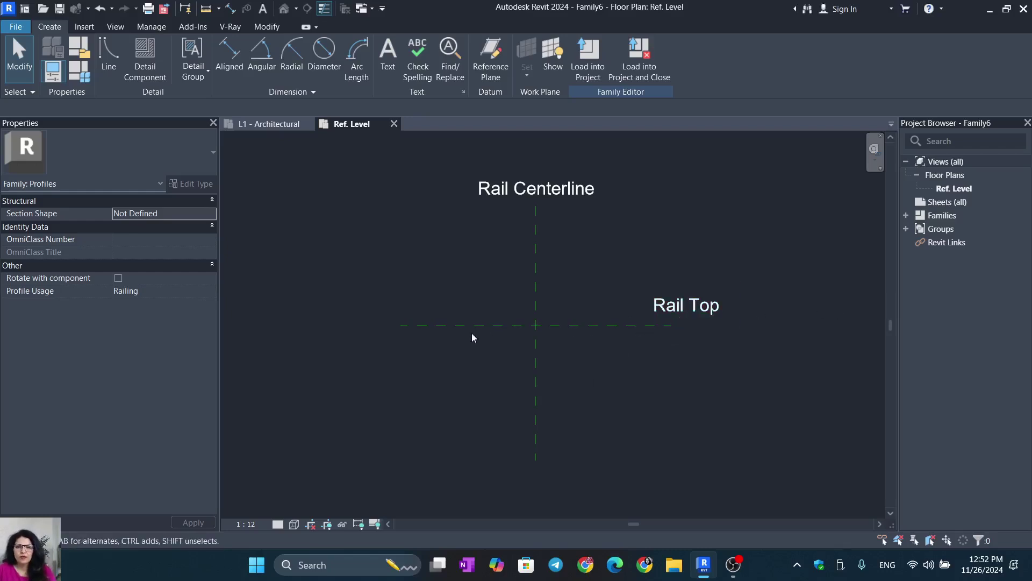
Draw a rectangle about 0.22 m by 0.08 m hanging below the Rail Top line across the Rail Centerline.
left_click(103, 52)
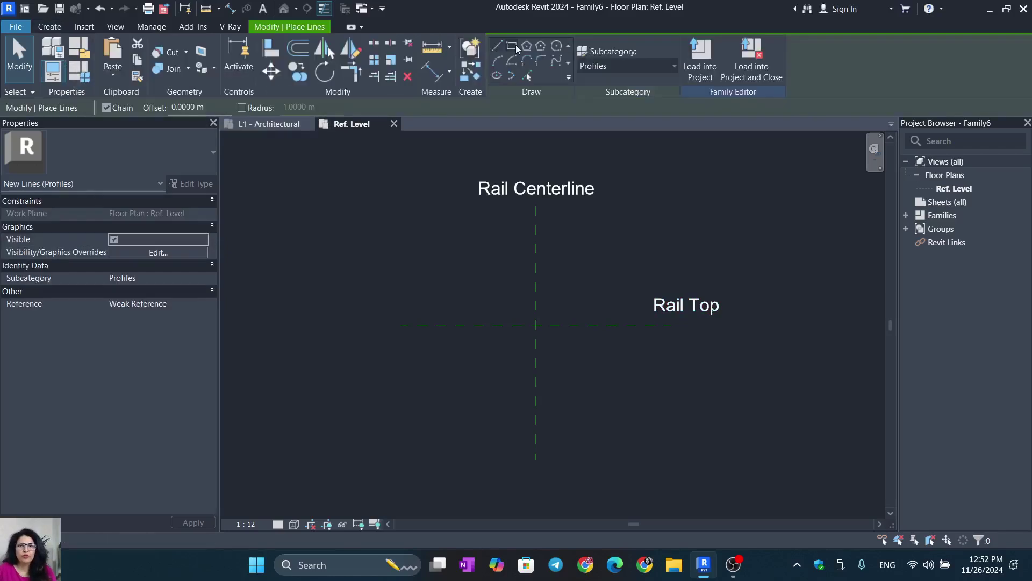
left_click(479, 324)
left_click(579, 361)
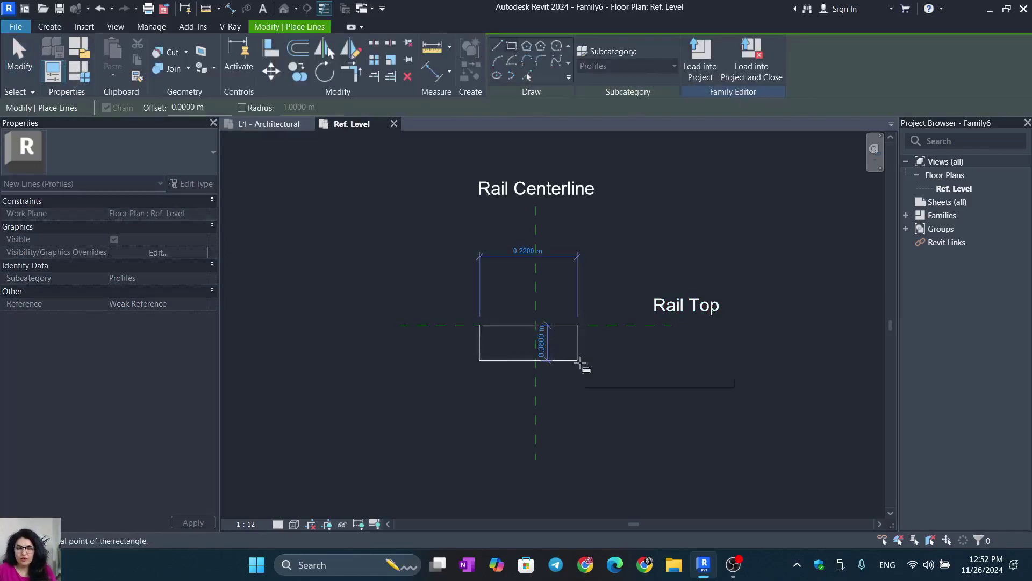
key("Escape")
key("Escape")
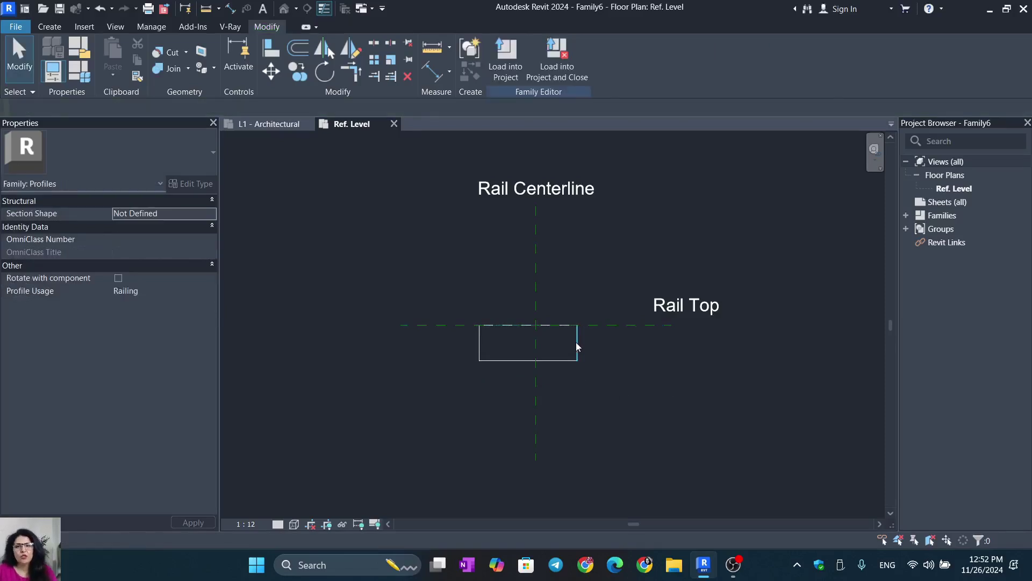
Position the rectangle's right edge 0.08 m from the Rail Centerline.
left_click(570, 359)
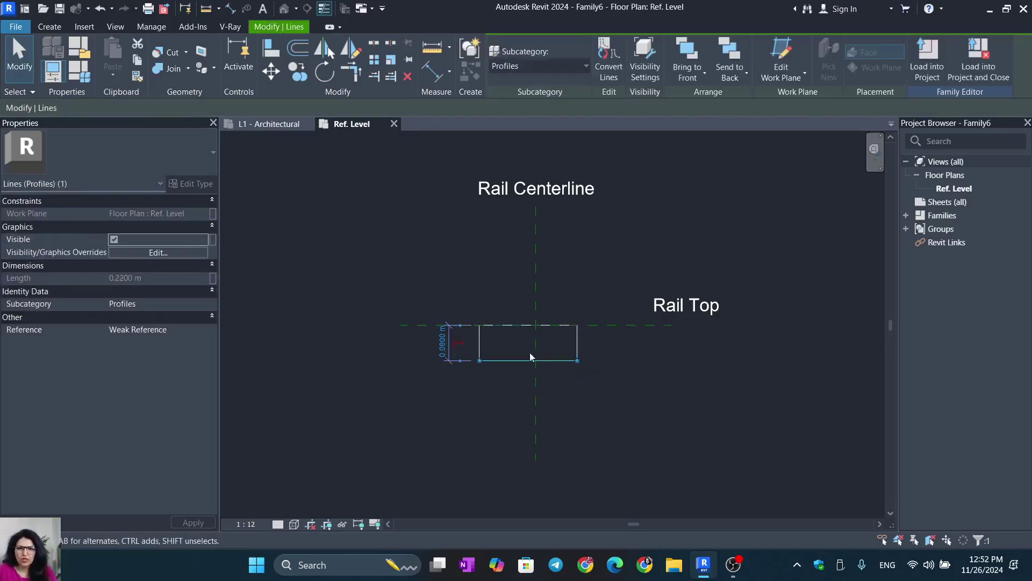
left_click(576, 342)
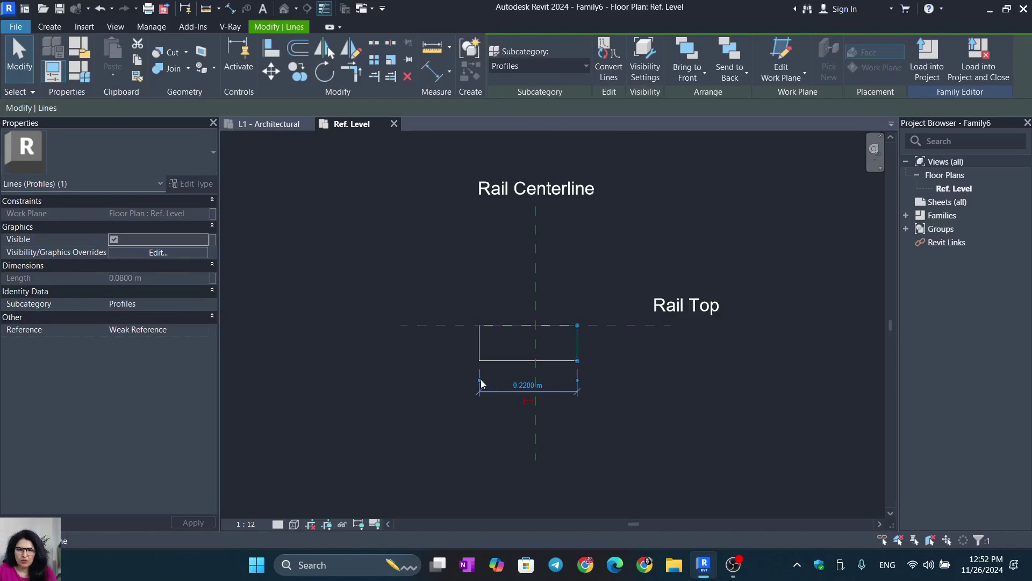
left_click_drag(480, 385, 536, 387)
left_click(557, 385)
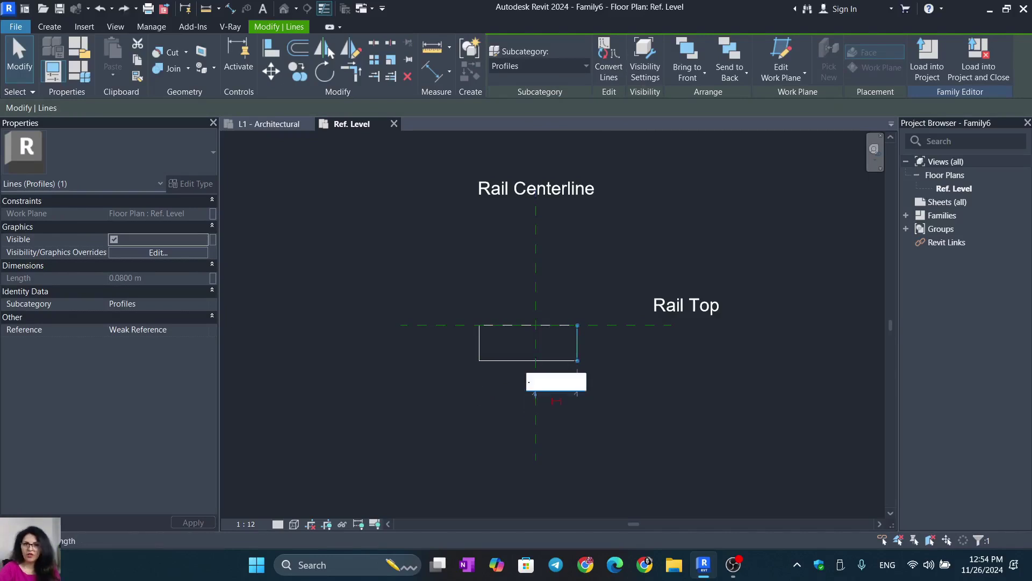
type("08")
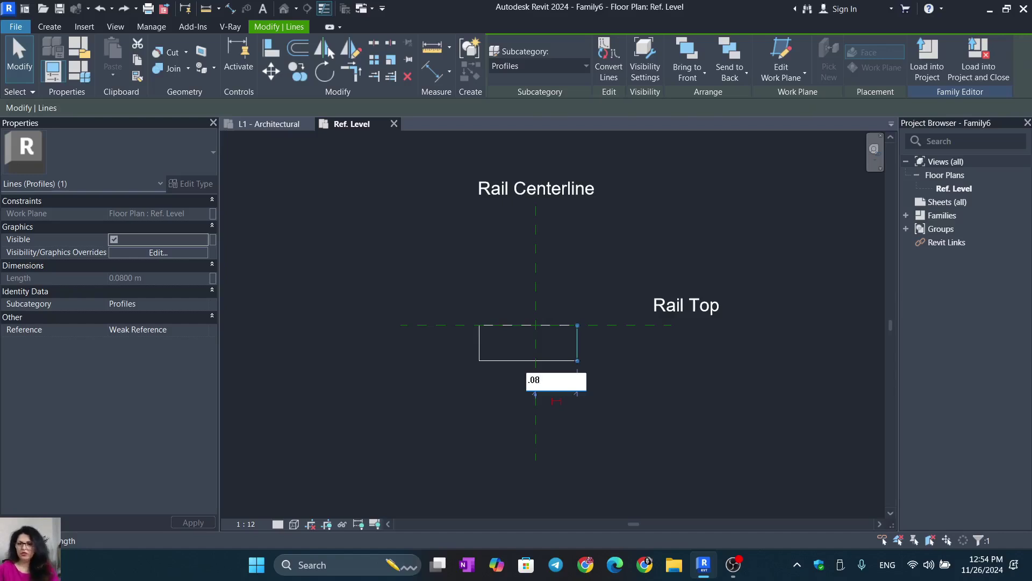
key("Return")
Set the rectangle's overall width to 0.16 m by moving its left edge.
left_click(479, 350)
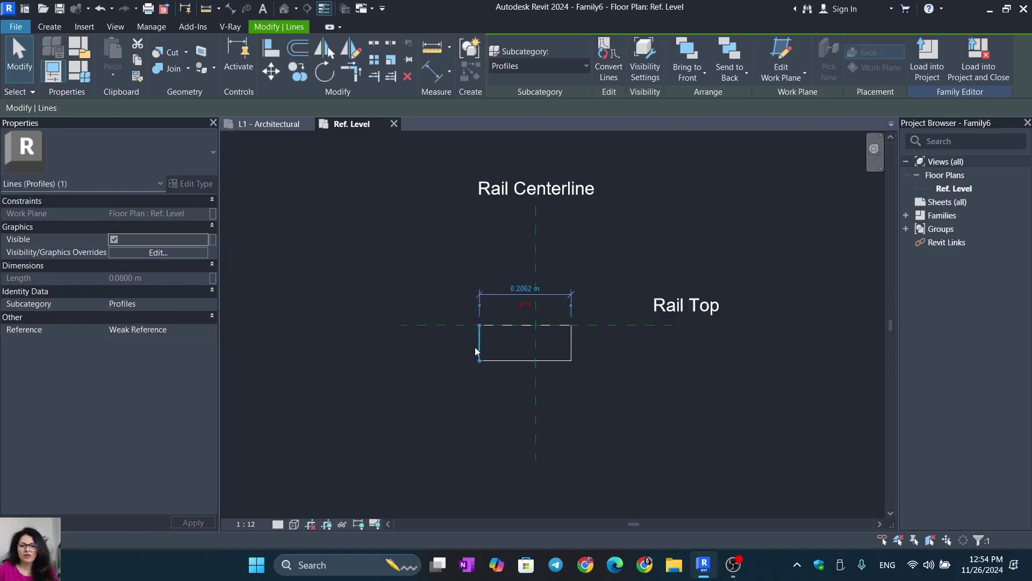
left_click(534, 284)
type(".1")
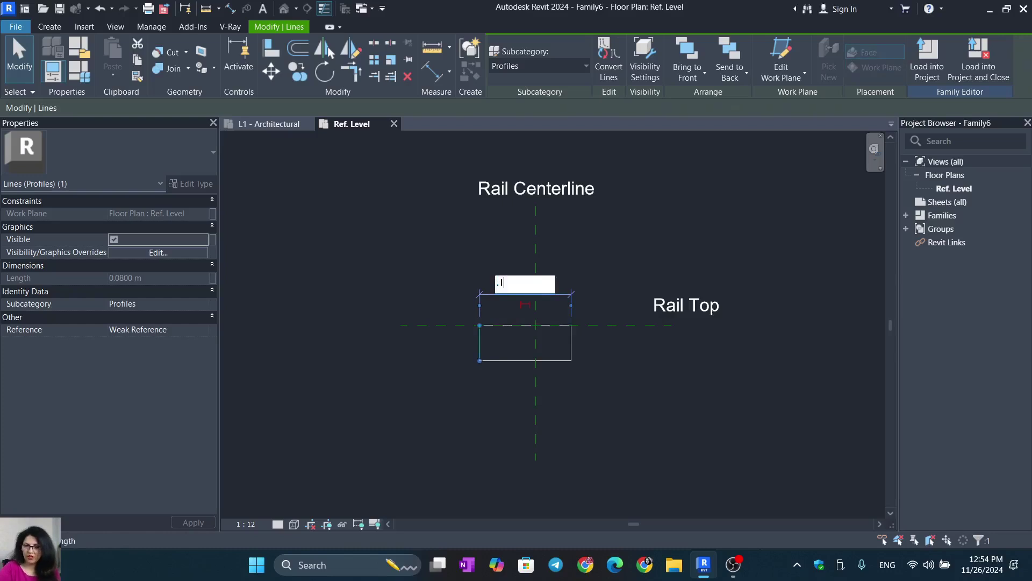
type("6")
key("Return")
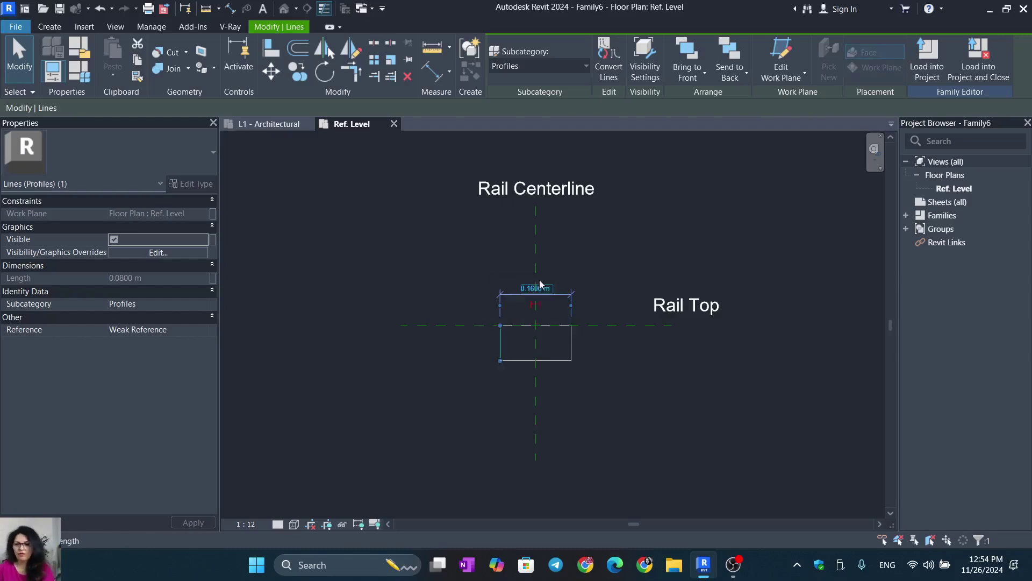
left_click(634, 473)
Check the rectangle's width and height dimensions.
scroll(521, 333, "up", 3)
left_click(465, 337)
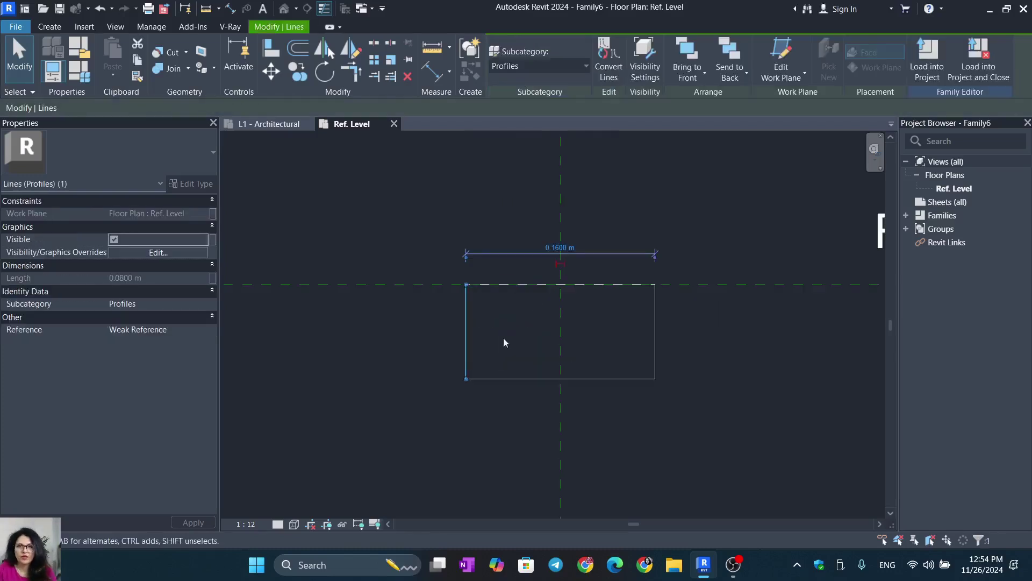
left_click(678, 332)
left_click(634, 381)
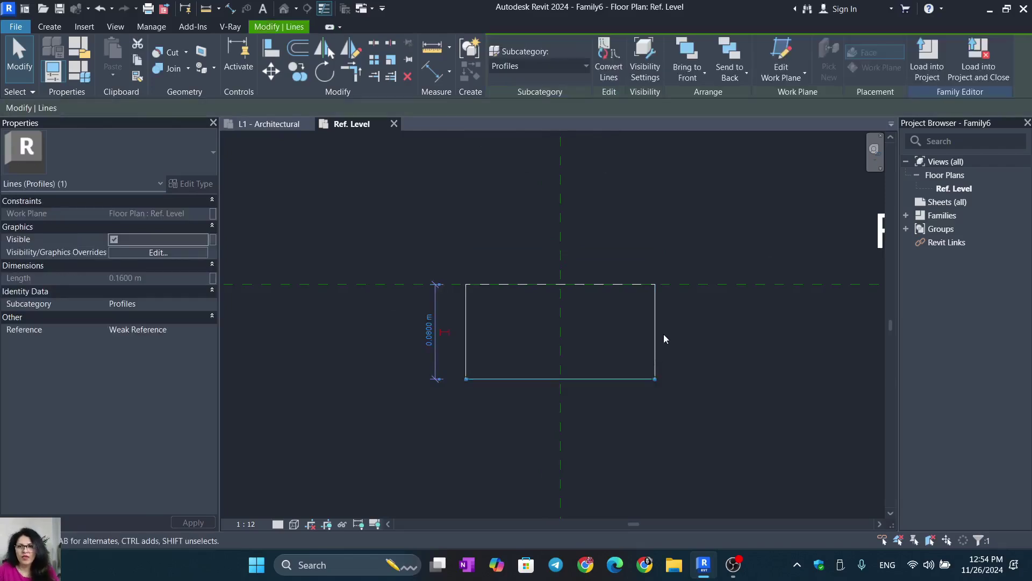
Set the rectangle's height below the Rail Top line to 0.06 m by moving its bottom edge.
left_click(428, 339)
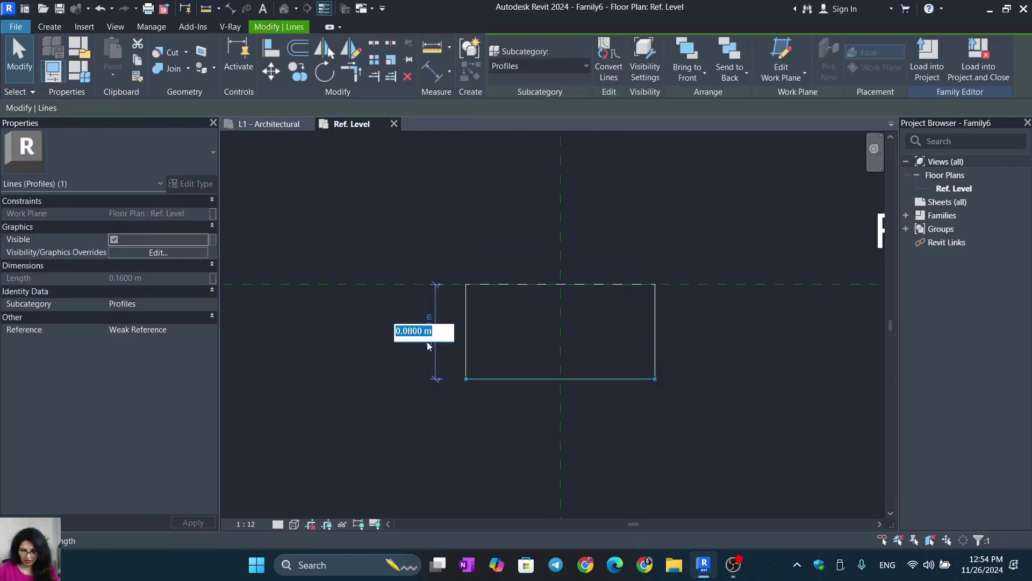
type(".")
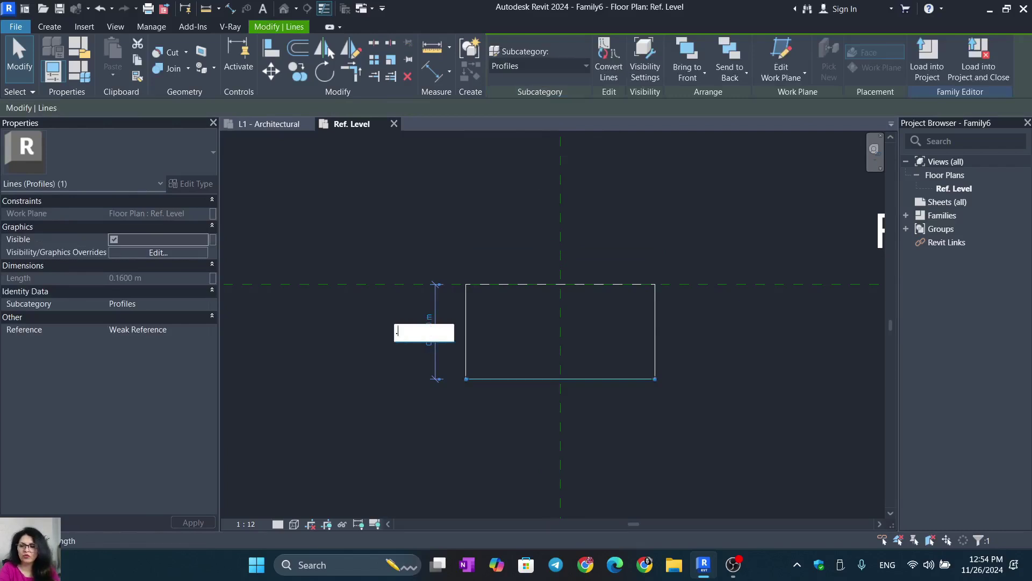
type("06")
key("Return")
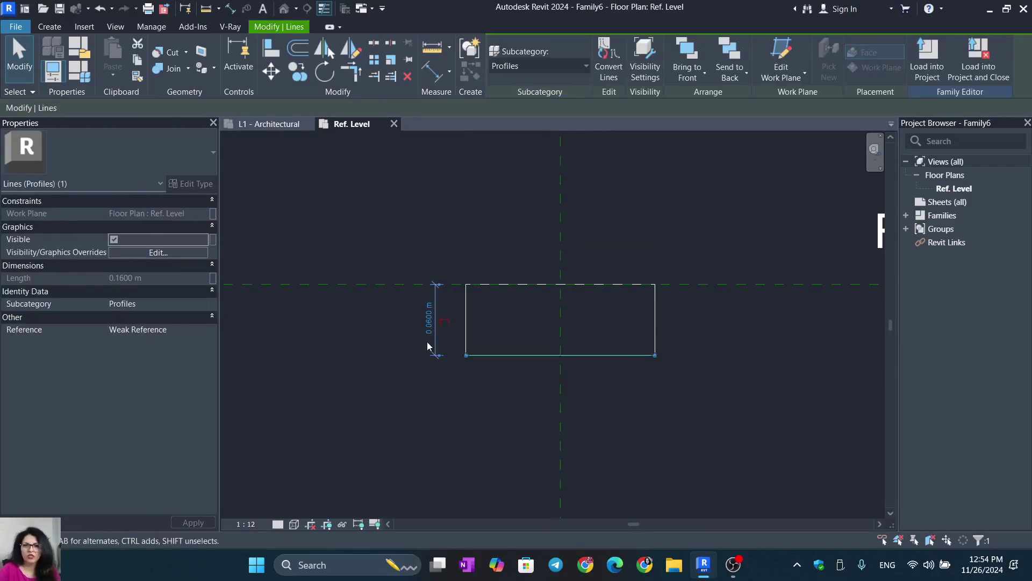
Draw a start-end-radius arc with a 0.02 m radius across the rectangle's upper-left corner.
scroll(512, 272, "up", 2)
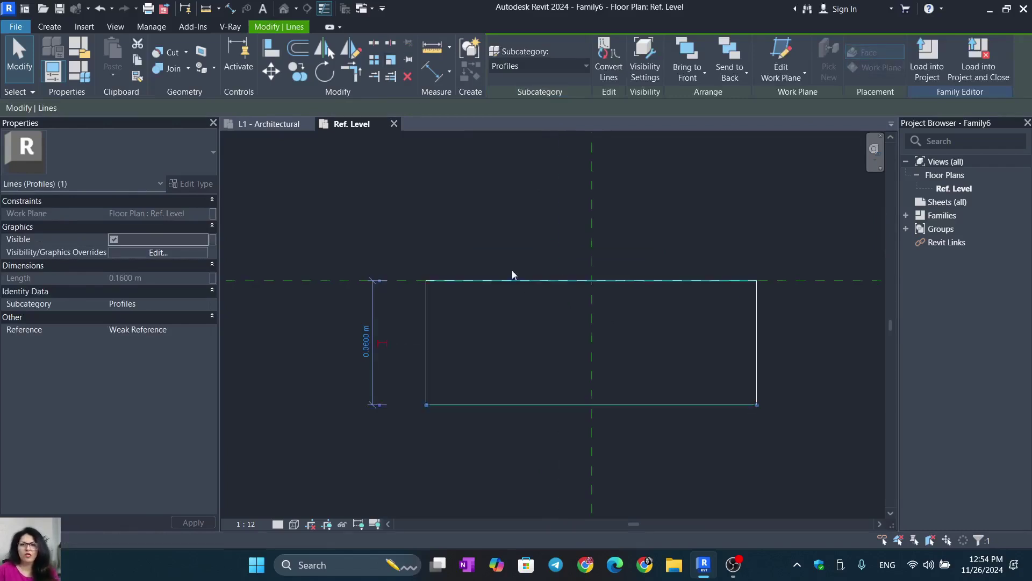
left_click(50, 27)
left_click(97, 57)
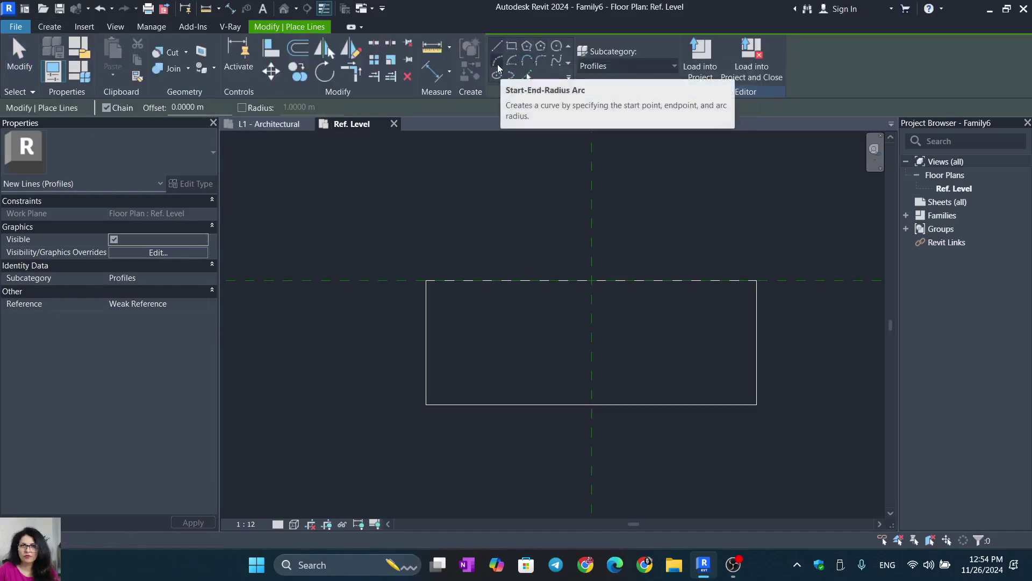
left_click(498, 62)
left_click(427, 311)
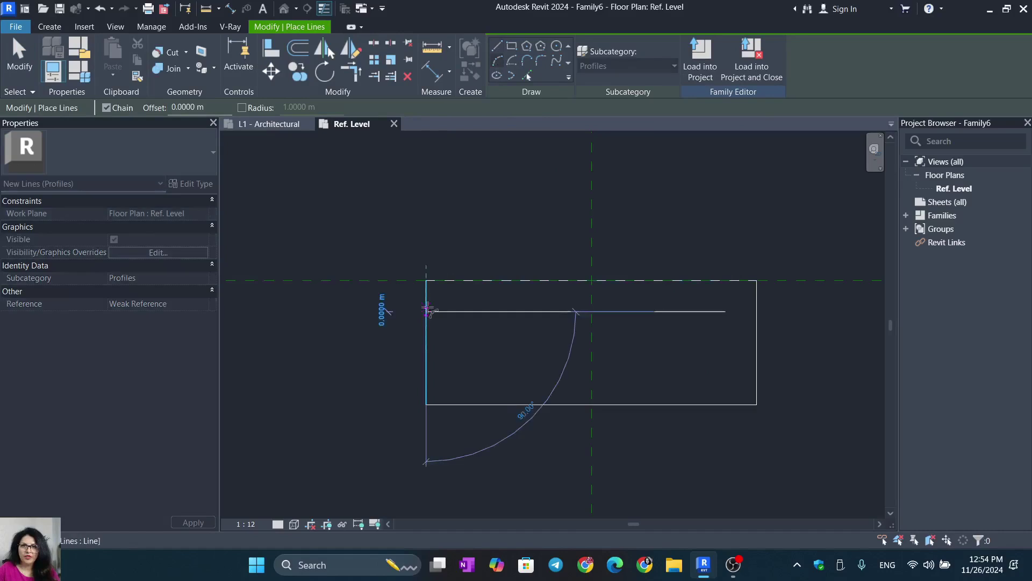
left_click(454, 291)
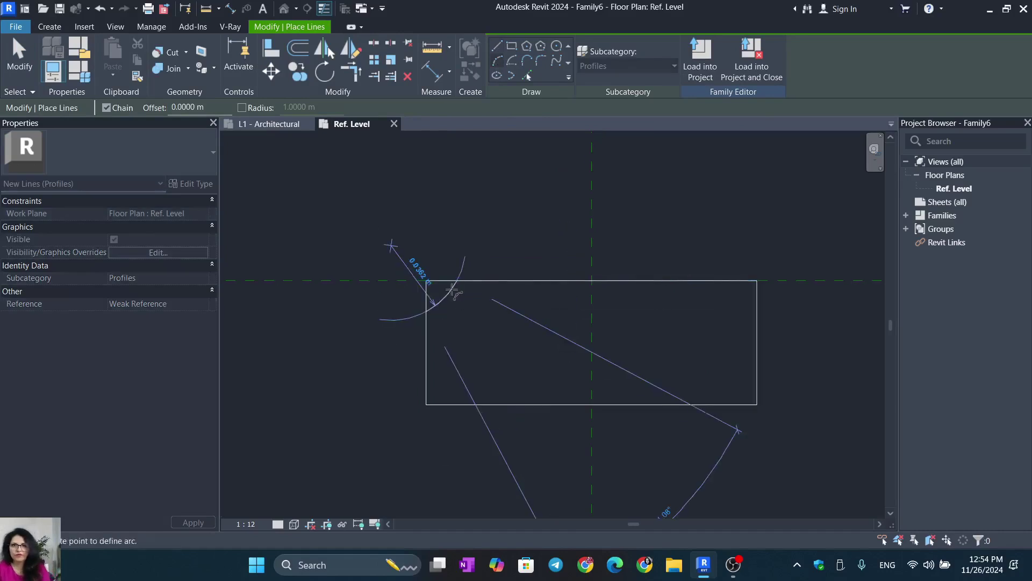
type(".0")
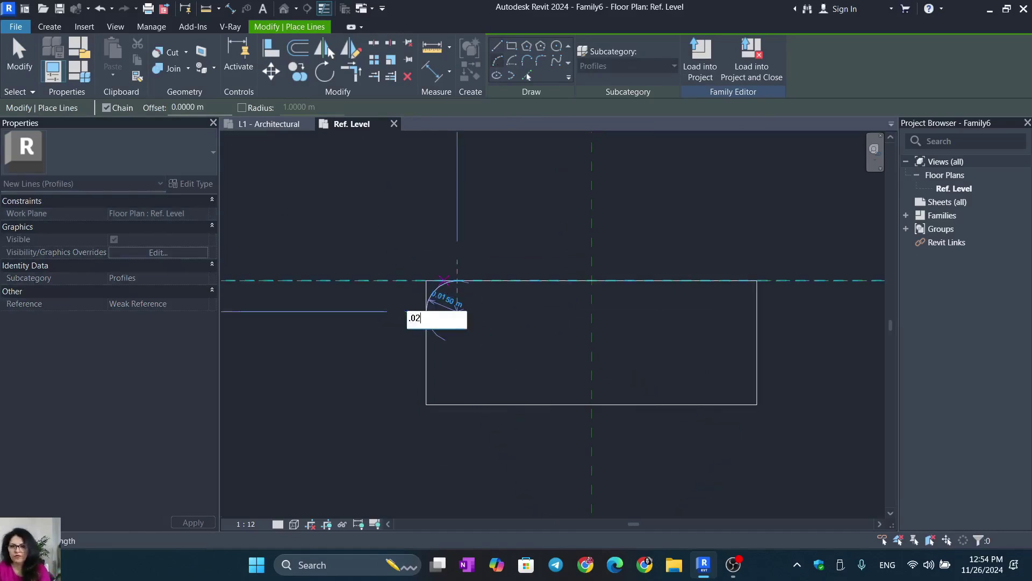
type("2")
key("Return")
Draw a matching arc with a 0.02 m radius across the rectangle's upper-right corner and finish drawing.
left_click(715, 280)
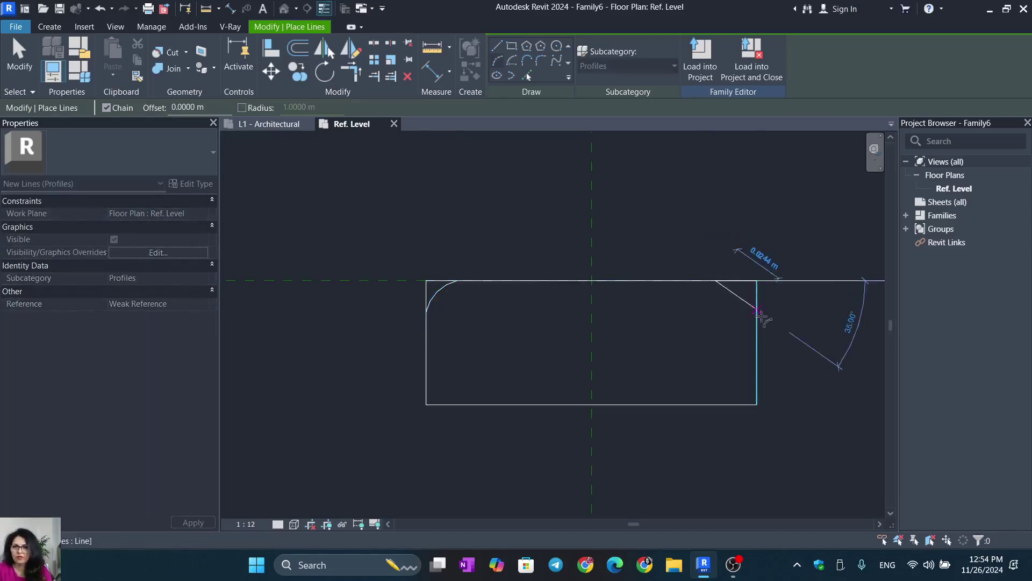
left_click(758, 311)
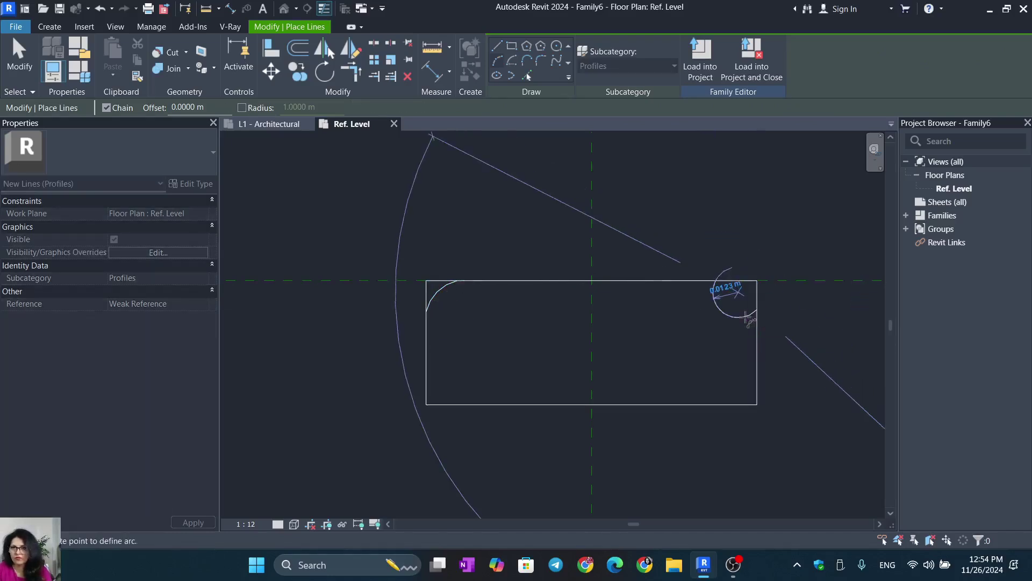
type(".0")
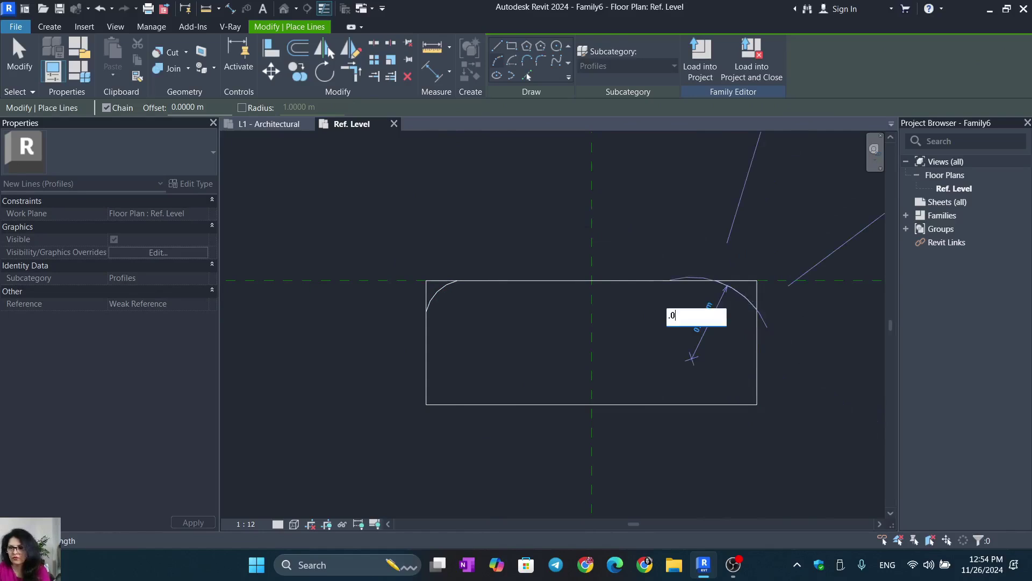
type("2")
key("Return")
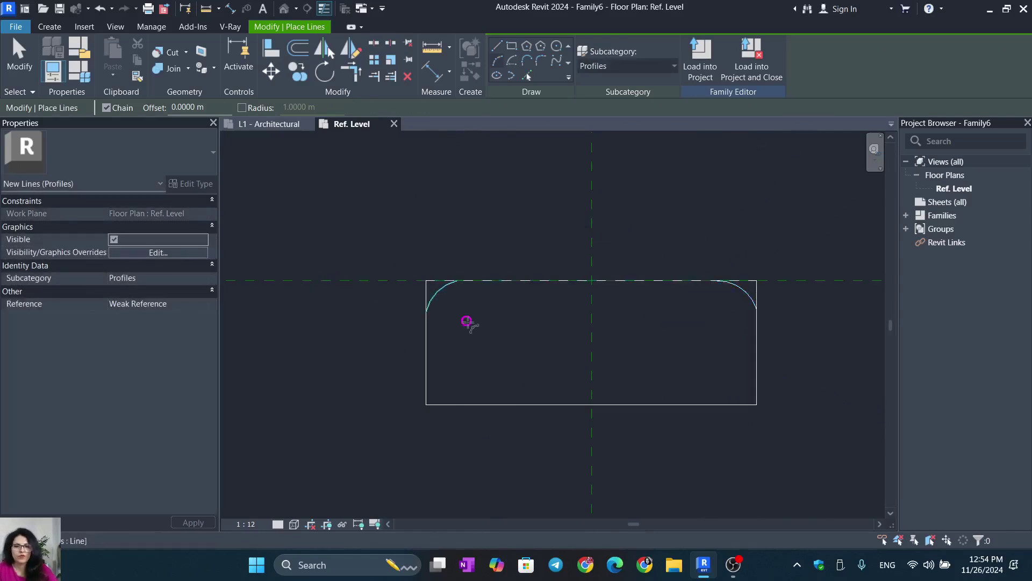
key("Escape")
key("Escape")
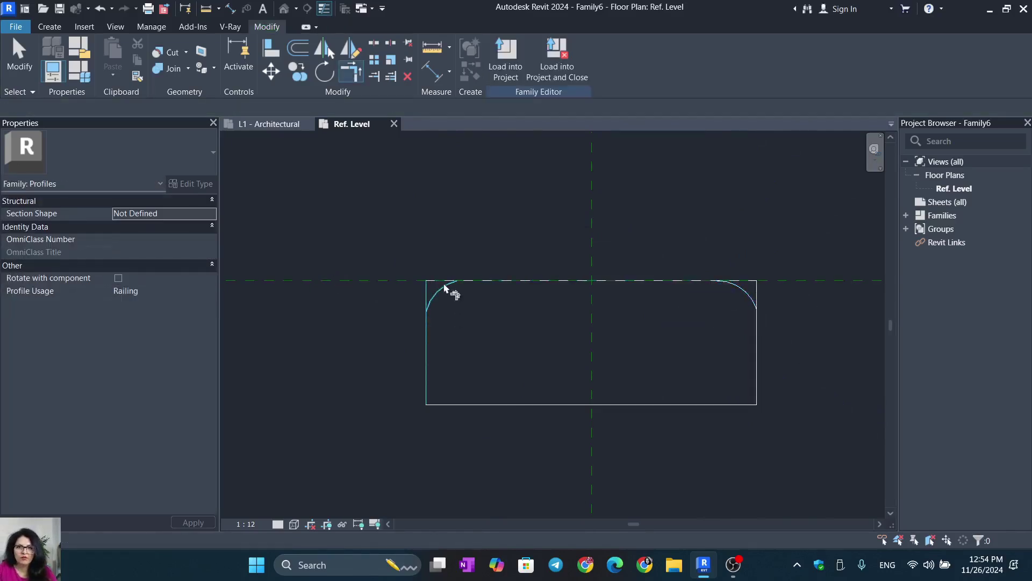
Trim the rectangle's top and side edges to both corner arcs, removing the leftover square corners.
left_click(474, 284)
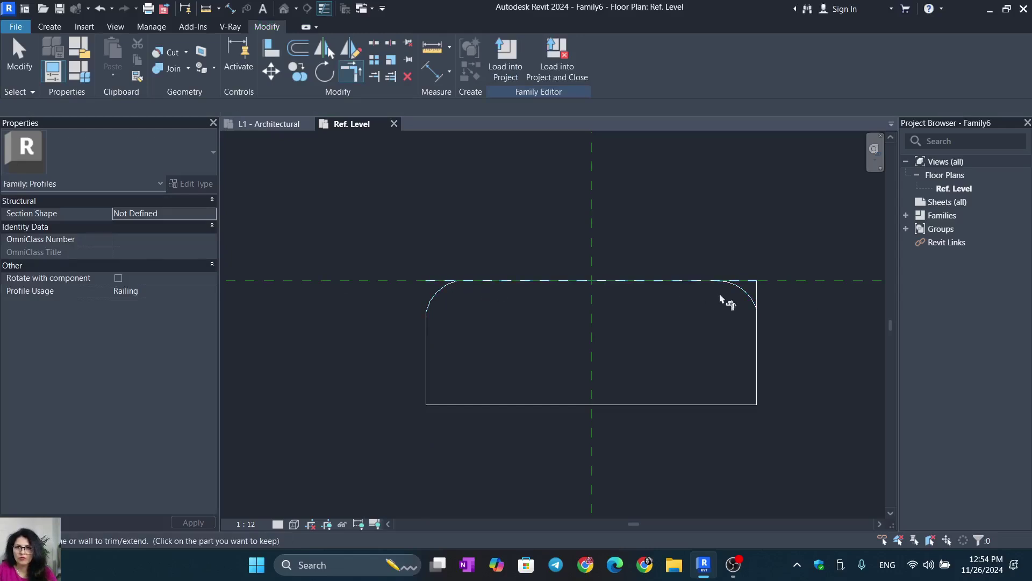
key("Escape")
key("Escape")
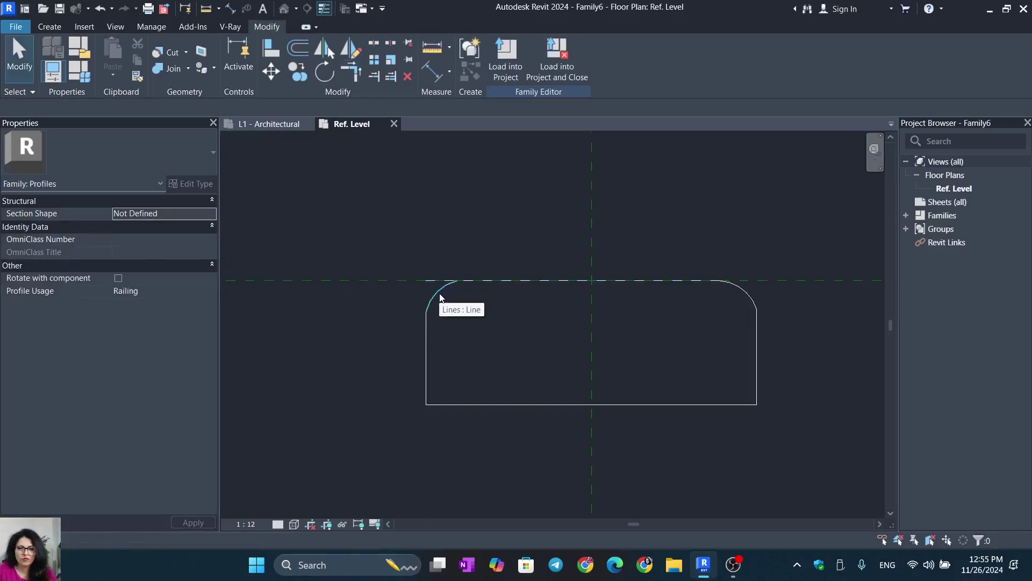
key("t")
key("r")
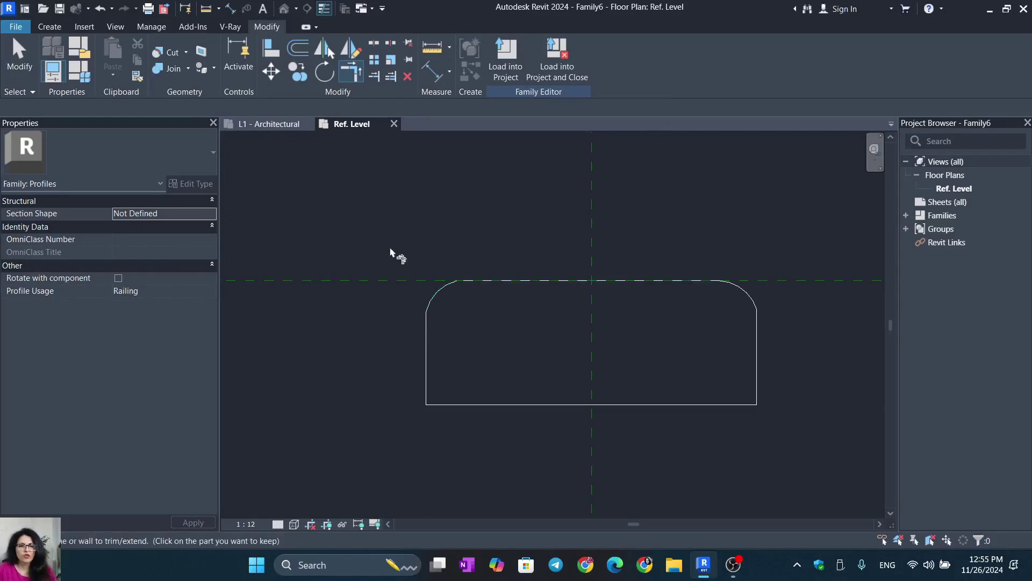
Save the profile family to the Desktop as "bottom rail", accepting the file save options.
key("ctrl+s")
type("b")
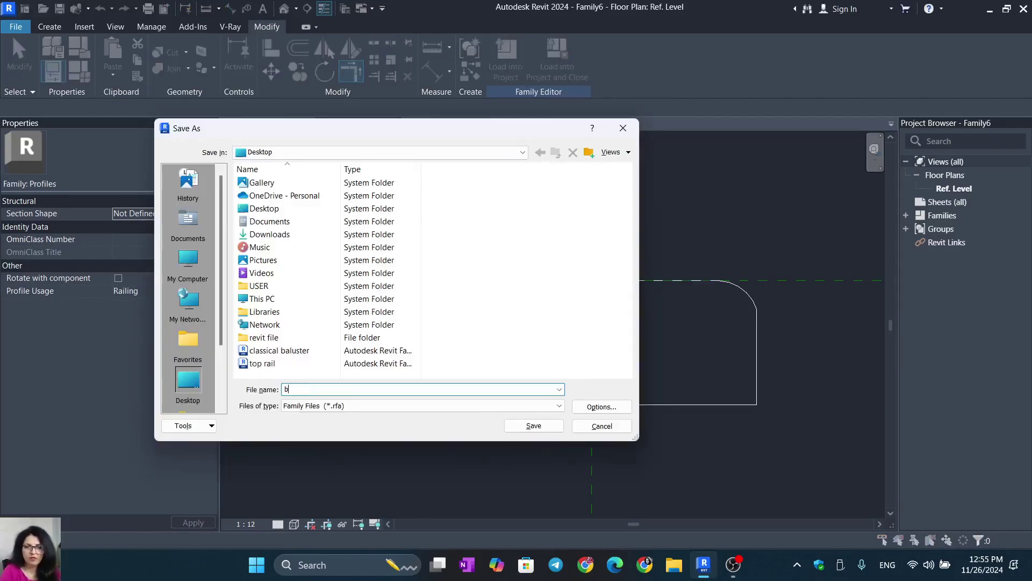
type("ottom rail")
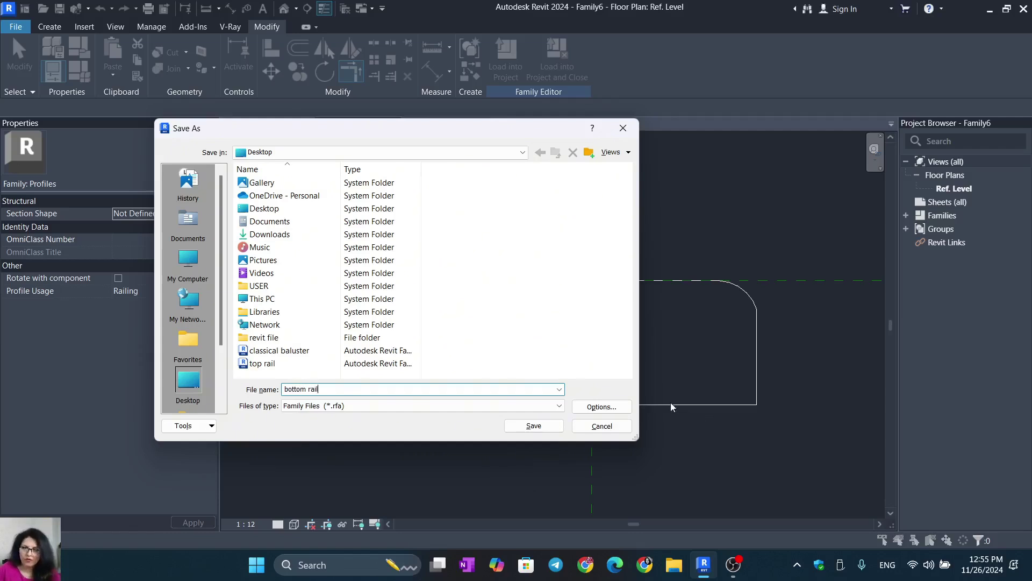
left_click(625, 408)
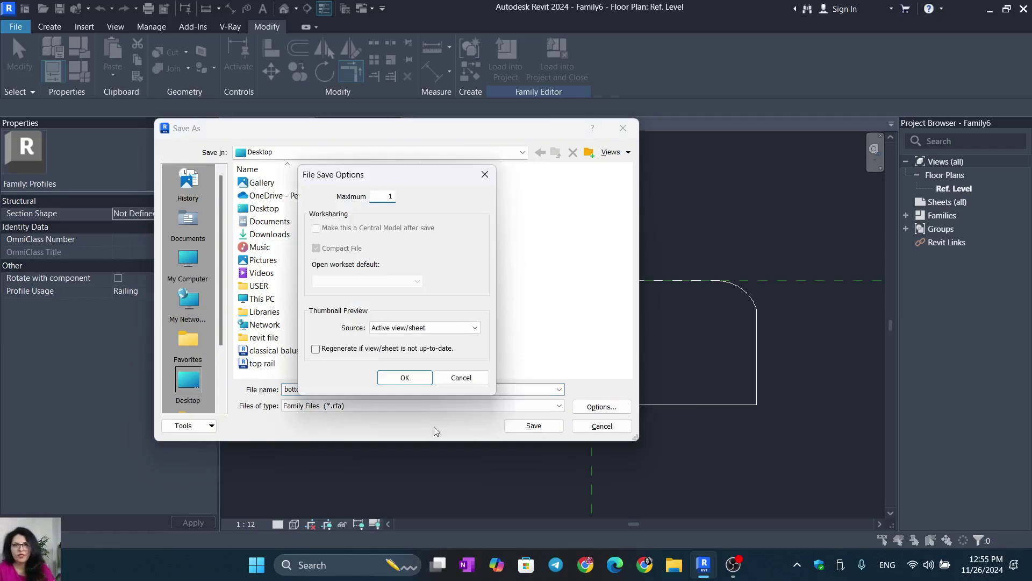
left_click(397, 379)
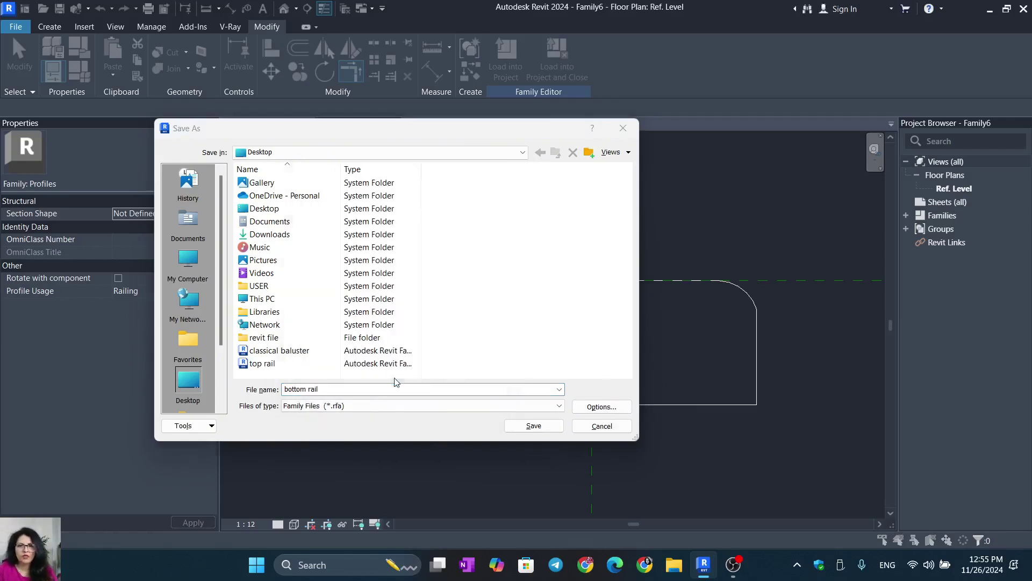
left_click(534, 425)
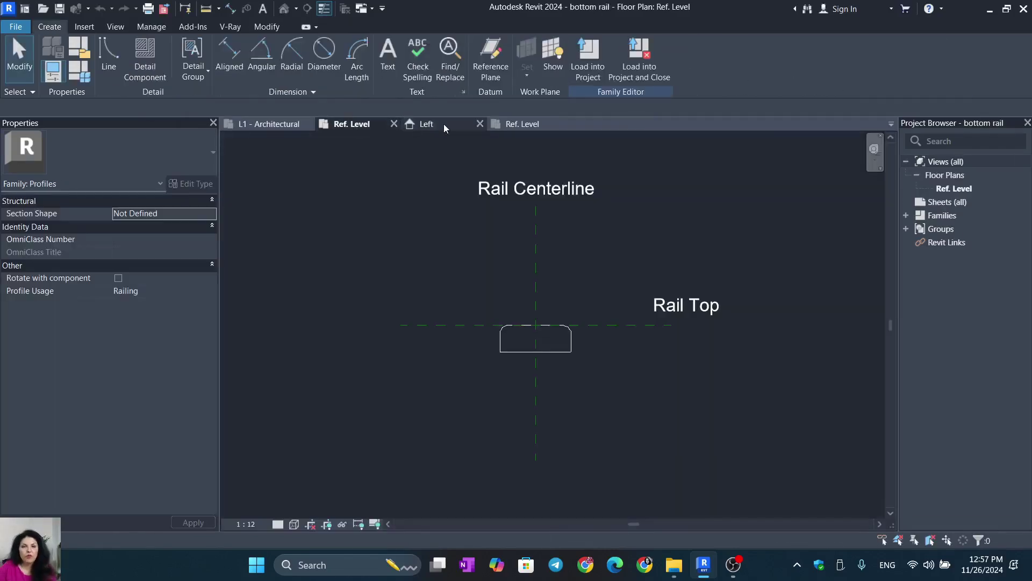
Look over the classical baluster and bottom rail families, and return to the project's L1 - Architectural floor plan.
left_click(435, 124)
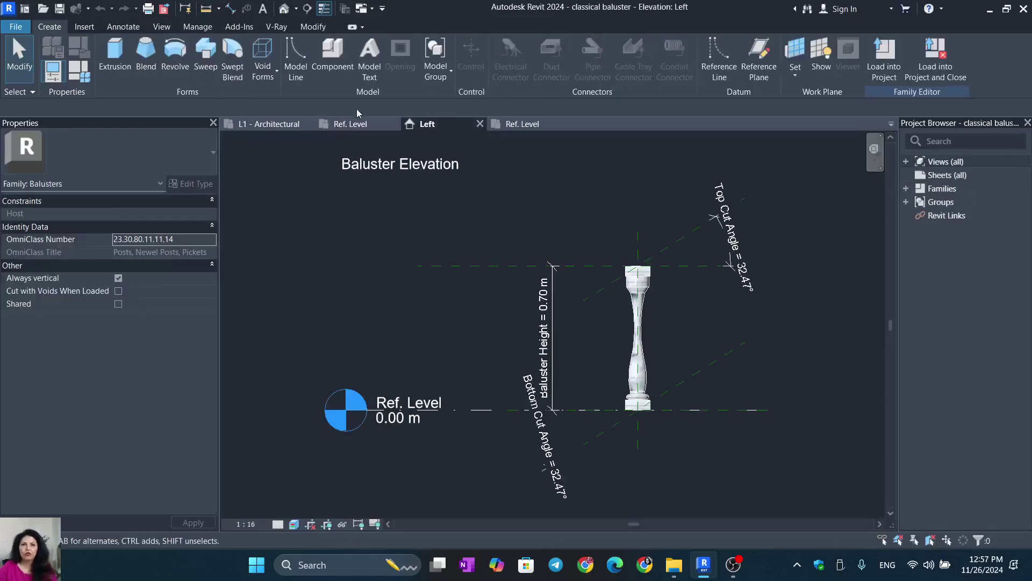
left_click(352, 125)
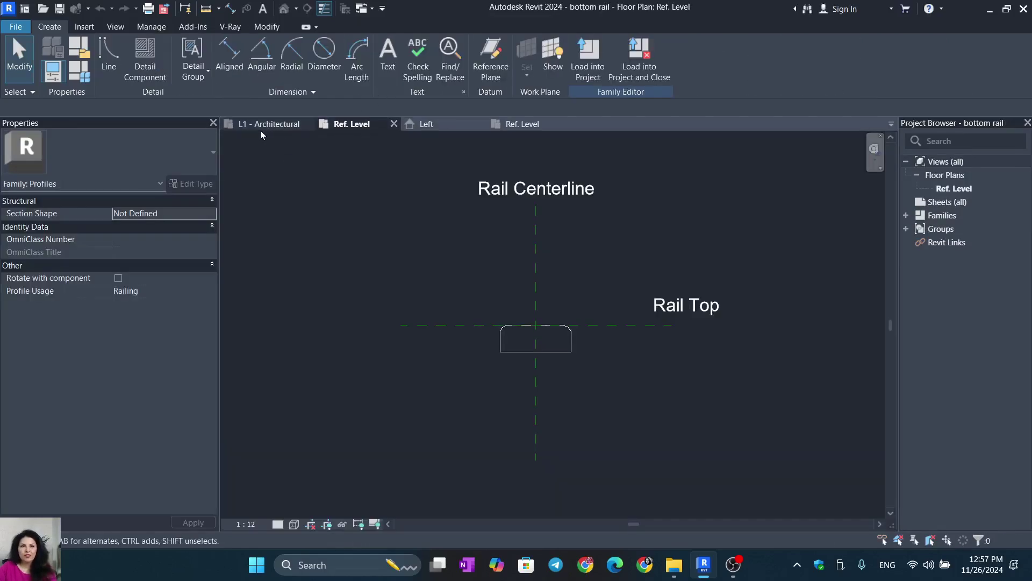
left_click(263, 125)
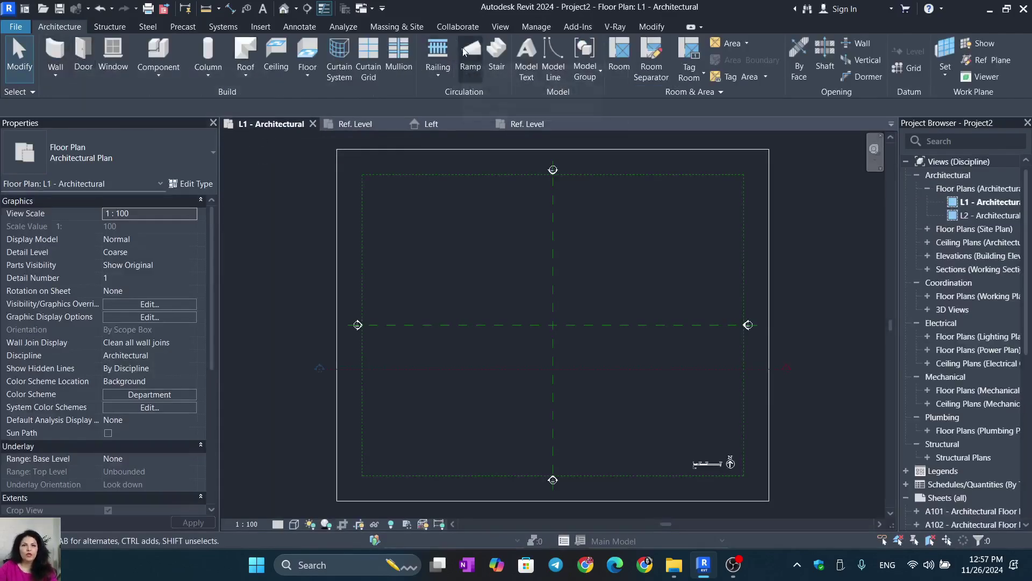
Start a railing path on L1 using the 900mm railing type.
left_click(436, 52)
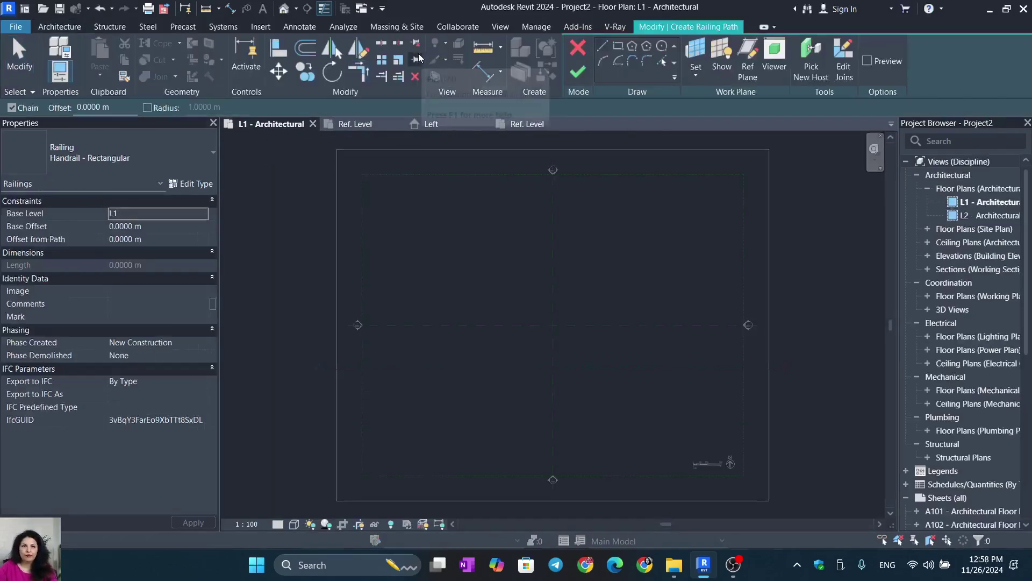
left_click(208, 153)
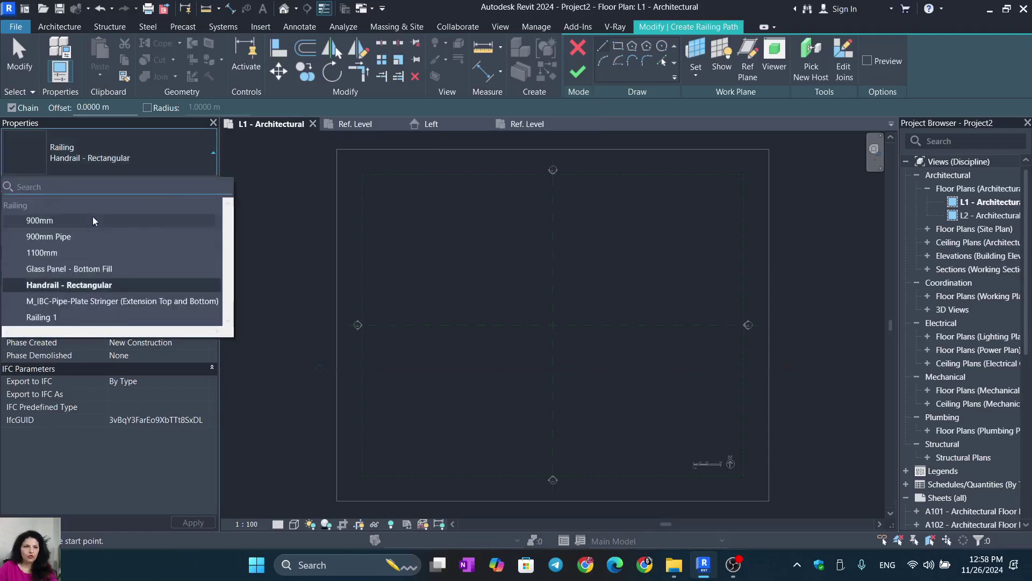
left_click(50, 221)
left_click(54, 222)
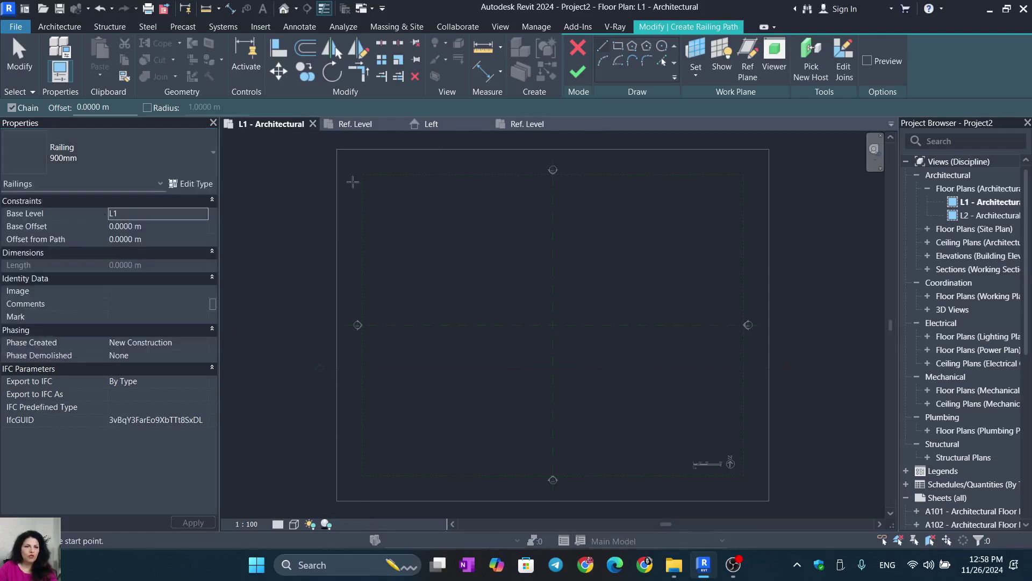
Duplicate the 900mm railing type under the name "classical railing".
left_click(192, 183)
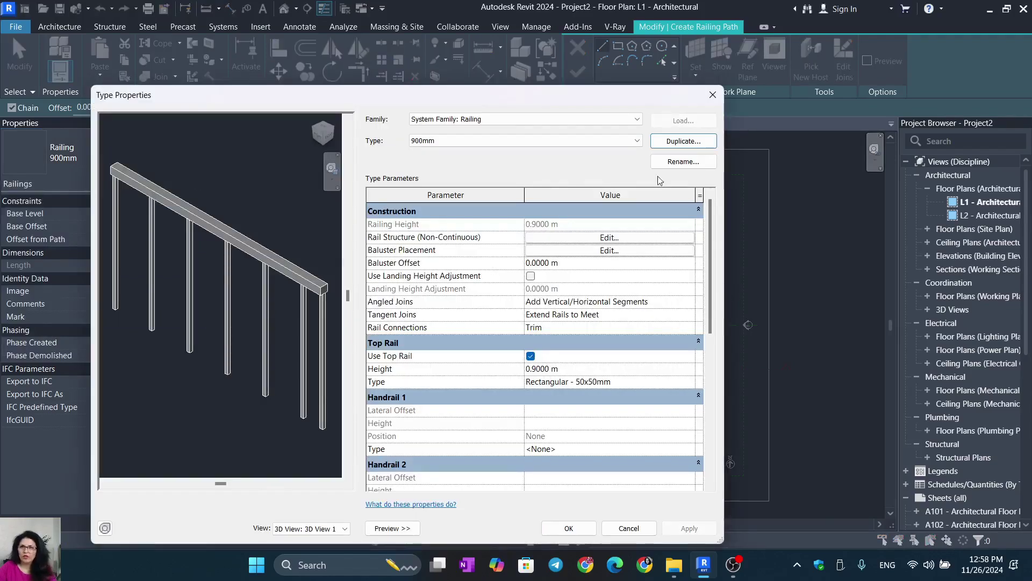
left_click(682, 141)
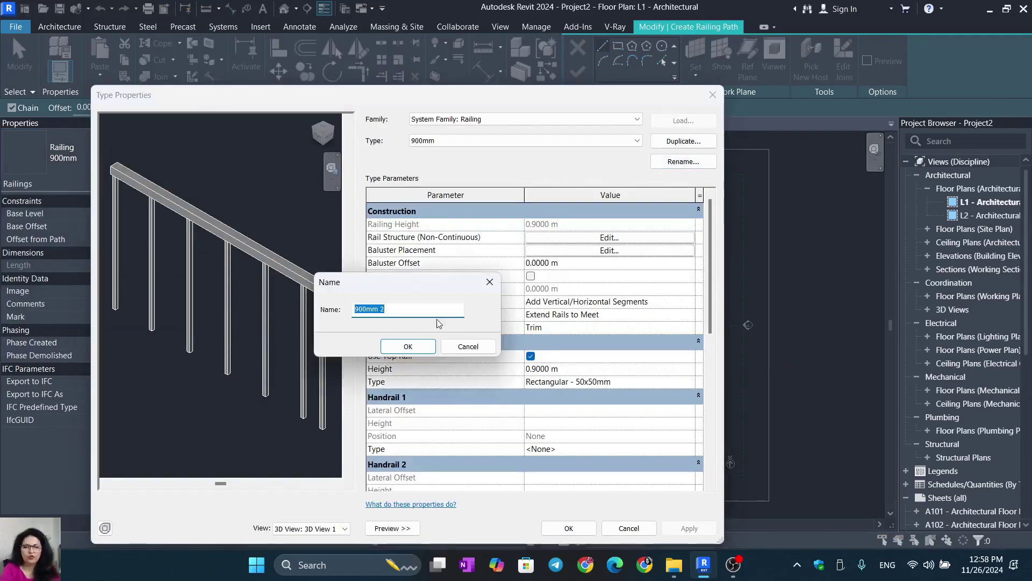
type("classi")
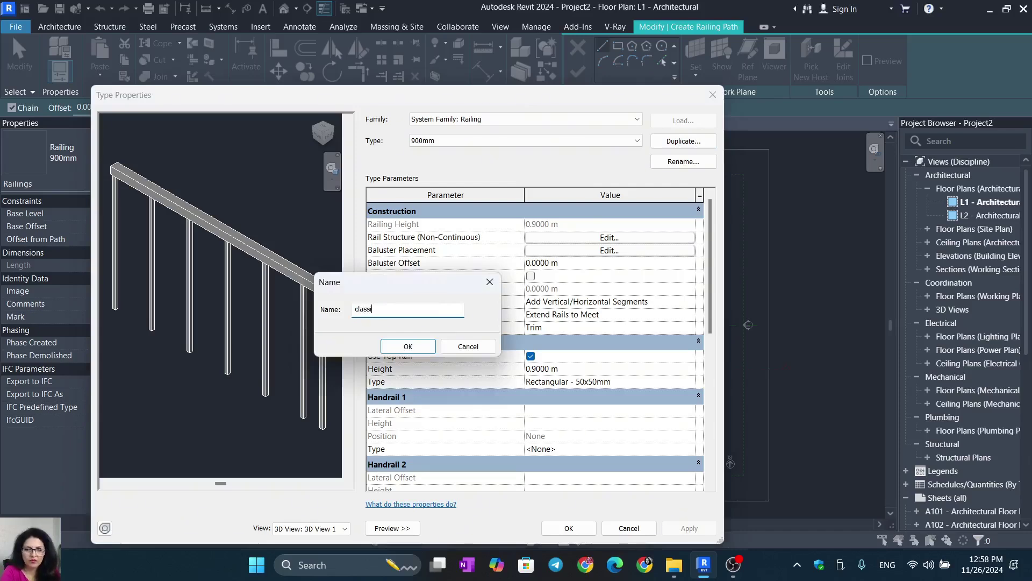
type("cal raill")
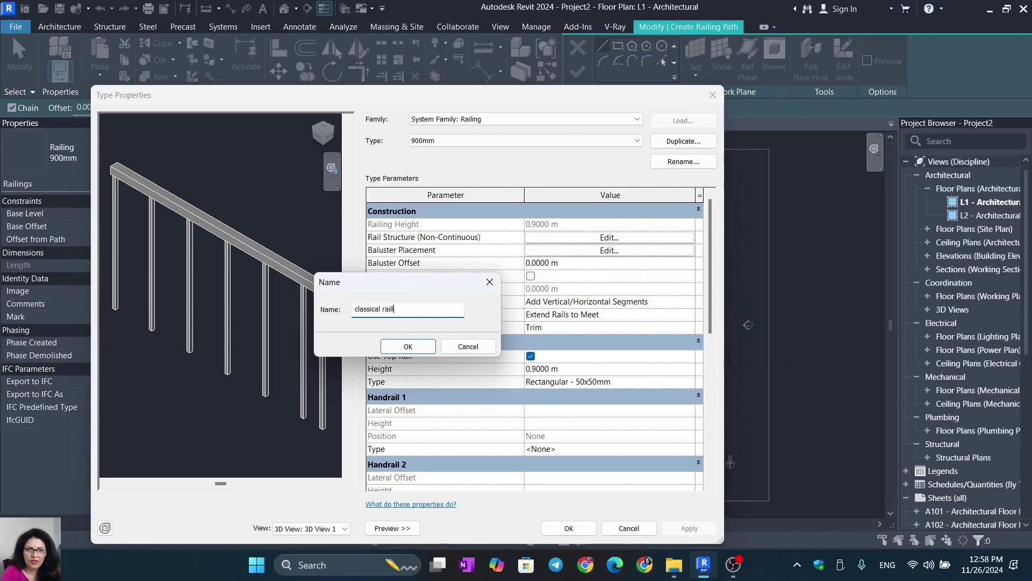
type("ing")
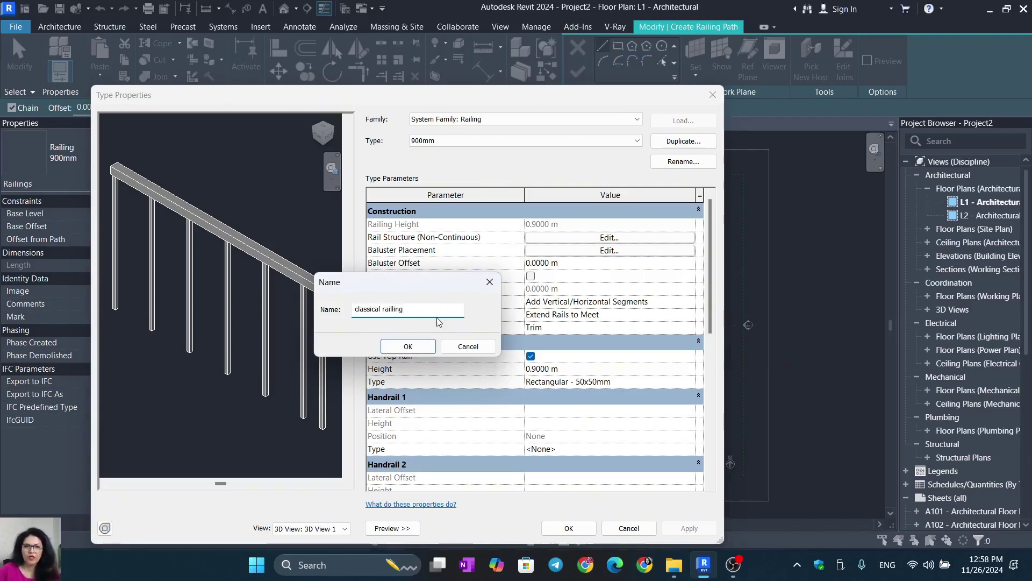
key("BackSpace")
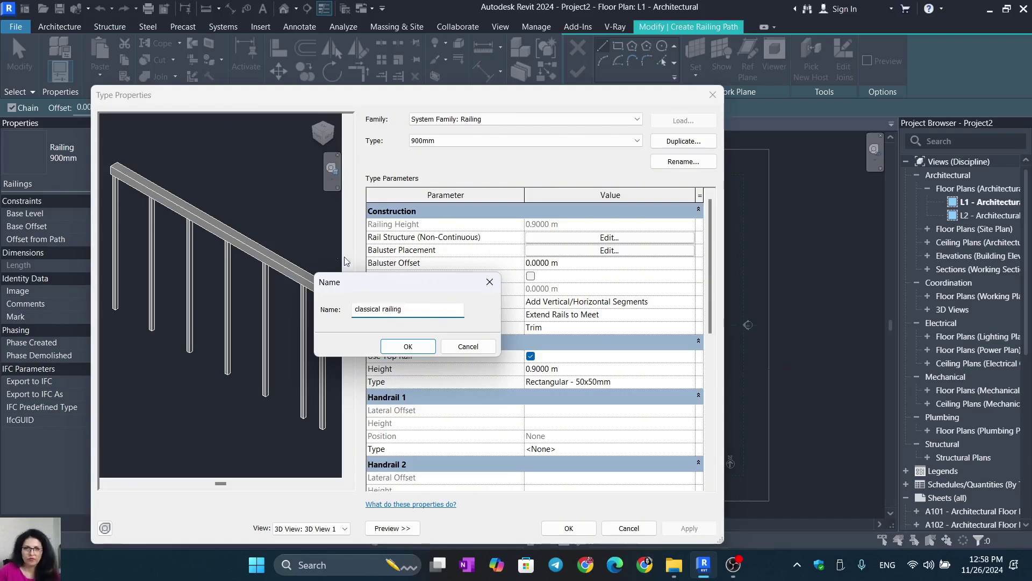
left_click(415, 347)
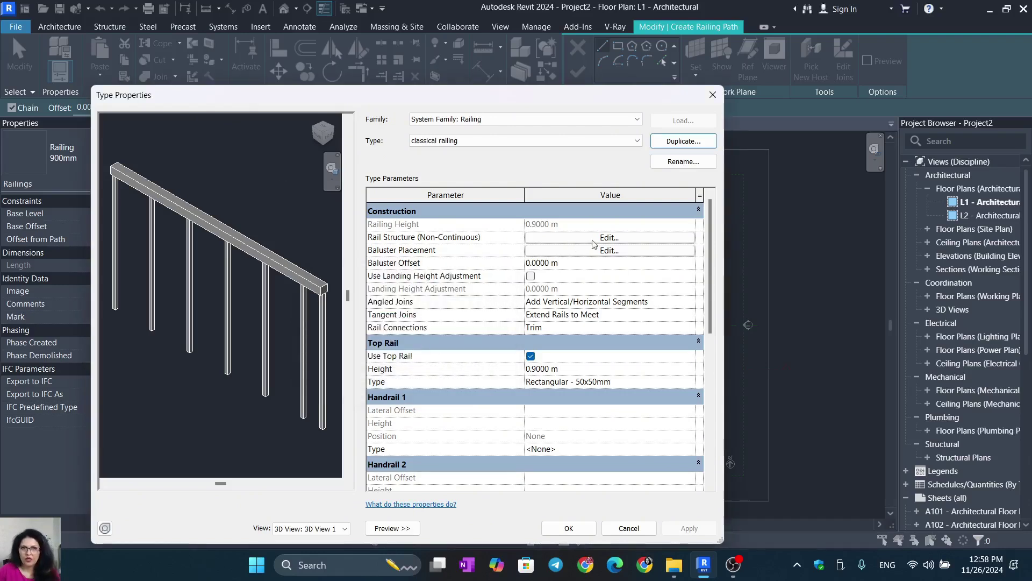
Add two rails named "top" and "bottom" to the classical railing type's non-continuous rail structure.
left_click(643, 240)
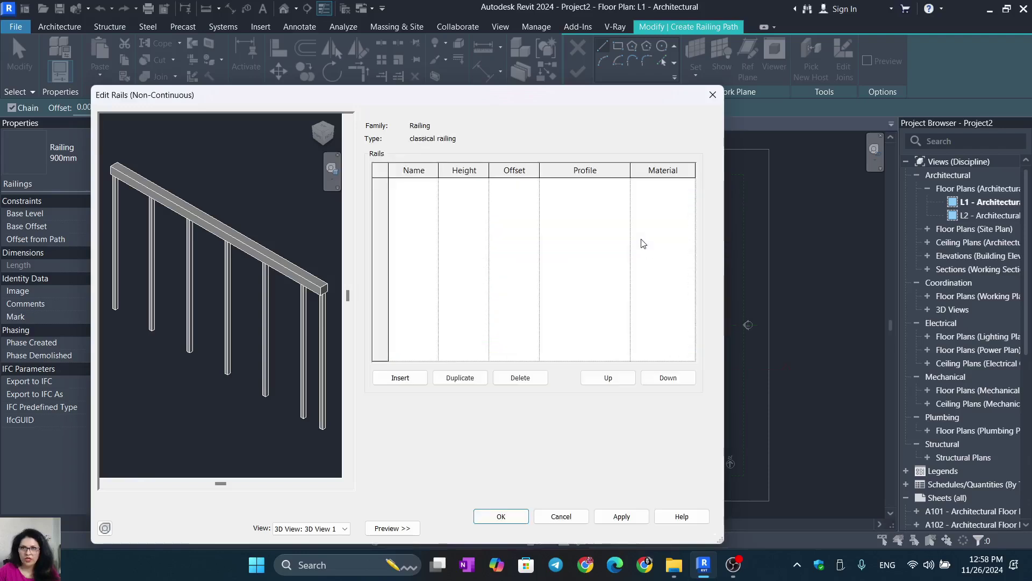
left_click(410, 379)
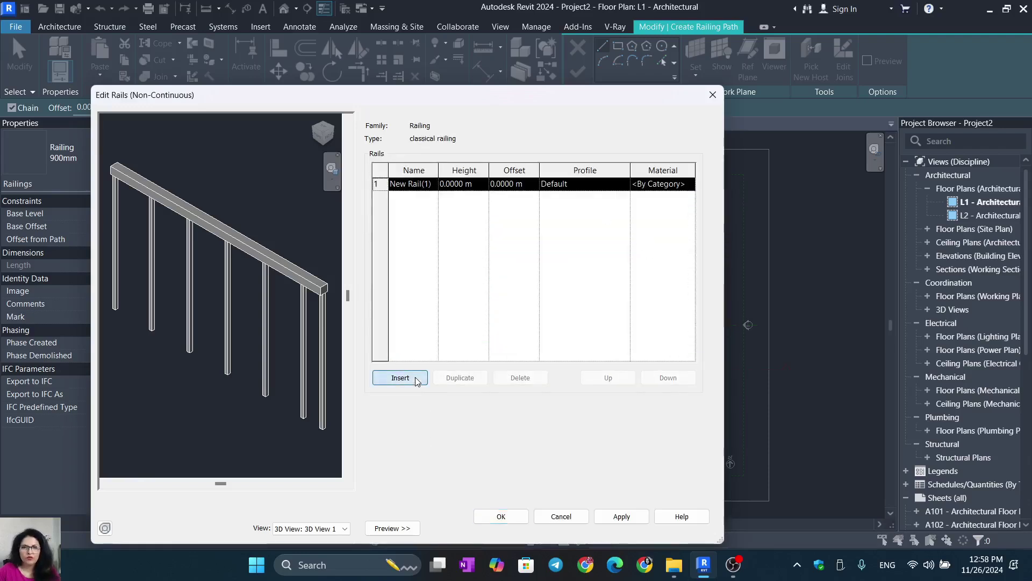
left_click(409, 379)
left_click(429, 186)
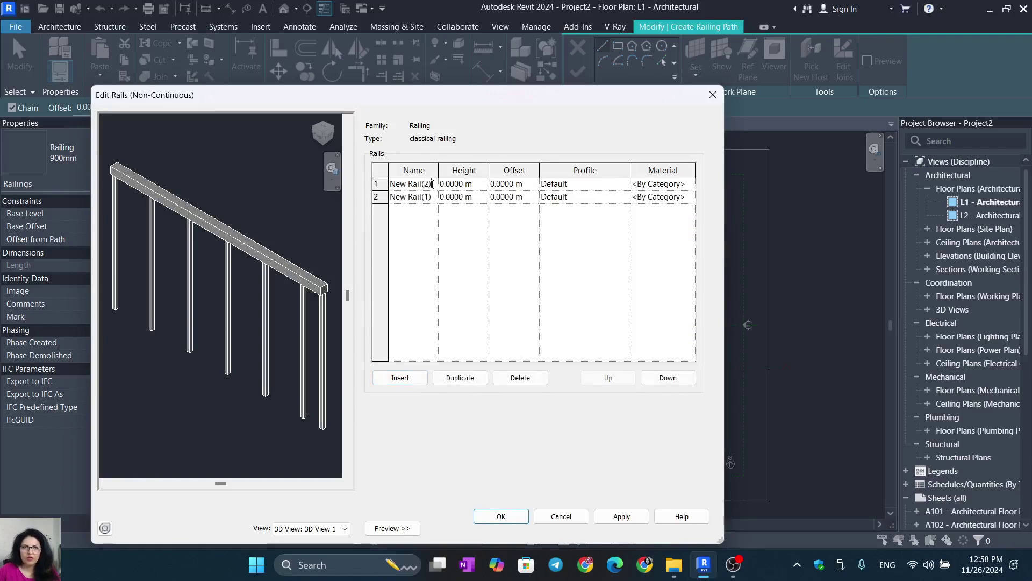
left_click_drag(432, 184, 385, 184)
type("top")
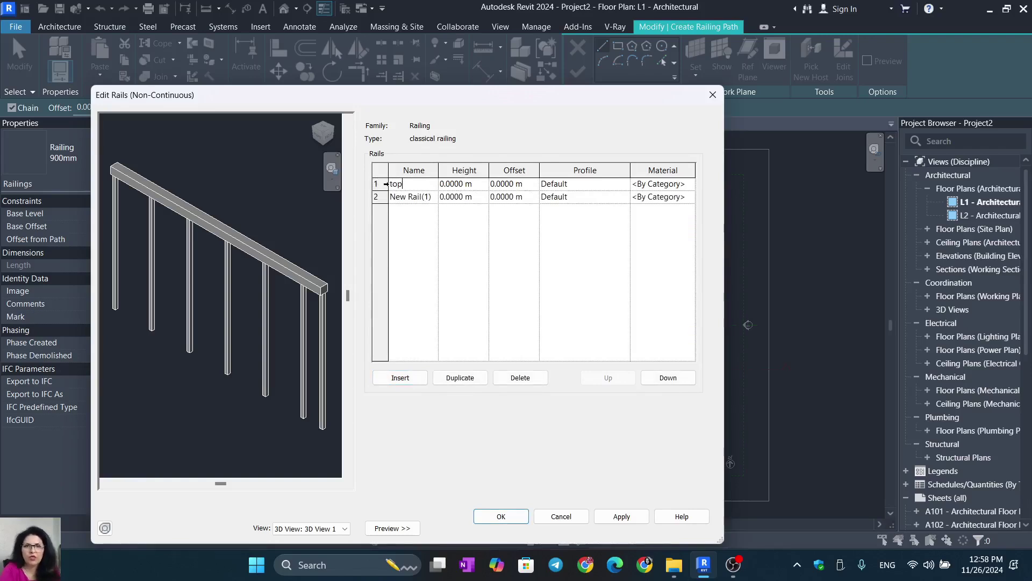
left_click(430, 197)
left_click_drag(433, 197, 350, 193)
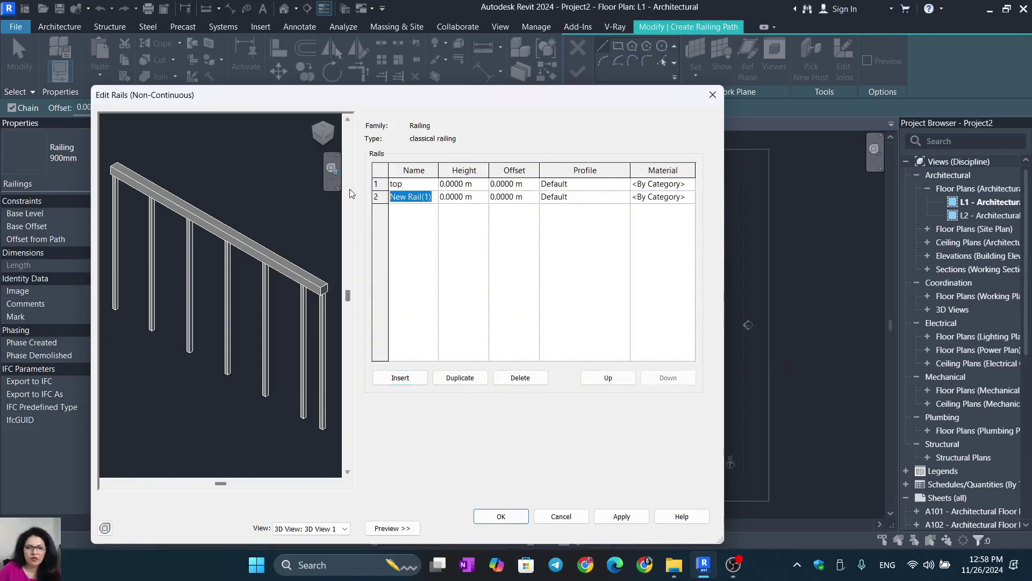
type("bott")
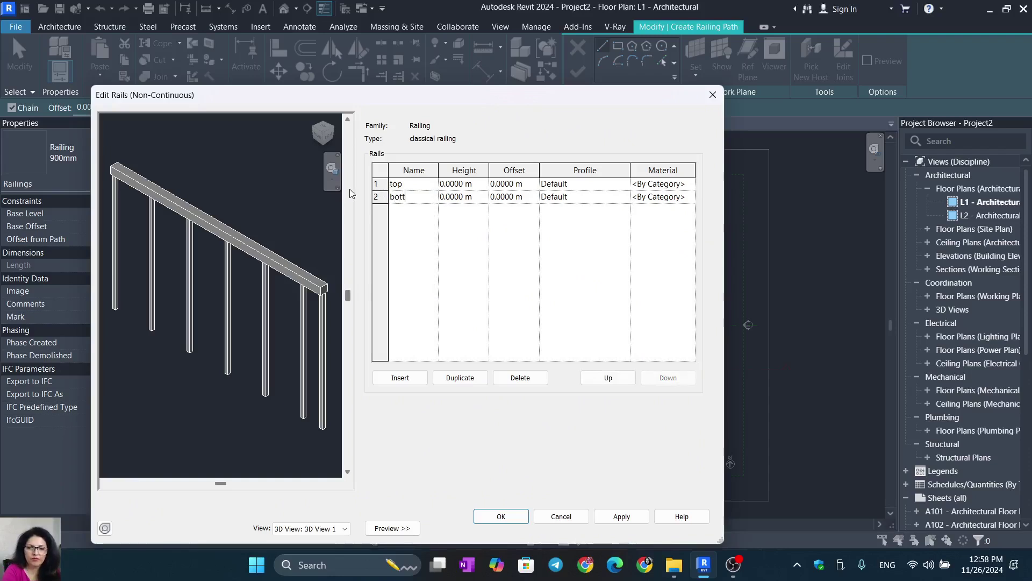
type("om")
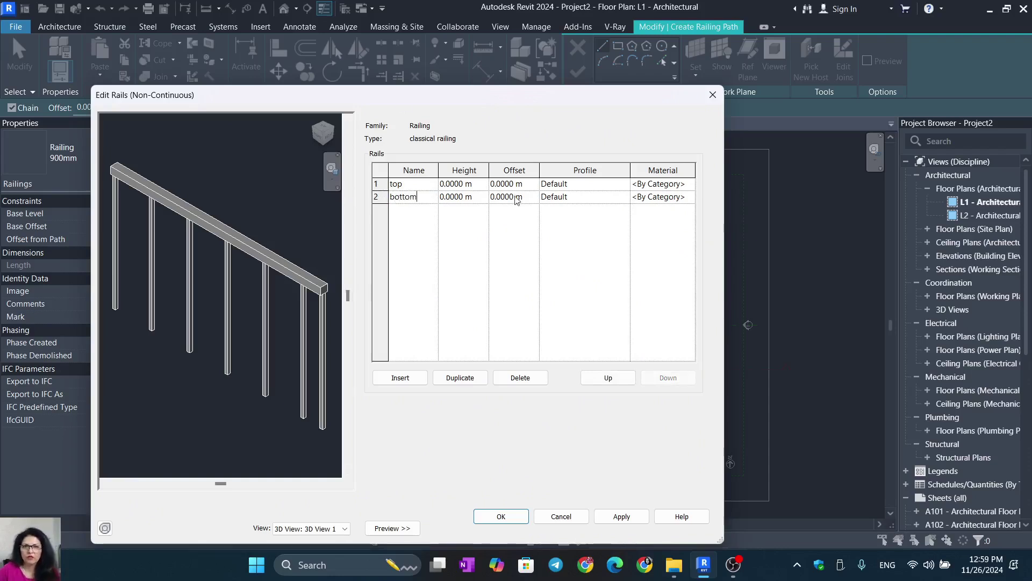
Assign the bottom rail profile to the "top" rail and accept the rail structure and type properties.
left_click(564, 183)
left_click(622, 517)
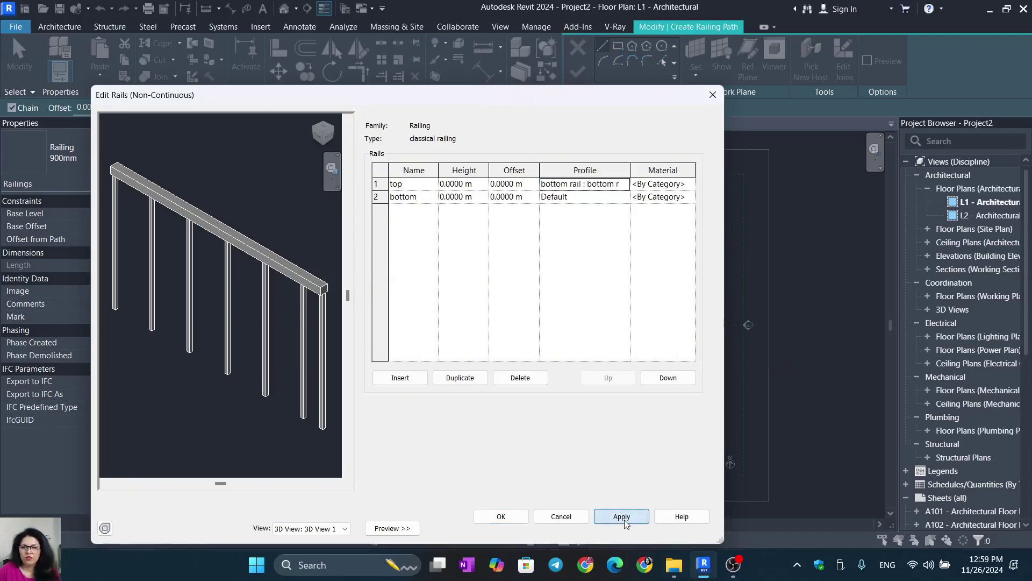
left_click(500, 516)
left_click(571, 528)
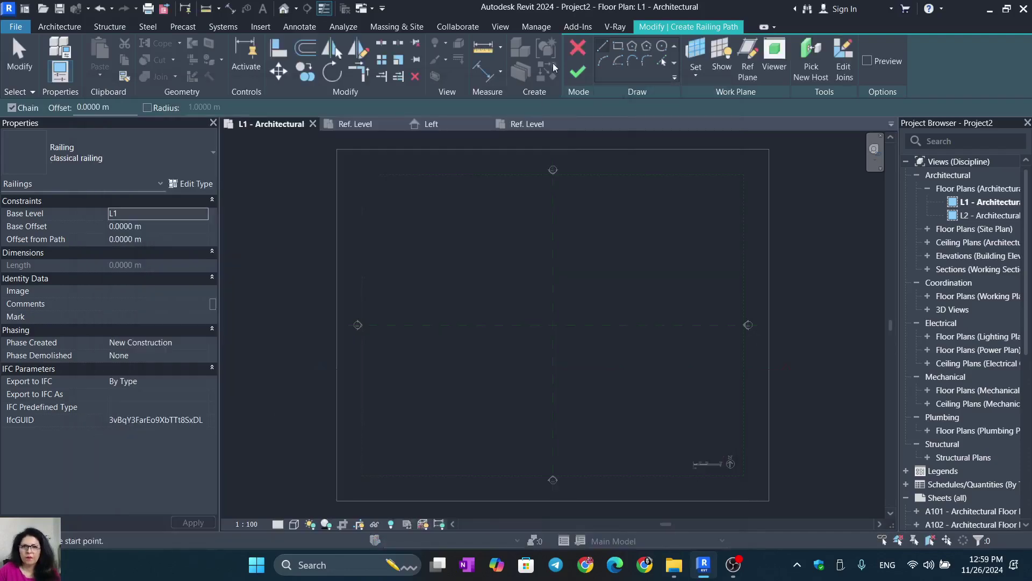
Switch to the bottom rail profile family and load it into Project2.
left_click(360, 125)
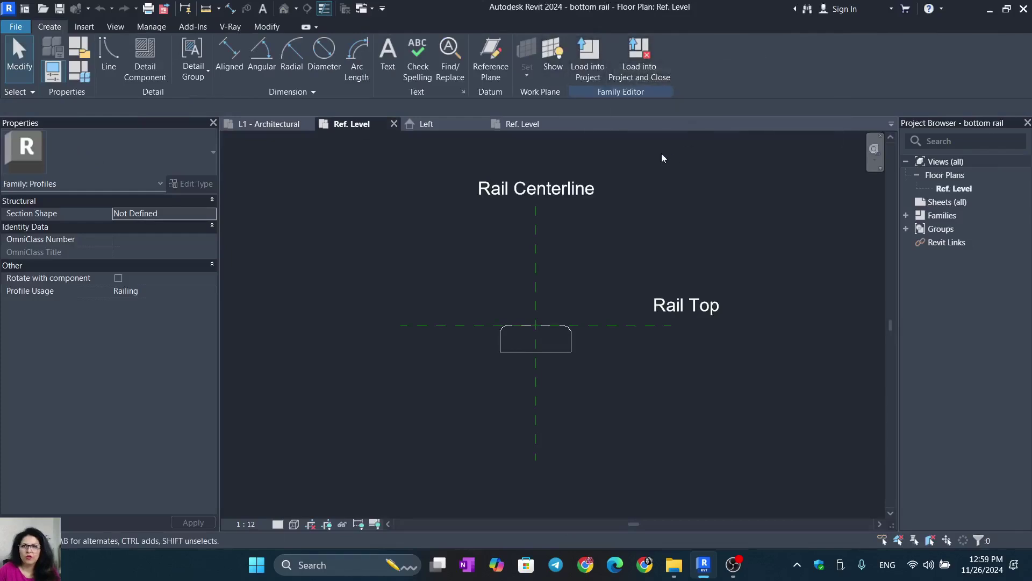
left_click(588, 56)
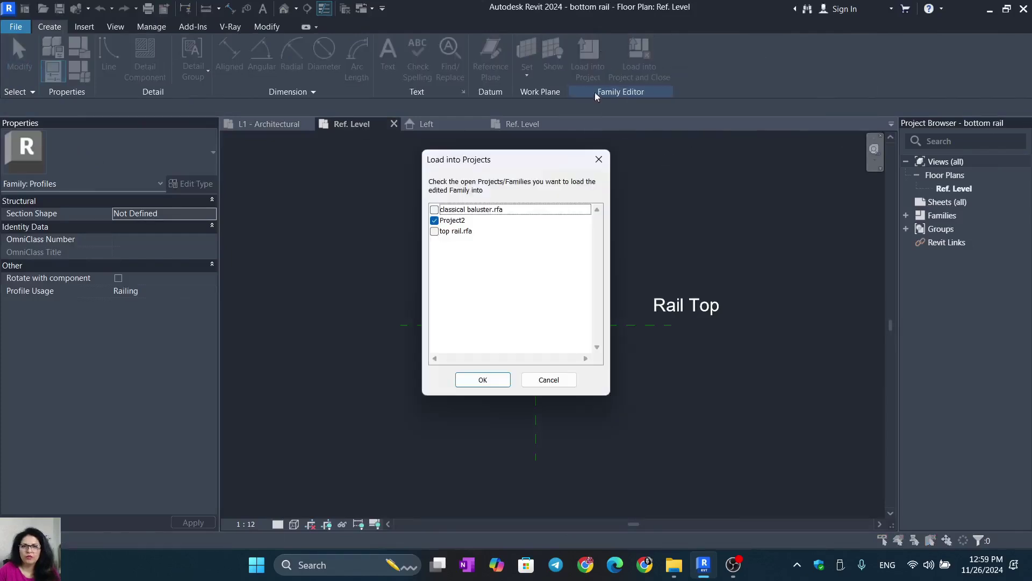
left_click(459, 224)
left_click(497, 383)
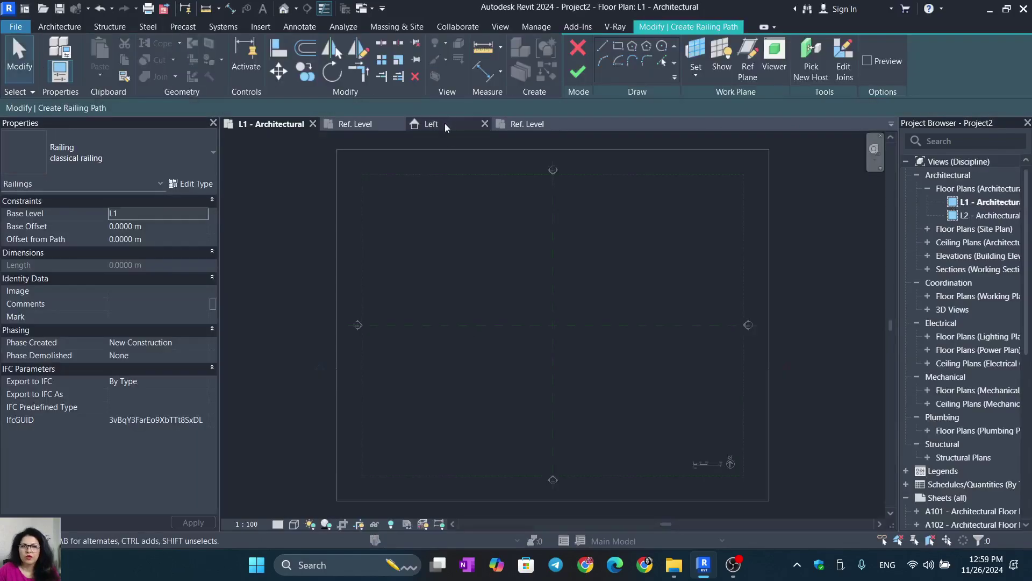
Switch to the classical baluster family and load it into Project2.
left_click(444, 124)
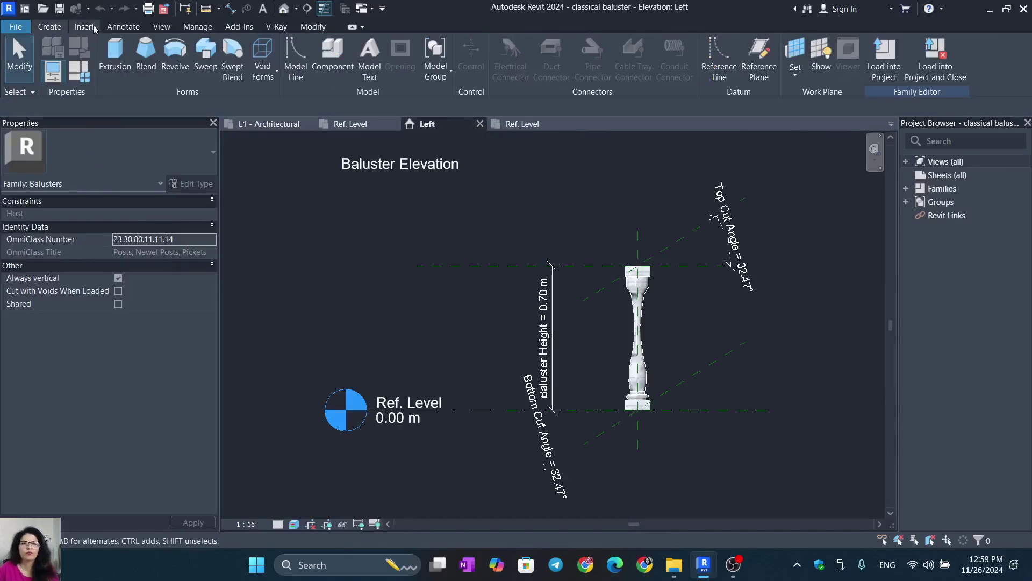
left_click(875, 52)
left_click(455, 221)
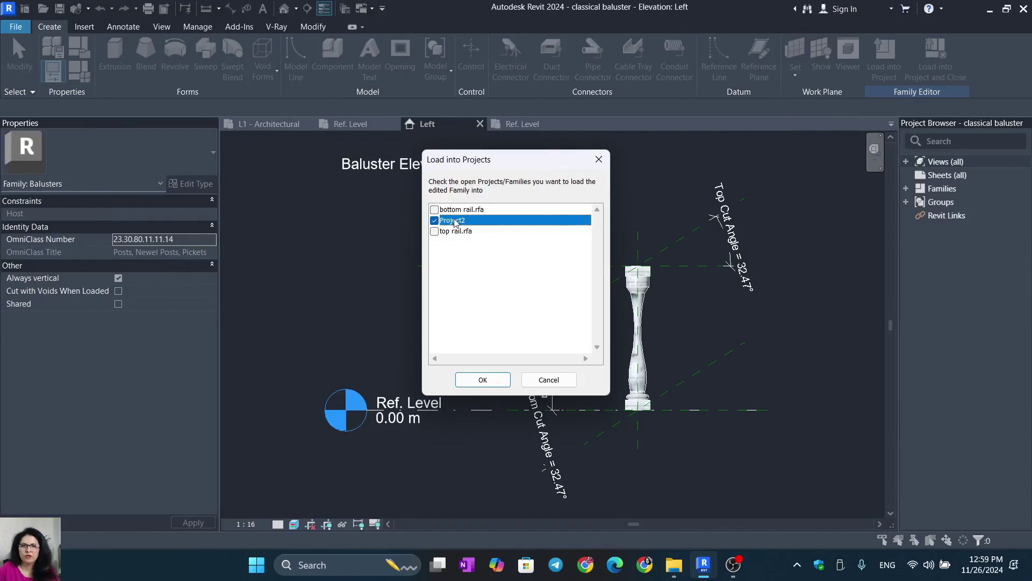
left_click(483, 380)
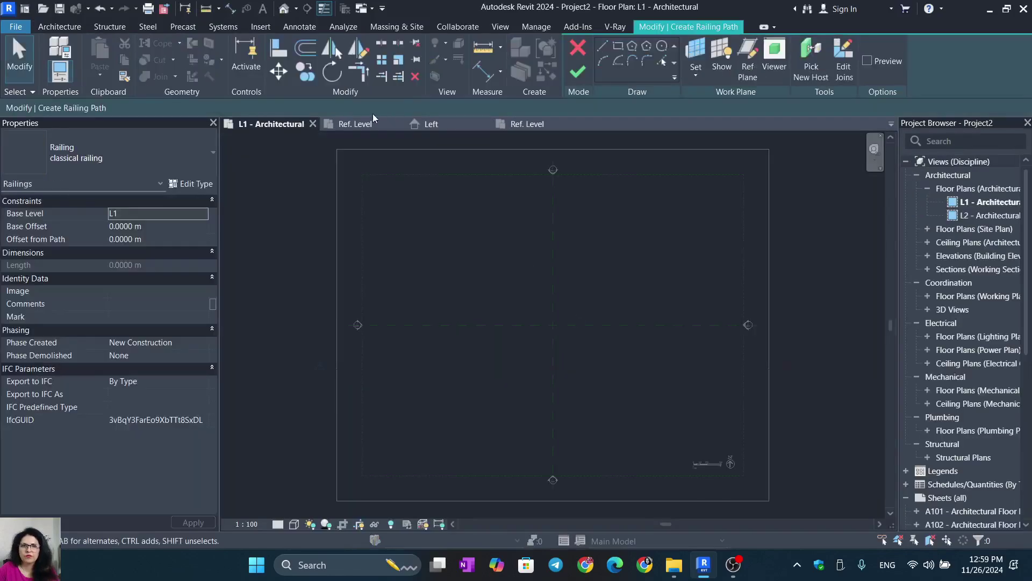
Switch to the top rail profile family and load it into Project2.
left_click(541, 119)
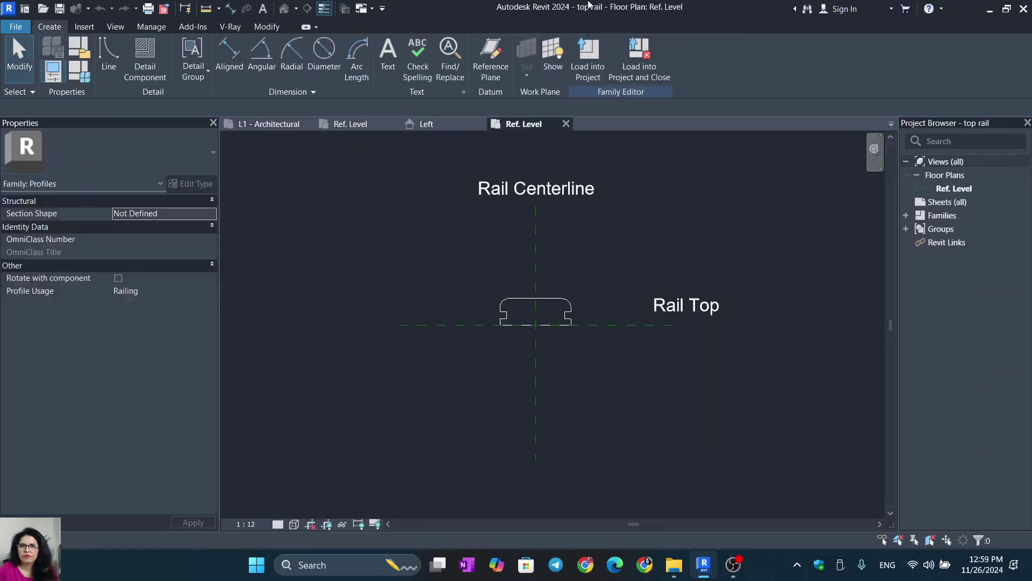
left_click(639, 49)
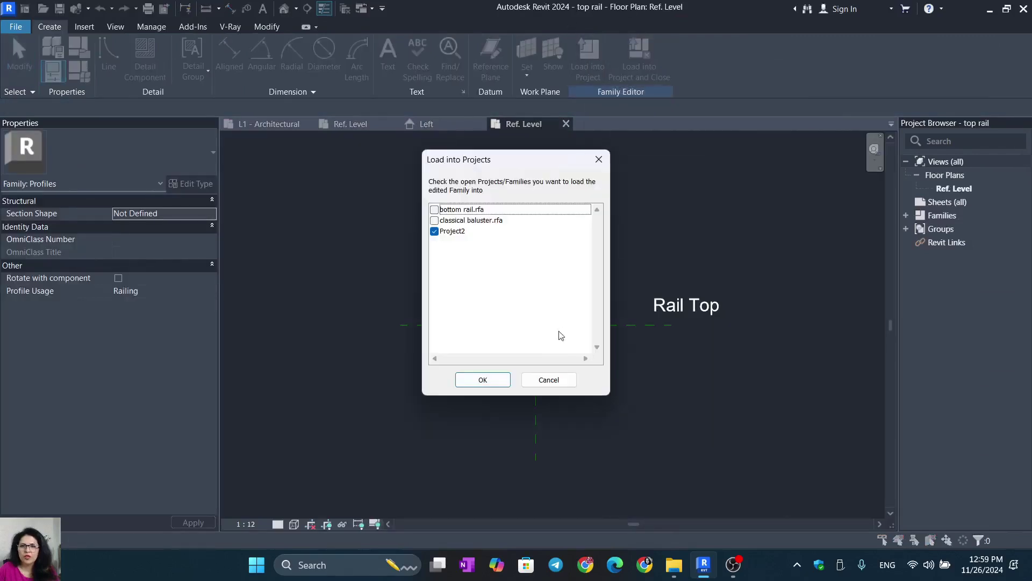
left_click(450, 234)
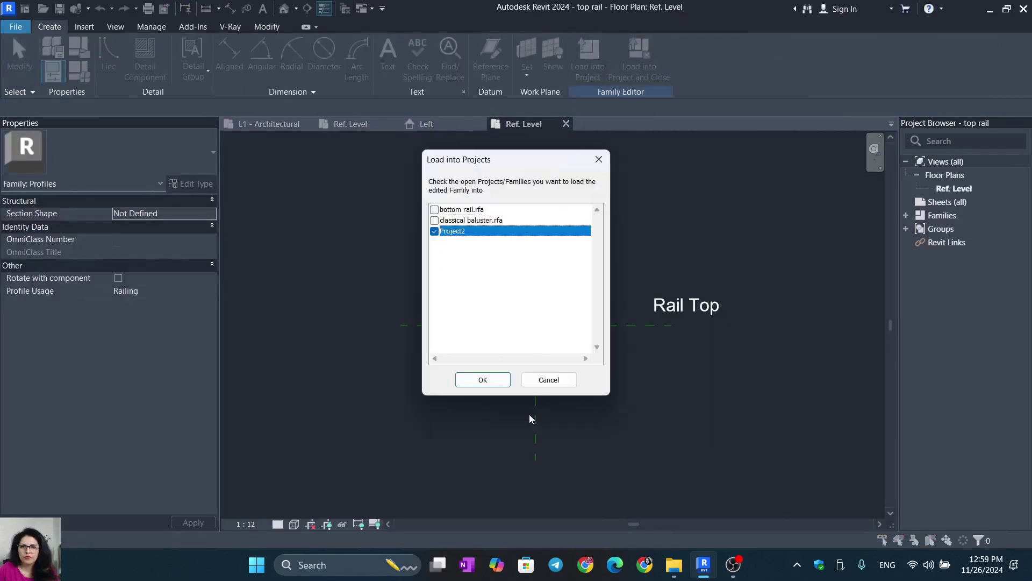
left_click(483, 379)
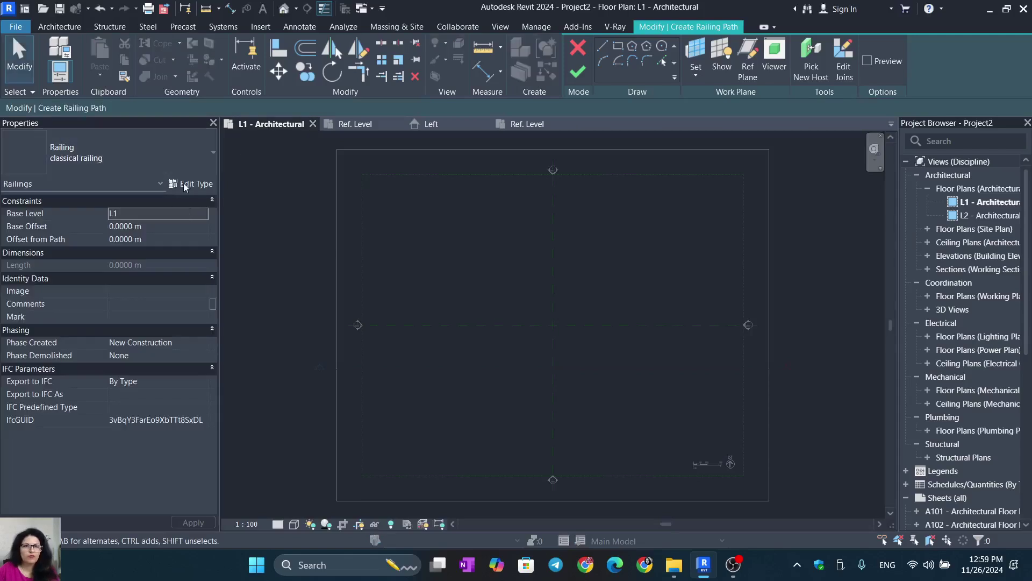
In the classical railing type's rail structure, set the "top" rail's profile to "top rail : top rail".
left_click(193, 184)
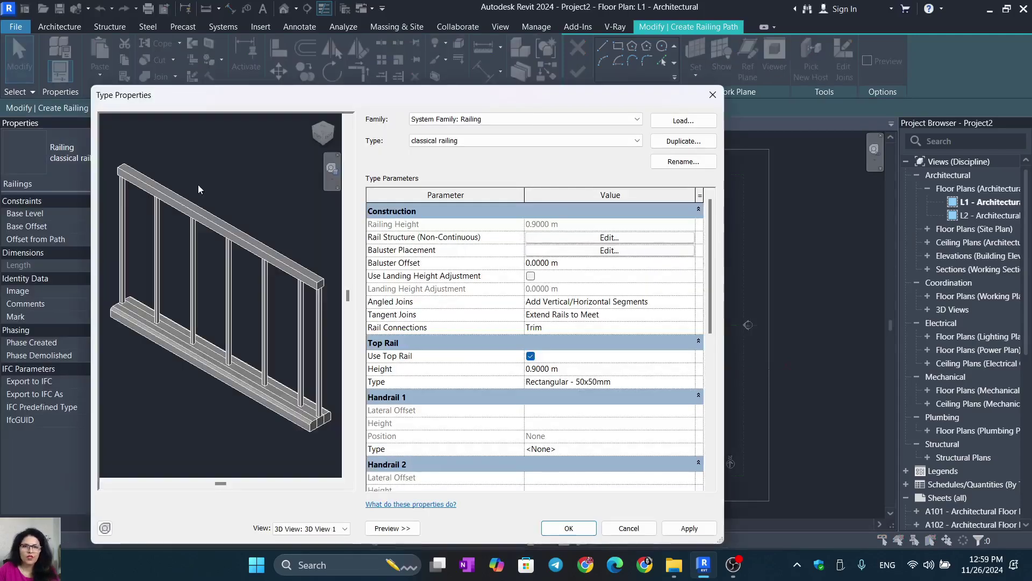
left_click(642, 237)
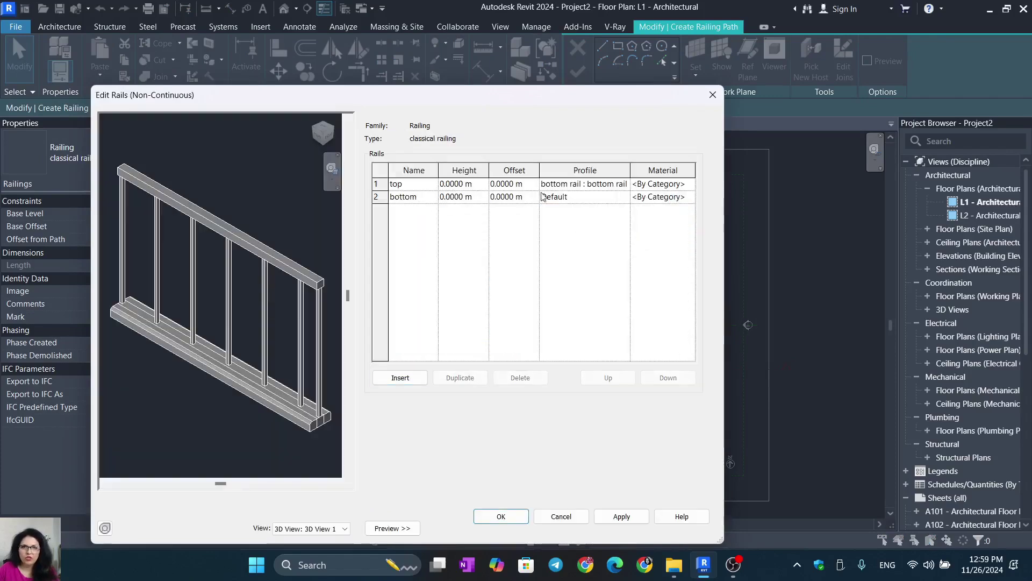
left_click(624, 186)
left_click(625, 185)
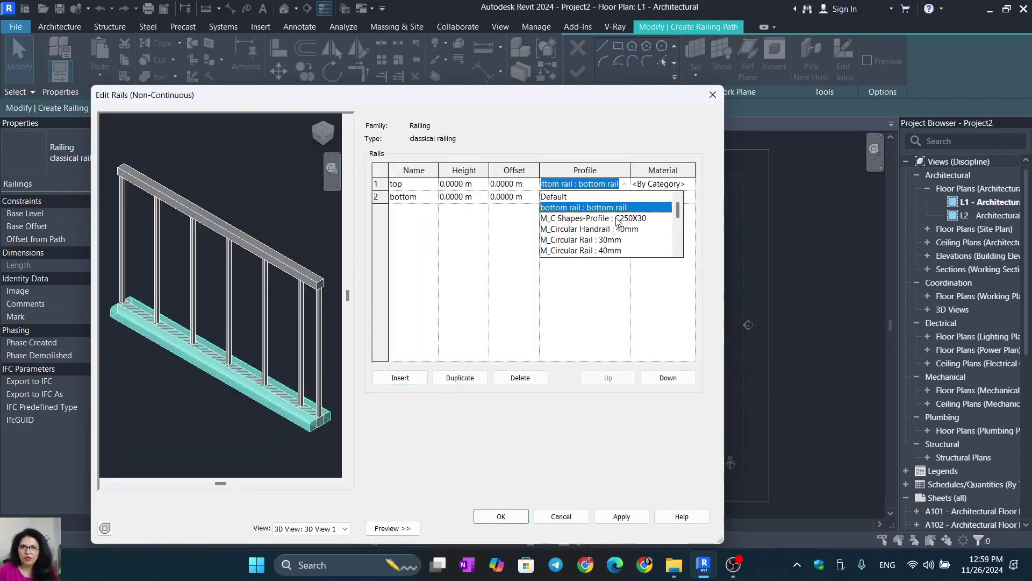
scroll(621, 228, "down", 4)
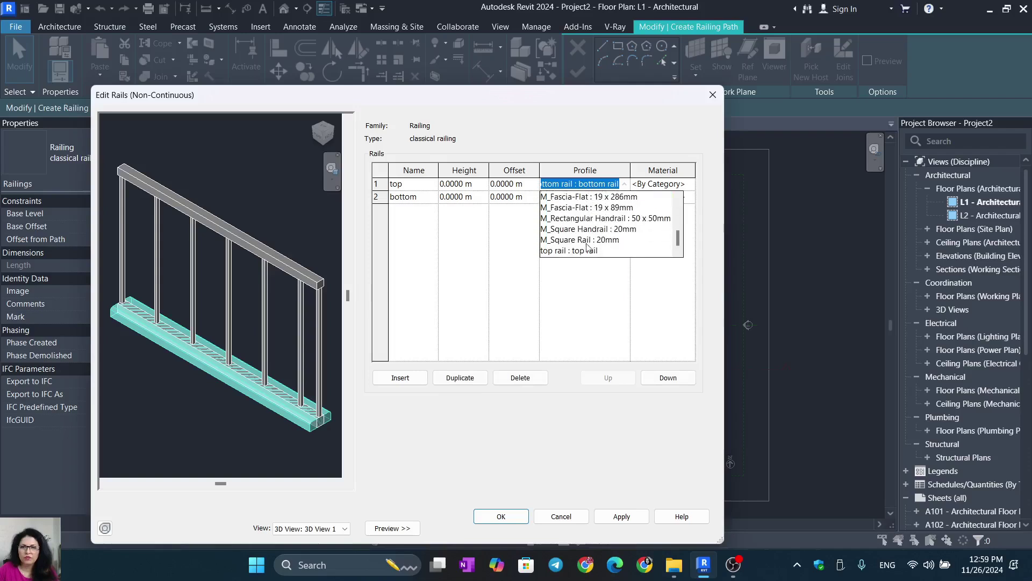
left_click(583, 251)
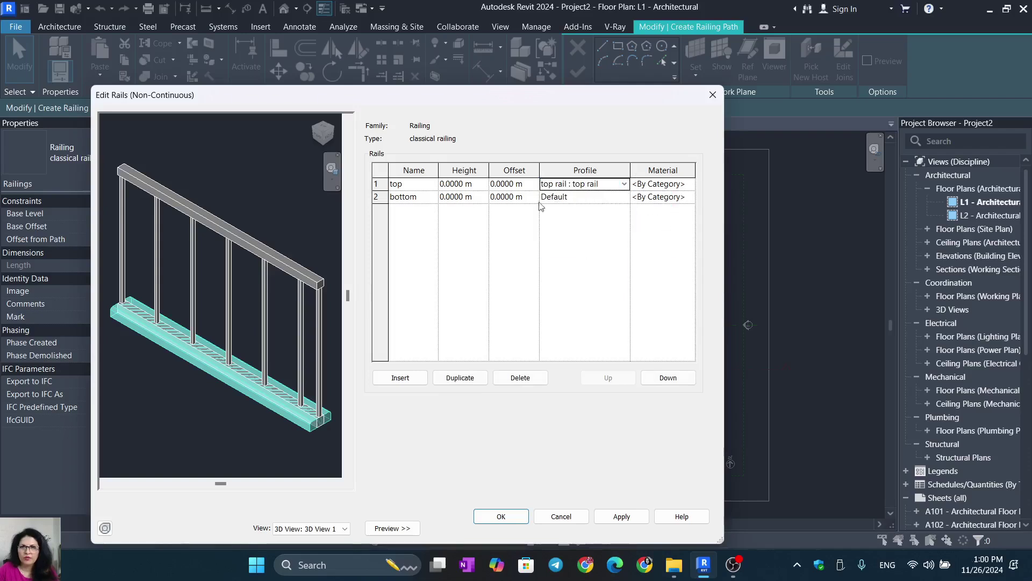
Set the "bottom" rail's profile to "bottom rail : bottom rail".
left_click(623, 196)
left_click(623, 197)
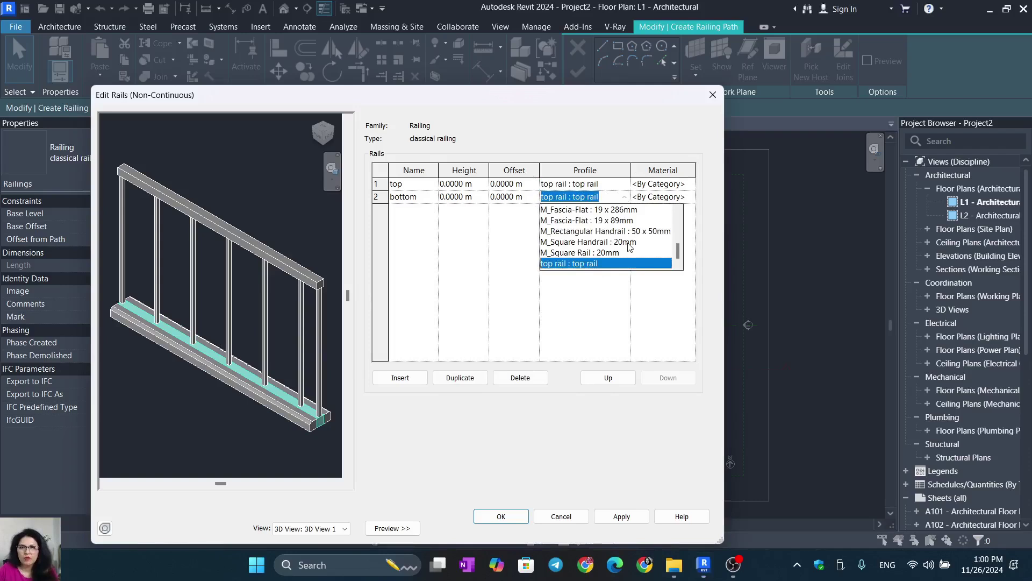
scroll(630, 245, "up", 4)
left_click(616, 222)
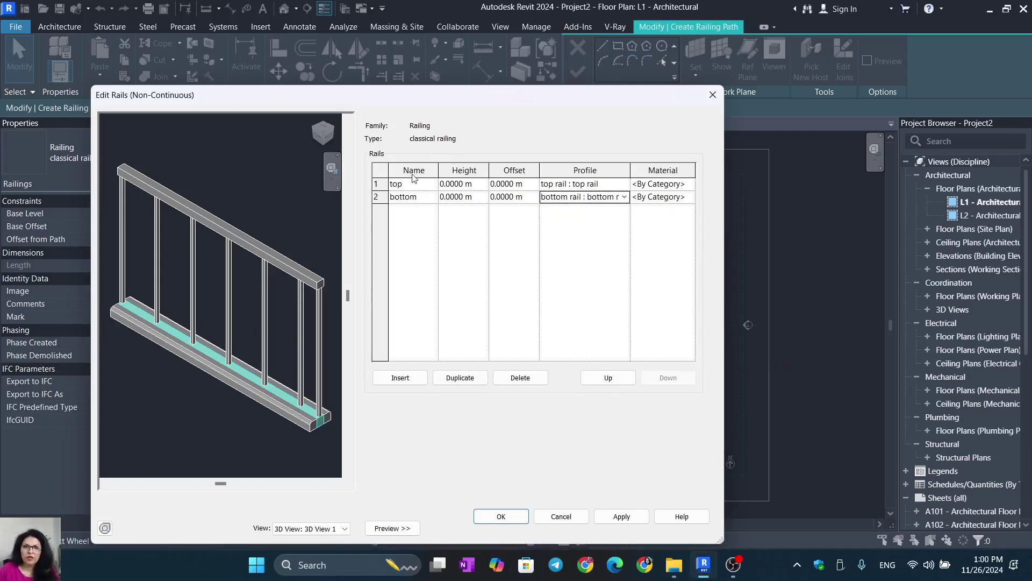
Set the "top" rail's height to 0.7 m and its material to stone.
left_click(480, 184)
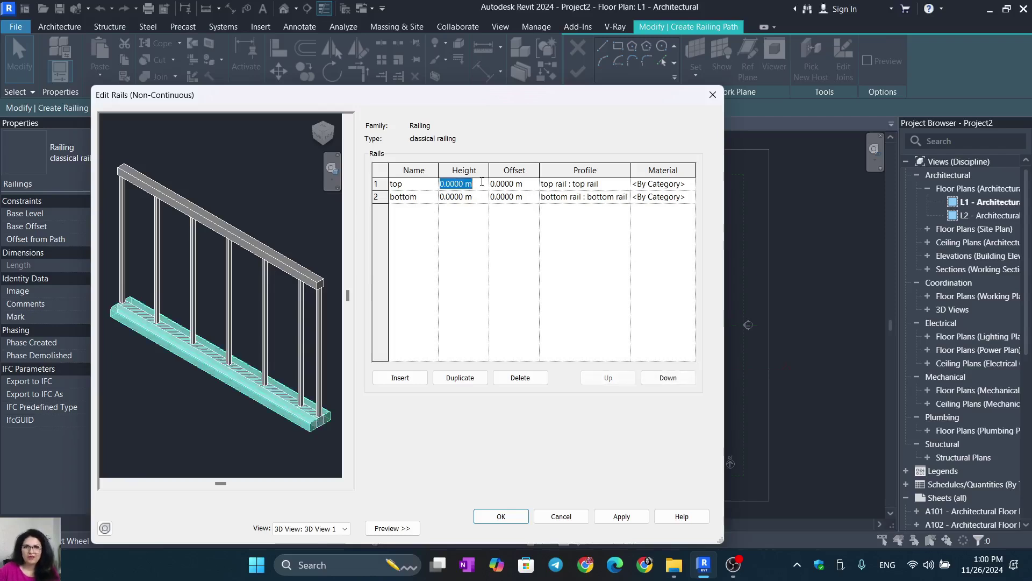
type(".7")
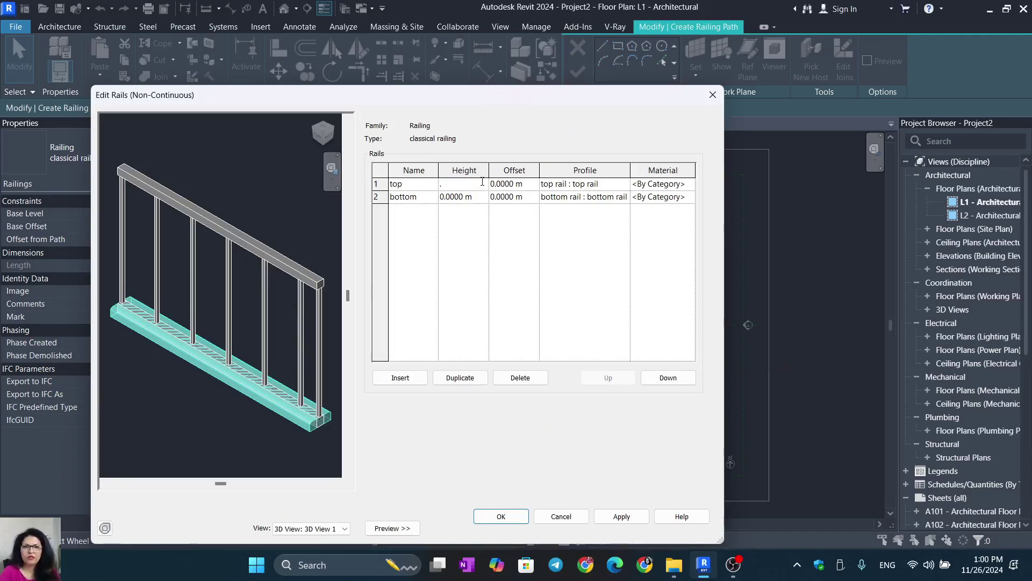
left_click(661, 184)
left_click(690, 184)
left_click(272, 283)
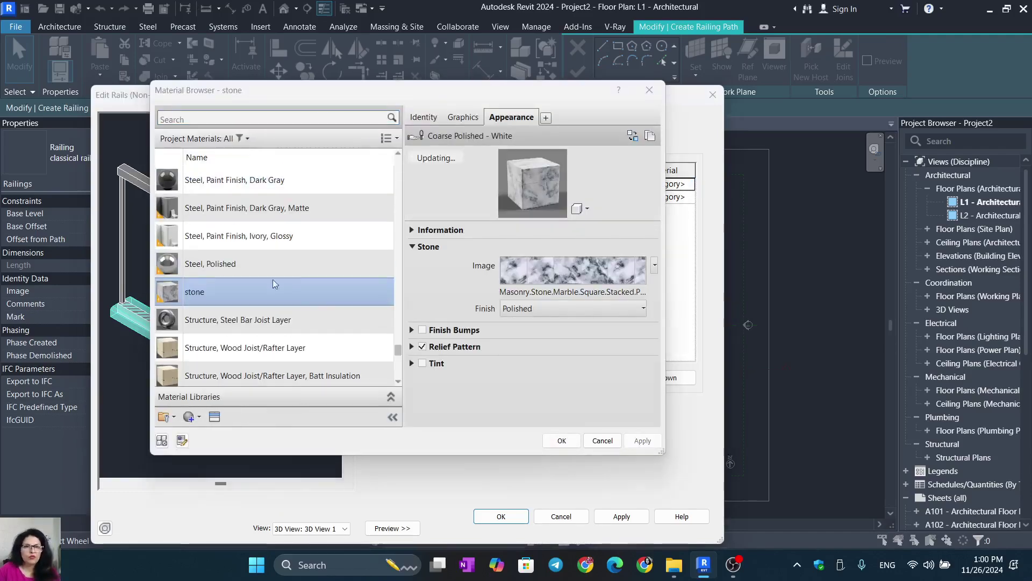
left_click(562, 441)
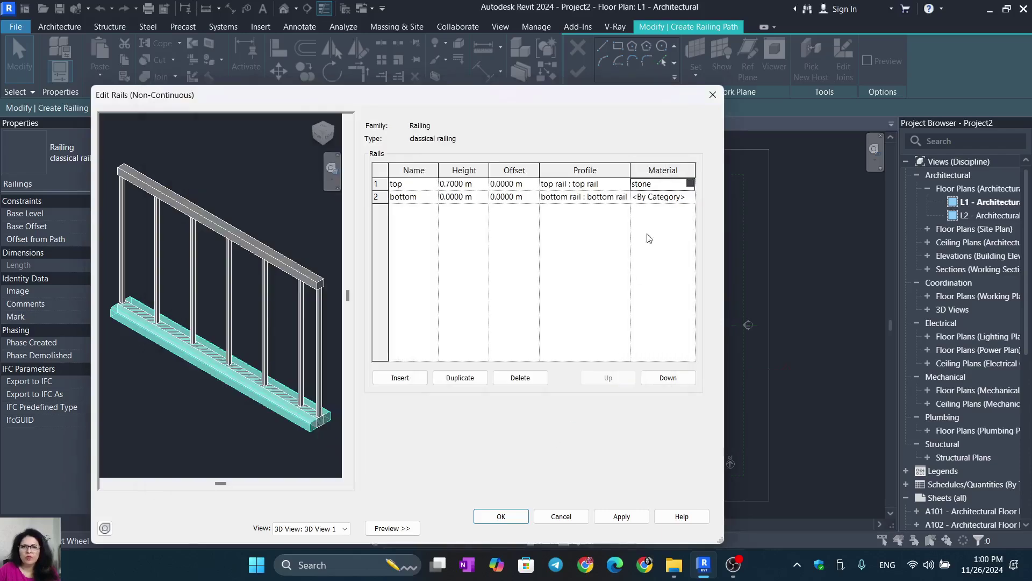
Copy the stone material to the "bottom" rail, then apply and accept the rail structure.
left_click(664, 186)
key("ctrl+c")
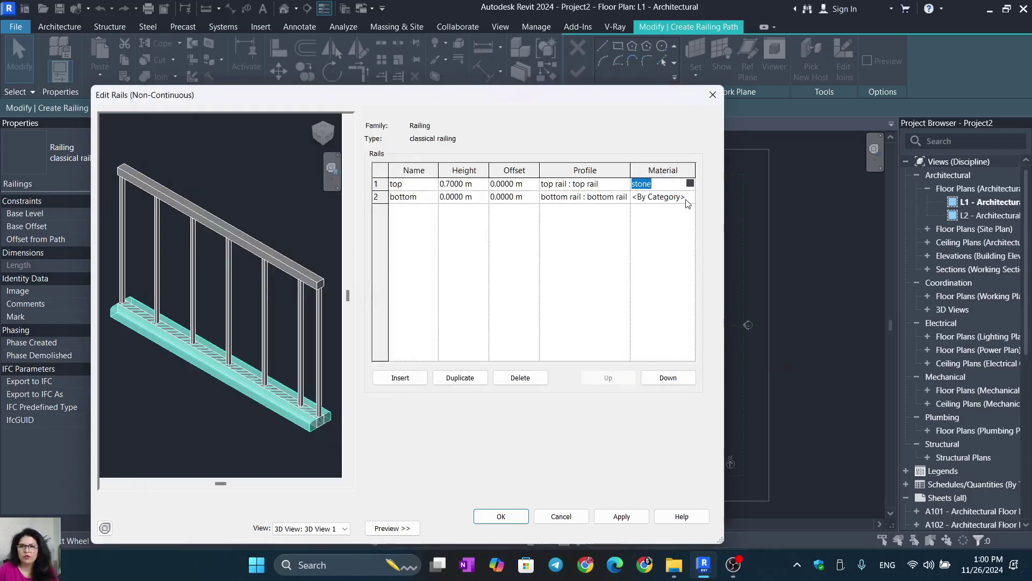
left_click_drag(687, 200, 632, 200)
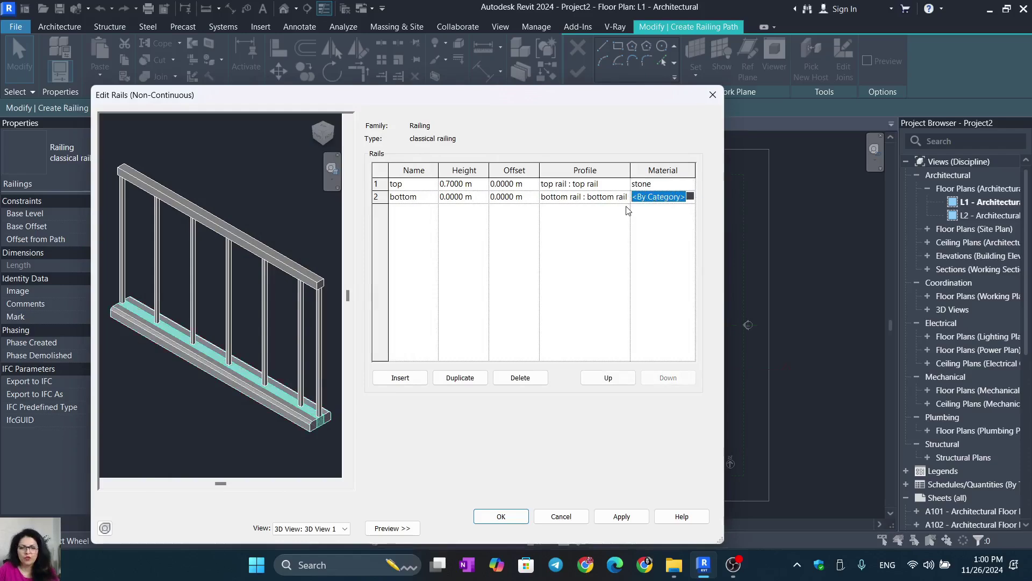
key("ctrl+v")
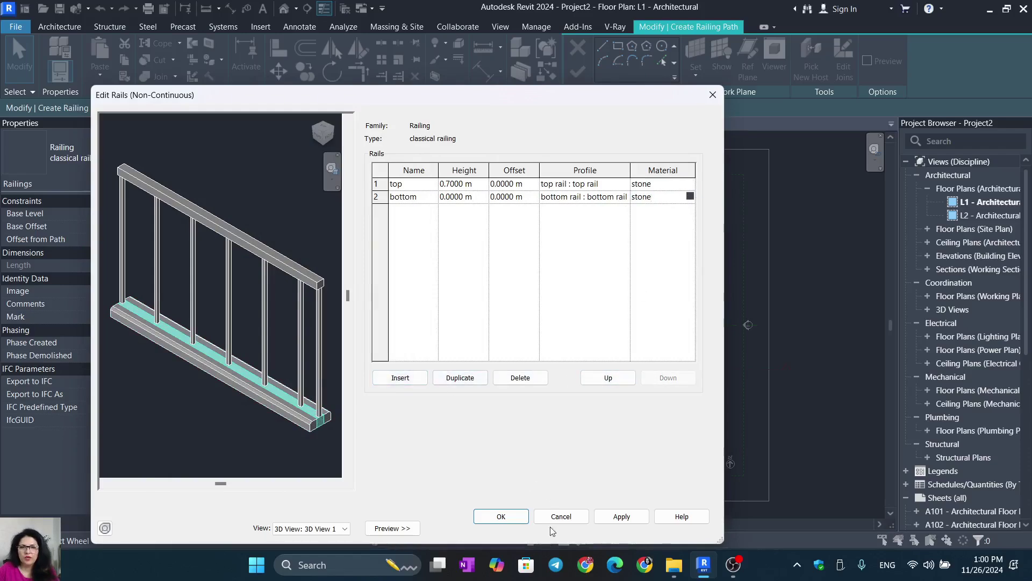
left_click(622, 516)
left_click(501, 516)
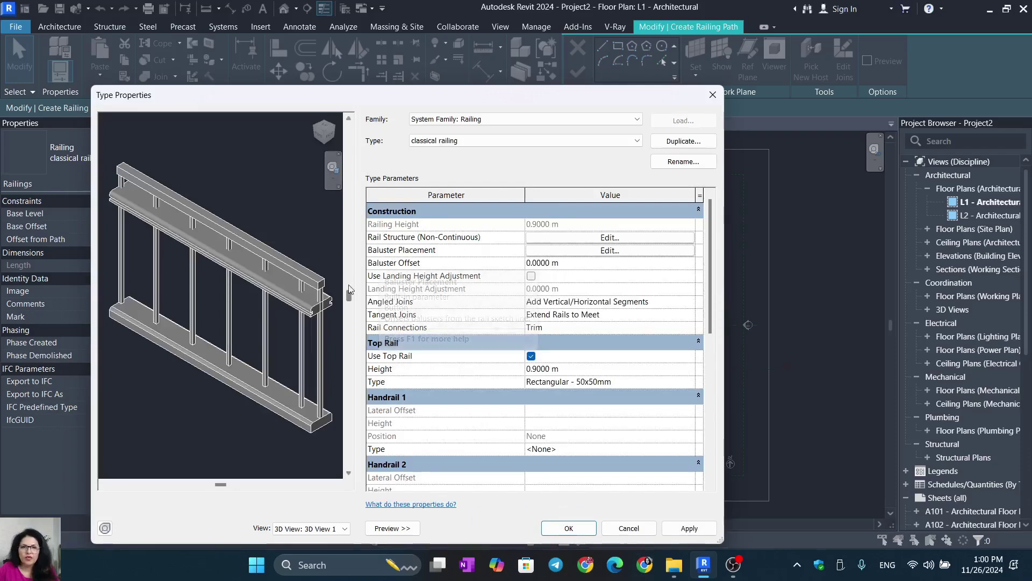
In the classical railing type's baluster placement, set the main pattern's regular baluster family to "classical baluster : classical baluster".
left_click(596, 251)
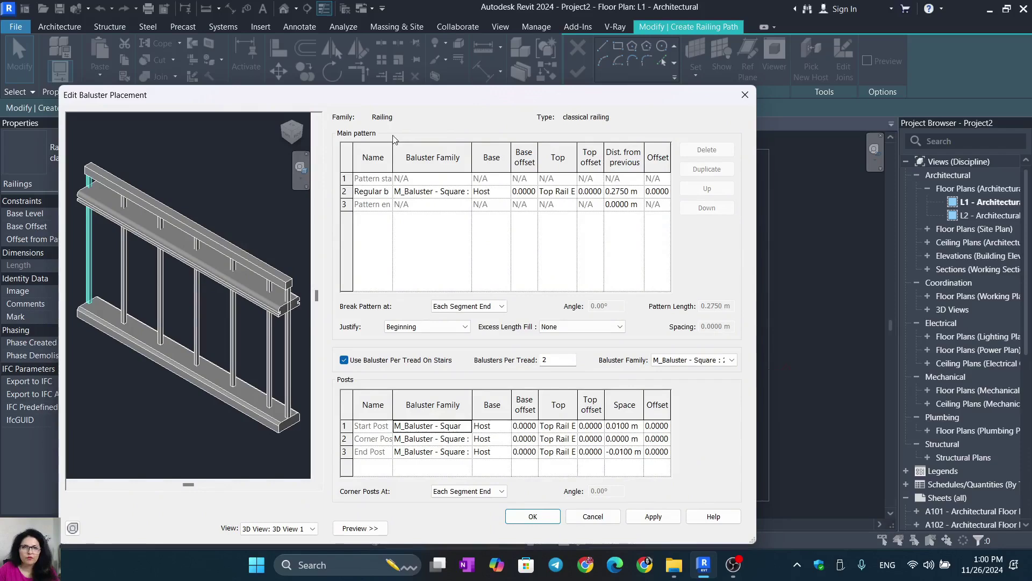
left_click_drag(393, 148, 413, 148)
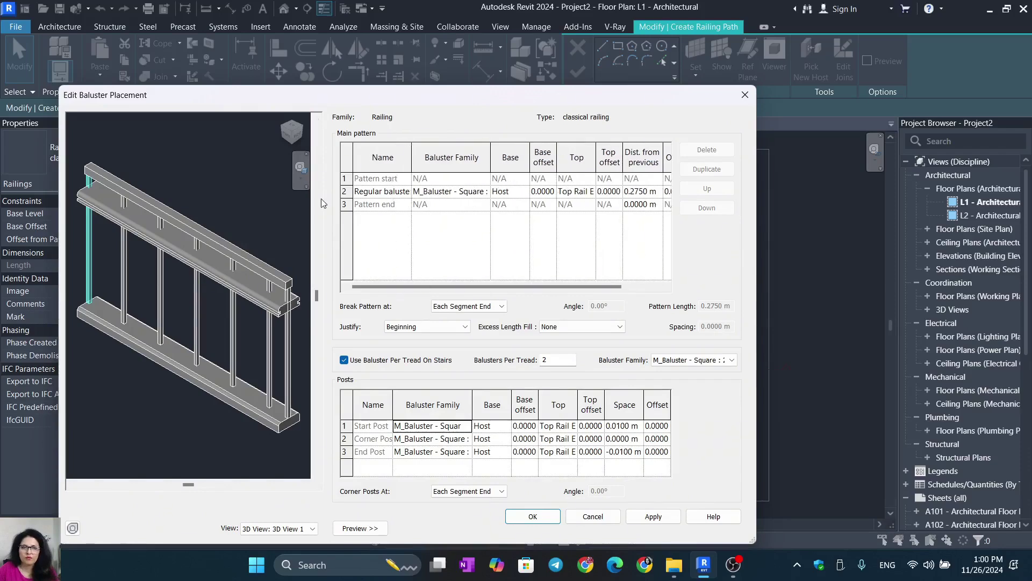
left_click(475, 195)
left_click(485, 192)
scroll(520, 279, "down", 1)
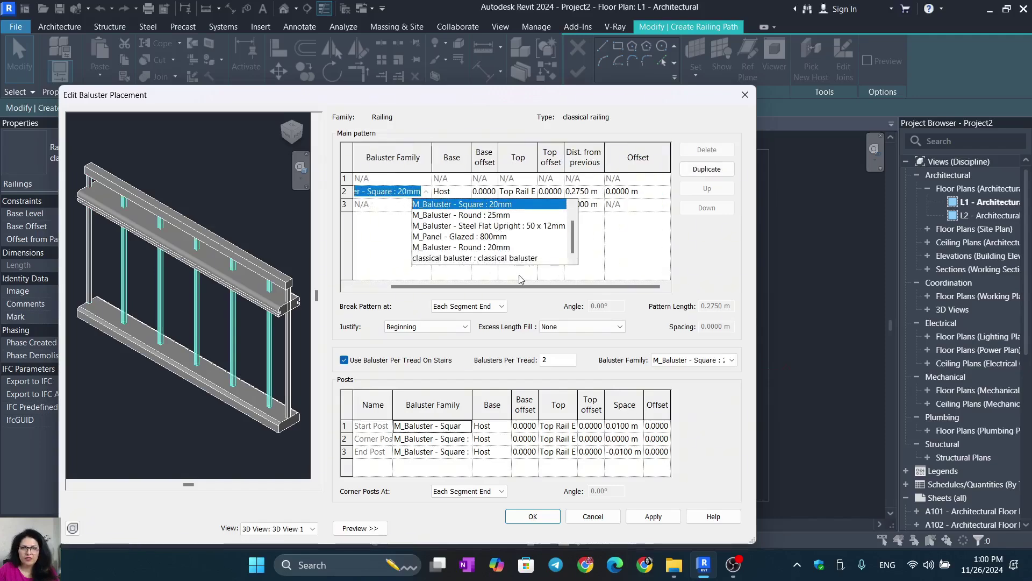
left_click(515, 259)
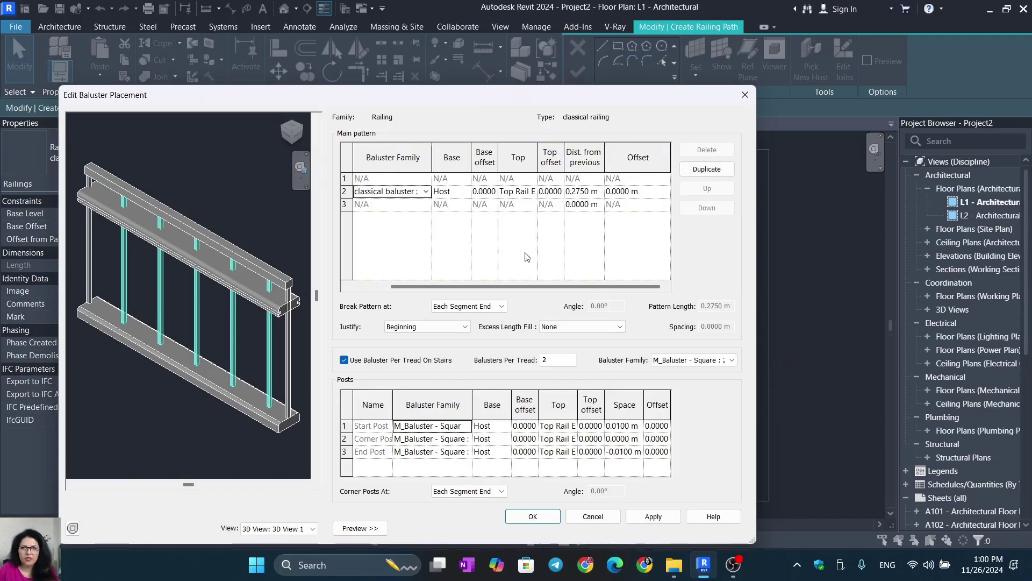
Set the regular baluster's base to the "bottom" rail and its top to the "top" rail.
left_click(466, 191)
left_click(466, 192)
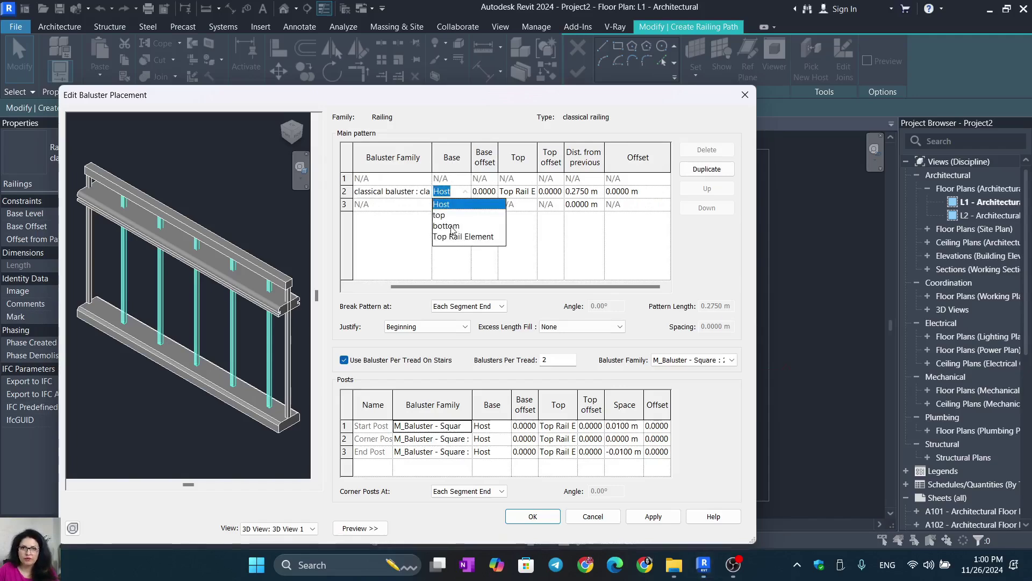
left_click(450, 226)
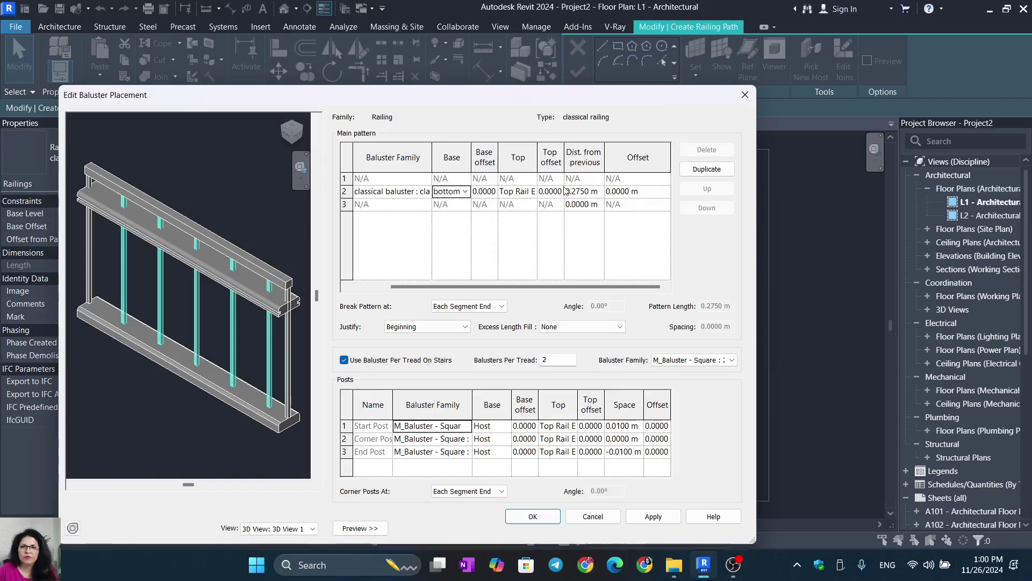
left_click(532, 192)
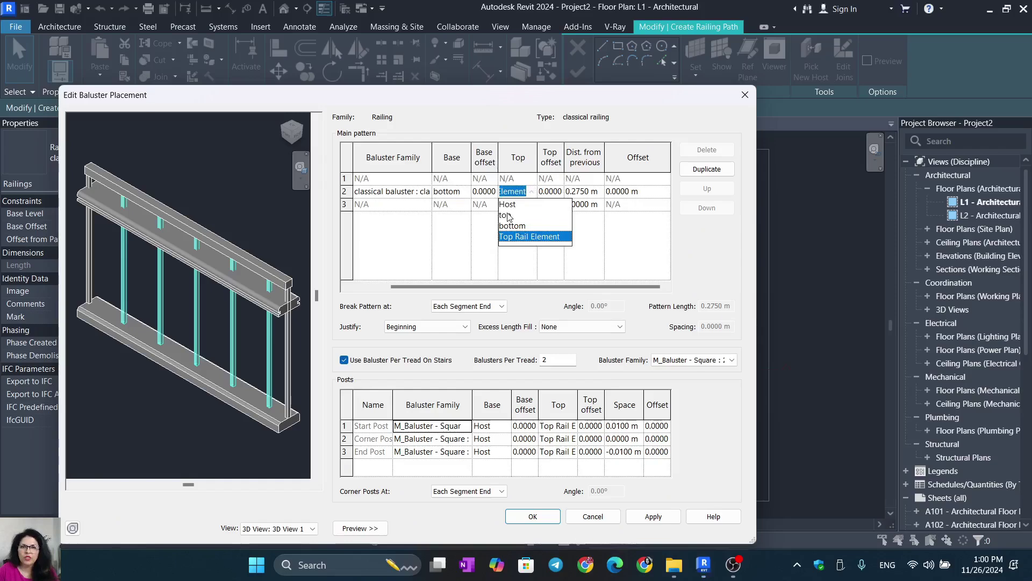
left_click(507, 215)
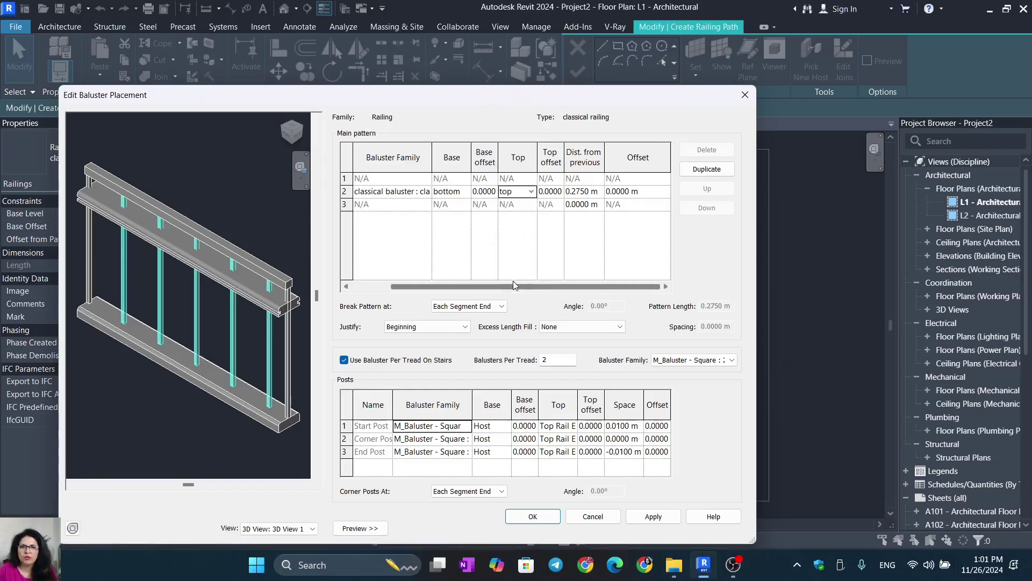
Set the main baluster pattern's justification to Spread Pattern To Fit.
left_click(344, 360)
left_click(344, 360)
left_click(438, 327)
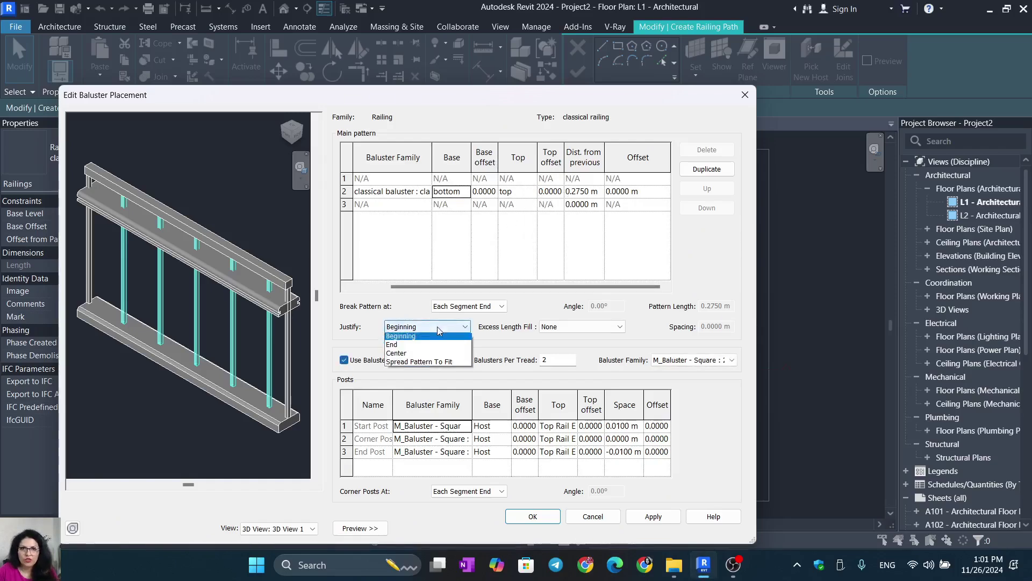
left_click(450, 364)
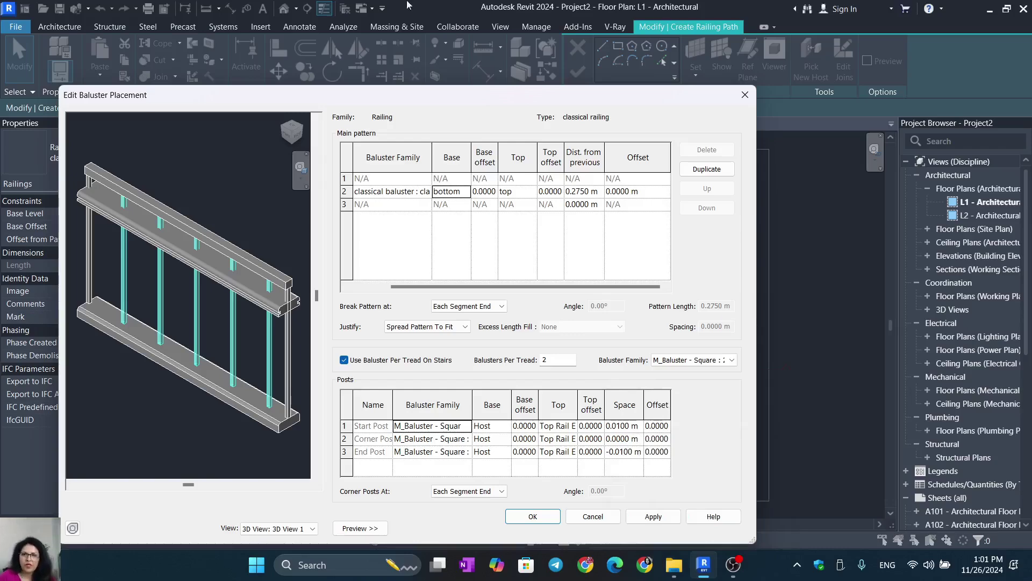
Set the baluster family of the start, corner and end posts to "classical baluster : classical baluster".
left_click(466, 427)
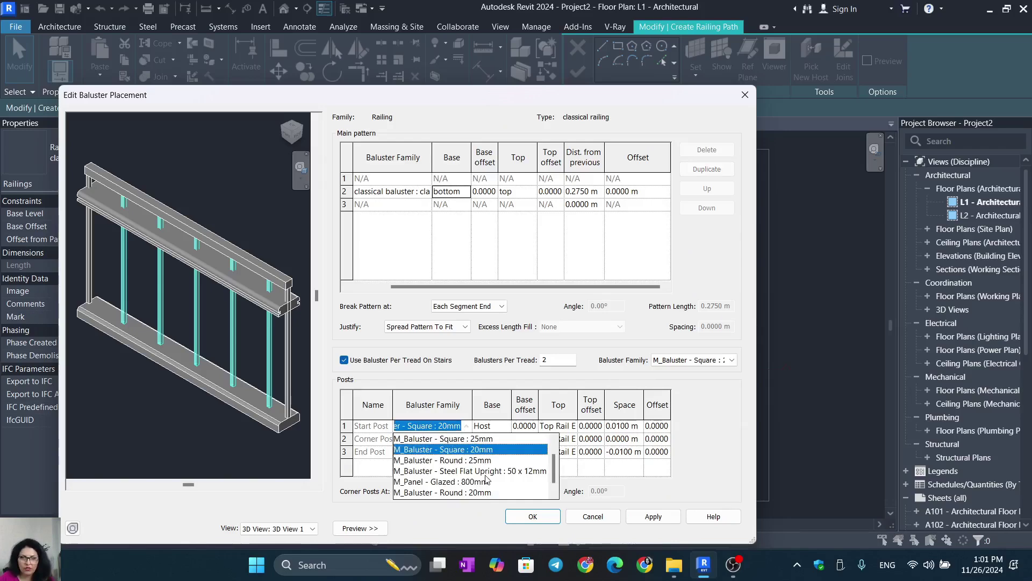
scroll(487, 479, "down", 1)
left_click(520, 500)
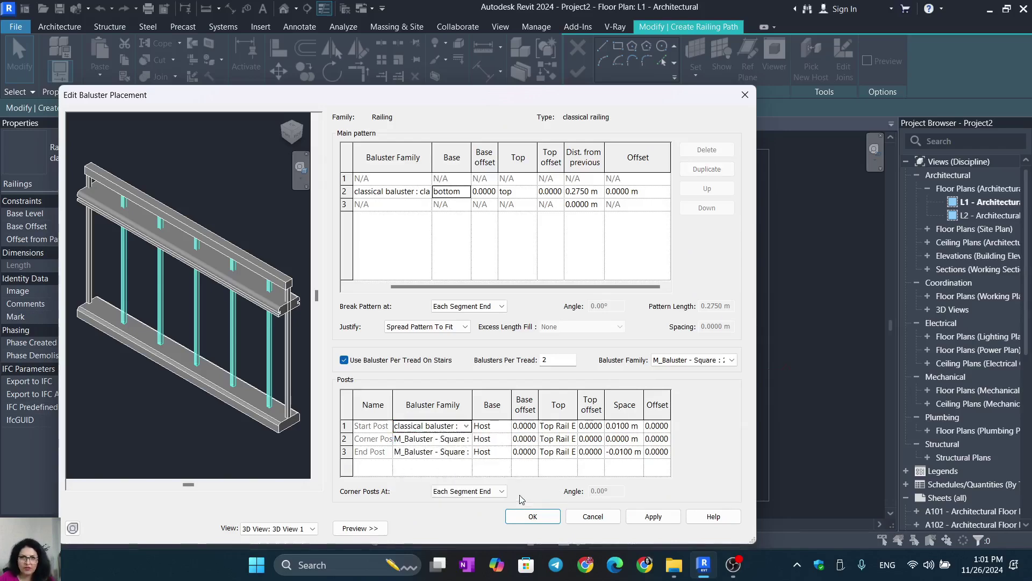
left_click(468, 440)
scroll(471, 492, "down", 1)
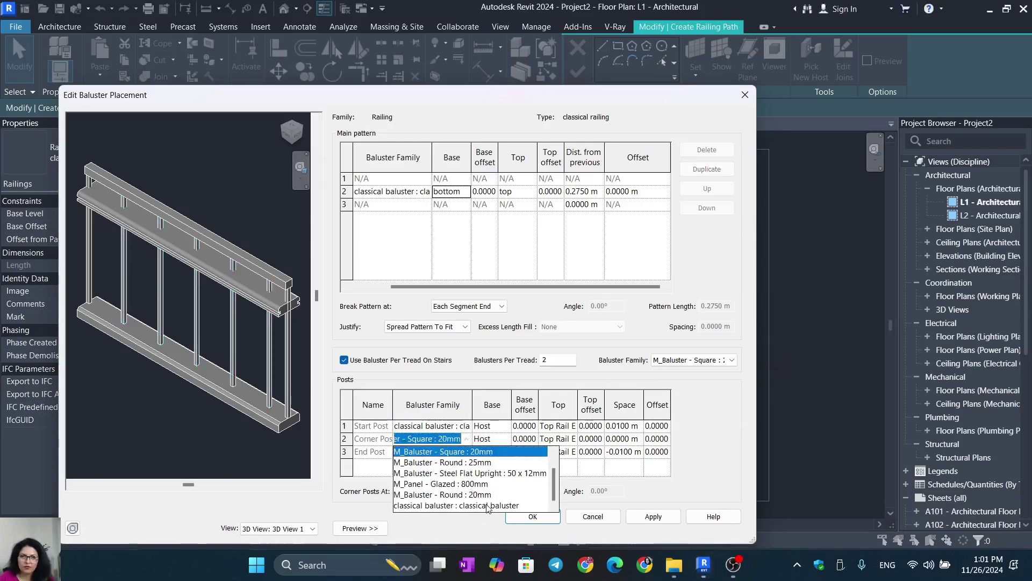
left_click(487, 505)
left_click(466, 452)
left_click(466, 452)
scroll(475, 493, "down", 2)
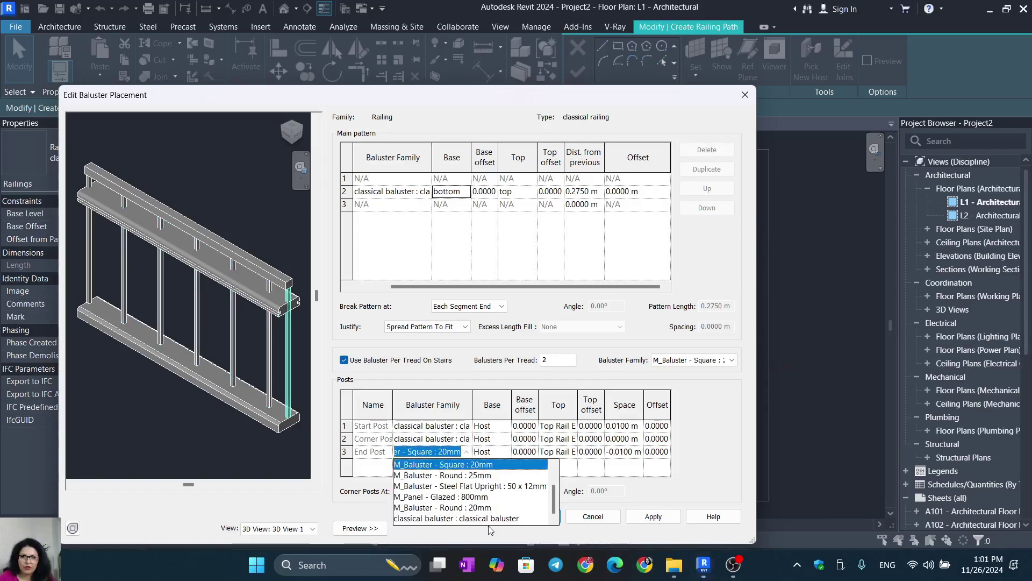
left_click(491, 519)
Set the base of the start, corner and end posts to the "bottom" rail.
left_click(508, 424)
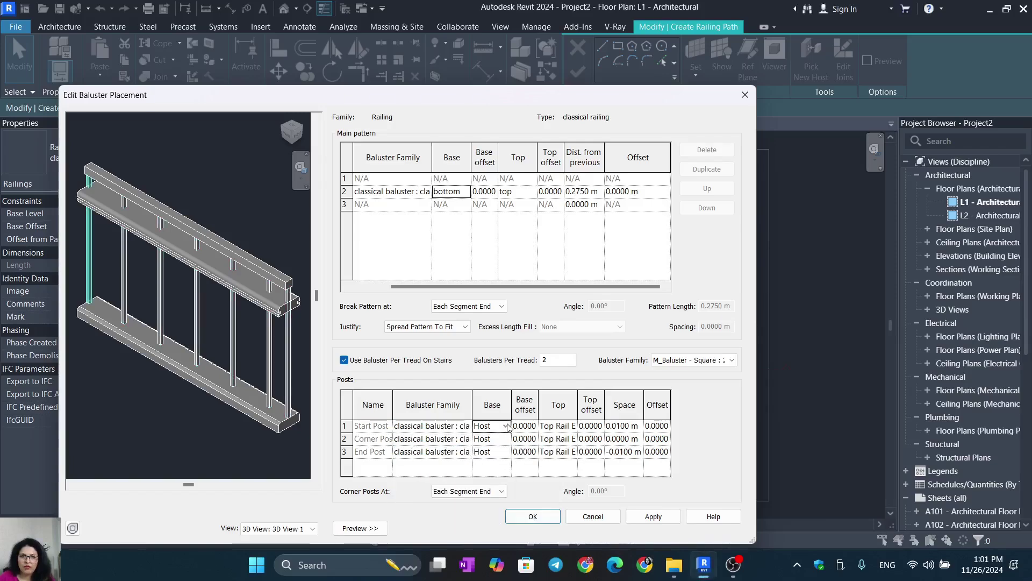
left_click(509, 425)
left_click(511, 460)
left_click(511, 439)
left_click(510, 439)
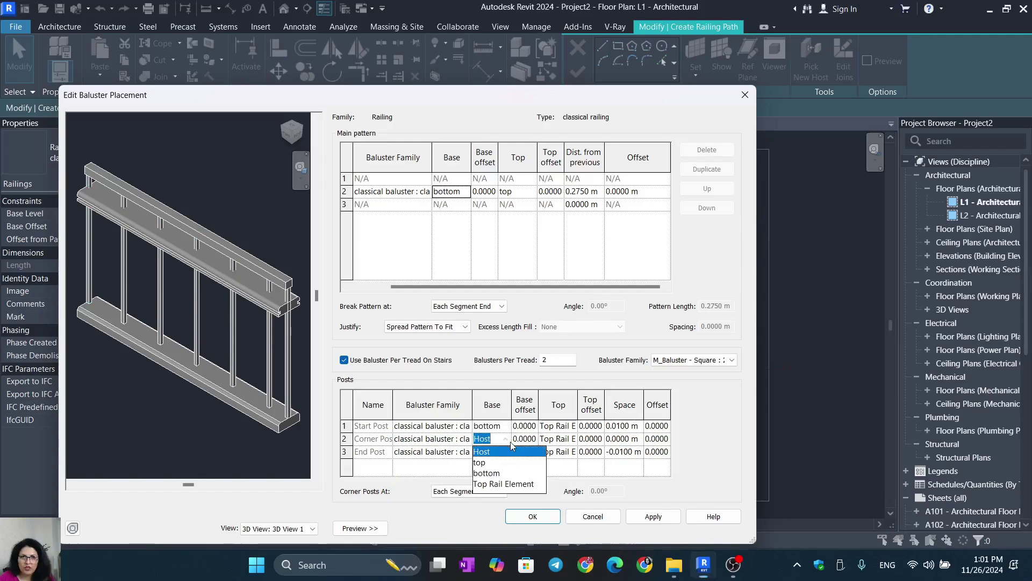
left_click(512, 472)
left_click(509, 453)
left_click(509, 453)
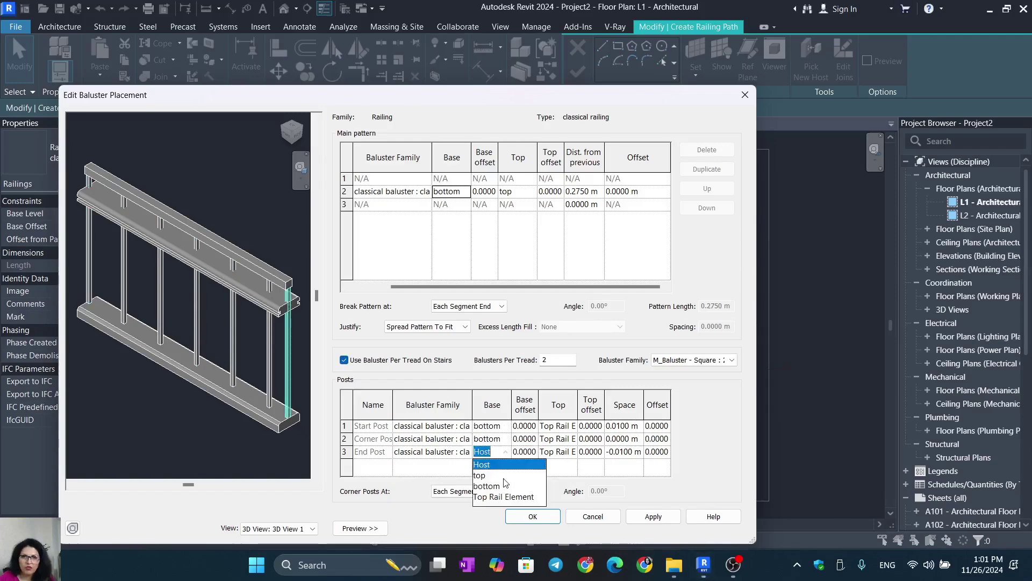
left_click(505, 486)
Set the top of the start, corner and end posts to the "top" rail.
left_click(565, 425)
left_click(571, 426)
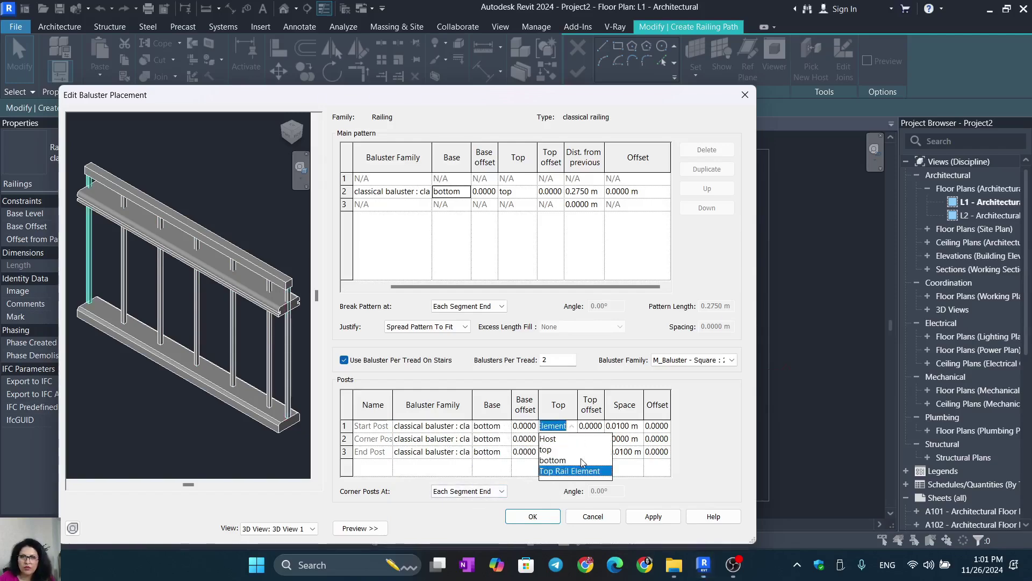
left_click(547, 450)
left_click(572, 440)
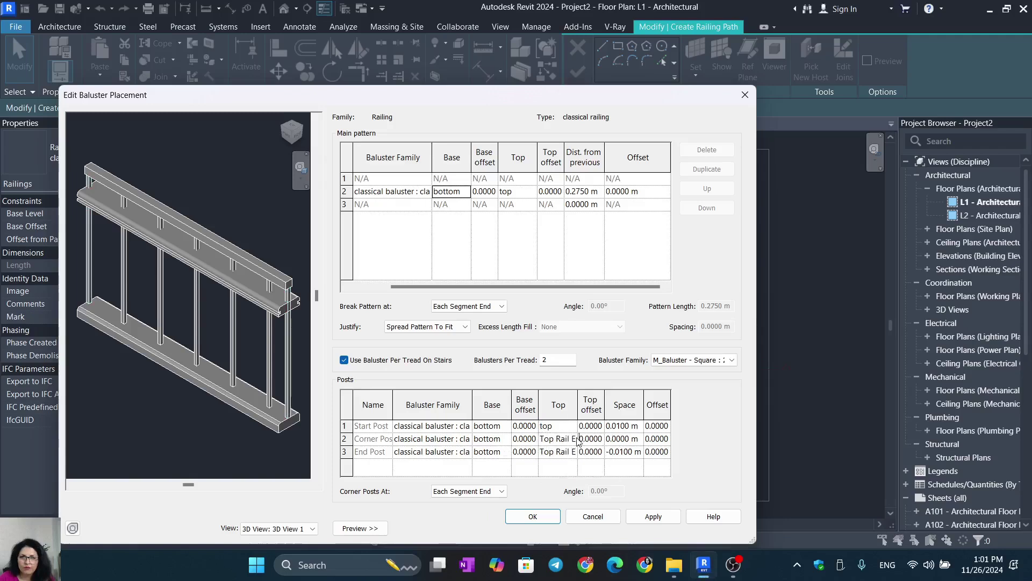
left_click(575, 440)
left_click(547, 463)
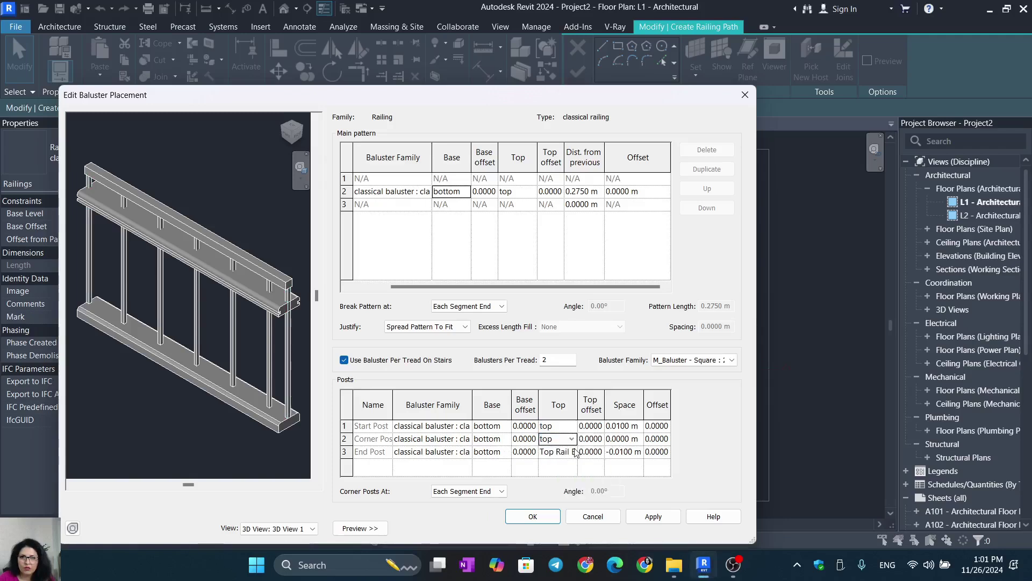
left_click(572, 452)
left_click(575, 453)
left_click(547, 475)
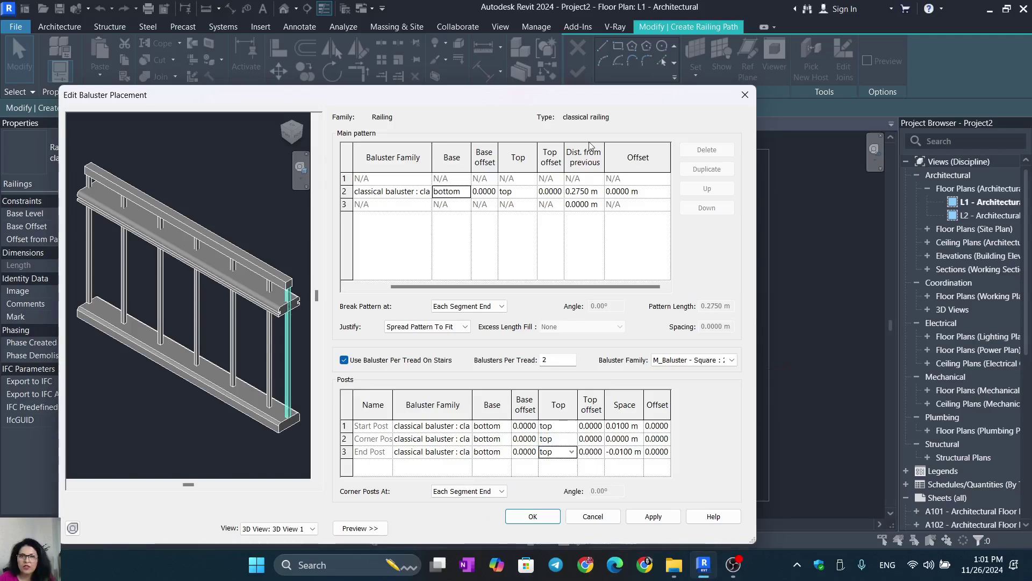
Set the regular baluster's distance from previous to 0.3 m, then apply and accept the baluster placement.
left_click(582, 191)
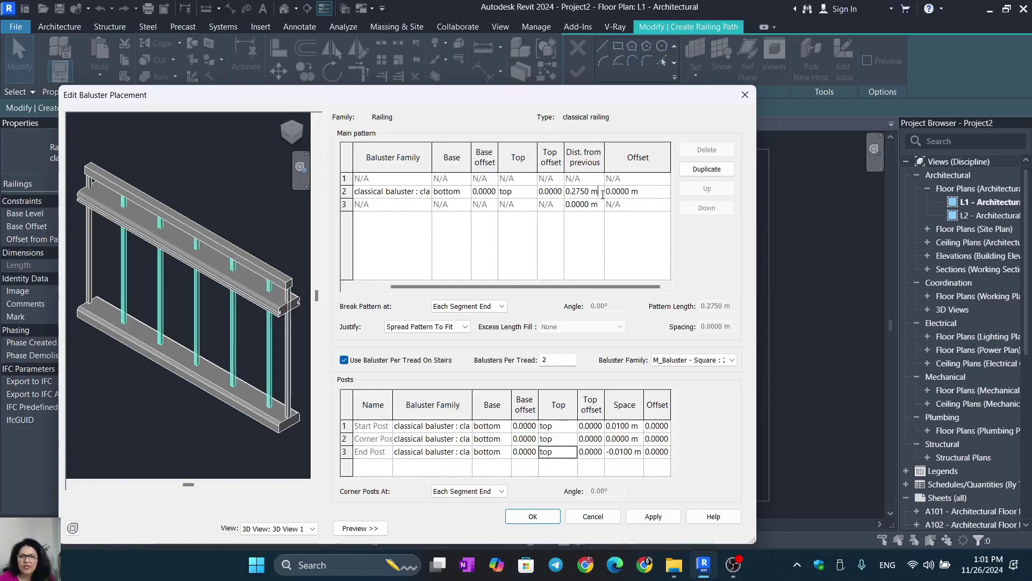
left_click(582, 192)
type(".3")
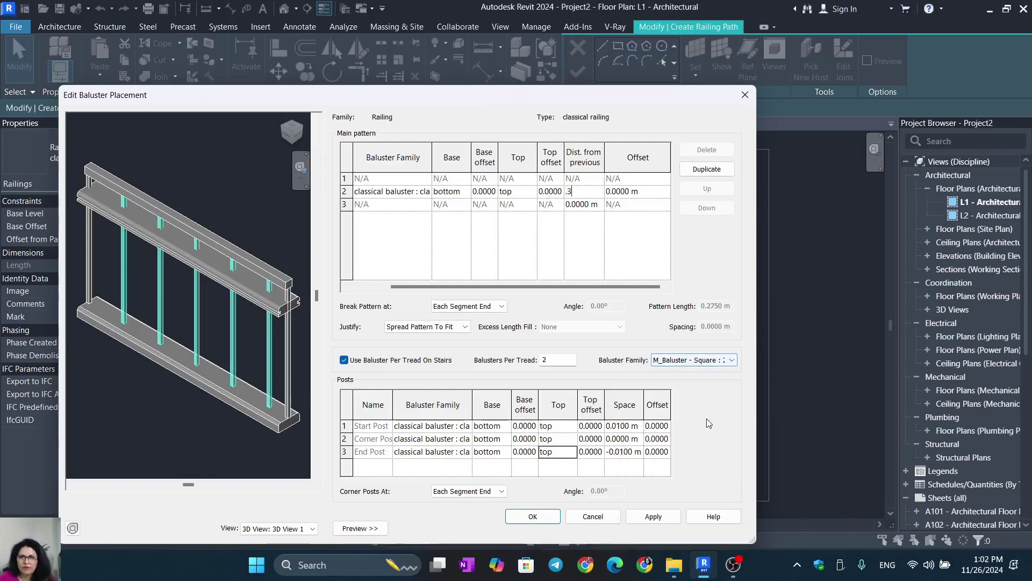
left_click(664, 515)
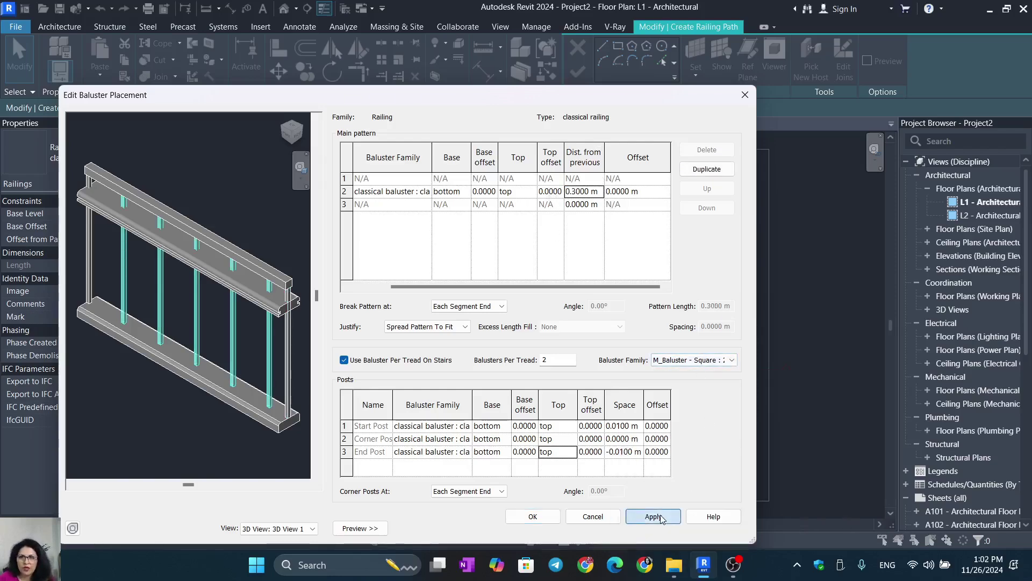
left_click(543, 517)
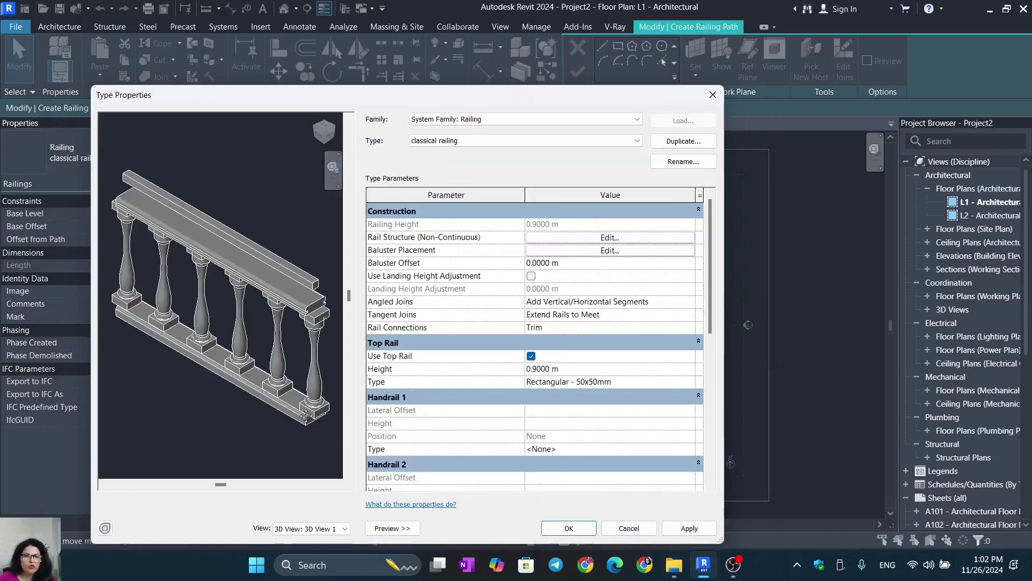
Disable the built-in top rail of the classical railing type, then apply and accept the type properties.
middle_click_drag(303, 413, 207, 243, "shift")
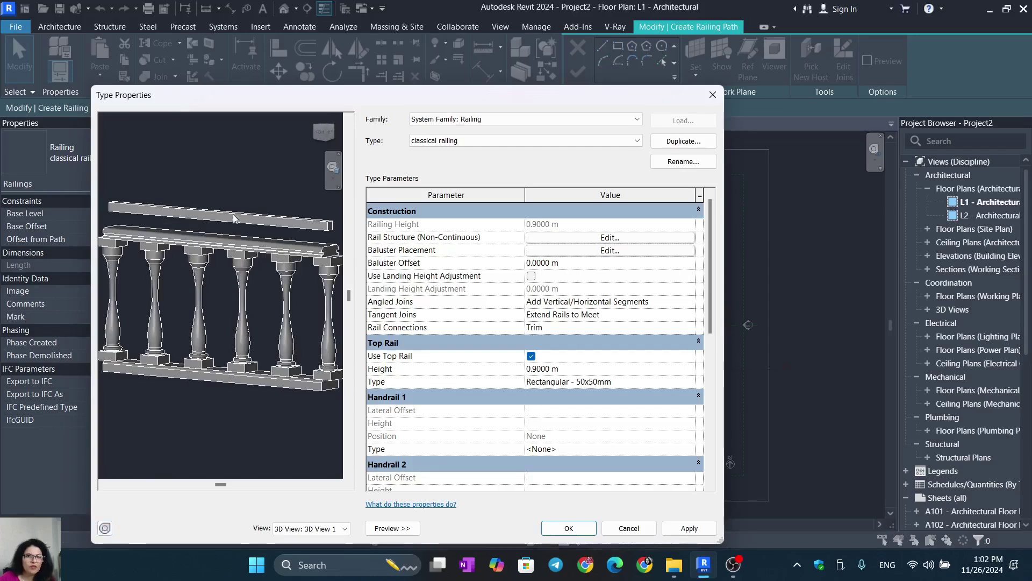
left_click(531, 355)
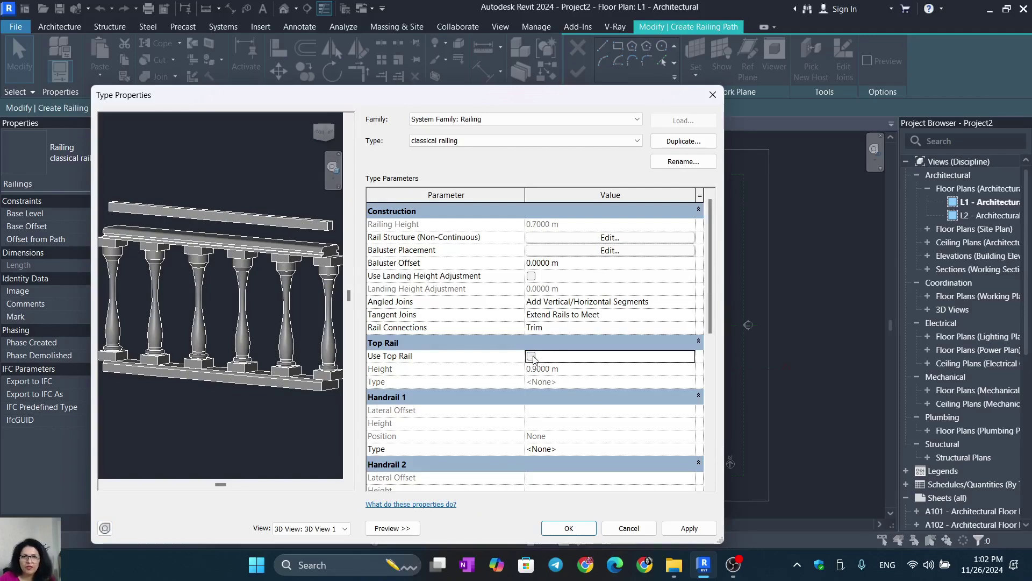
scroll(588, 419, "down", 2)
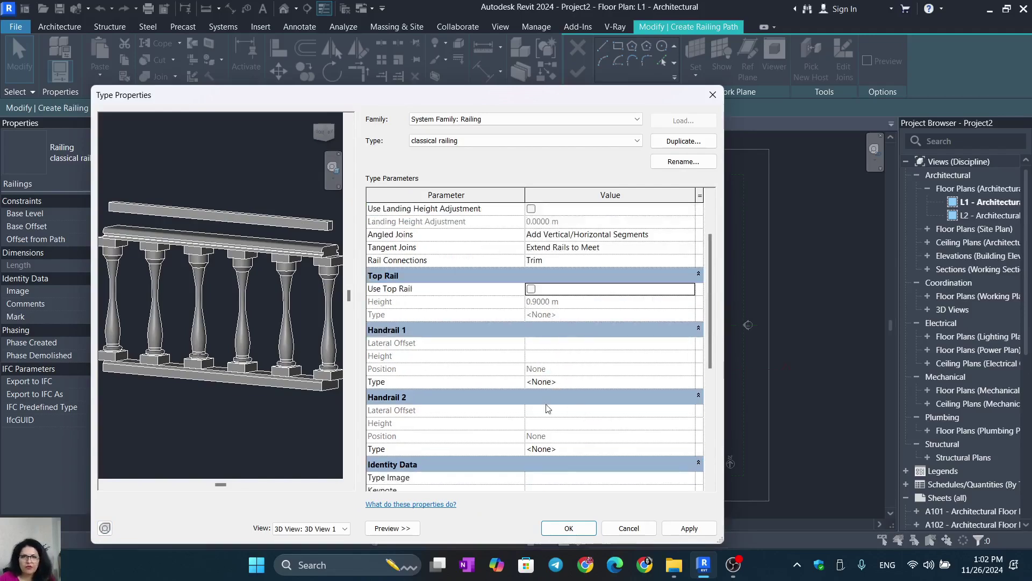
scroll(548, 408, "down", 2)
scroll(459, 378, "down", 5)
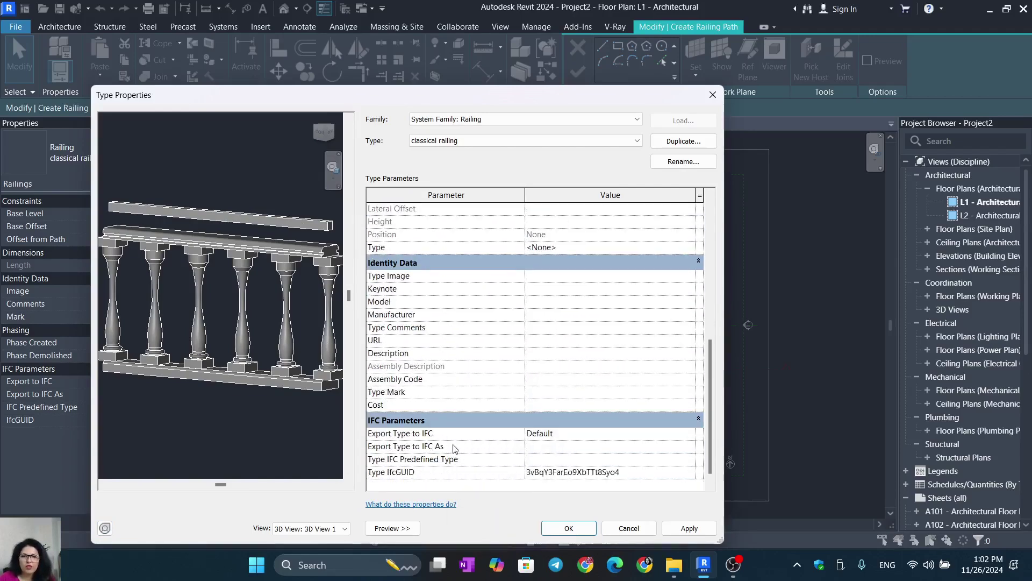
scroll(574, 378, "up", 7)
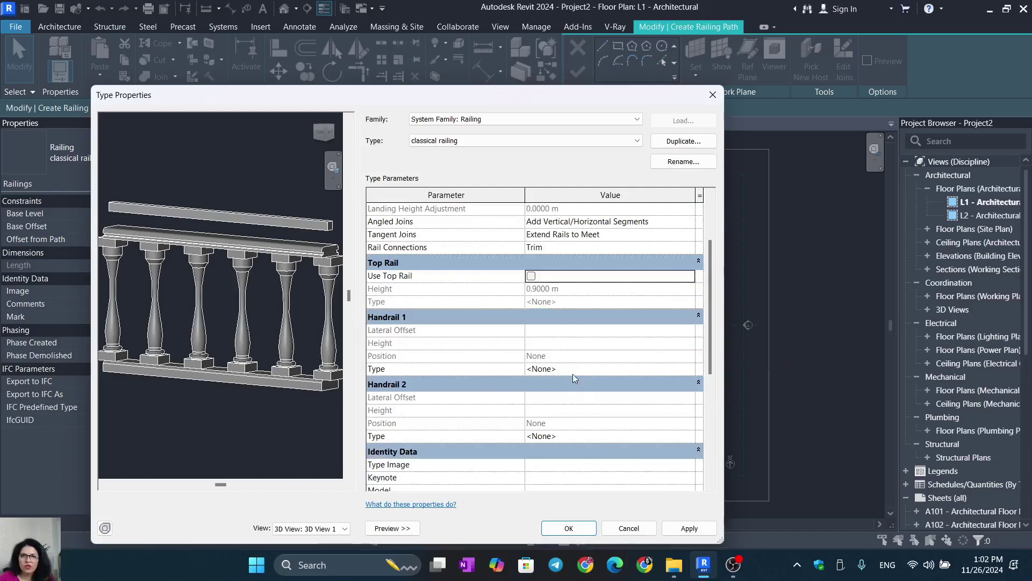
left_click(689, 528)
left_click(587, 529)
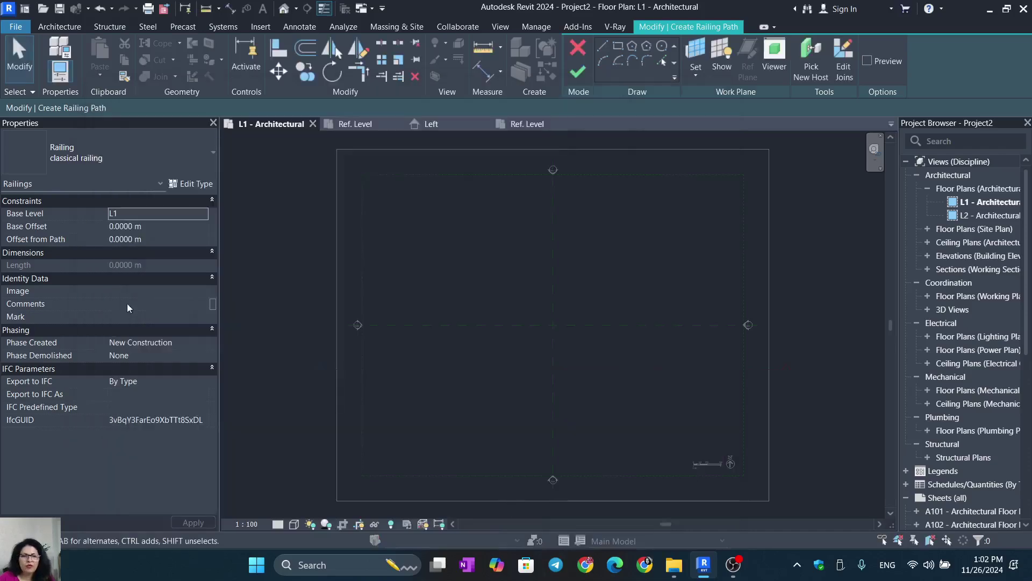
Sketch an L-shaped railing path about 28 m long in total in the plan's upper-left area and finish the railing.
left_click(603, 48)
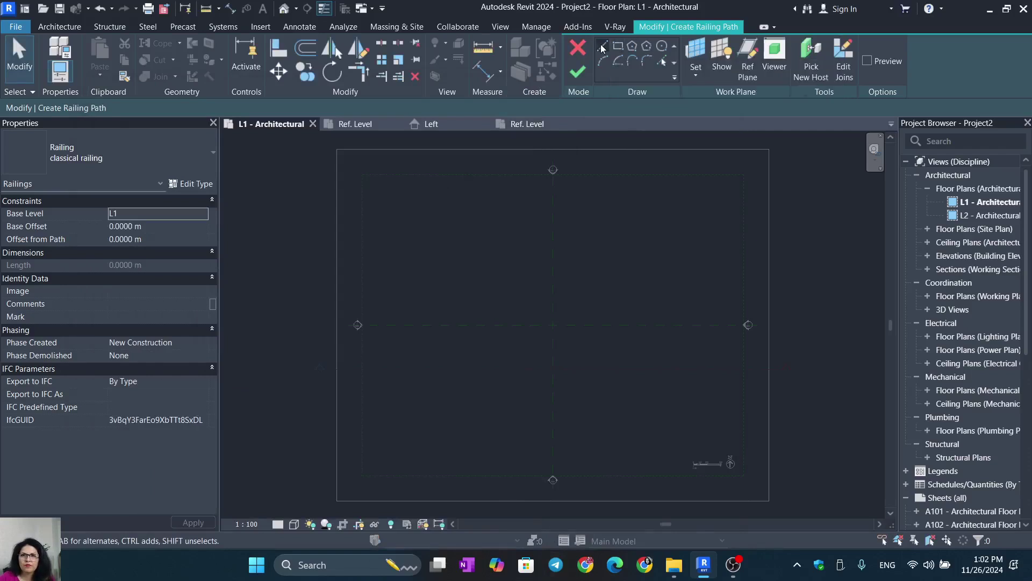
left_click(408, 218)
left_click(409, 283)
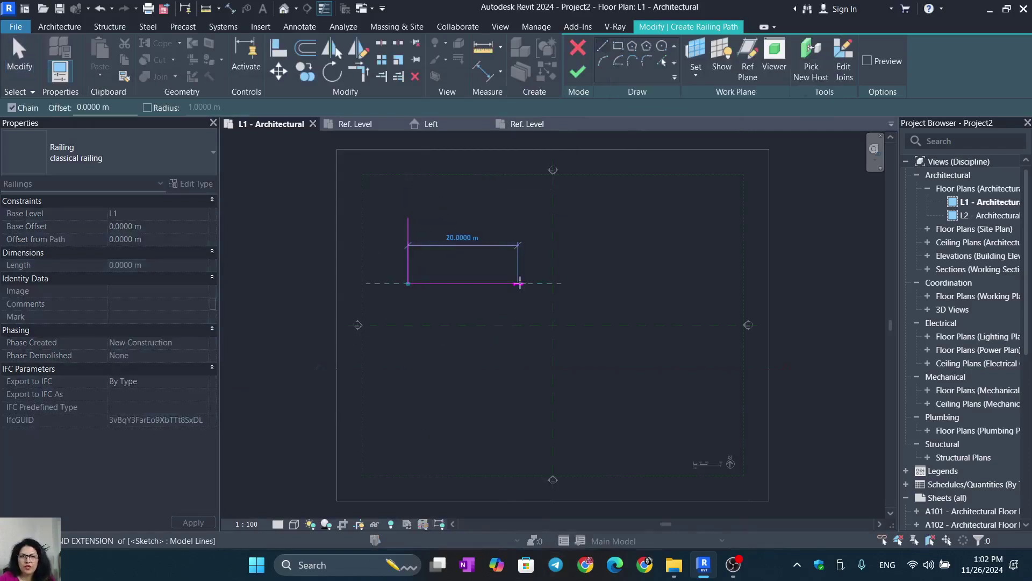
left_click(495, 283)
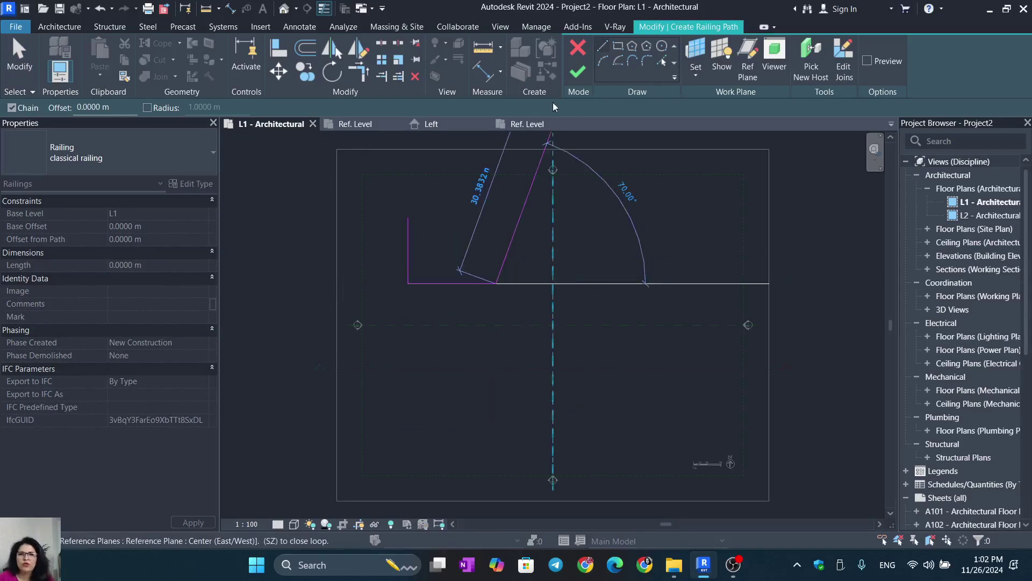
left_click(578, 71)
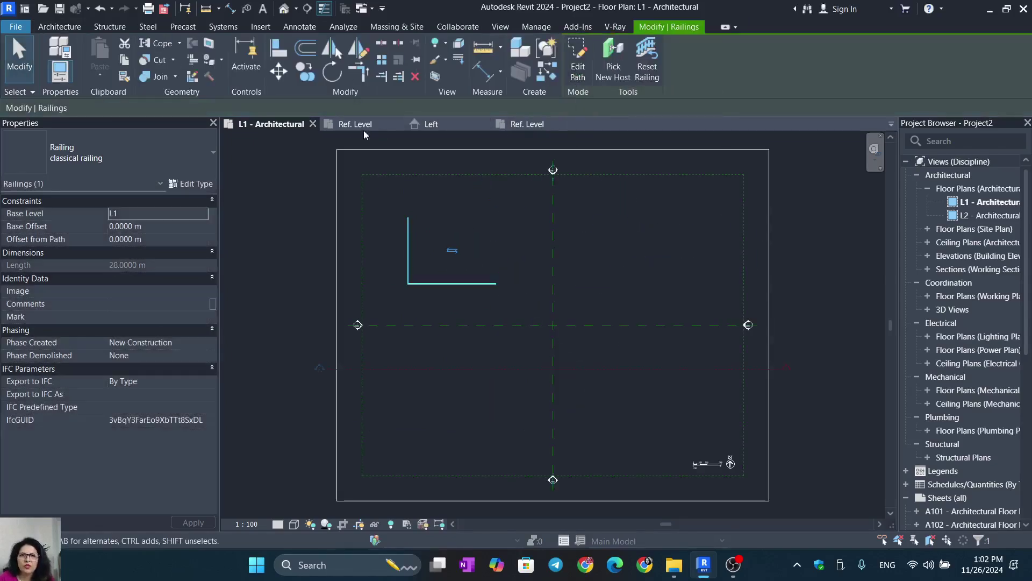
Open the default 3D view and examine the L-shaped classical railing up close around its corner.
left_click(284, 9)
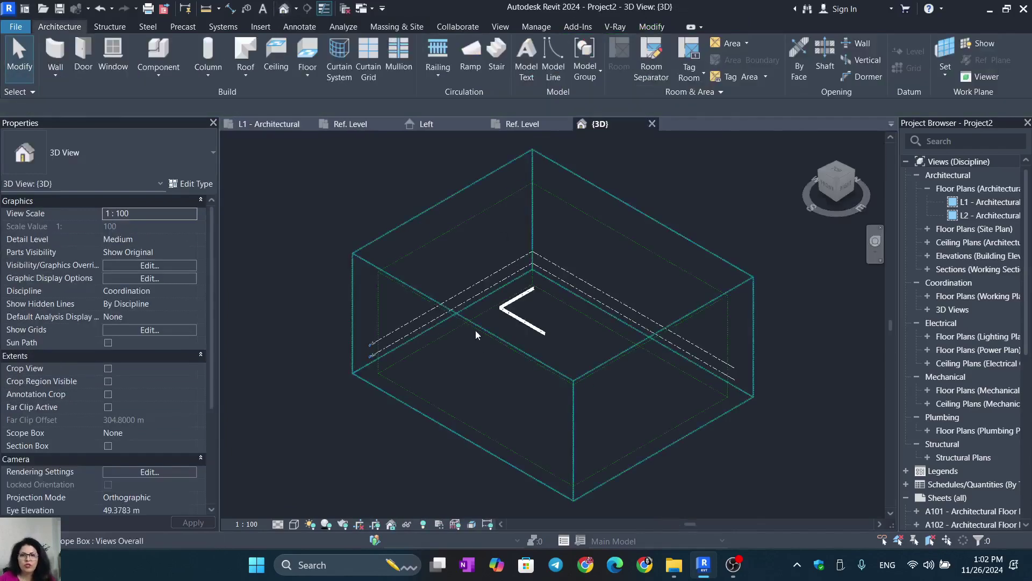
scroll(509, 295, "down", 3)
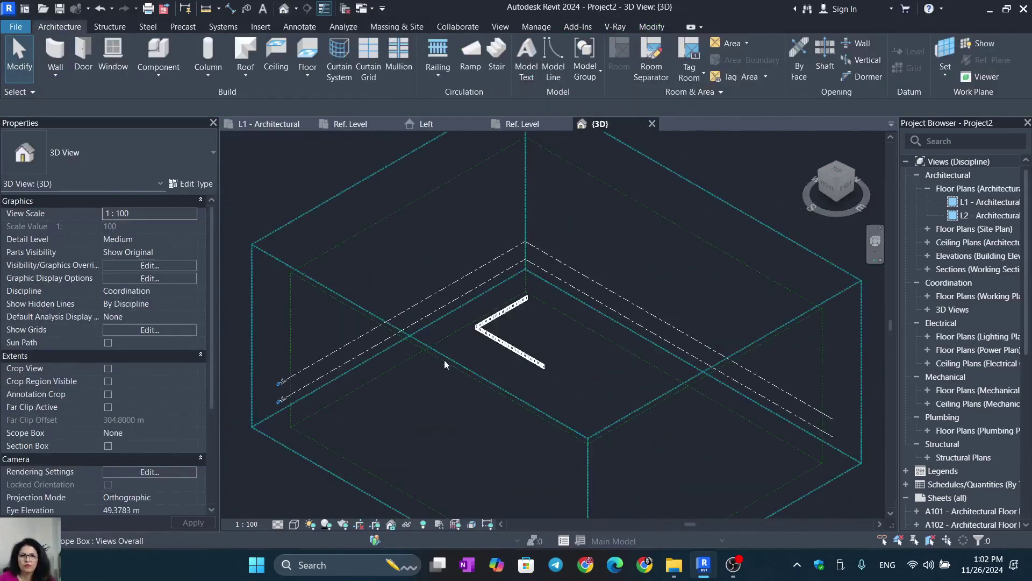
left_click(444, 362)
key("Escape")
middle_click_drag(442, 362, 560, 300, "shift")
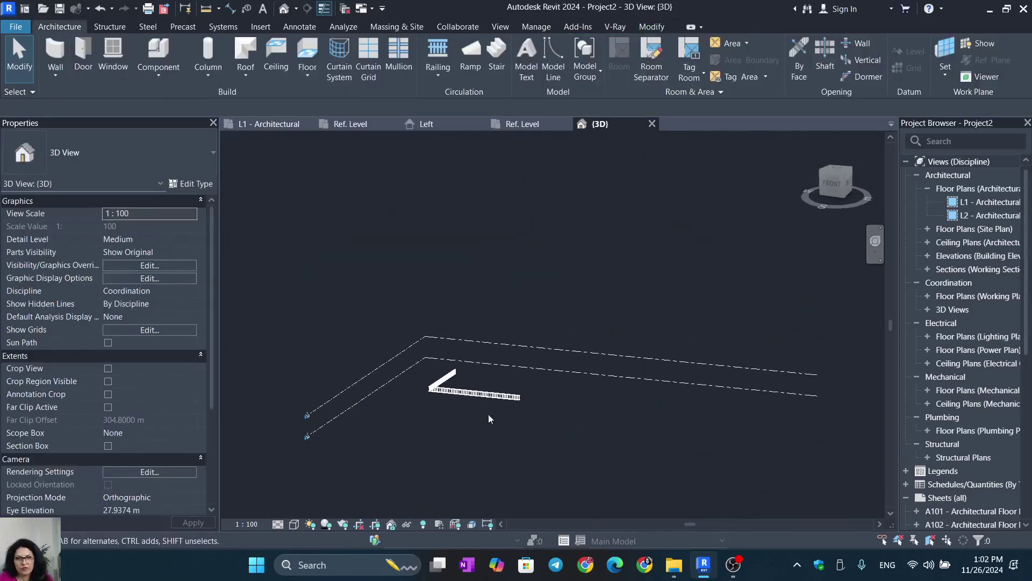
scroll(417, 427, "up", 5)
middle_click_drag(418, 427, 473, 449)
scroll(472, 449, "up", 1)
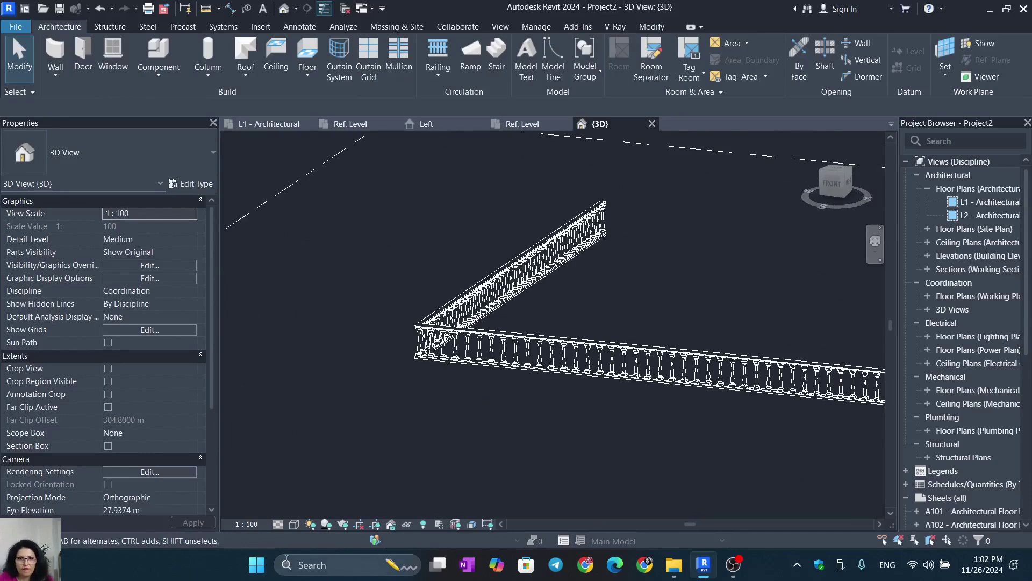
Set the 3D view's visual style to Realistic to inspect the stone railing's materials.
left_click(294, 524)
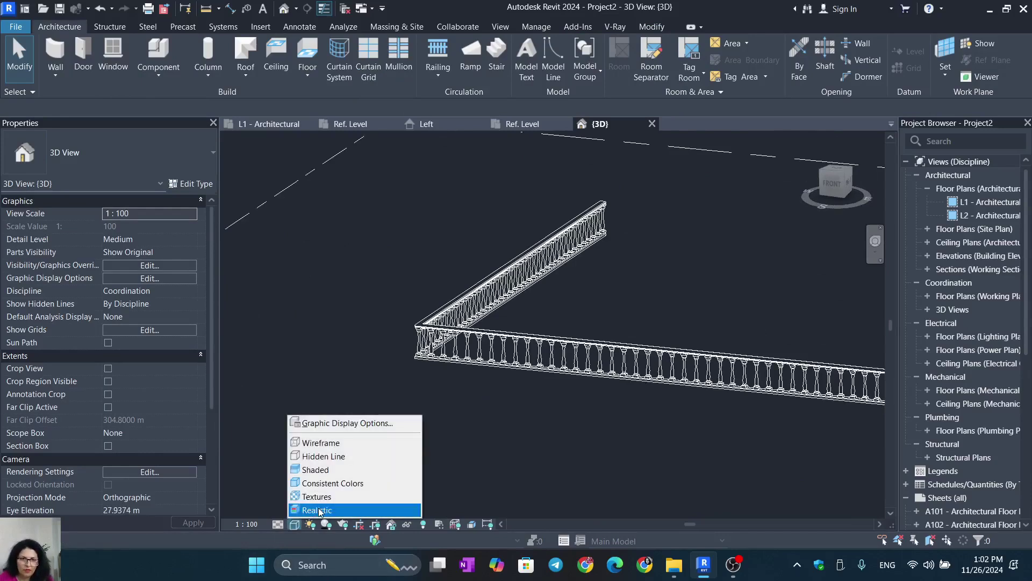
left_click(319, 510)
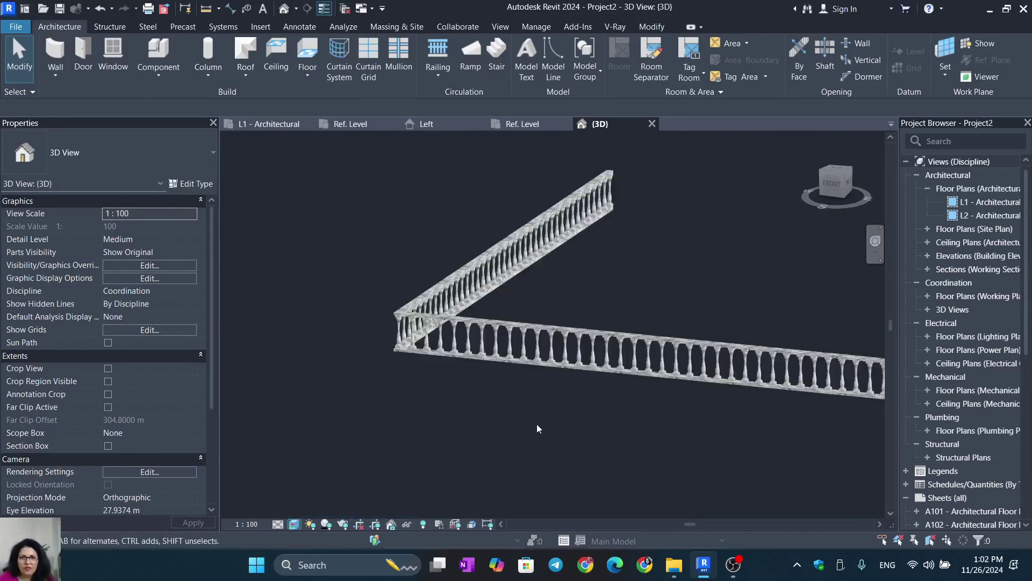
scroll(537, 420, "up", 3)
middle_click_drag(536, 461, 672, 346)
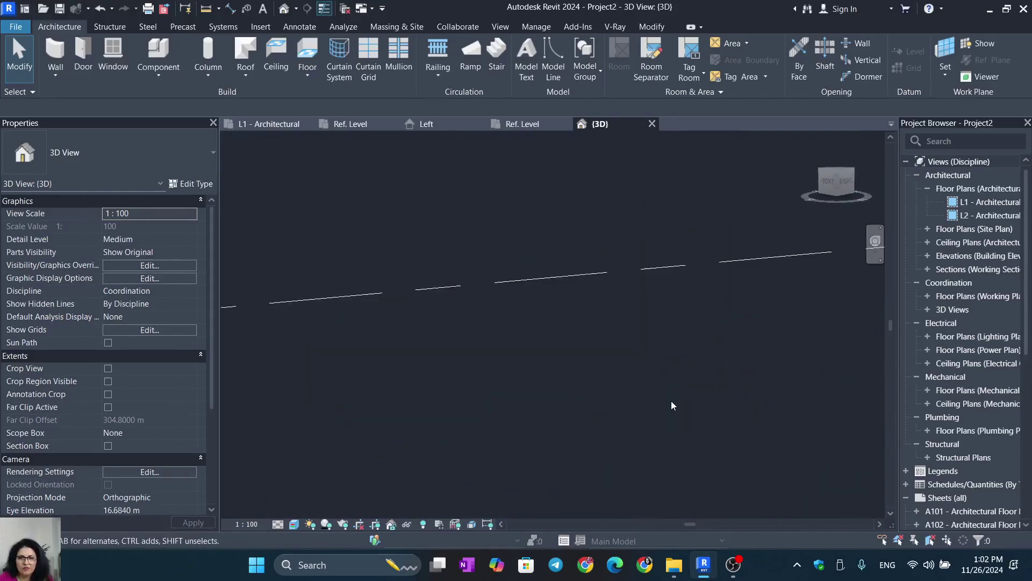